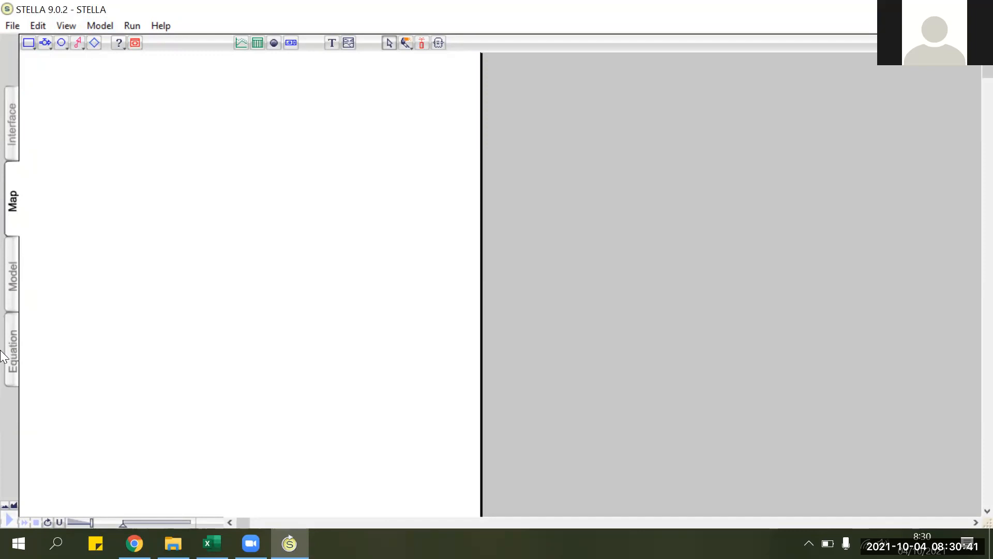
Step: Look through the Interface, Map, Model and Equation layers, and return to the Map layer
{"action": "left_click", "coordinate": [11, 119]}
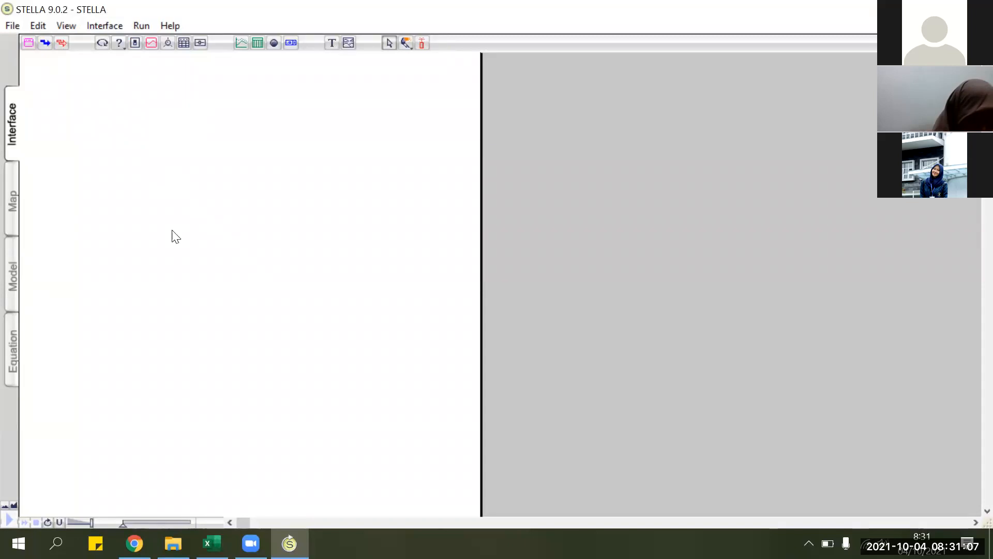
{"action": "left_click", "coordinate": [19, 195]}
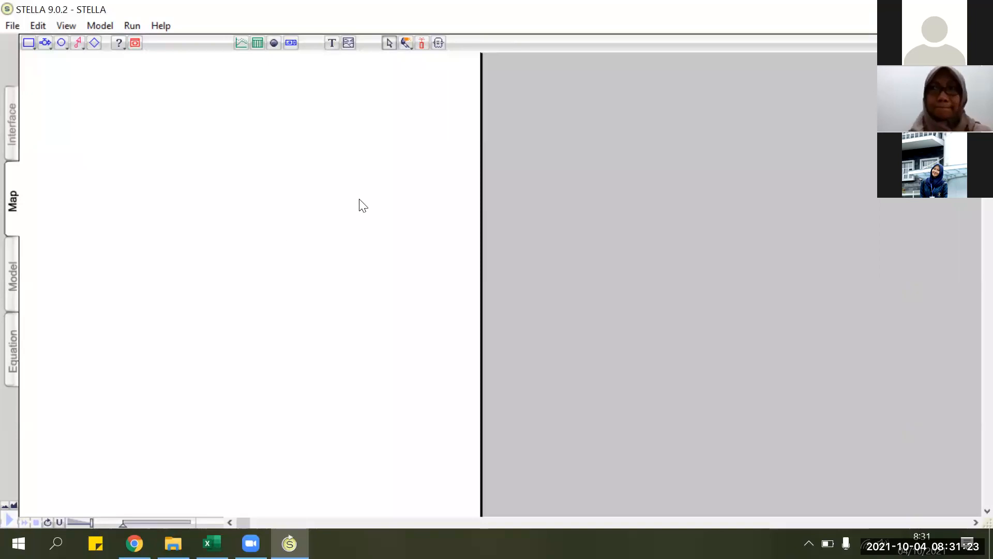
{"action": "left_click", "coordinate": [11, 299]}
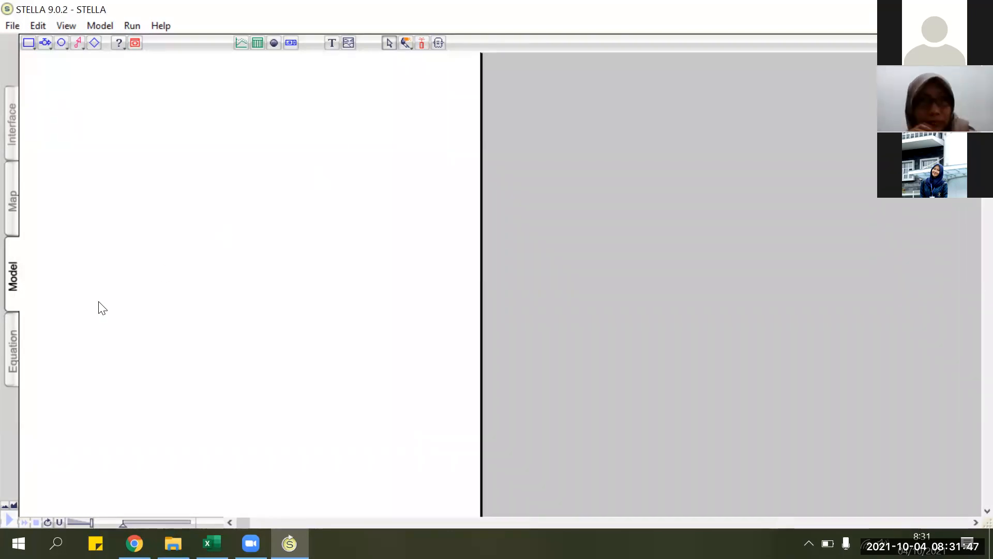
{"action": "left_click", "coordinate": [11, 339]}
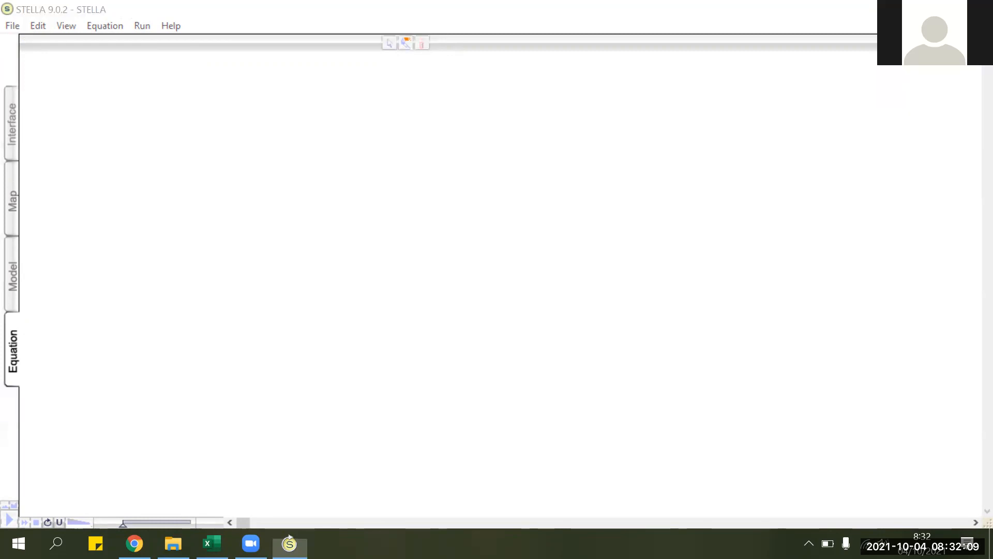
{"action": "left_click", "coordinate": [6, 197]}
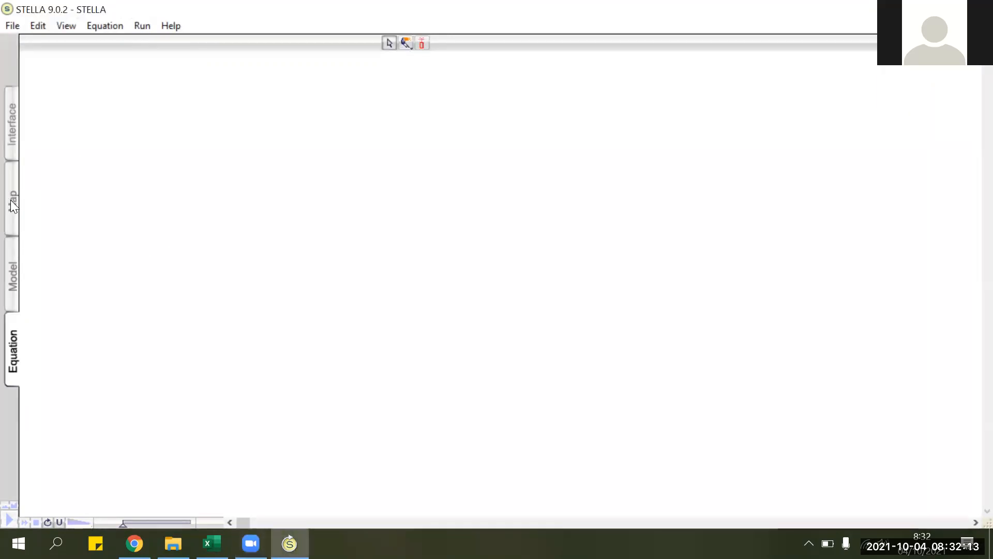
{"action": "left_click", "coordinate": [11, 200]}
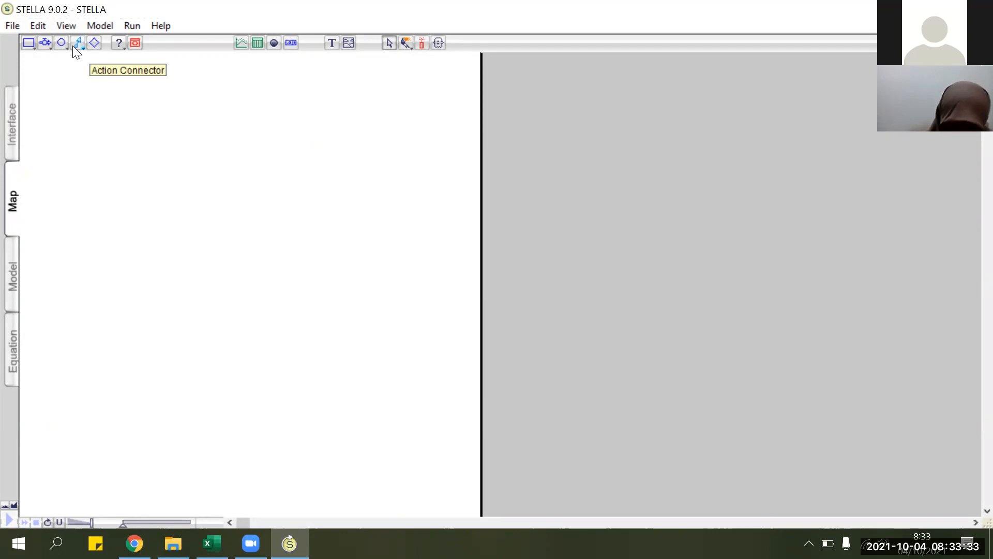
Step: Add a stock named "IPM P" to the map and reposition it further right and slightly lower on the canvas
{"action": "left_click", "coordinate": [29, 43]}
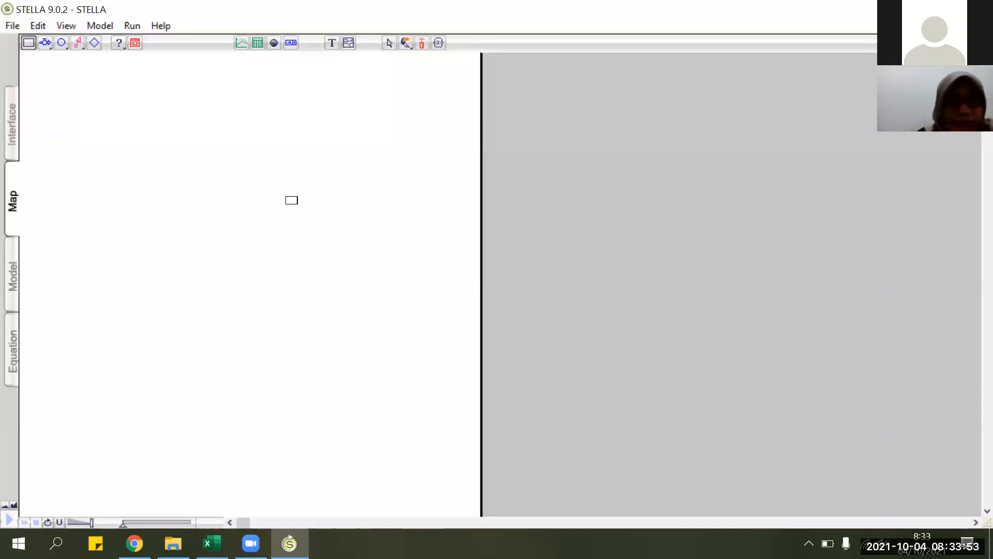
{"action": "left_click", "coordinate": [292, 200]}
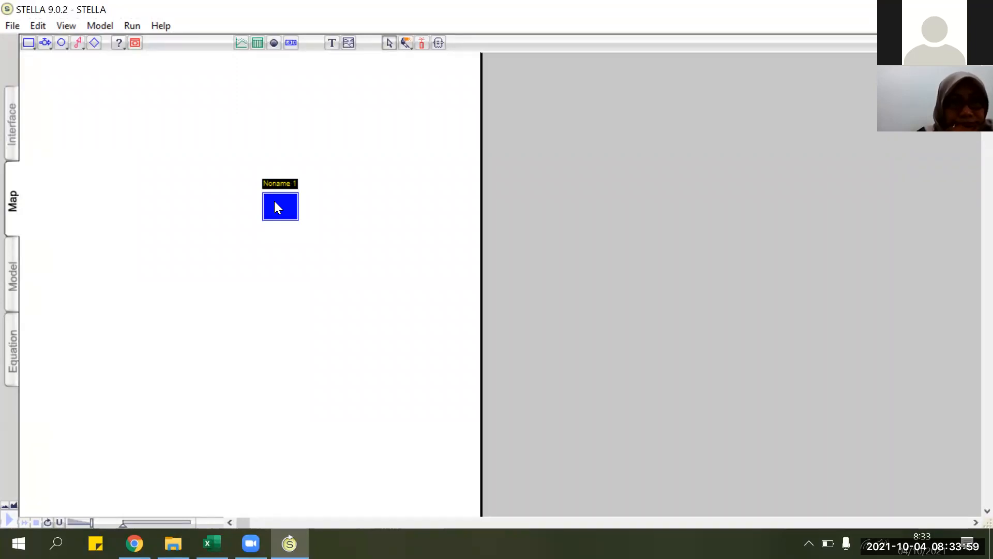
{"action": "key", "text": "BackSpace"}
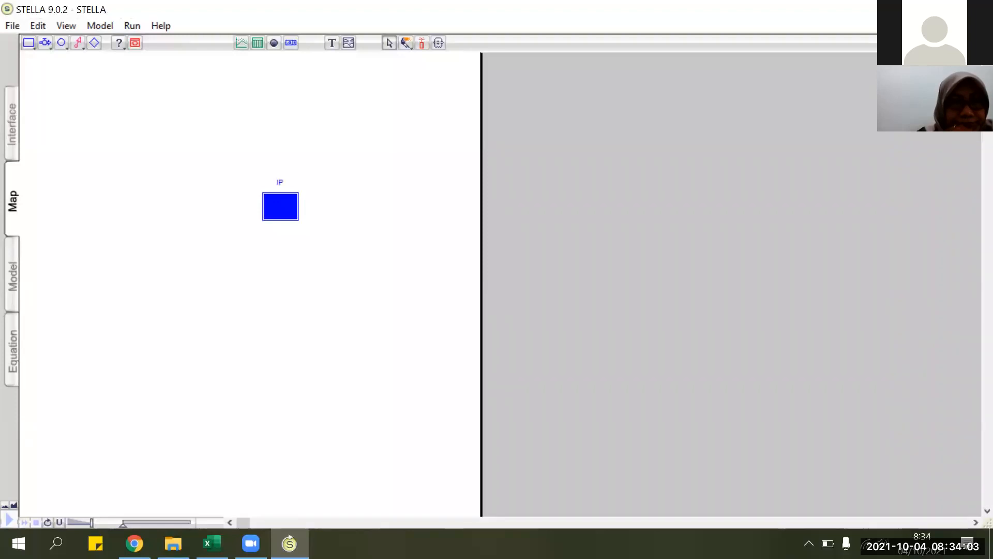
{"action": "type", "text": "IPM F"}
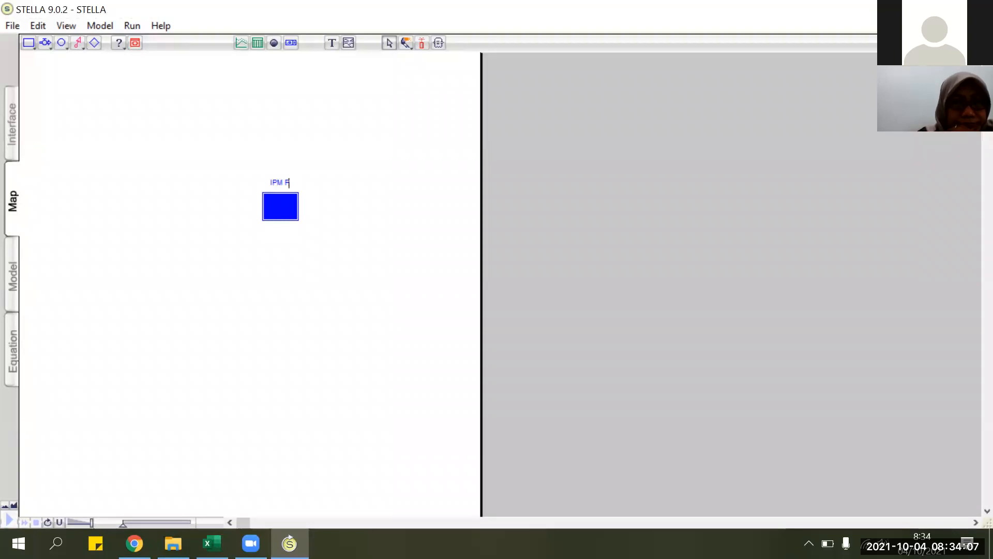
{"action": "left_click", "coordinate": [274, 232]}
{"action": "left_click_drag", "start_coordinate": [282, 209], "coordinate": [345, 258]}
{"action": "left_click", "coordinate": [326, 315]}
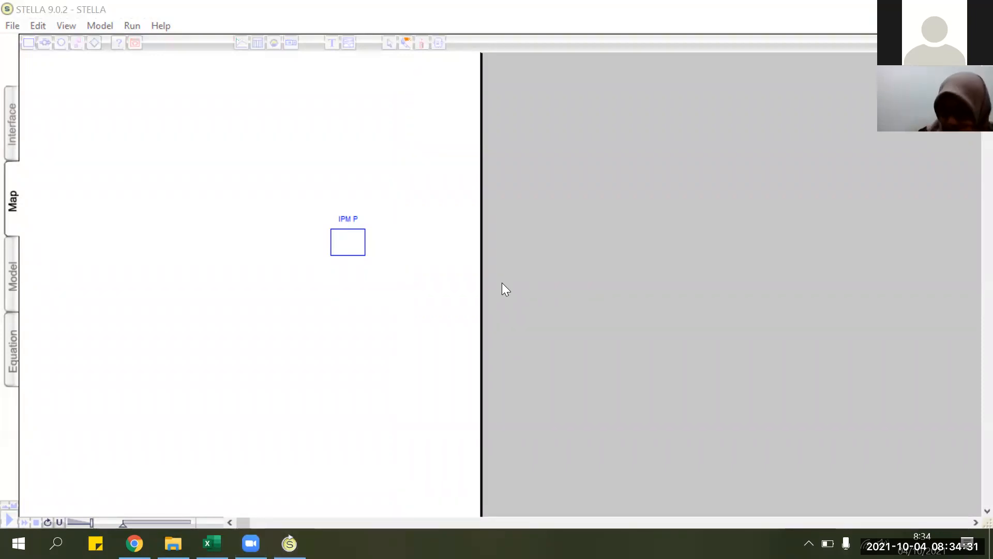
{"action": "left_click", "coordinate": [357, 329]}
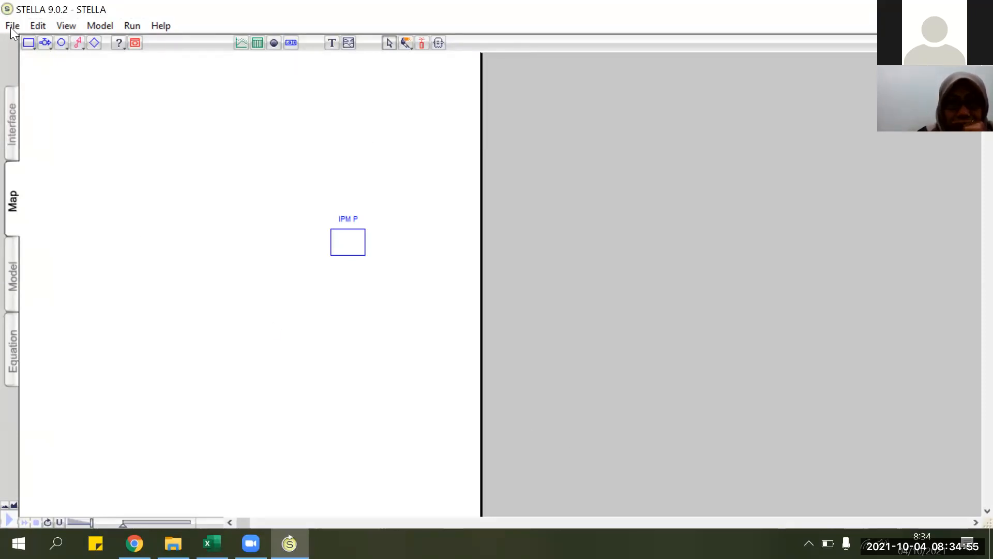
Step: Draw an inflow from a cloud source into the IPM P stock and name it "IPM P rate"
{"action": "left_click", "coordinate": [46, 43]}
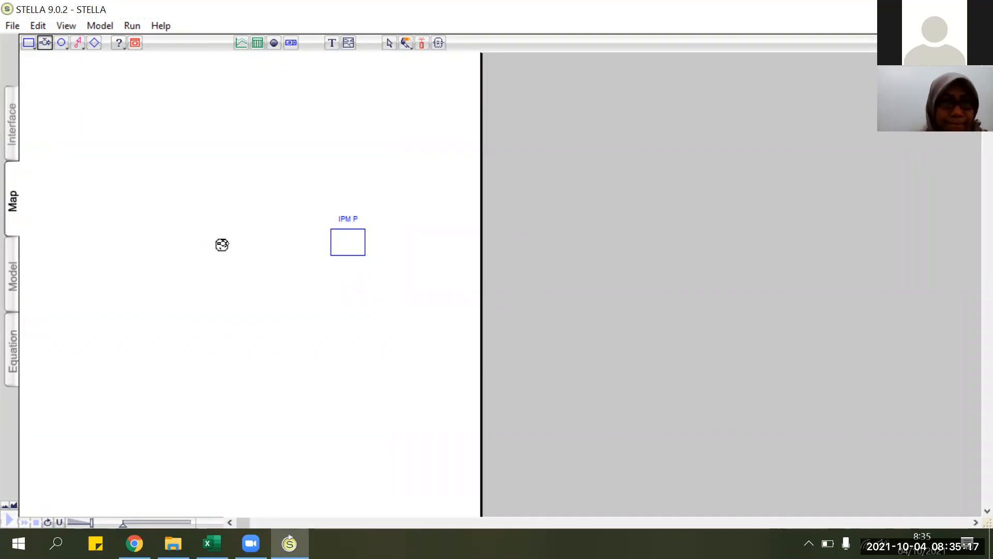
{"action": "left_click_drag", "start_coordinate": [222, 244], "coordinate": [341, 239]}
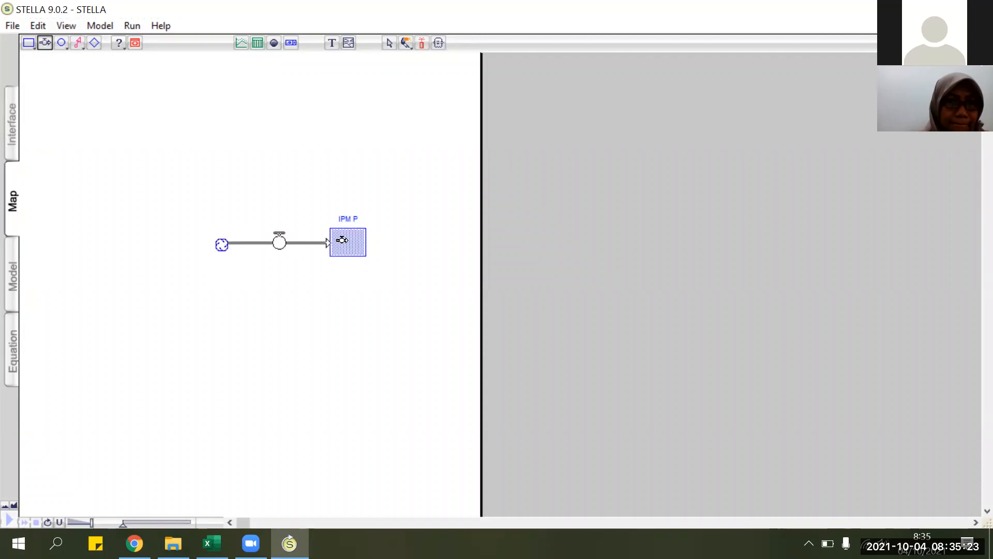
{"action": "left_click_drag", "start_coordinate": [342, 240], "coordinate": [343, 242]}
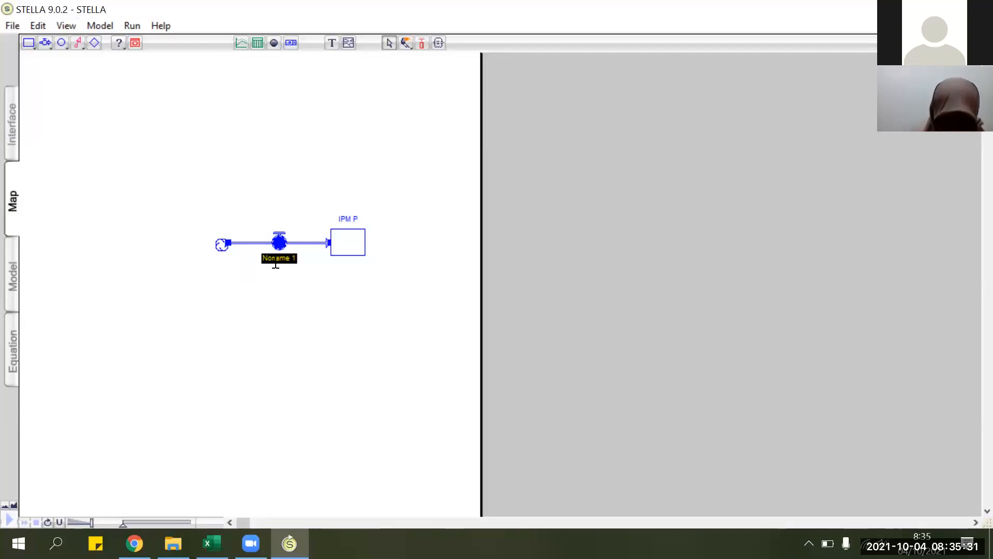
{"action": "type", "text": "ipm"}
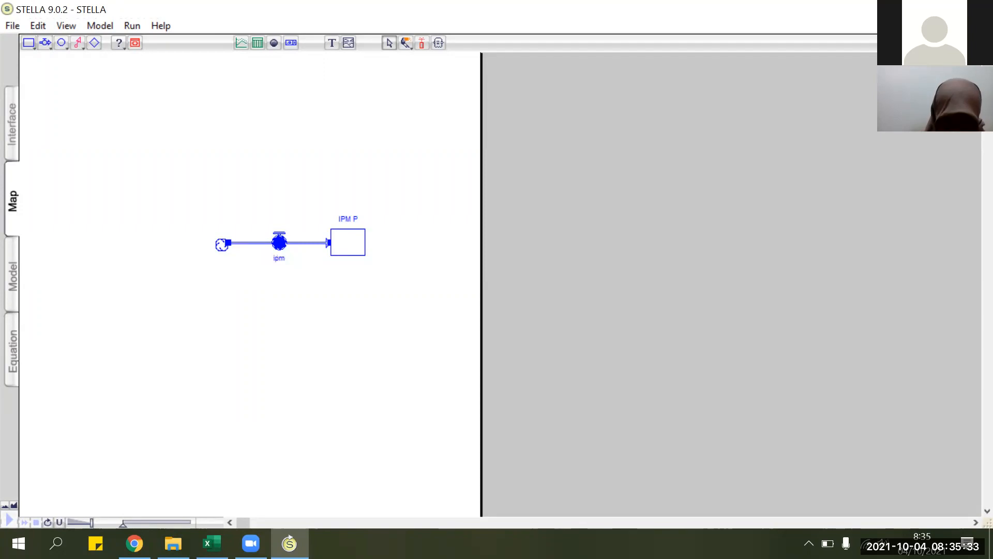
{"action": "key", "text": "BackSpace"}
{"action": "key", "text": "BackSpace"}
{"action": "key", "text": "BackSpace"}
{"action": "type", "text": "IP"}
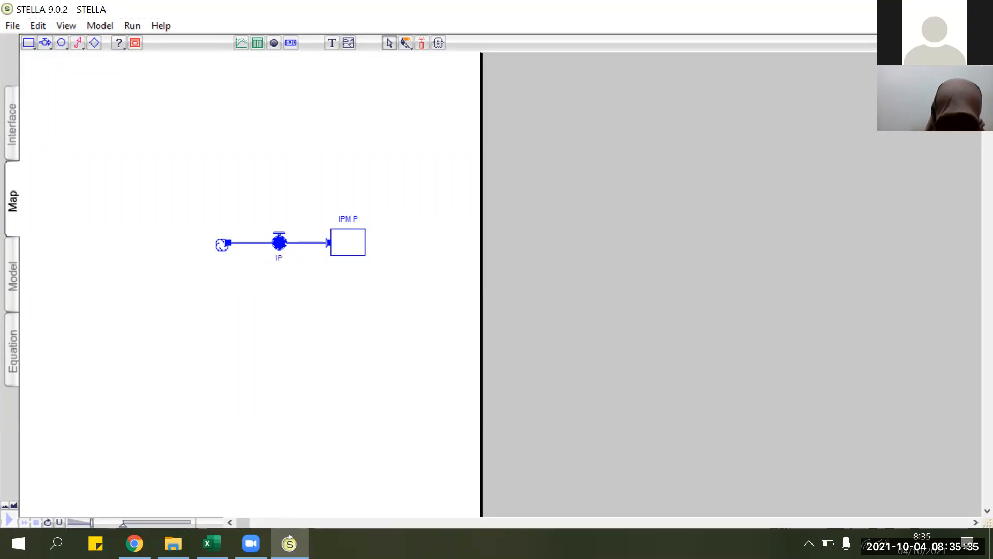
{"action": "type", "text": "M P rate"}
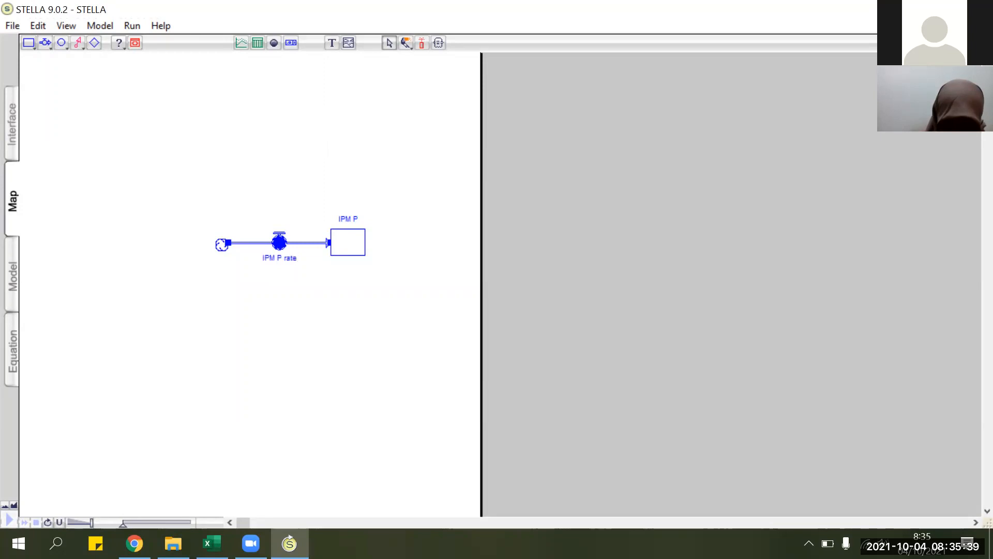
{"action": "left_click", "coordinate": [315, 317]}
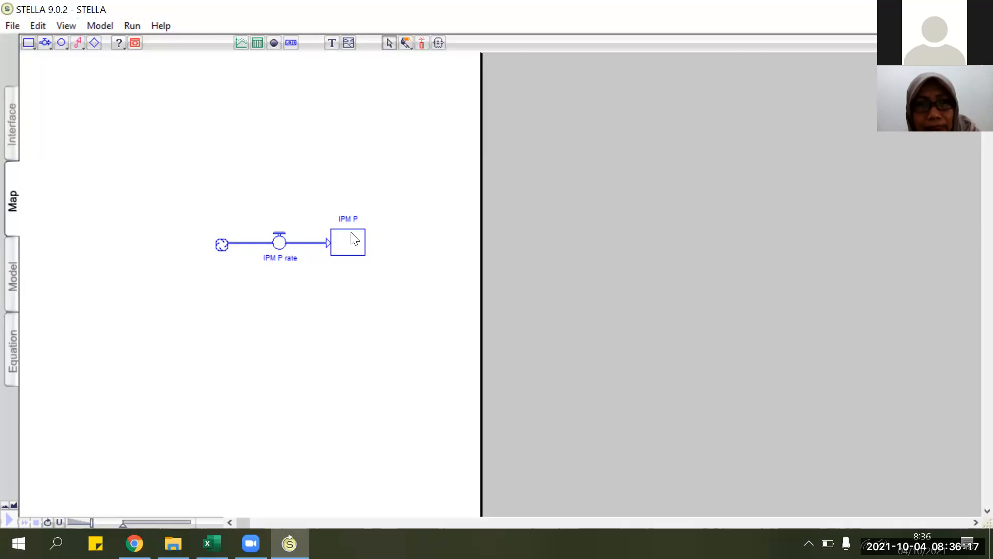
{"action": "left_click", "coordinate": [62, 43]}
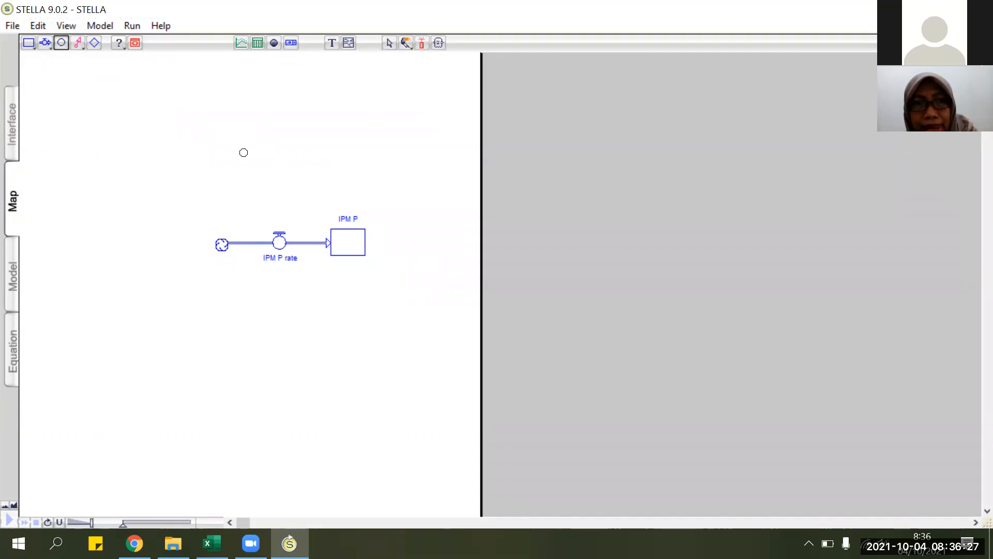
{"action": "left_click", "coordinate": [241, 152]}
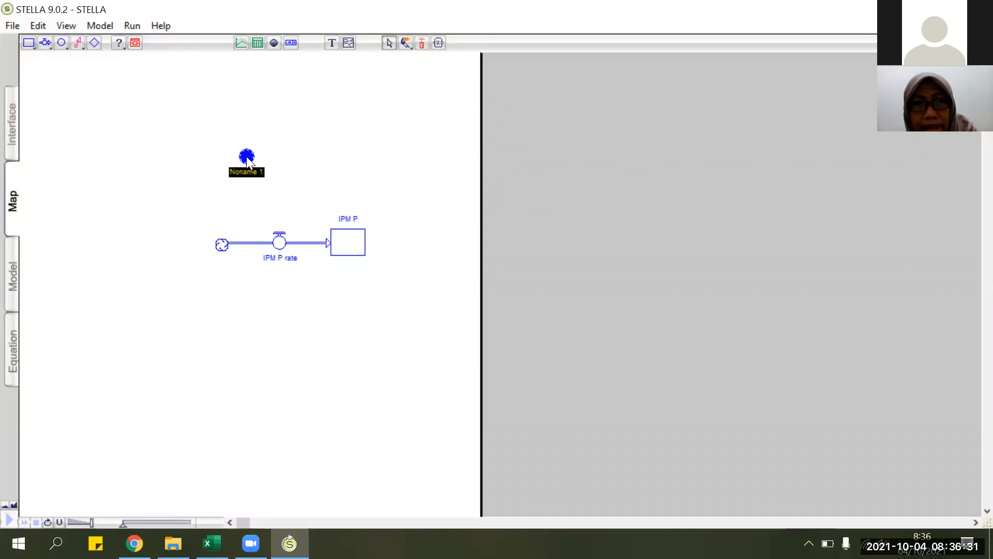
{"action": "key", "text": "BackSpace"}
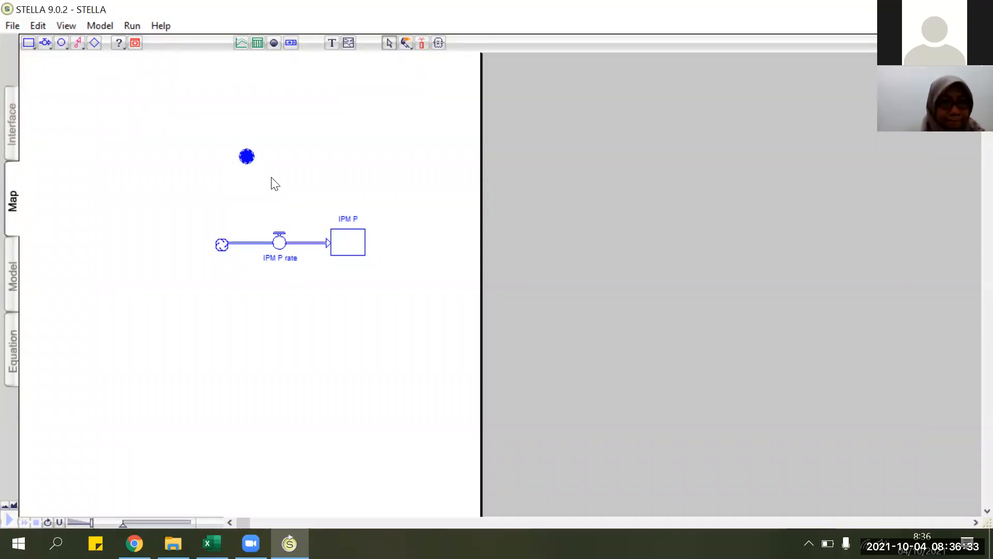
{"action": "left_click", "coordinate": [246, 158]}
{"action": "key", "text": "Delete"}
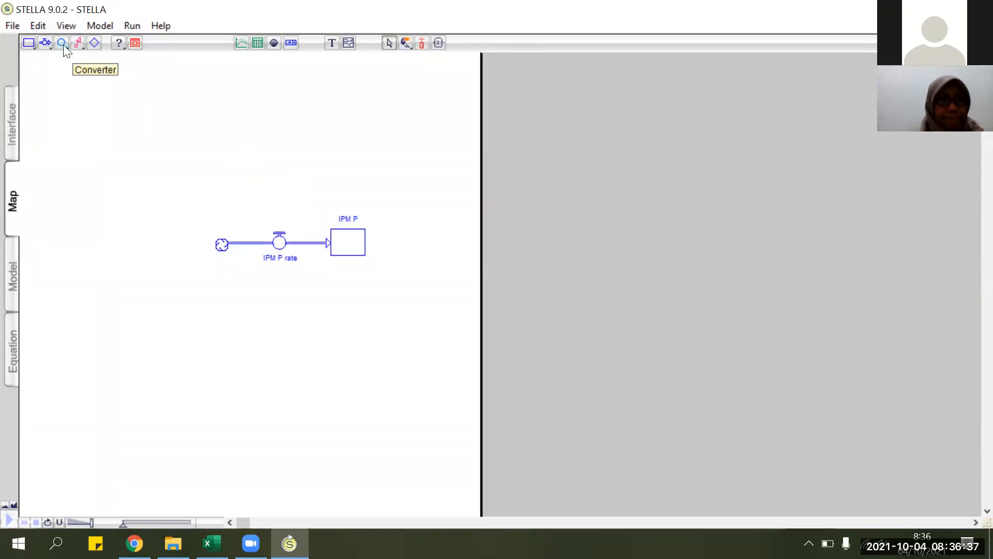
Step: Add a converter above the IPM P rate flow and name it "indeks harapan hidup"
{"action": "left_click", "coordinate": [61, 44]}
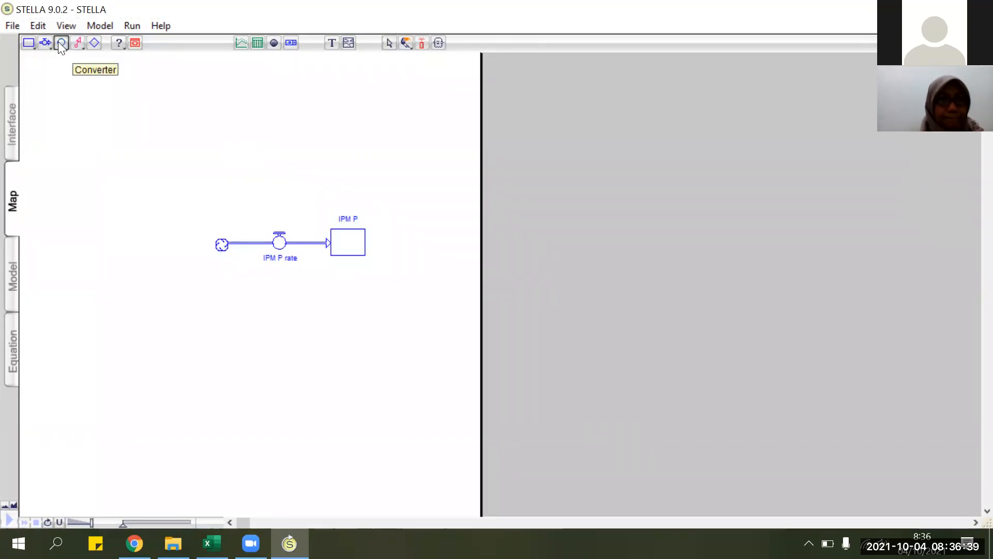
{"action": "left_click", "coordinate": [253, 174]}
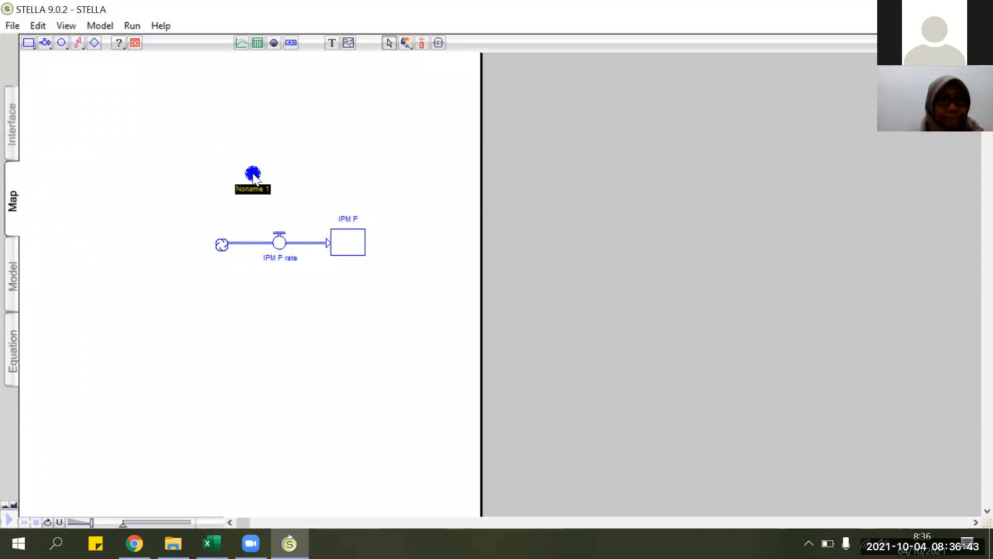
{"action": "type", "text": "indeks"}
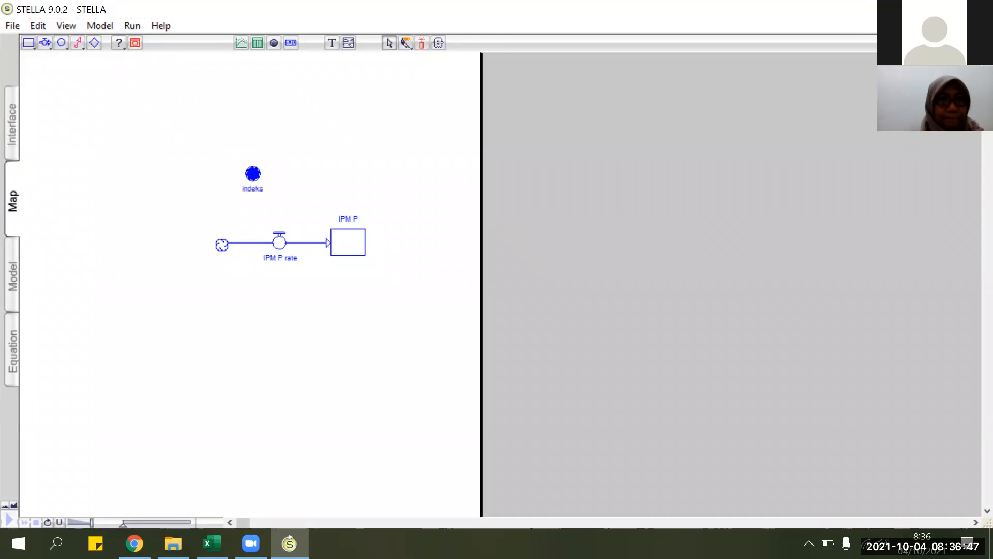
{"action": "type", "text": " harapan hidup"}
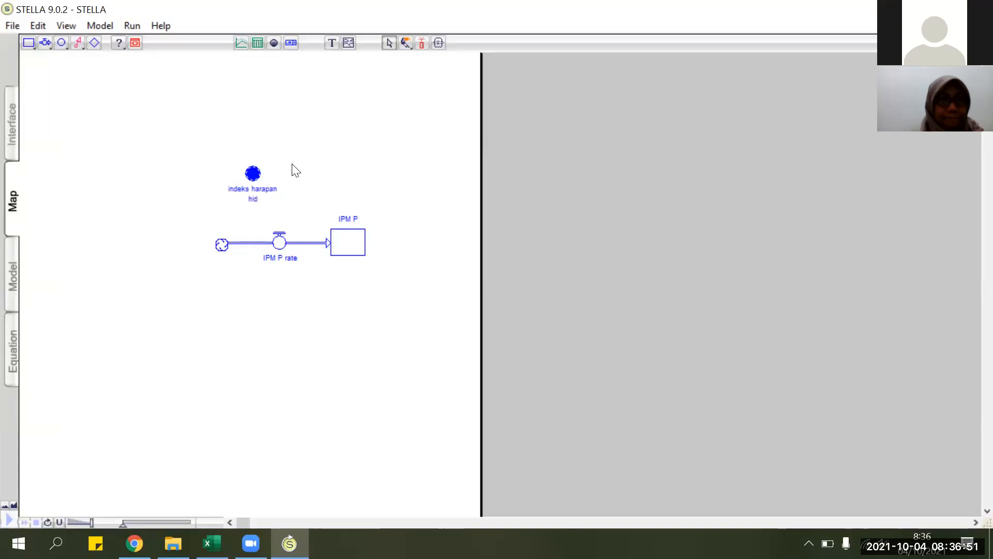
{"action": "left_click", "coordinate": [290, 192]}
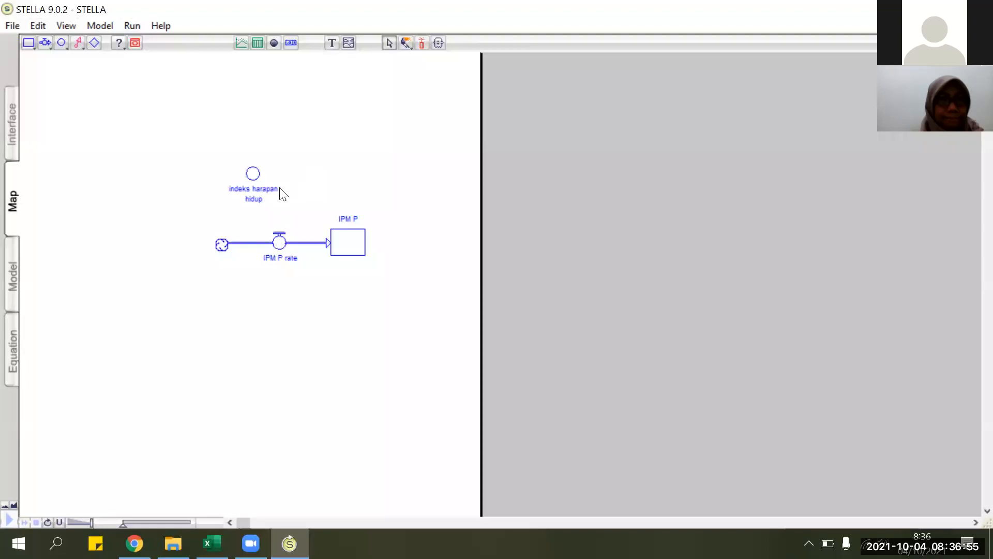
Step: Rename the converter above the flow to "indeks kesehatan"
{"action": "left_click", "coordinate": [251, 188]}
{"action": "left_click_drag", "start_coordinate": [252, 188], "coordinate": [274, 209]}
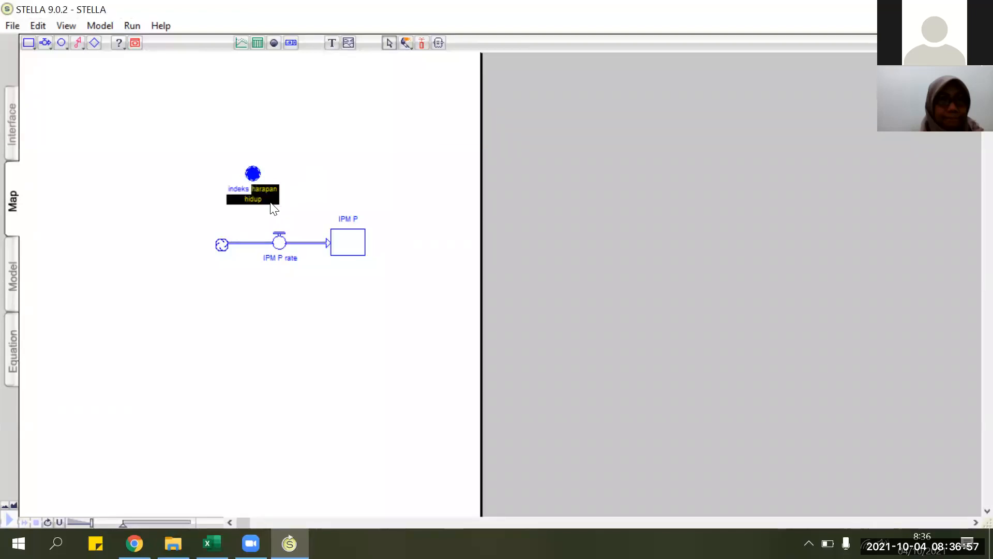
{"action": "type", "text": "kesehatan"}
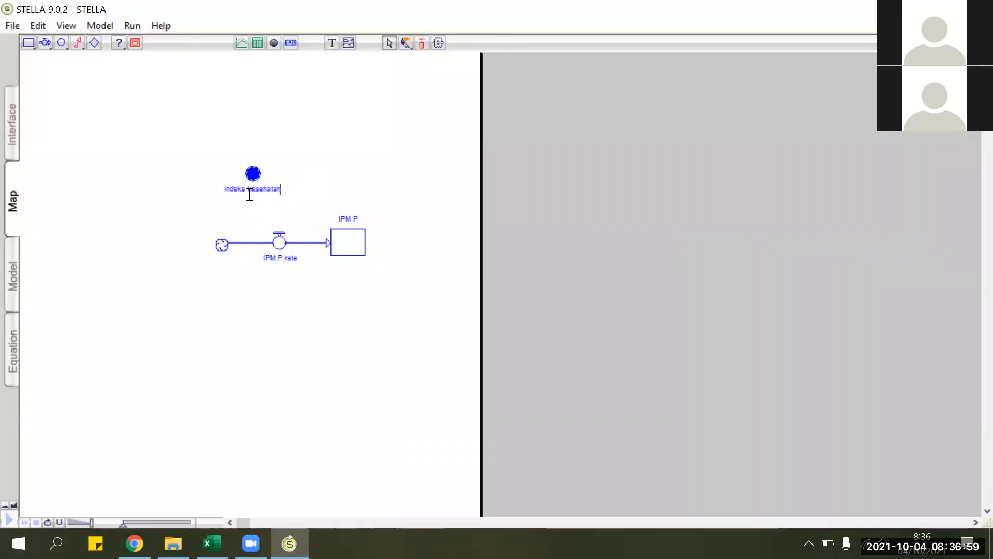
{"action": "left_click", "coordinate": [304, 176]}
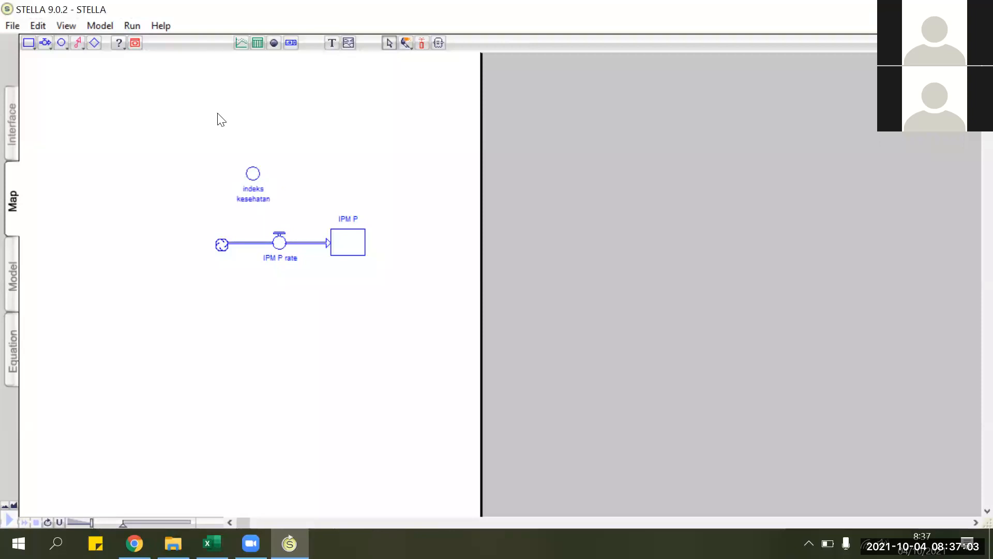
Step: Add a second converter to the upper left of indeks kesehatan and name it "AHH"
{"action": "left_click", "coordinate": [61, 44]}
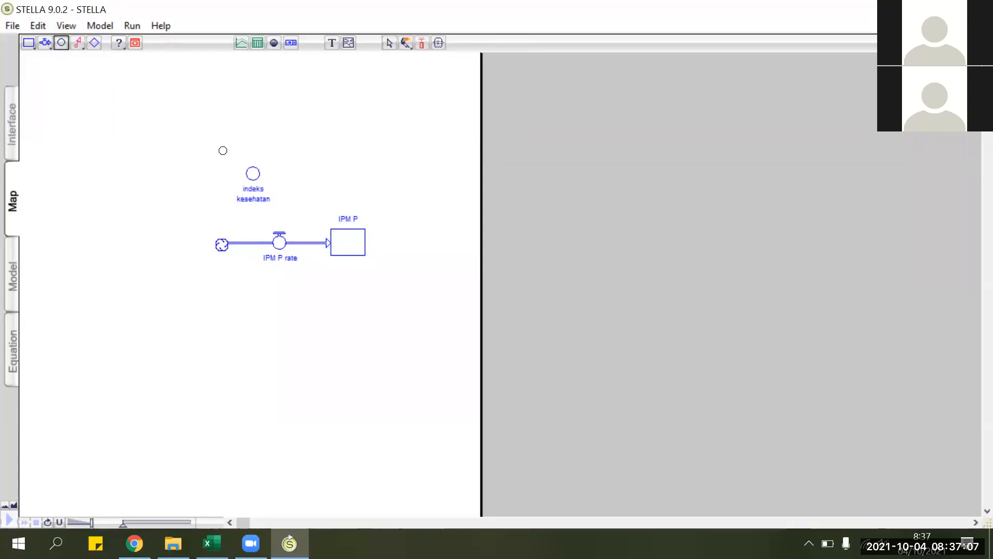
{"action": "left_click", "coordinate": [178, 157]}
{"action": "type", "text": "AHH"}
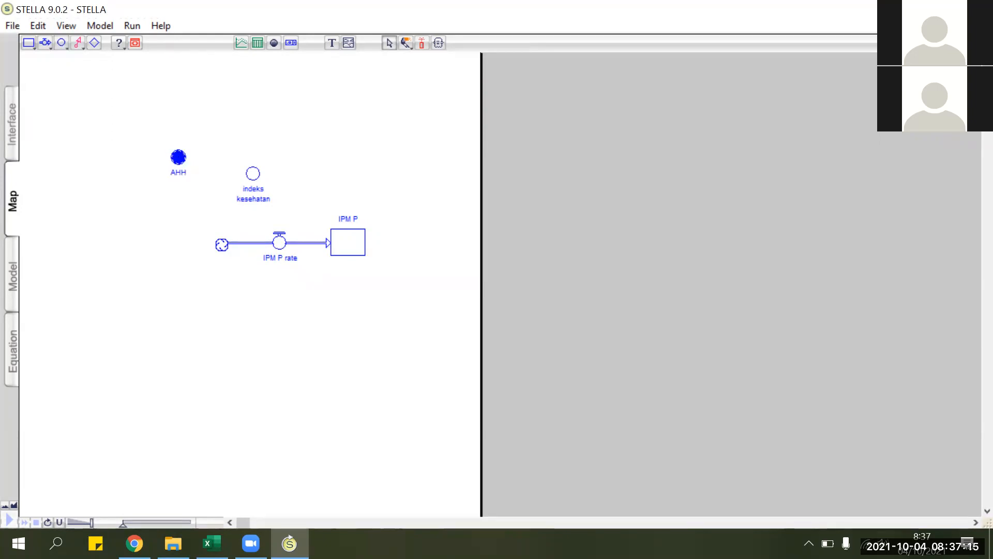
Step: Add a converter between AHH and indeks kesehatan, above both, and name it "AHH min"
{"action": "left_click", "coordinate": [61, 43]}
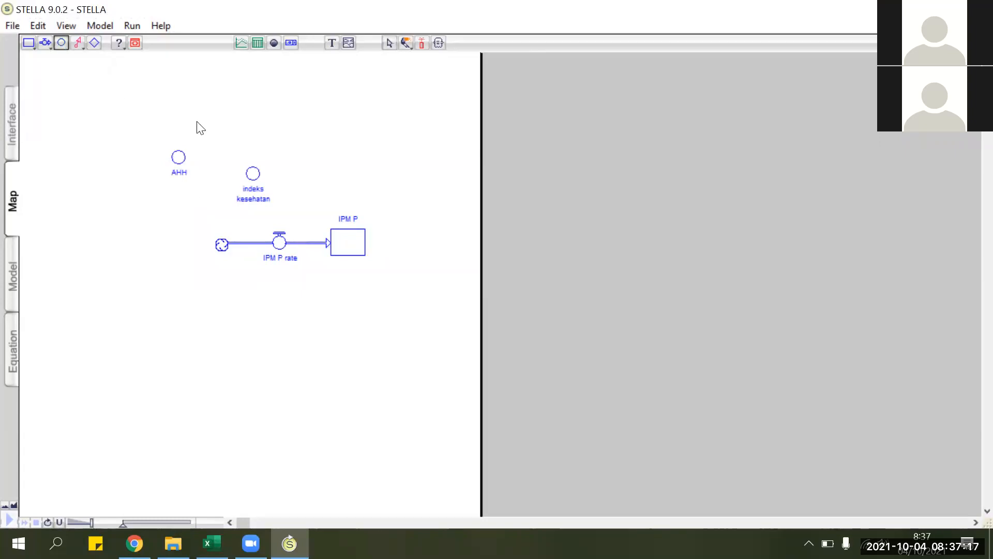
{"action": "left_click", "coordinate": [197, 121]}
{"action": "mouse_move", "coordinate": [197, 121]}
{"action": "left_mouse_down"}
{"action": "mouse_move", "coordinate": [209, 115]}
{"action": "mouse_move", "coordinate": [221, 129]}
{"action": "mouse_move", "coordinate": [189, 130]}
{"action": "left_mouse_up"}
{"action": "double_click", "coordinate": [211, 128]}
{"action": "left_click", "coordinate": [224, 128]}
{"action": "type", "text": "A"}
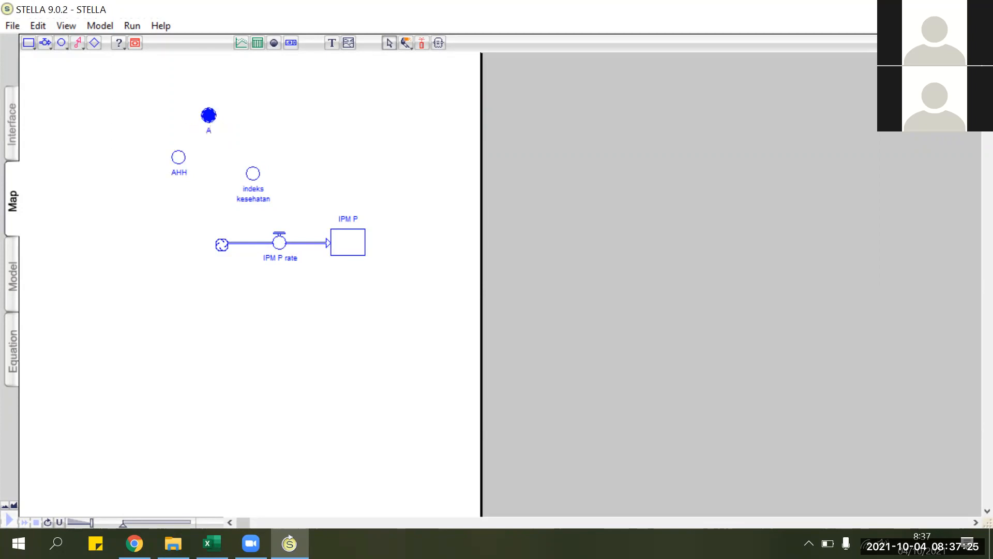
{"action": "type", "text": "HH min"}
Step: Add a converter to the upper right of AHH min and name it "AHH max"
{"action": "left_click", "coordinate": [61, 43]}
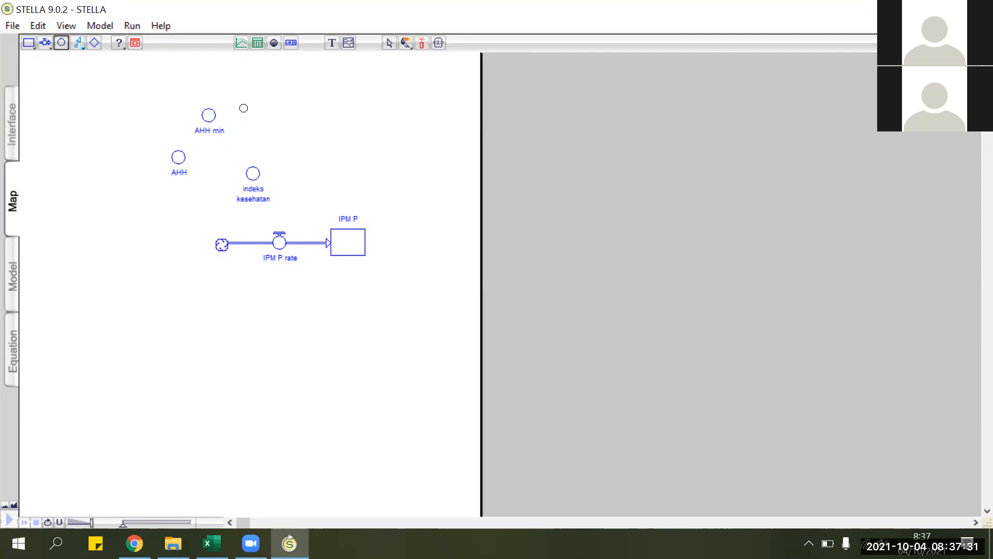
{"action": "left_click", "coordinate": [257, 100]}
{"action": "type", "text": "AHH max"}
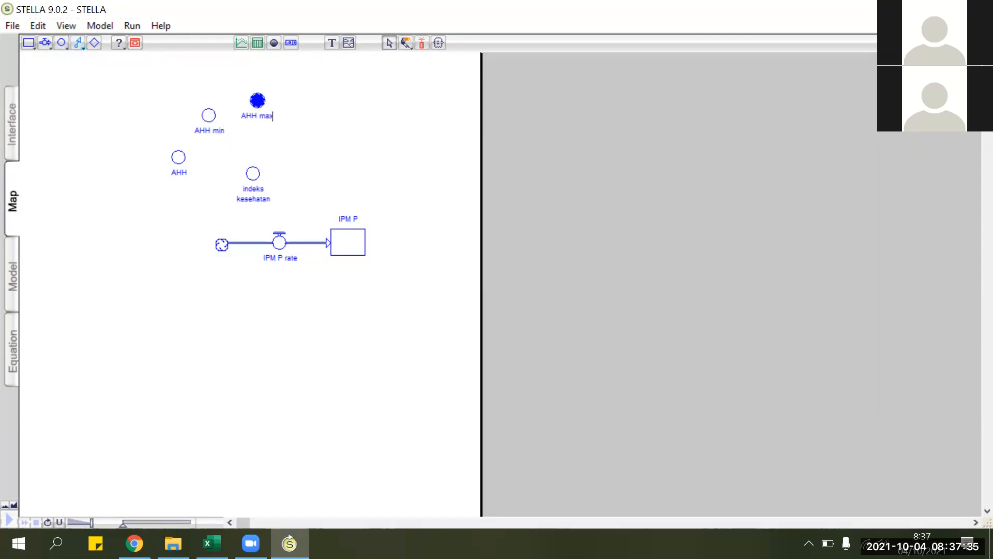
{"action": "left_click", "coordinate": [205, 66]}
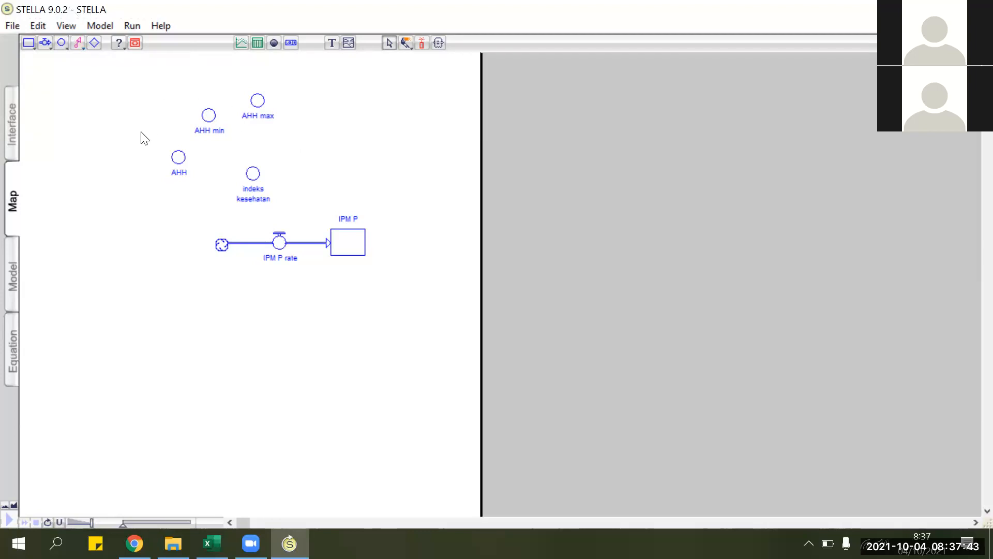
Step: Draw an action connector from AHH to indeks kesehatan
{"action": "left_click", "coordinate": [78, 43]}
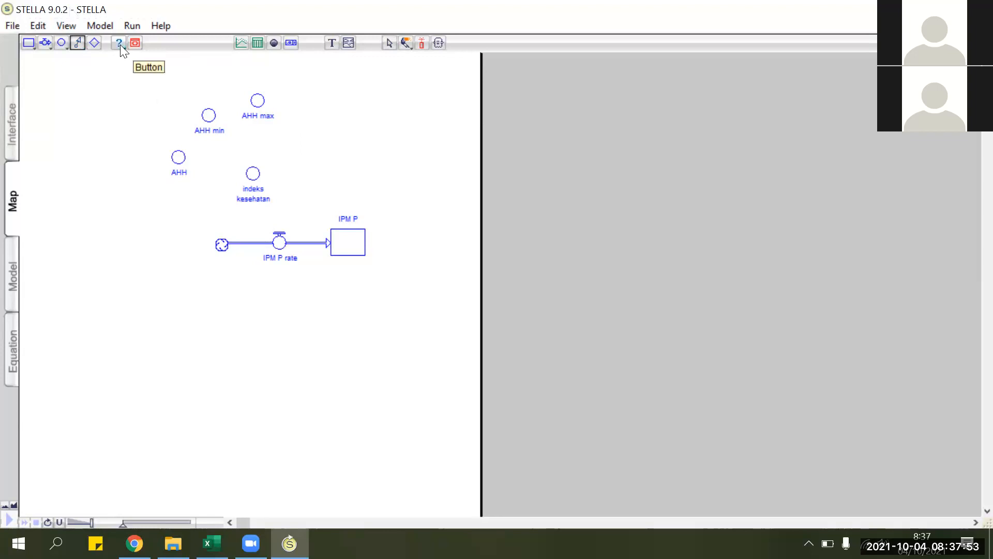
{"action": "left_click", "coordinate": [77, 42]}
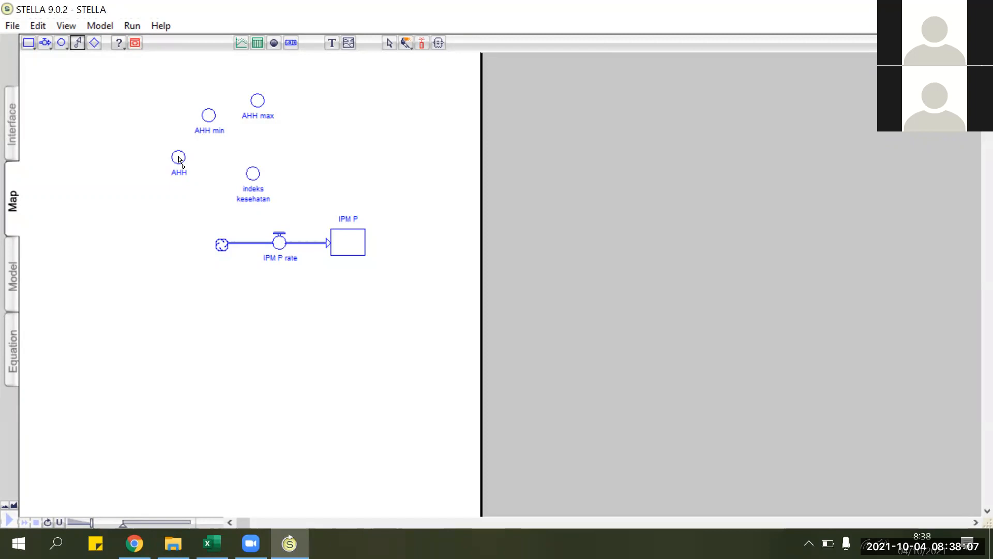
{"action": "left_click_drag", "start_coordinate": [179, 159], "coordinate": [255, 179]}
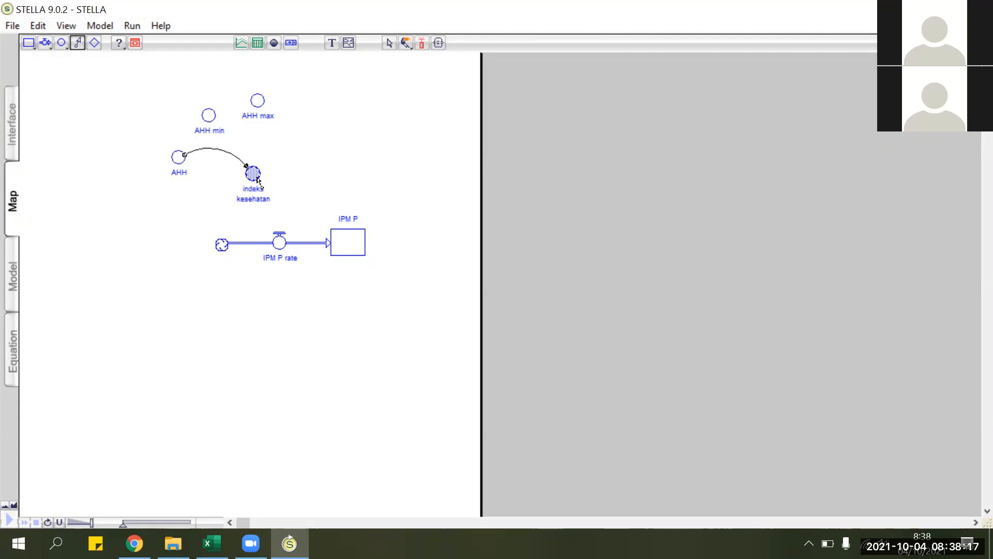
{"action": "left_click_drag", "start_coordinate": [249, 171], "coordinate": [257, 179]}
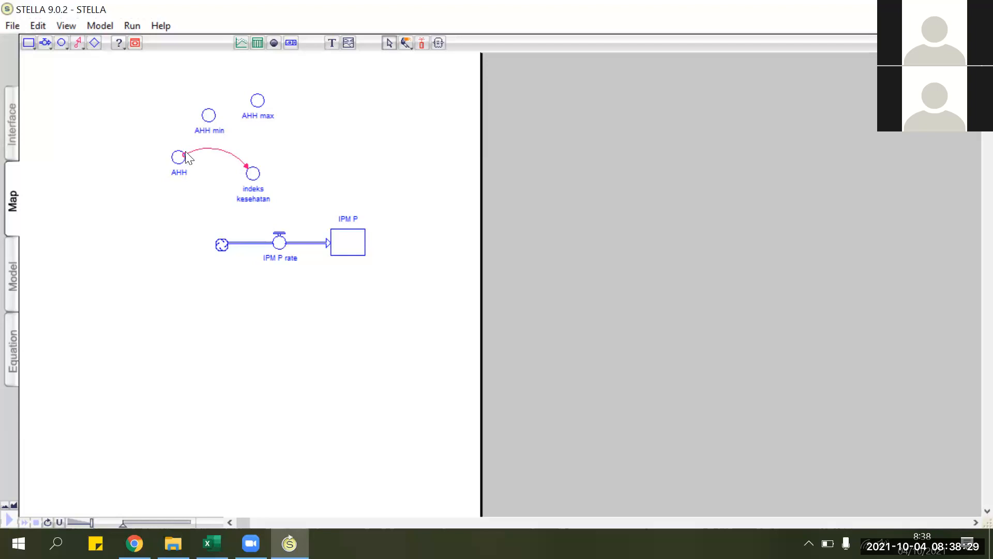
Step: Flatten the curve of the AHH connector and move indeks kesehatan slightly down
{"action": "left_click_drag", "start_coordinate": [186, 159], "coordinate": [196, 161]}
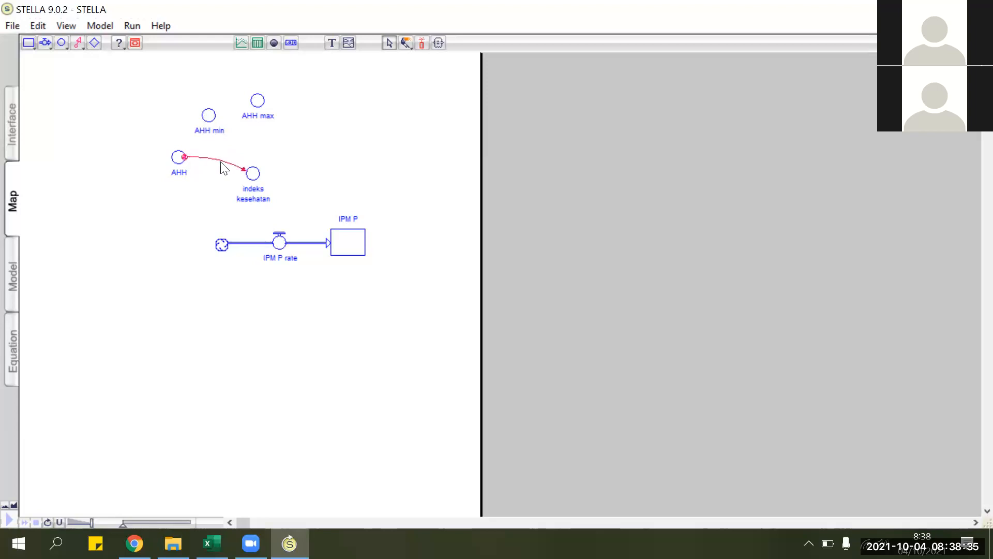
{"action": "left_click_drag", "start_coordinate": [253, 174], "coordinate": [255, 184]}
{"action": "left_click", "coordinate": [186, 157]}
Step: Draw action connectors from AHH min and from AHH max to indeks kesehatan
{"action": "left_click", "coordinate": [77, 43]}
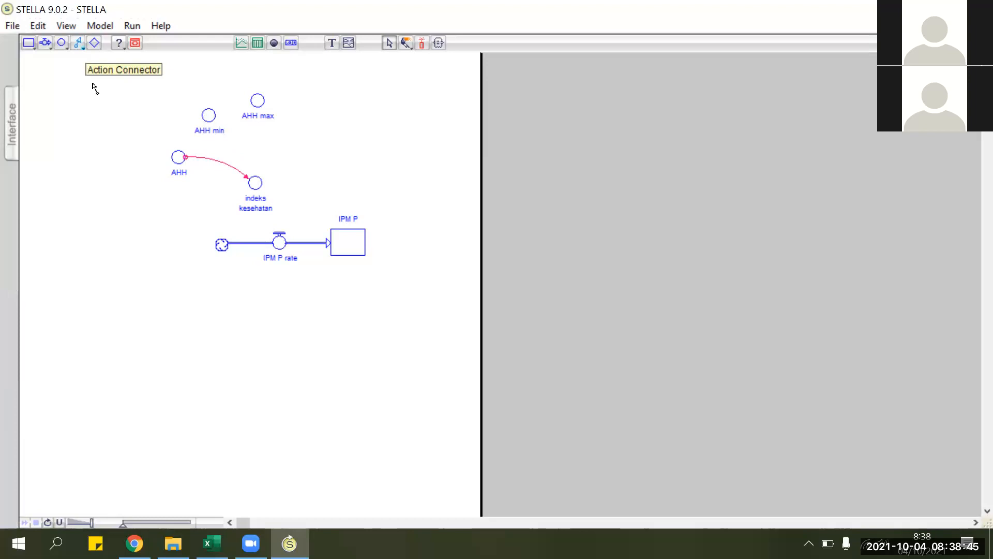
{"action": "left_click_drag", "start_coordinate": [210, 115], "coordinate": [255, 181]}
{"action": "left_click", "coordinate": [77, 43]}
{"action": "mouse_move", "coordinate": [259, 100]}
{"action": "left_mouse_down"}
{"action": "mouse_move", "coordinate": [285, 167]}
{"action": "mouse_move", "coordinate": [264, 180]}
{"action": "left_mouse_up"}
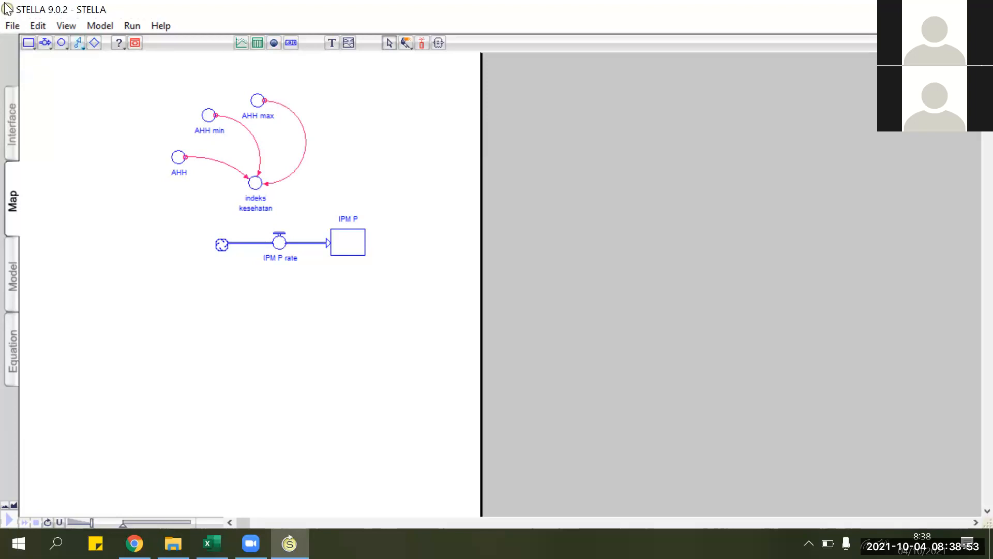
Step: Connect indeks kesehatan to the IPM P rate flow and tighten the curve of the AHH max connector
{"action": "left_click", "coordinate": [78, 43]}
{"action": "left_click_drag", "start_coordinate": [257, 188], "coordinate": [279, 241]}
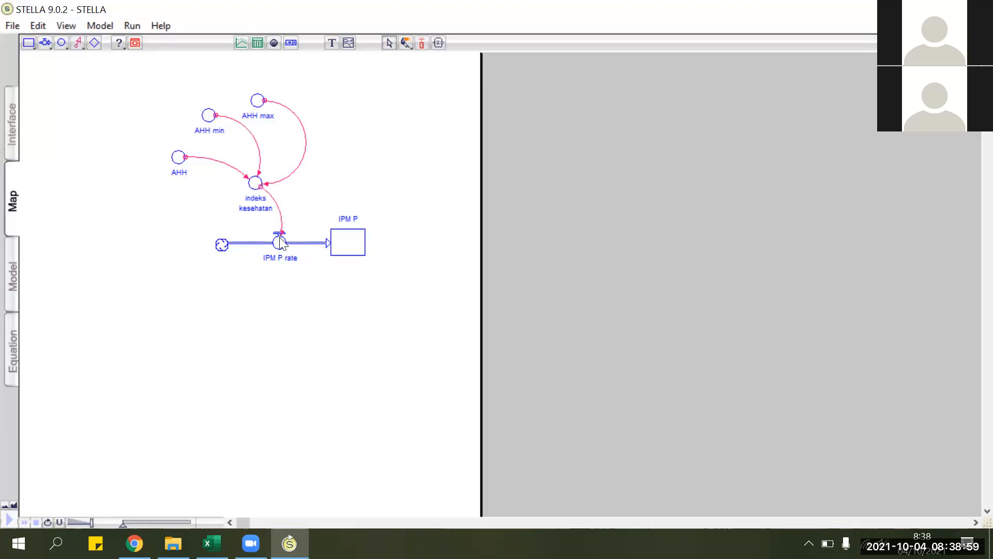
{"action": "left_click_drag", "start_coordinate": [267, 100], "coordinate": [264, 103]}
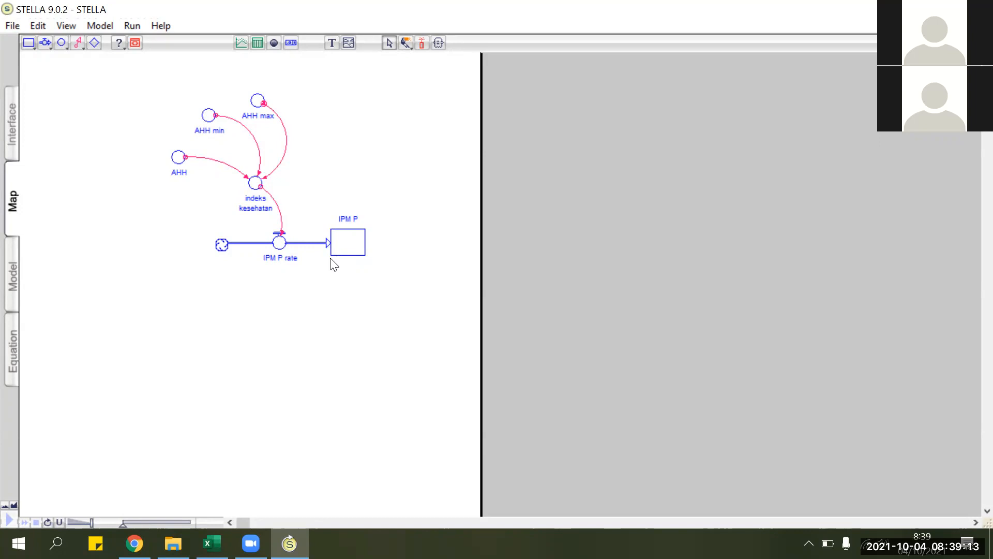
Step: Add a converter below the cloud end of the IPM P rate flow and name it "indeks pendidikan"
{"action": "left_click", "coordinate": [61, 43]}
{"action": "left_click", "coordinate": [227, 292]}
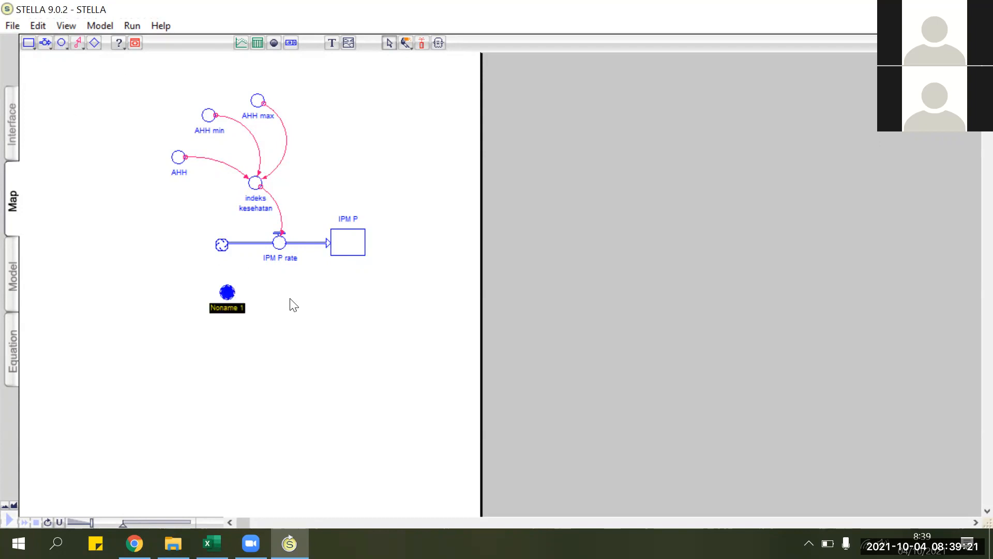
{"action": "type", "text": "indeks"}
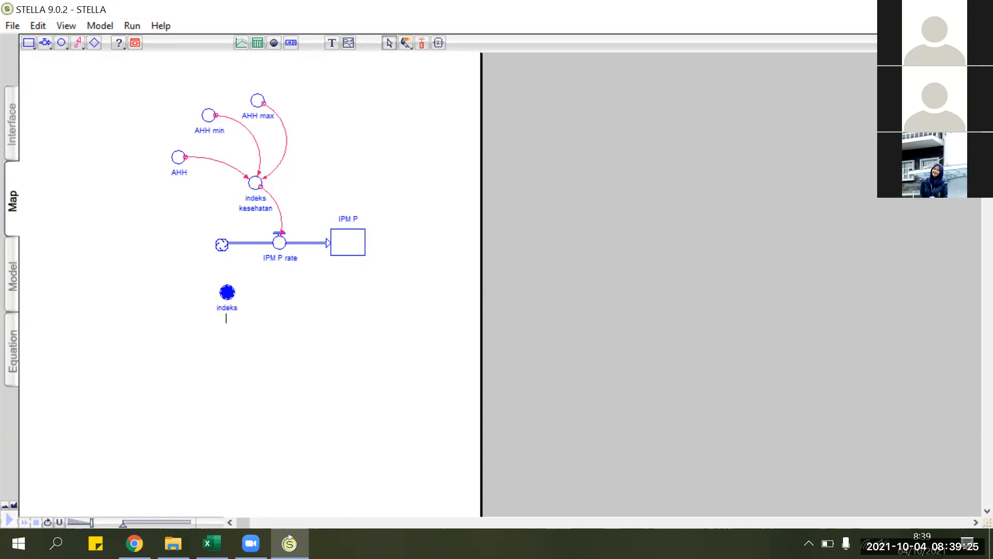
{"action": "type", "text": " pendidikan"}
{"action": "left_click", "coordinate": [276, 356]}
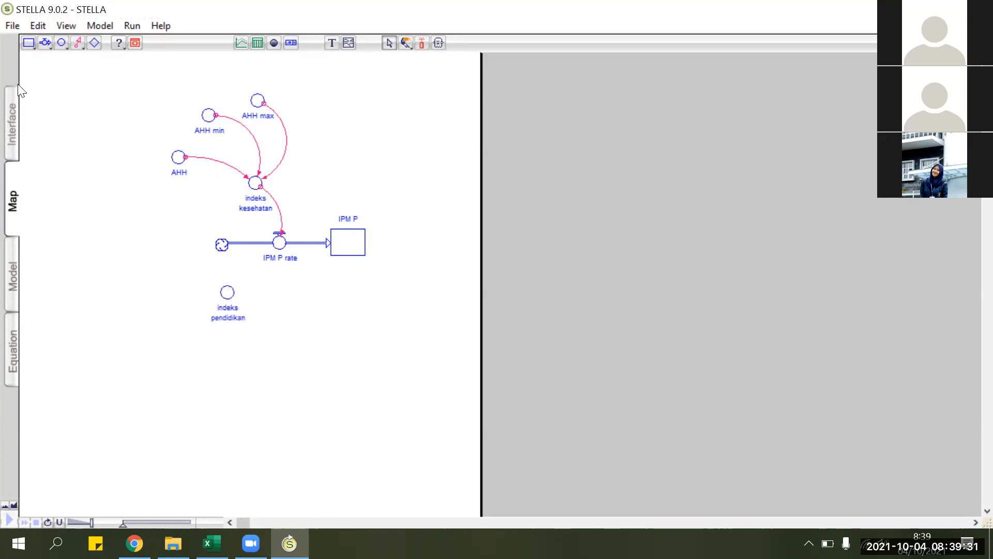
Step: Add a converter to the upper left of indeks pendidikan and name it "indeks RLS"
{"action": "left_click", "coordinate": [61, 46]}
{"action": "left_click", "coordinate": [158, 254]}
{"action": "type", "text": "indeks R"}
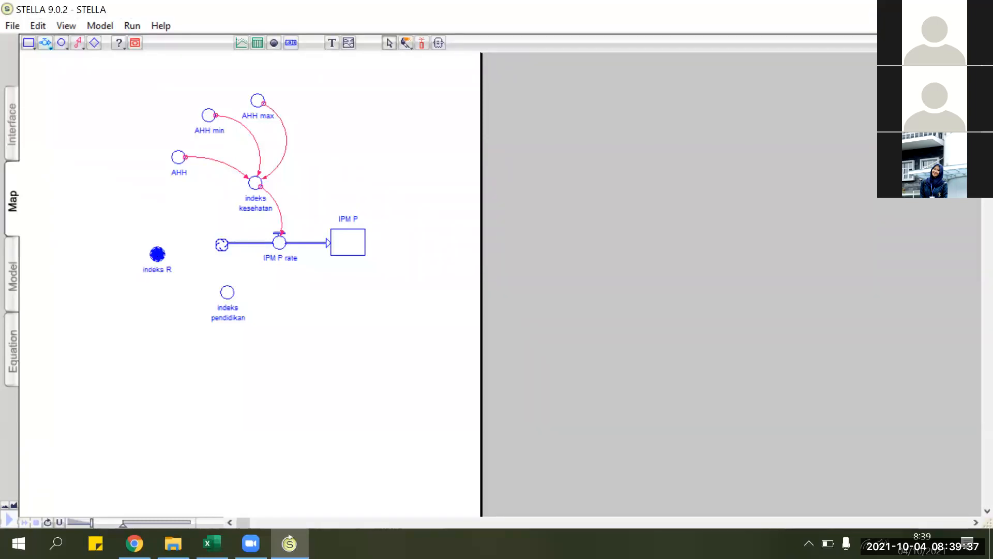
{"action": "type", "text": "LS"}
Step: Add a converter to the lower left of indeks pendidikan and name it "indeks HLS"
{"action": "left_click", "coordinate": [61, 43]}
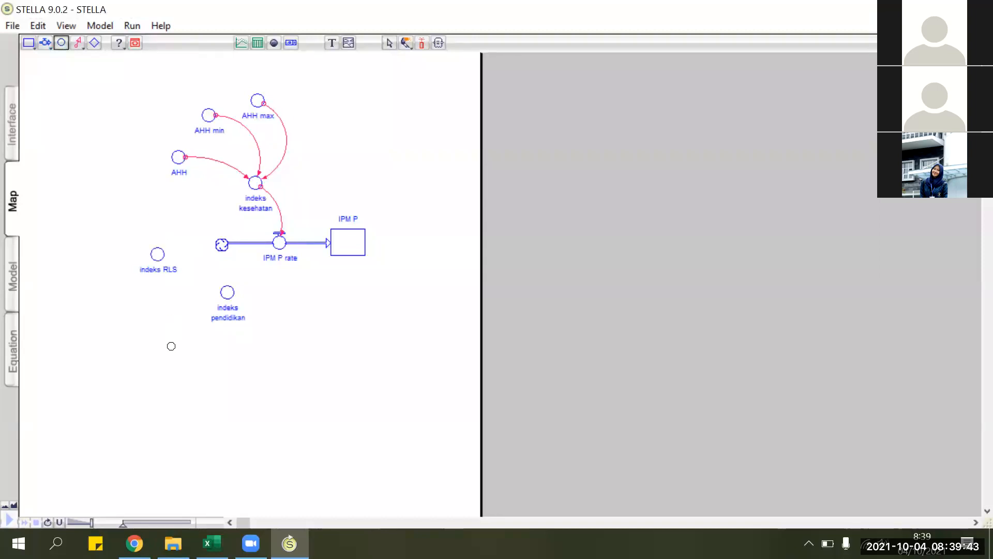
{"action": "left_click", "coordinate": [178, 356]}
{"action": "key", "text": "BackSpace"}
{"action": "type", "text": "indeks h"}
{"action": "key", "text": "BackSpace"}
{"action": "type", "text": "H"}
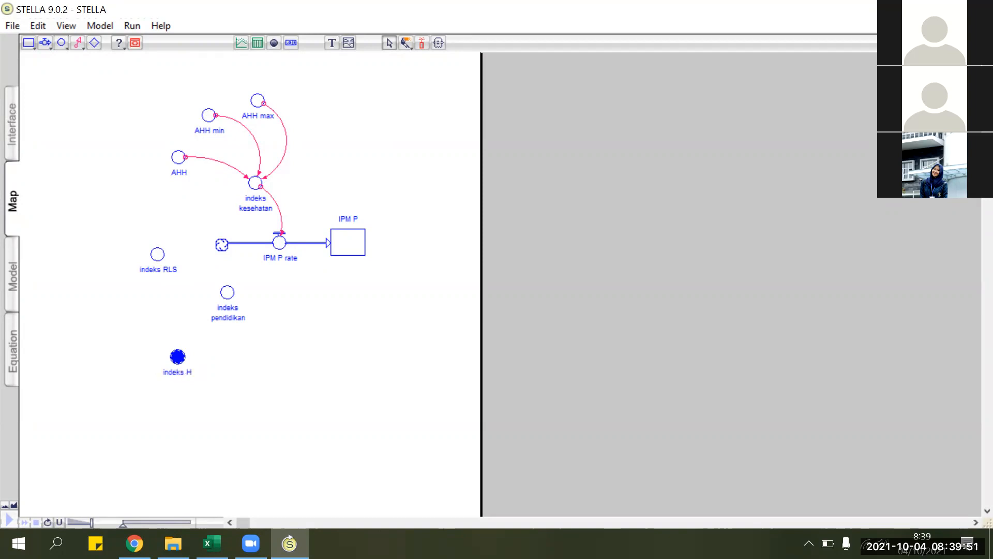
{"action": "type", "text": "LS"}
{"action": "key", "text": "Return"}
Step: Rearrange the education converters, shifting indeks pendidikan left, indeks RLS up and indeks HLS up and left
{"action": "left_click_drag", "start_coordinate": [227, 293], "coordinate": [202, 289]}
{"action": "left_click_drag", "start_coordinate": [178, 356], "coordinate": [170, 328]}
{"action": "left_click_drag", "start_coordinate": [157, 254], "coordinate": [157, 240]}
{"action": "left_click_drag", "start_coordinate": [170, 345], "coordinate": [168, 359]}
{"action": "left_click_drag", "start_coordinate": [202, 289], "coordinate": [204, 286]}
{"action": "left_click", "coordinate": [84, 73]}
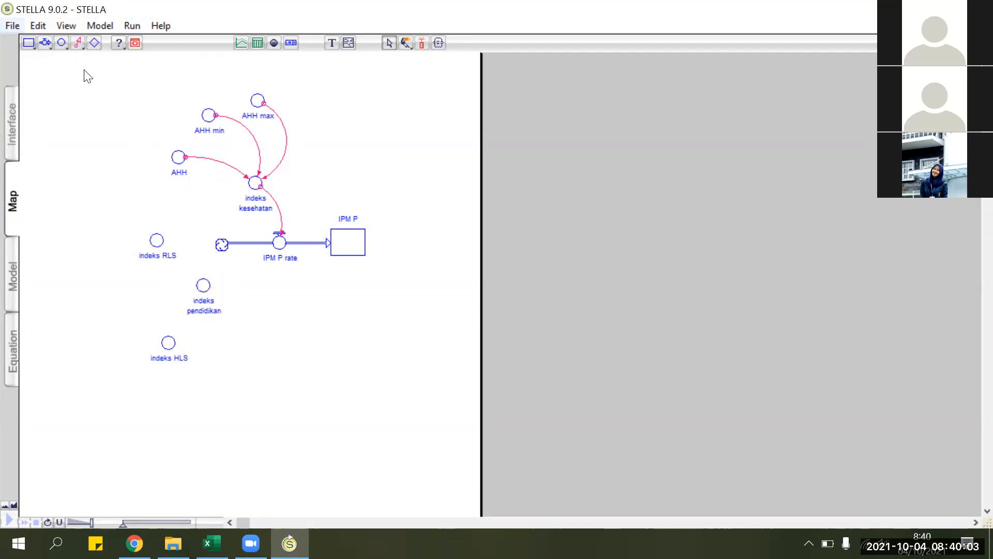
Step: Add two converters near indeks RLS, naming the one above it "RLS" and the one to its upper left "RLS min"
{"action": "left_click", "coordinate": [61, 43]}
{"action": "left_click", "coordinate": [138, 200]}
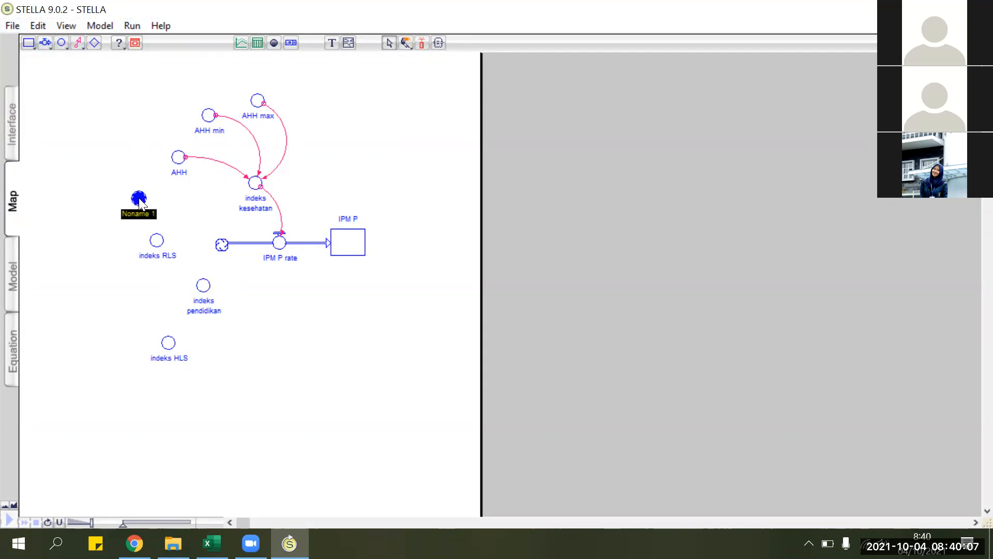
{"action": "type", "text": "R"}
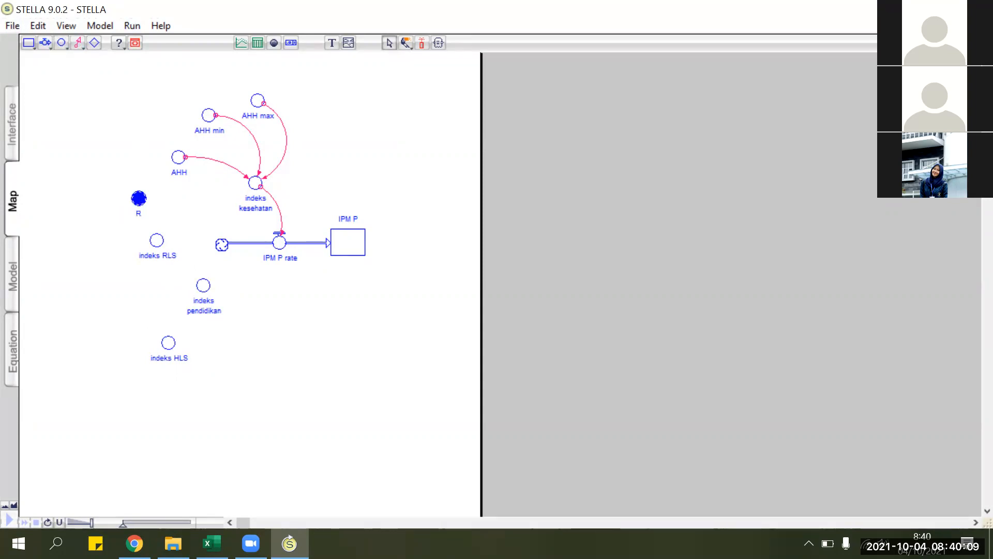
{"action": "type", "text": "LS"}
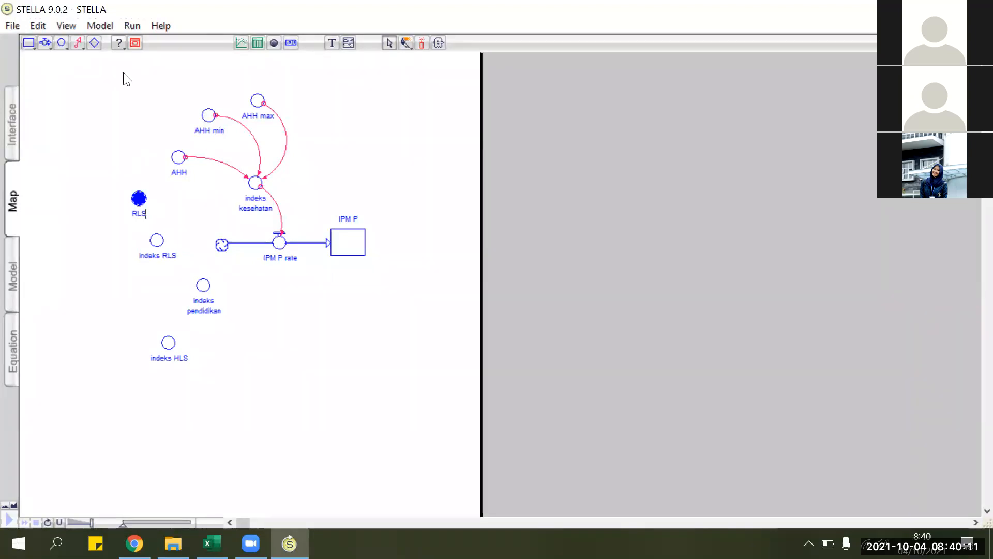
{"action": "left_click", "coordinate": [61, 42]}
{"action": "left_click", "coordinate": [97, 219]}
{"action": "type", "text": "RLS min"}
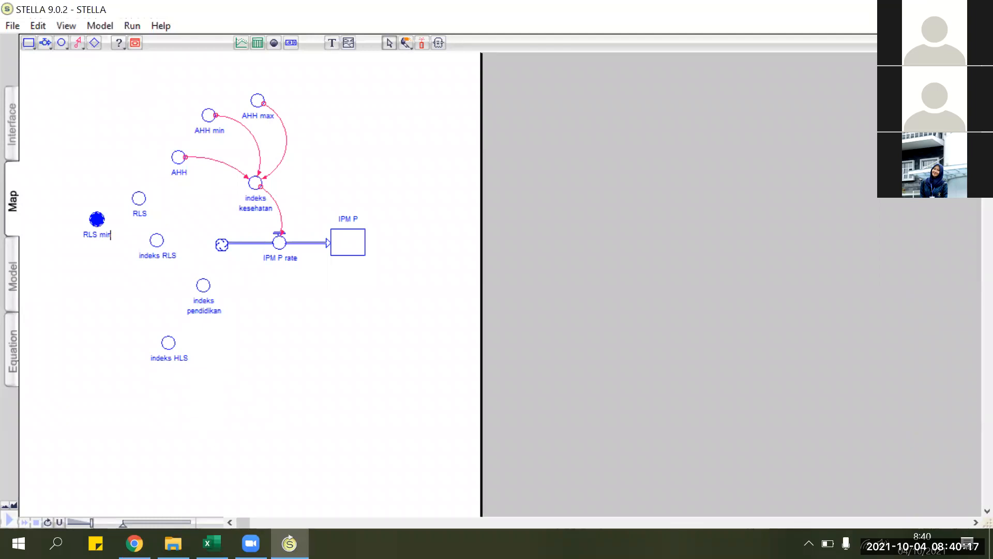
Step: Add a converter named "RLS max" below RLS min and shift indeks RLS slightly down and left
{"action": "left_click", "coordinate": [61, 42]}
{"action": "left_click", "coordinate": [93, 270]}
{"action": "type", "text": "RLS"}
{"action": "type", "text": "ma"}
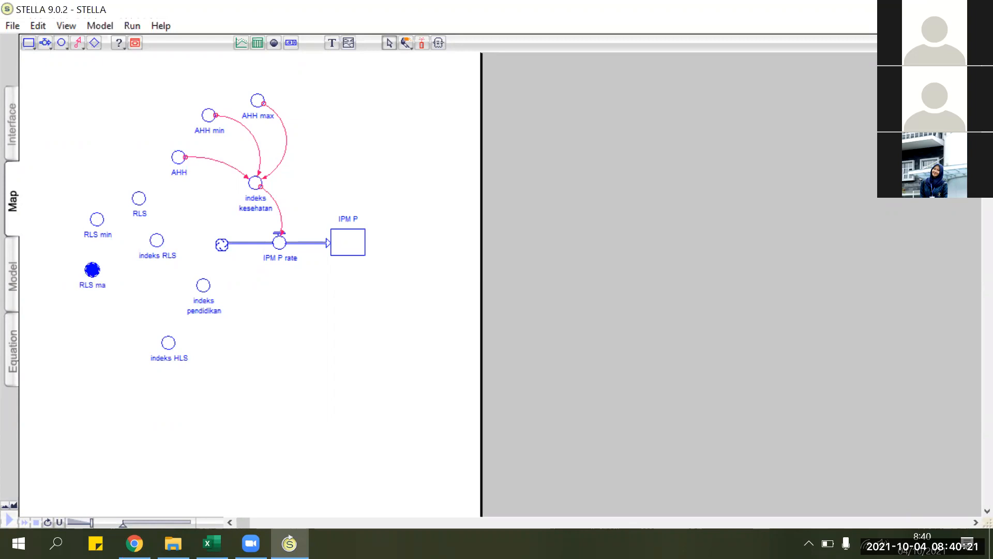
{"action": "type", "text": "x"}
{"action": "left_click", "coordinate": [154, 255]}
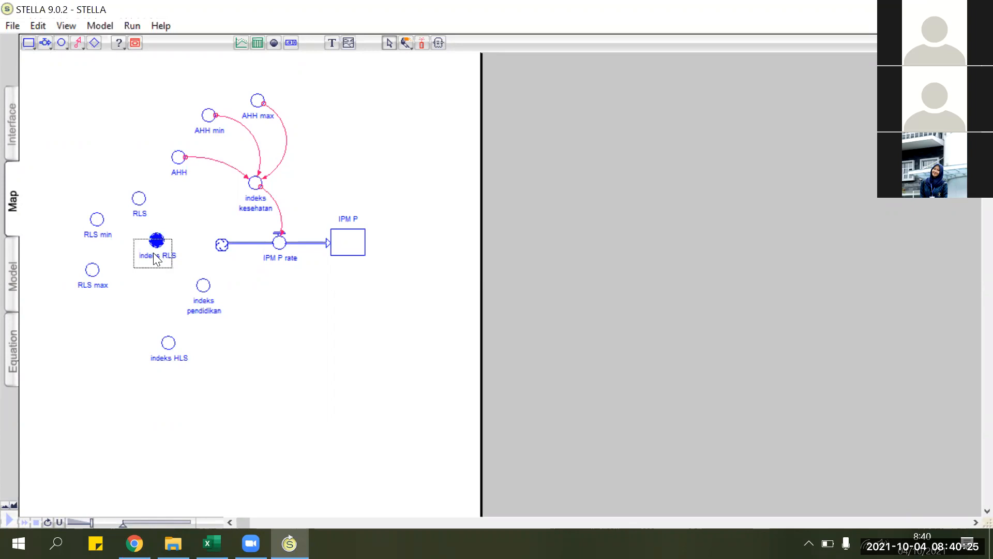
{"action": "left_click_drag", "start_coordinate": [153, 252], "coordinate": [148, 263]}
Step: Add a converter to the left of indeks HLS and name it "HLS"
{"action": "left_click", "coordinate": [62, 45]}
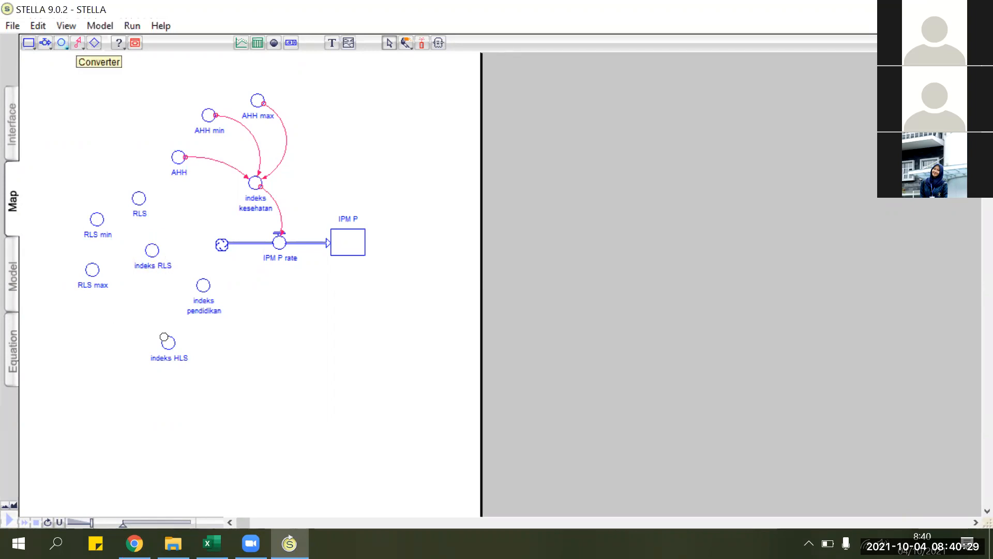
{"action": "left_click", "coordinate": [110, 334]}
{"action": "type", "text": "HLA"}
{"action": "key", "text": "BackSpace"}
{"action": "type", "text": "S"}
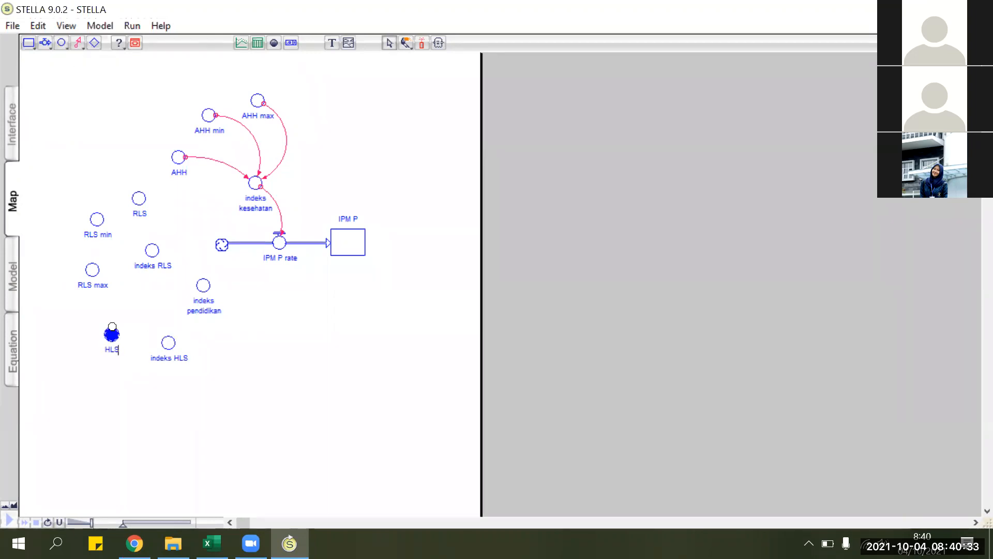
Step: Add two converters, naming the one below HLS "HLS min" and the one below indeks HLS "HLS max"
{"action": "left_click", "coordinate": [64, 43]}
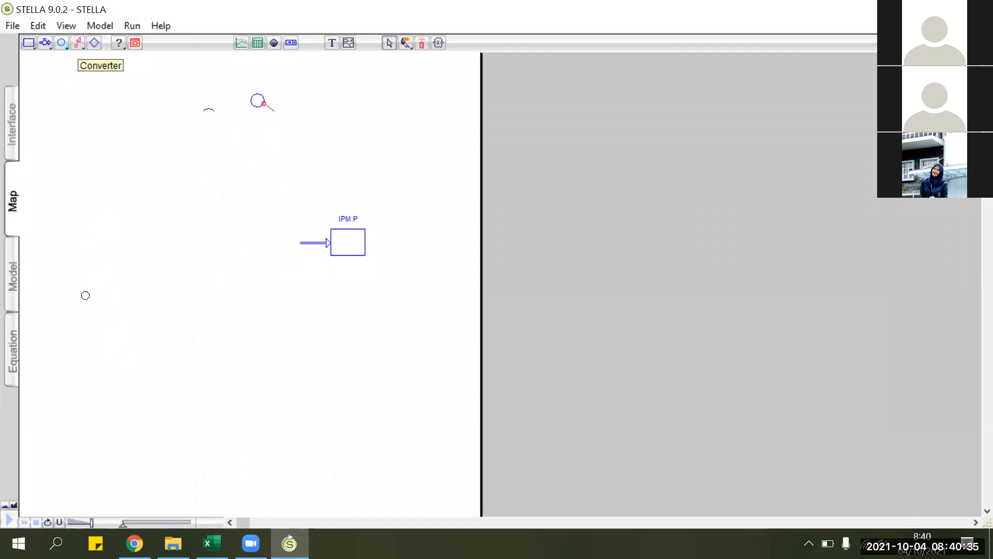
{"action": "left_click", "coordinate": [109, 373]}
{"action": "type", "text": "HLS min"}
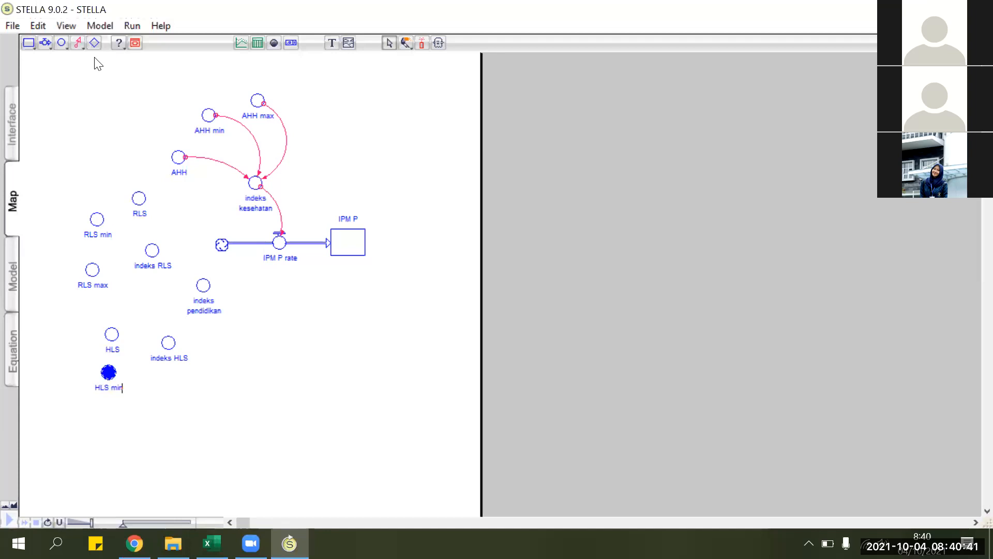
{"action": "left_click", "coordinate": [61, 43]}
{"action": "left_click", "coordinate": [154, 384]}
{"action": "type", "text": "HLS max"}
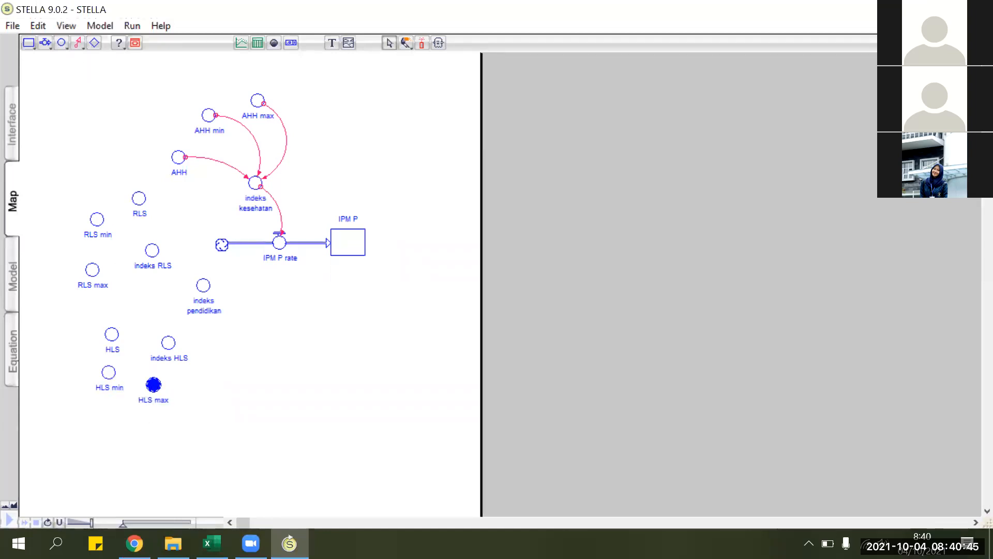
{"action": "left_click", "coordinate": [189, 385]}
Step: Connect RLS, RLS min and RLS max to indeks RLS, and link indeks RLS to indeks pendidikan with action connectors
{"action": "left_click", "coordinate": [75, 43]}
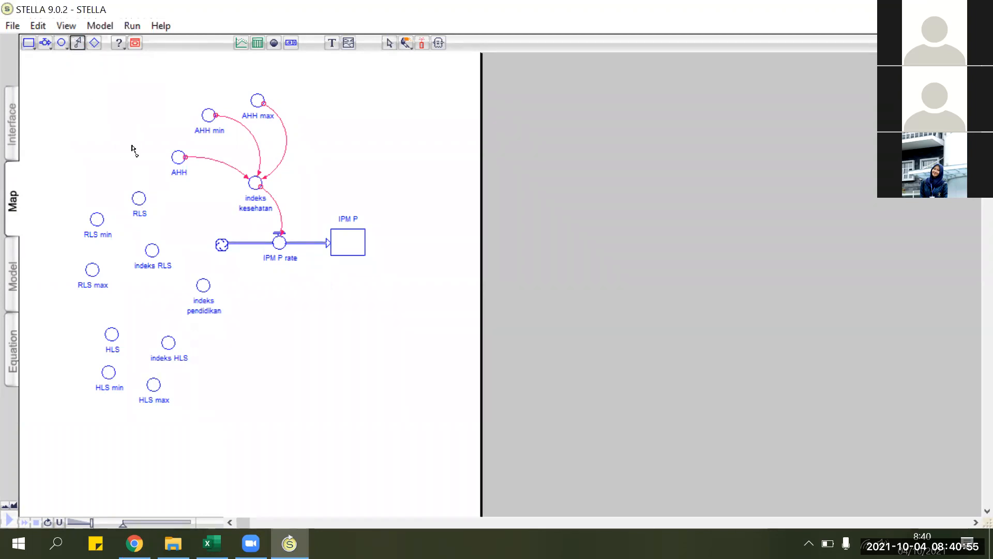
{"action": "left_click_drag", "start_coordinate": [146, 199], "coordinate": [153, 250]}
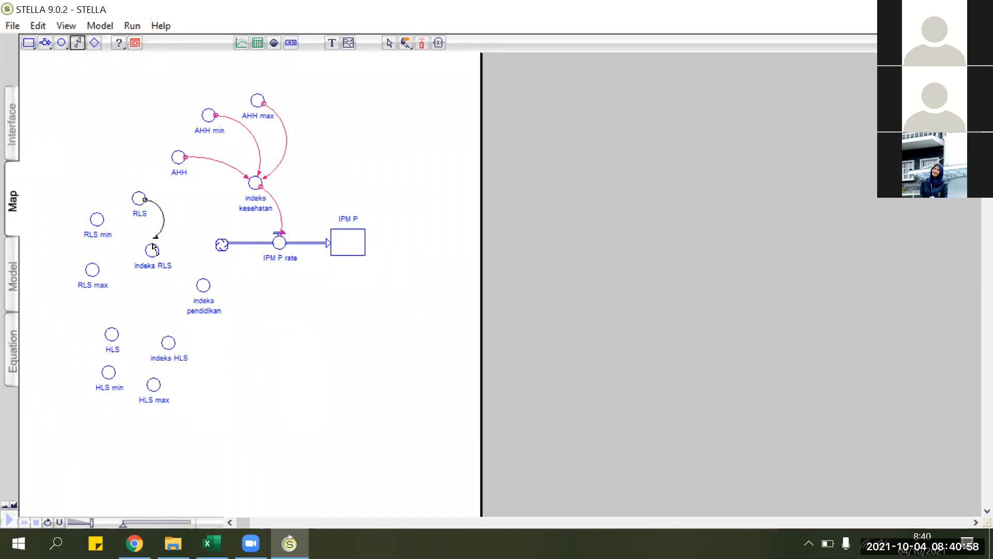
{"action": "left_click", "coordinate": [79, 44]}
{"action": "left_click_drag", "start_coordinate": [97, 220], "coordinate": [151, 249]}
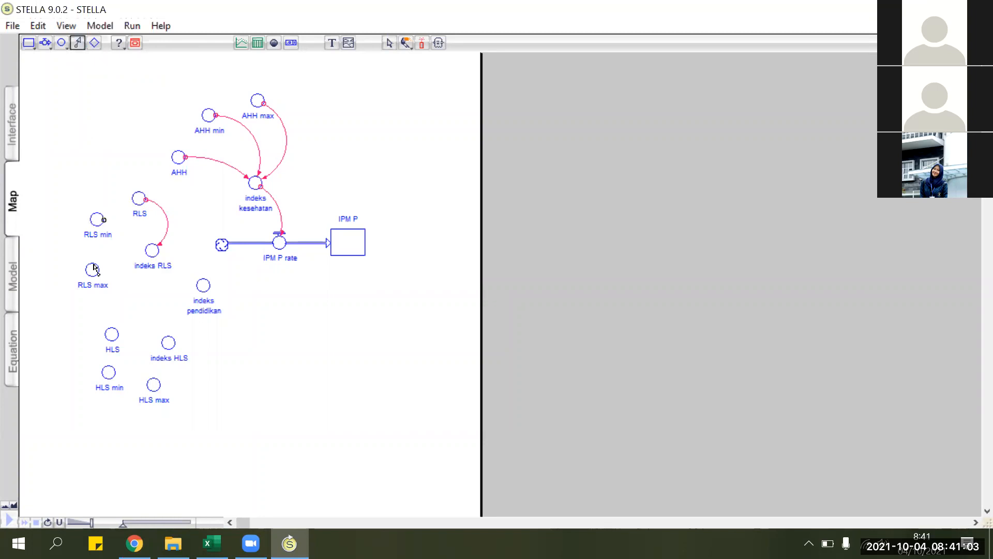
{"action": "left_click_drag", "start_coordinate": [93, 268], "coordinate": [150, 250]}
{"action": "left_click", "coordinate": [77, 43]}
{"action": "left_click_drag", "start_coordinate": [153, 253], "coordinate": [207, 289]}
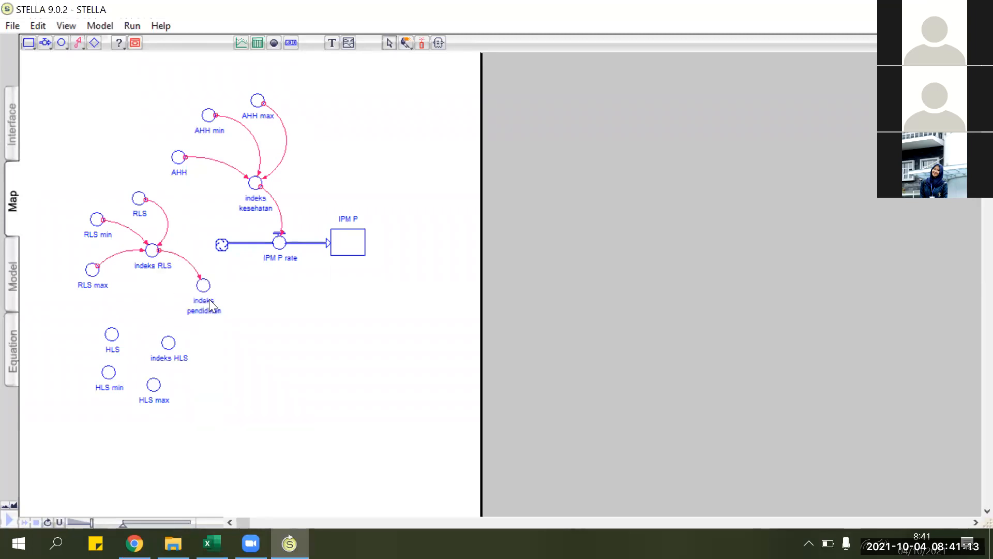
Step: Draw action connectors from HLS, HLS min and HLS max to indeks HLS
{"action": "left_click", "coordinate": [78, 41]}
{"action": "left_click_drag", "start_coordinate": [112, 335], "coordinate": [169, 344]}
{"action": "mouse_move", "coordinate": [110, 372]}
{"action": "left_mouse_down"}
{"action": "mouse_move", "coordinate": [164, 350]}
{"action": "mouse_move", "coordinate": [187, 363]}
{"action": "mouse_move", "coordinate": [188, 343]}
{"action": "mouse_move", "coordinate": [175, 338]}
{"action": "left_mouse_up"}
{"action": "left_click", "coordinate": [77, 44]}
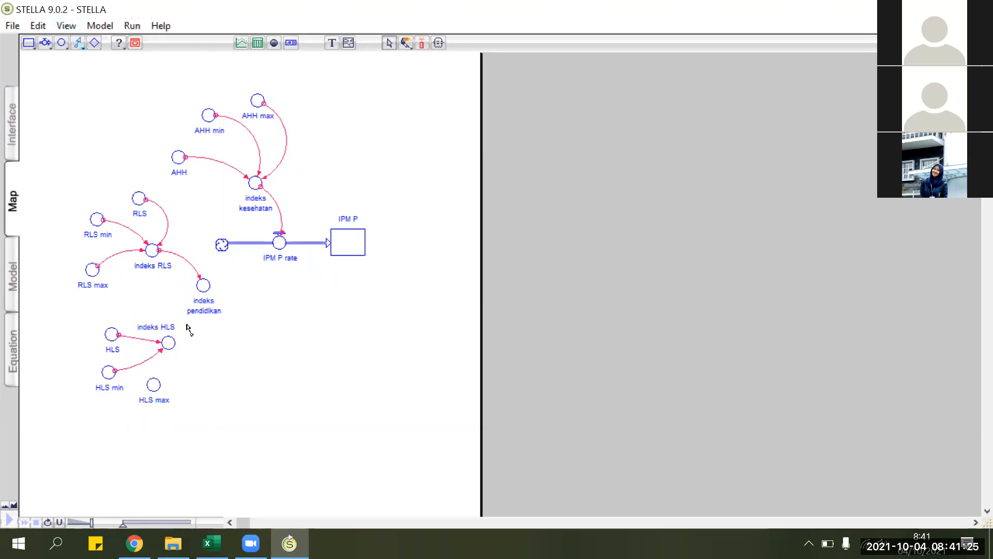
{"action": "left_click_drag", "start_coordinate": [158, 385], "coordinate": [170, 344]}
Step: Connect indeks HLS to indeks pendidikan and indeks pendidikan to the IPM P rate flow
{"action": "left_click", "coordinate": [77, 43]}
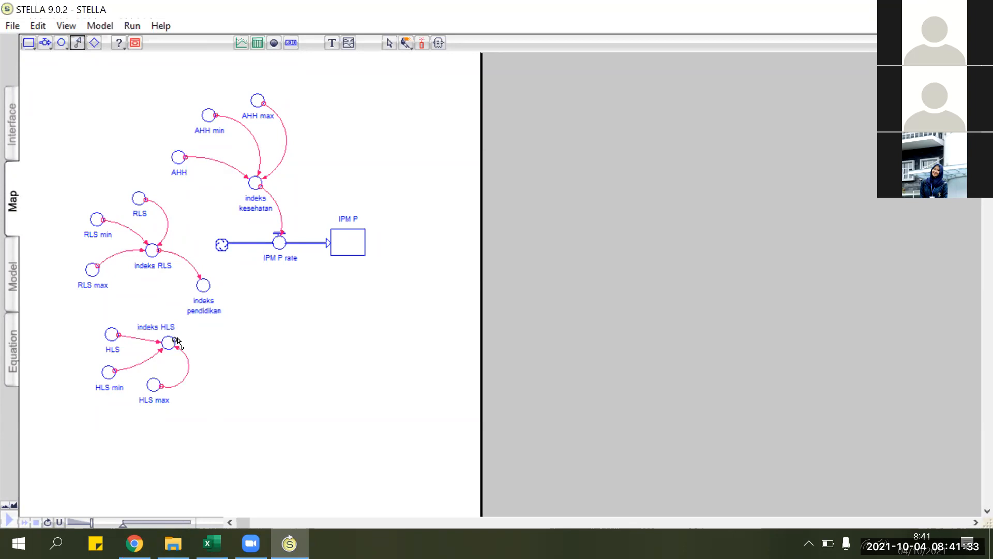
{"action": "mouse_move", "coordinate": [176, 340]}
{"action": "left_mouse_down"}
{"action": "mouse_move", "coordinate": [203, 288]}
{"action": "mouse_move", "coordinate": [206, 300]}
{"action": "mouse_move", "coordinate": [183, 291]}
{"action": "mouse_move", "coordinate": [273, 242]}
{"action": "left_mouse_up"}
{"action": "left_click", "coordinate": [208, 282]}
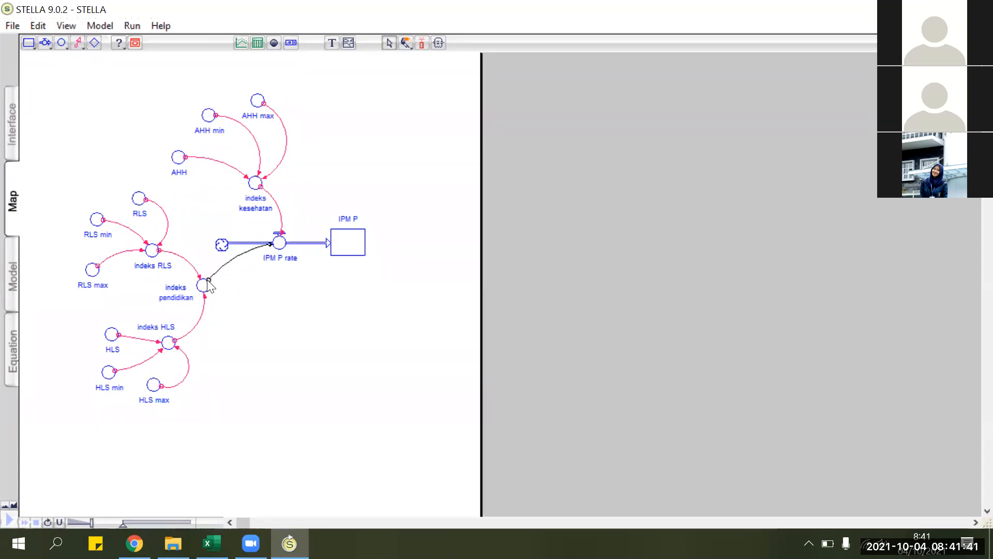
{"action": "left_click", "coordinate": [229, 354]}
Step: Add a converter below IPM P rate and name it "indeks daya beli"
{"action": "left_click", "coordinate": [62, 43]}
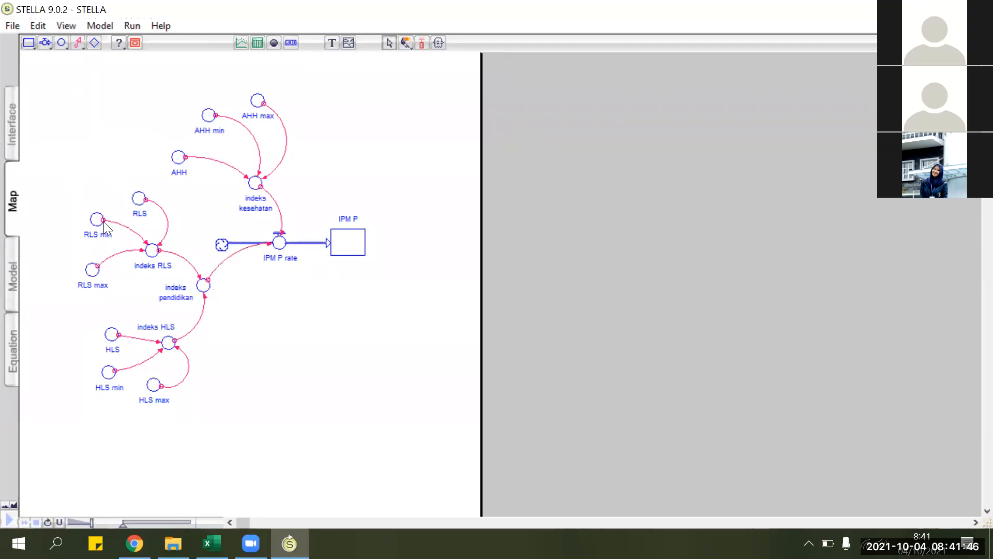
{"action": "left_click", "coordinate": [306, 316]}
{"action": "type", "text": "indeks"}
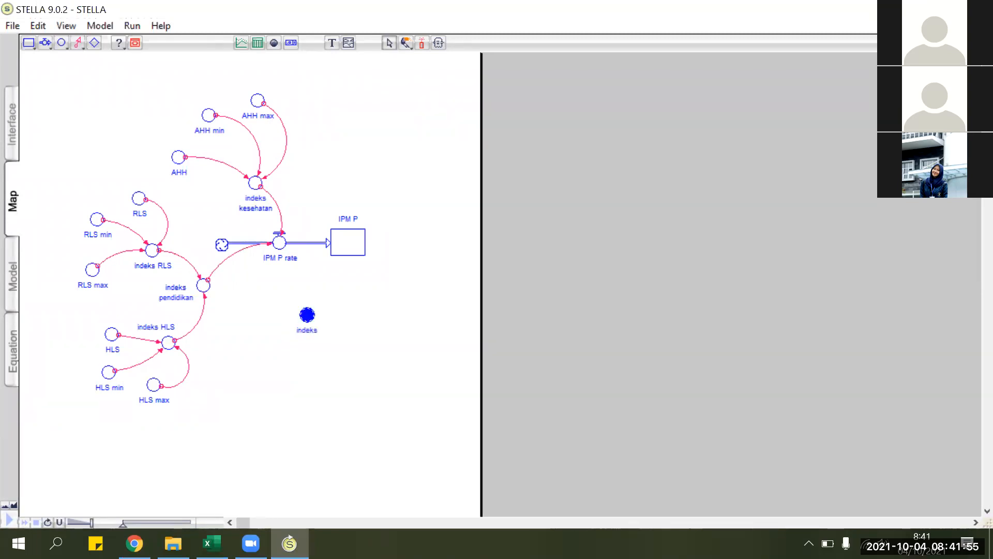
{"action": "type", "text": " daya beli"}
{"action": "left_click", "coordinate": [317, 329]}
Step: Add three converters below indeks daya beli, naming them "PPP", "PPP min" and "PPP max" from left to right
{"action": "left_click", "coordinate": [62, 43]}
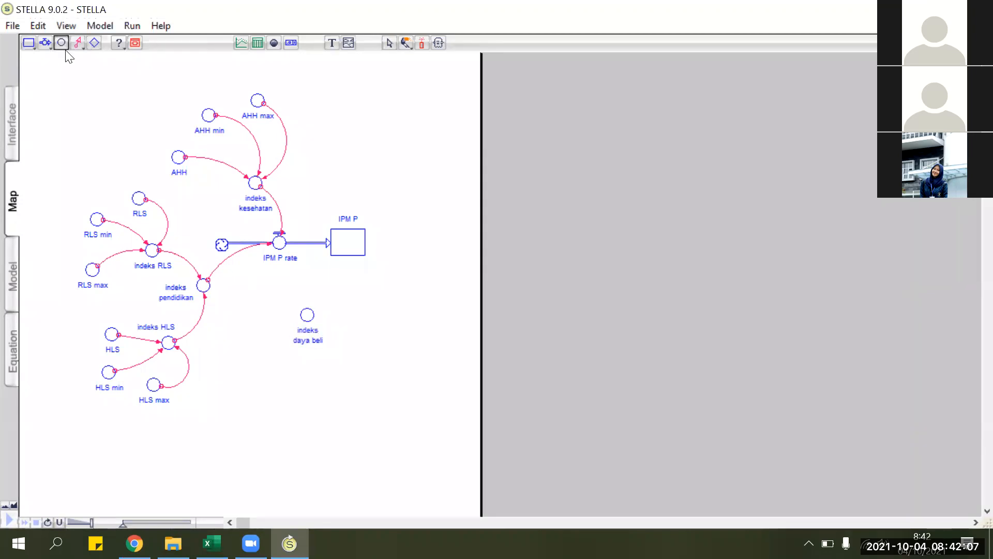
{"action": "left_click", "coordinate": [278, 377]}
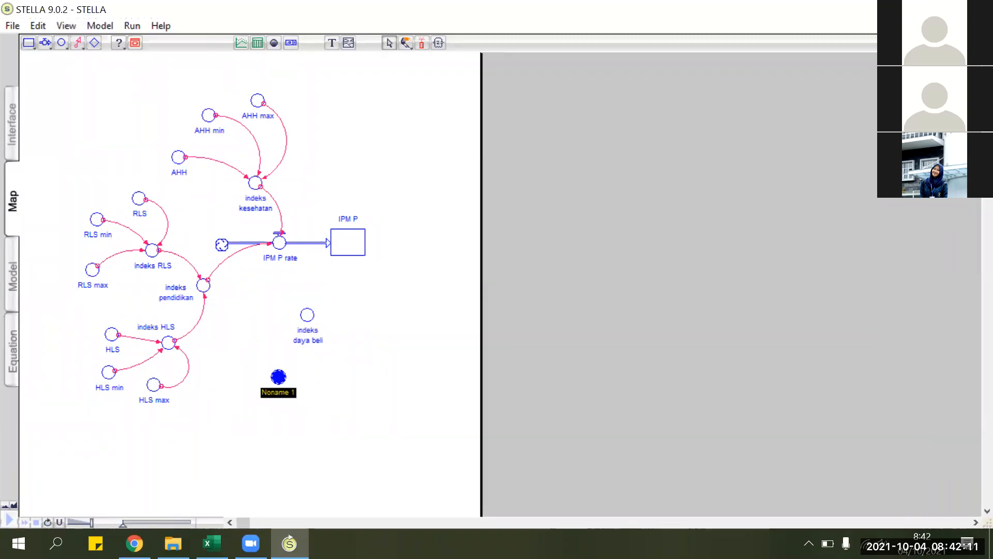
{"action": "type", "text": "PPP"}
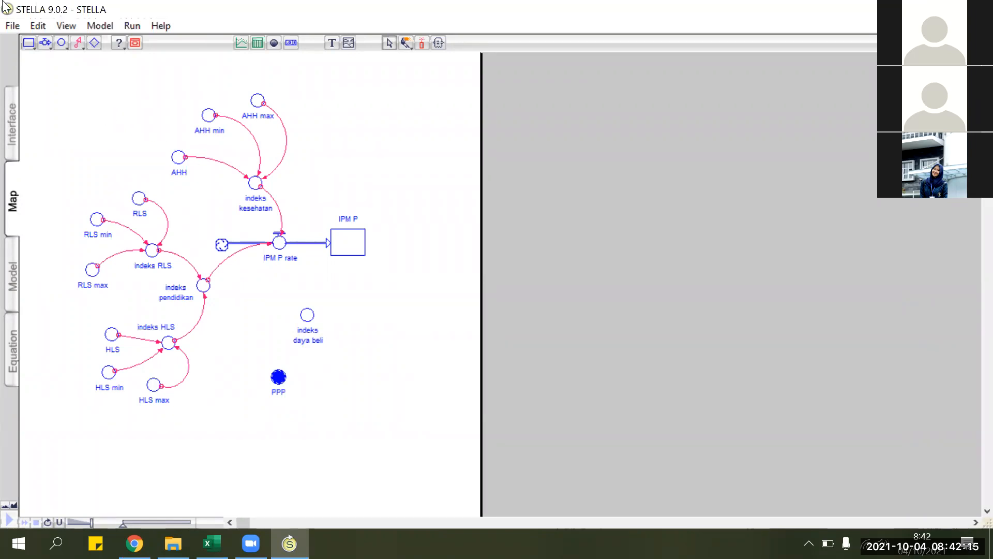
{"action": "left_click", "coordinate": [66, 42]}
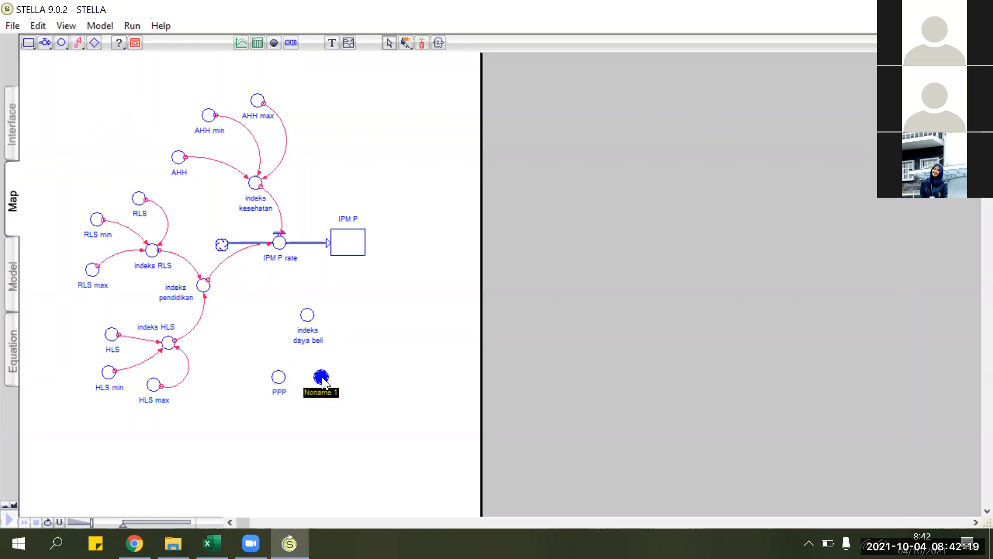
{"action": "key", "text": "BackSpace"}
{"action": "type", "text": "PPP min"}
{"action": "left_click", "coordinate": [62, 43]}
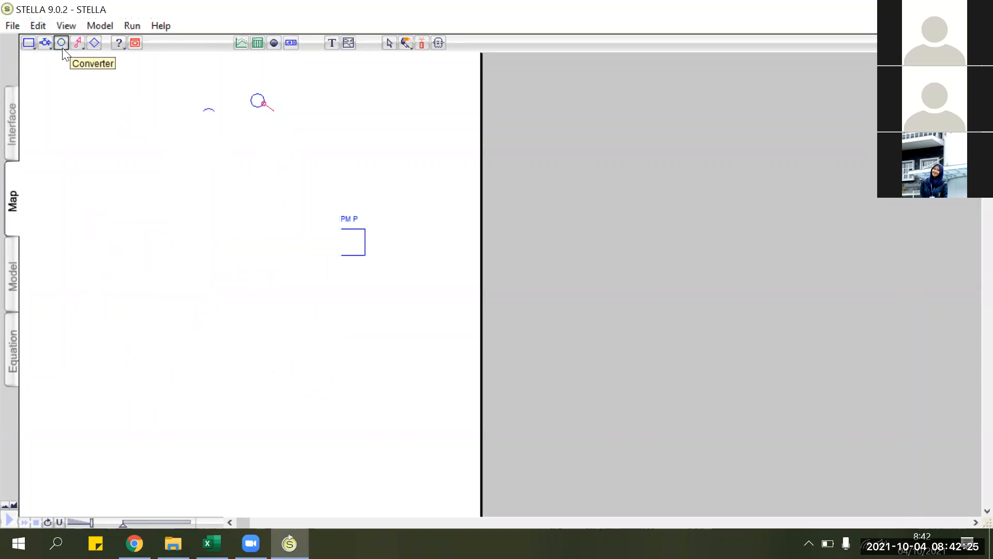
{"action": "left_click", "coordinate": [361, 350]}
{"action": "type", "text": "PPP max"}
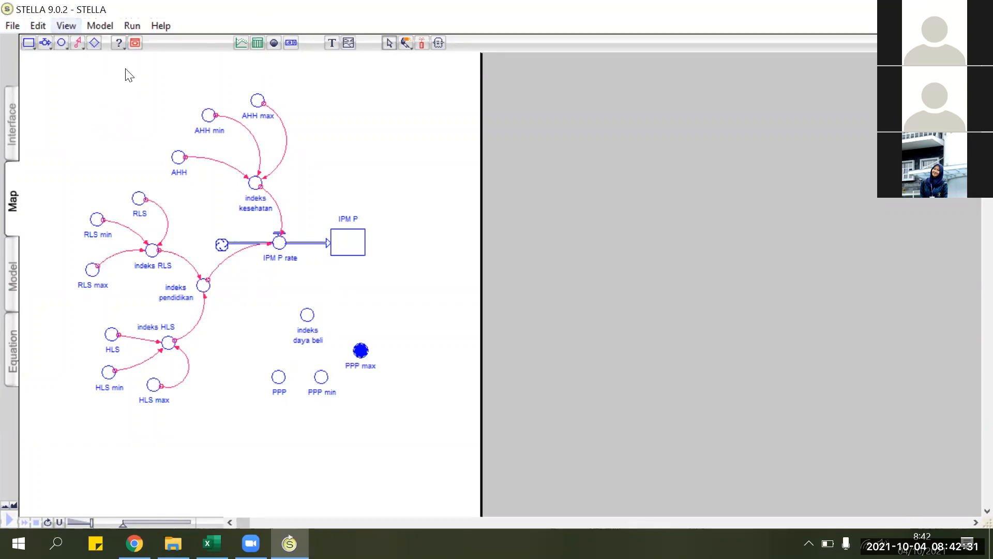
Step: Draw action connectors from PPP, PPP min and PPP max to indeks daya beli
{"action": "left_click", "coordinate": [78, 42]}
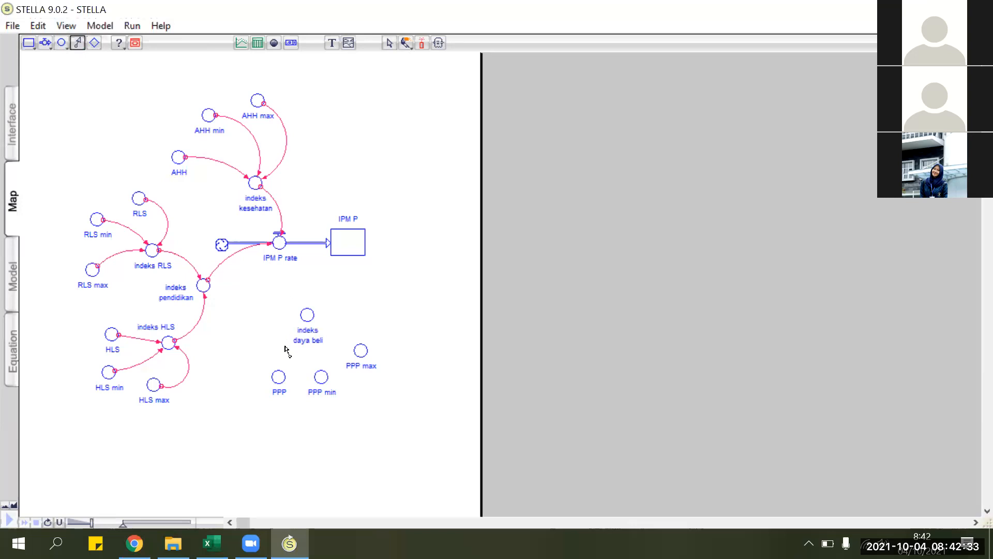
{"action": "left_click_drag", "start_coordinate": [278, 378], "coordinate": [305, 317]}
{"action": "left_click", "coordinate": [77, 42]}
{"action": "left_click_drag", "start_coordinate": [322, 376], "coordinate": [309, 317]}
{"action": "left_click", "coordinate": [78, 43]}
{"action": "left_click_drag", "start_coordinate": [361, 350], "coordinate": [311, 314]}
Step: Connect indeks daya beli to the IPM P rate flow and adjust where the connector leaves the converter
{"action": "left_click", "coordinate": [77, 43]}
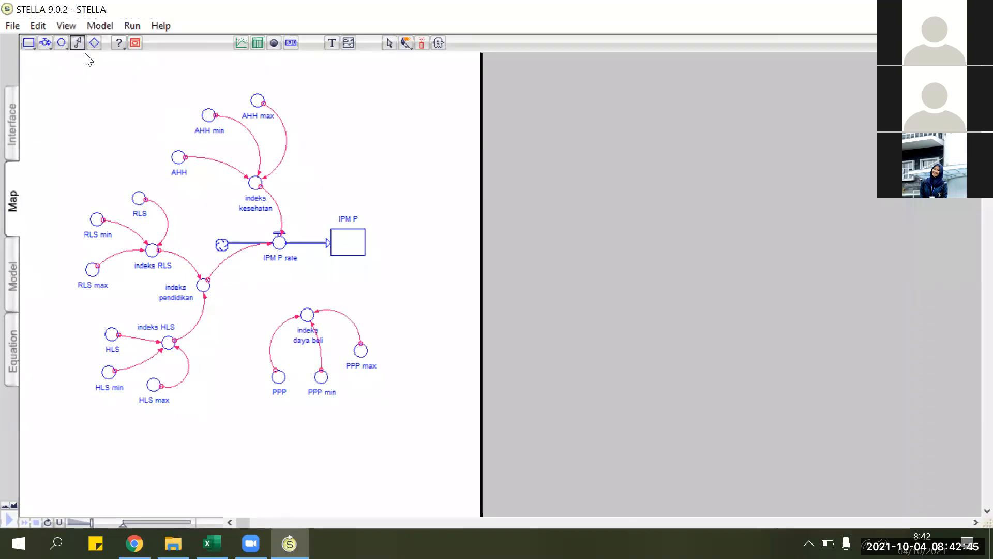
{"action": "left_click_drag", "start_coordinate": [307, 314], "coordinate": [300, 268]}
{"action": "left_click", "coordinate": [320, 306]}
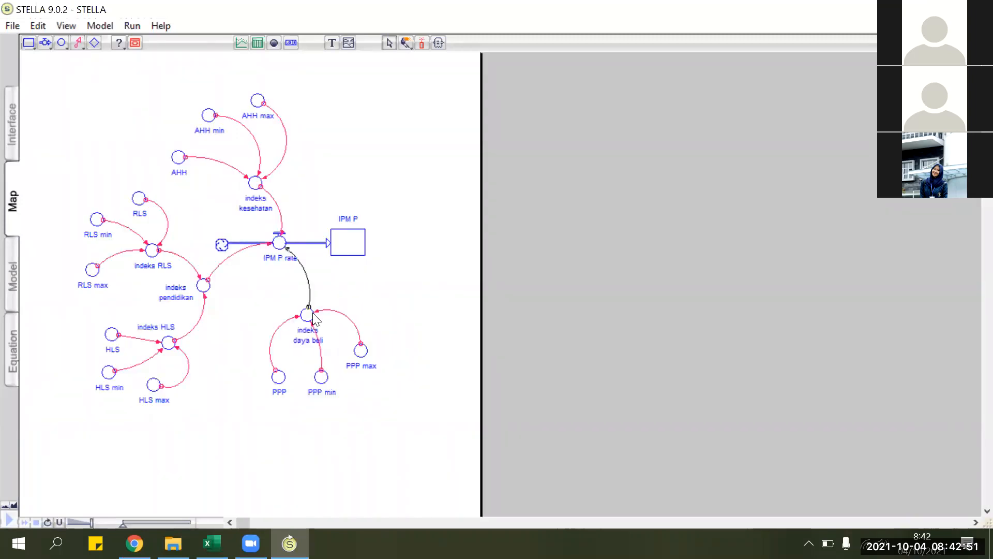
{"action": "left_click_drag", "start_coordinate": [310, 305], "coordinate": [312, 306]}
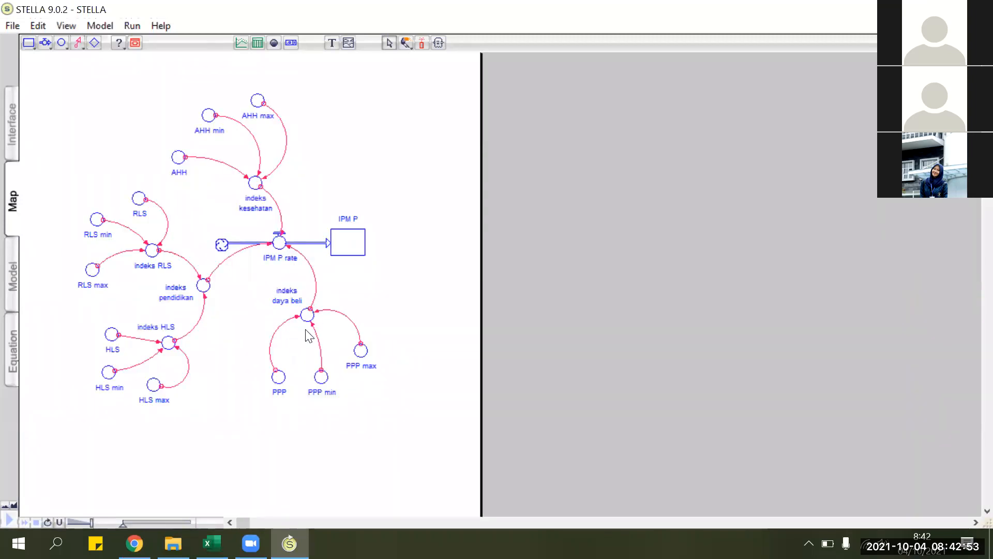
Step: Shift the AHH min and AHH max converters slightly down and to the right, closer to indeks kesehatan
{"action": "left_click_drag", "start_coordinate": [209, 115], "coordinate": [216, 125]}
{"action": "left_click_drag", "start_coordinate": [258, 101], "coordinate": [273, 116]}
{"action": "left_click", "coordinate": [255, 100]}
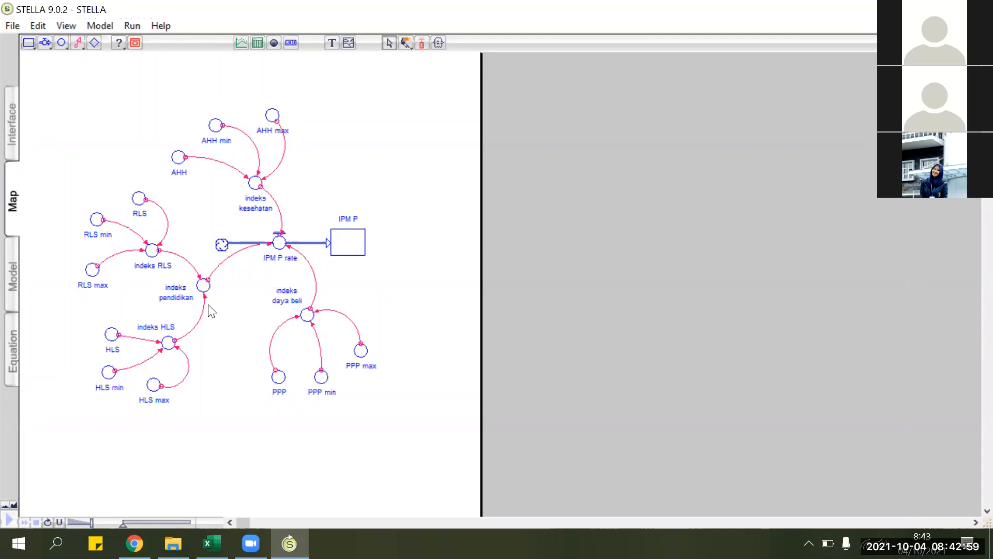
Step: Add a sector frame and enlarge it to enclose the whole IPM P model
{"action": "left_click", "coordinate": [136, 43]}
{"action": "left_click", "coordinate": [135, 42]}
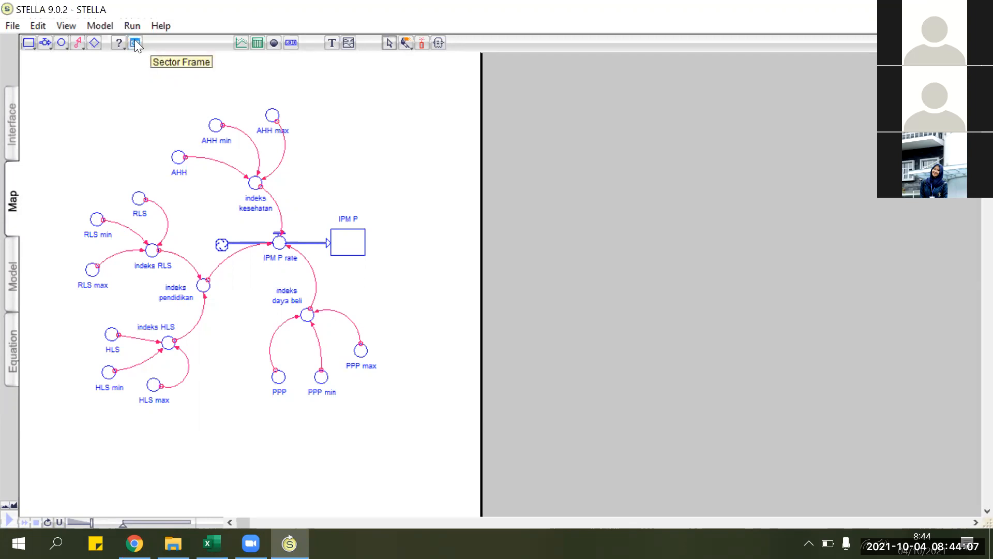
{"action": "left_click", "coordinate": [135, 44]}
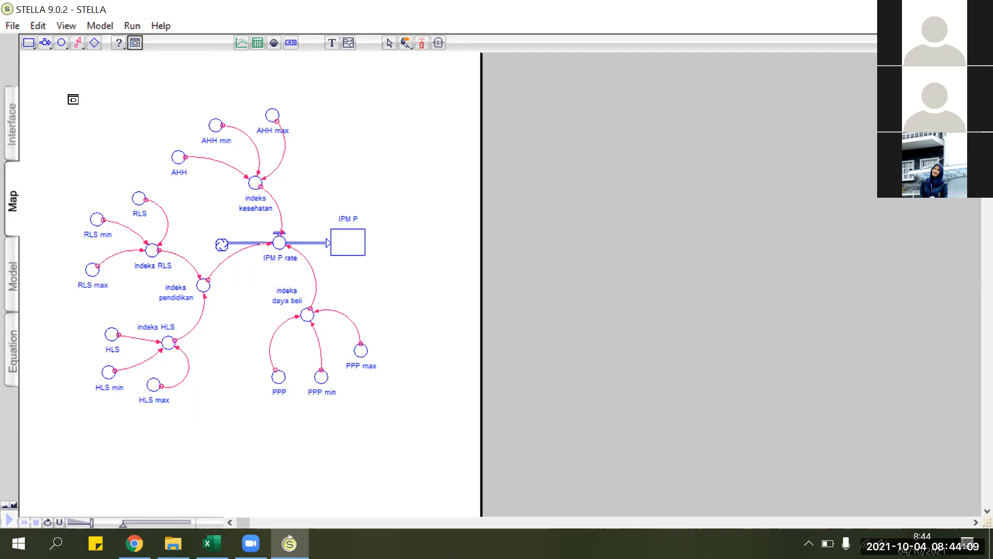
{"action": "left_click", "coordinate": [66, 104]}
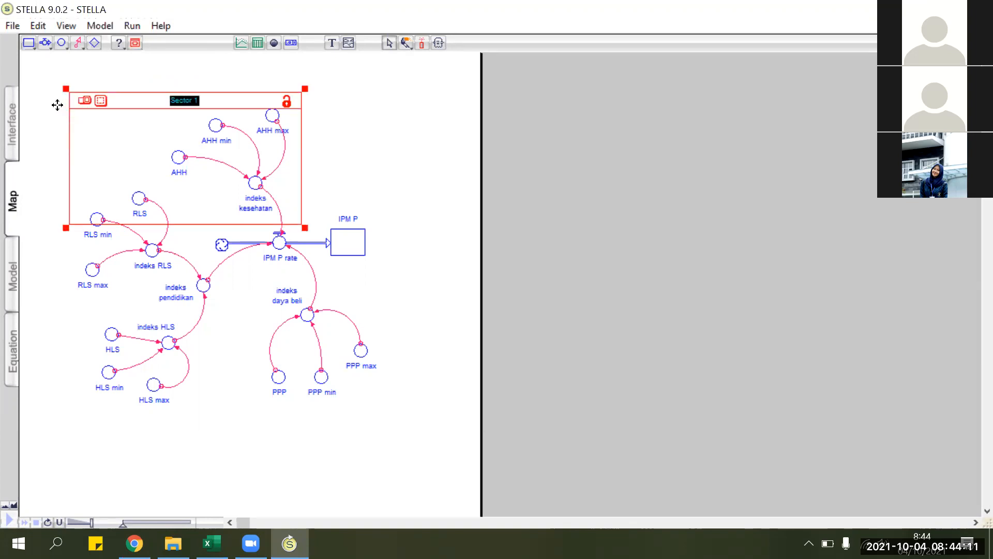
{"action": "mouse_move", "coordinate": [58, 105]}
{"action": "left_mouse_down"}
{"action": "mouse_move", "coordinate": [54, 86]}
{"action": "mouse_move", "coordinate": [52, 95]}
{"action": "left_mouse_up"}
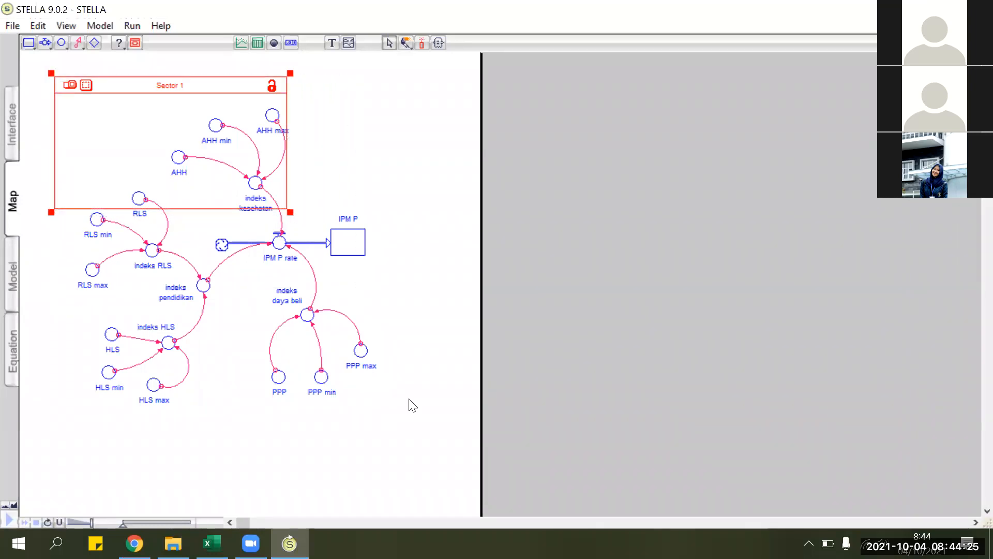
{"action": "left_click_drag", "start_coordinate": [421, 415], "coordinate": [421, 428]}
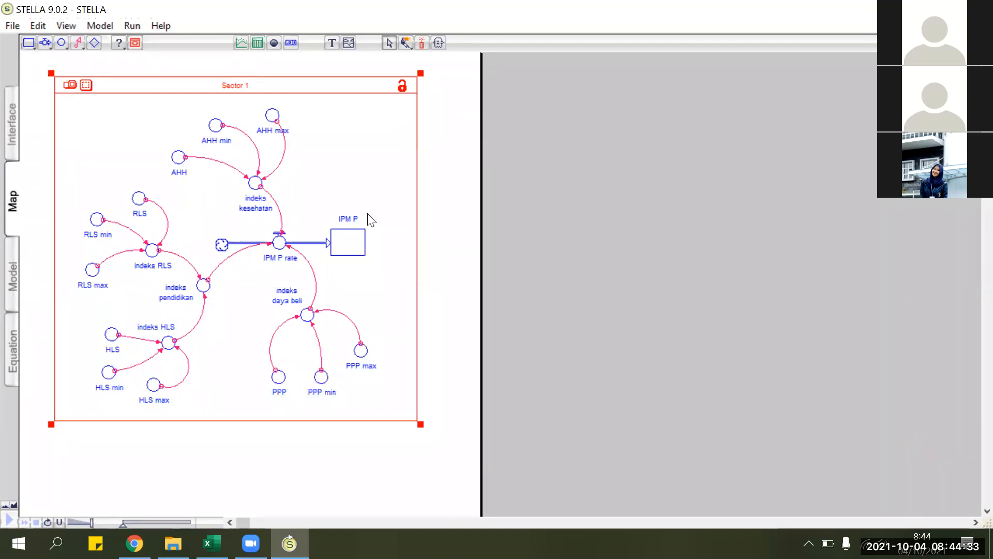
Step: Move the unlocked sector frame off the model and back around it, lock it, and shift it with its contents slightly left
{"action": "left_click_drag", "start_coordinate": [402, 75], "coordinate": [486, 79]}
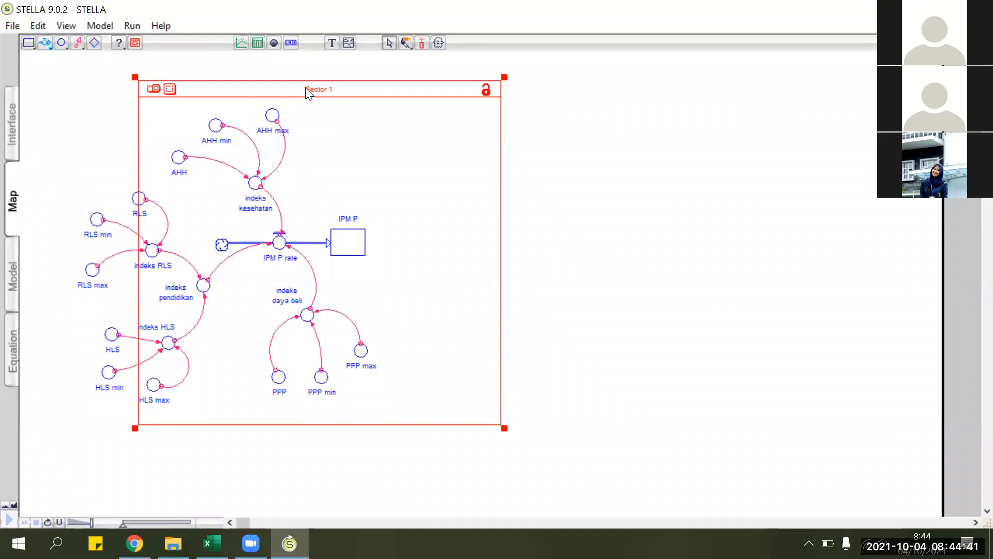
{"action": "left_click_drag", "start_coordinate": [318, 79], "coordinate": [230, 80]}
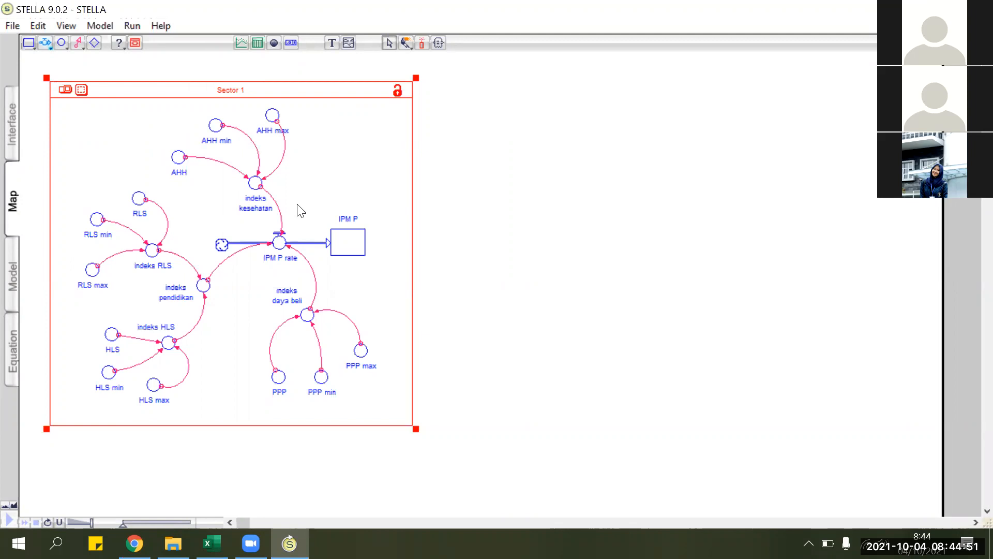
{"action": "left_click", "coordinate": [398, 92]}
{"action": "left_click_drag", "start_coordinate": [307, 82], "coordinate": [284, 99]}
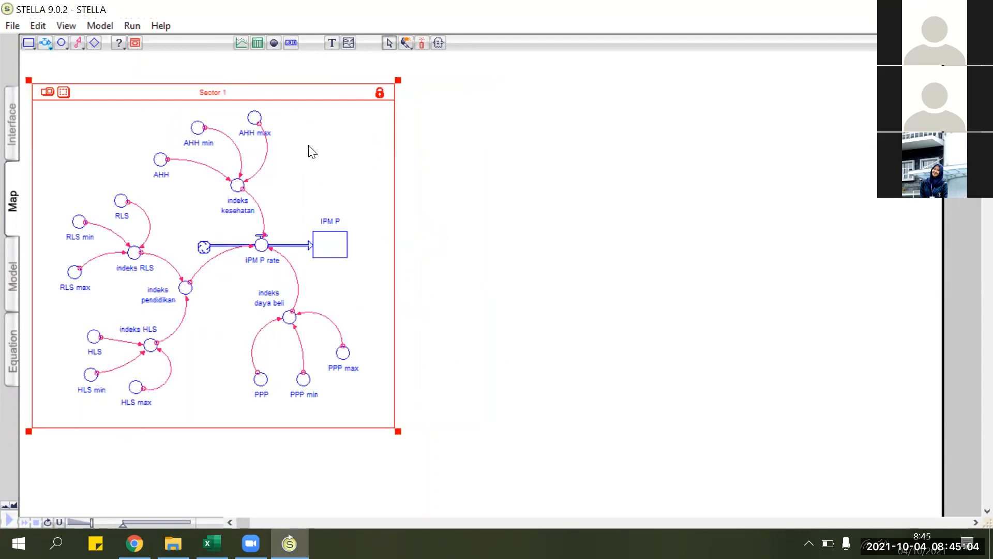
Step: Rename the sector frame as "SUB SISTEM IPM PEREMPUAN"
{"action": "left_click", "coordinate": [211, 95]}
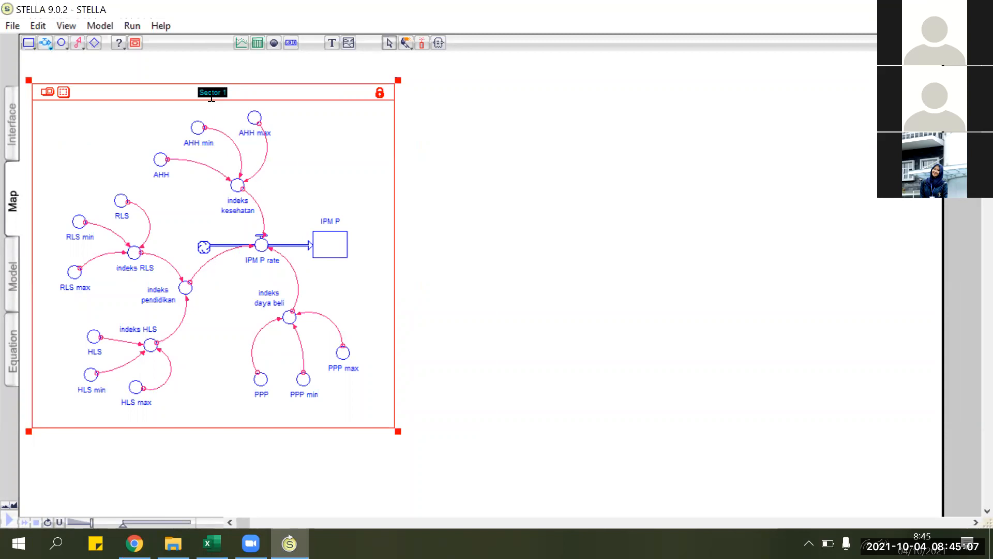
{"action": "type", "text": "SUB SITEM"}
{"action": "key", "text": "BackSpace"}
{"action": "key", "text": "BackSpace"}
{"action": "key", "text": "BackSpace"}
{"action": "type", "text": "STEM IPM PEREMPUA"}
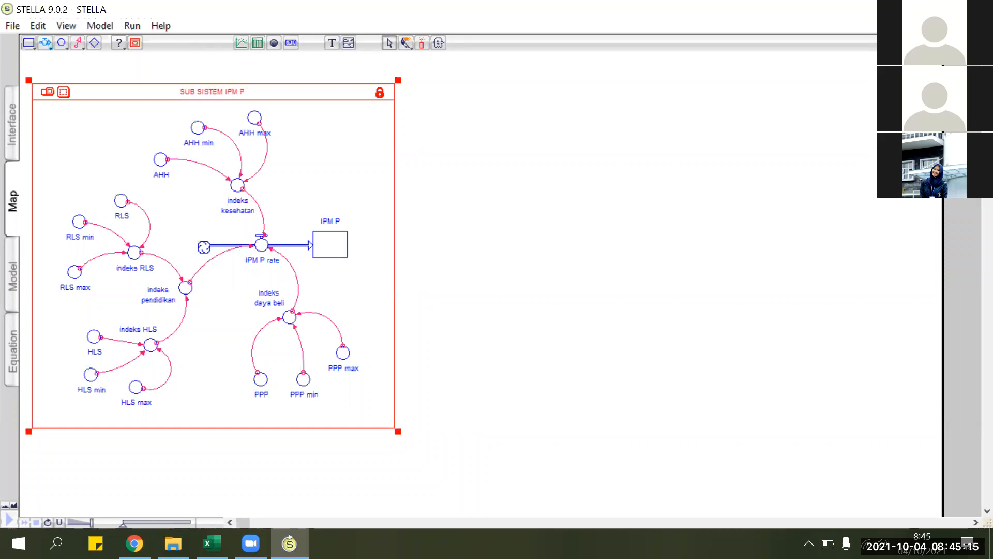
{"action": "type", "text": "N"}
{"action": "key", "text": "Return"}
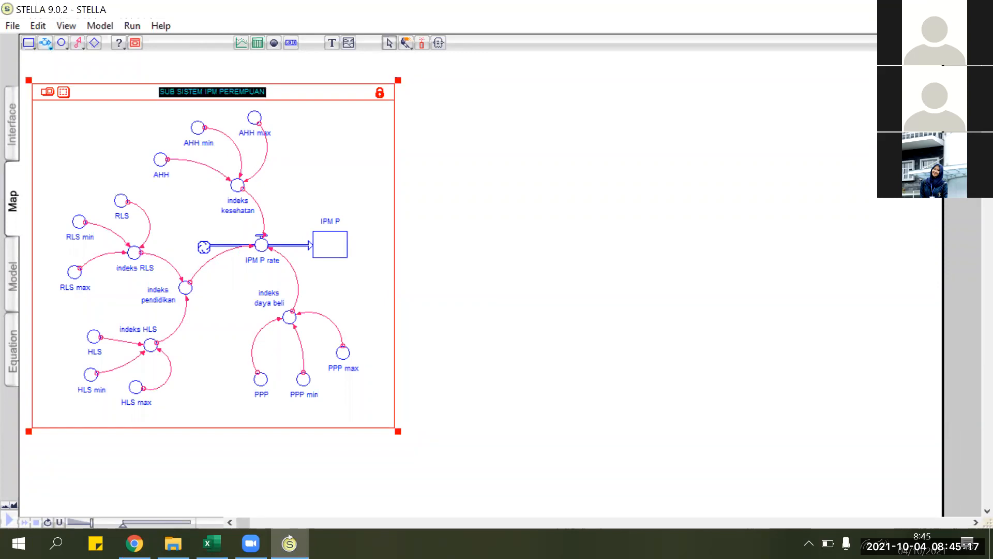
{"action": "left_click", "coordinate": [441, 163]}
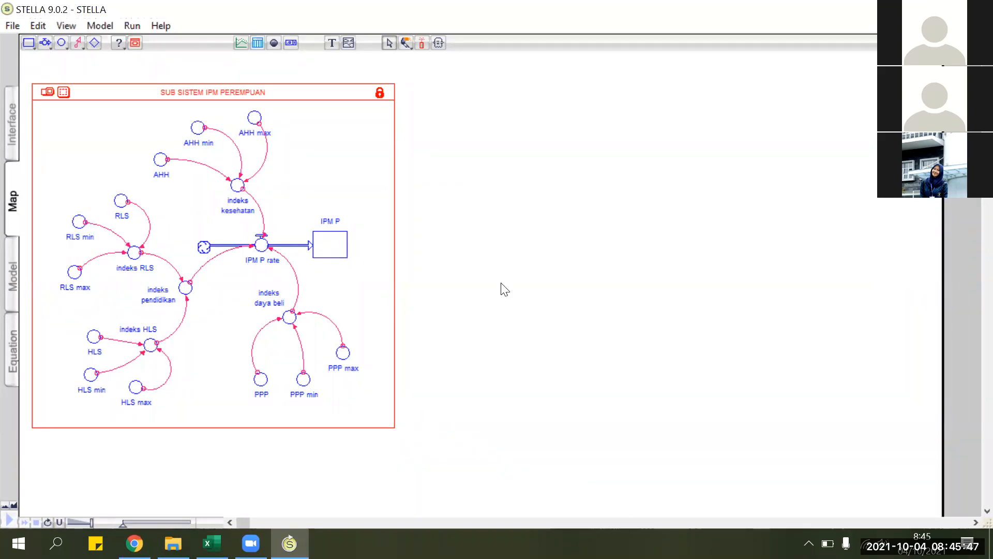
{"action": "left_click", "coordinate": [254, 83]}
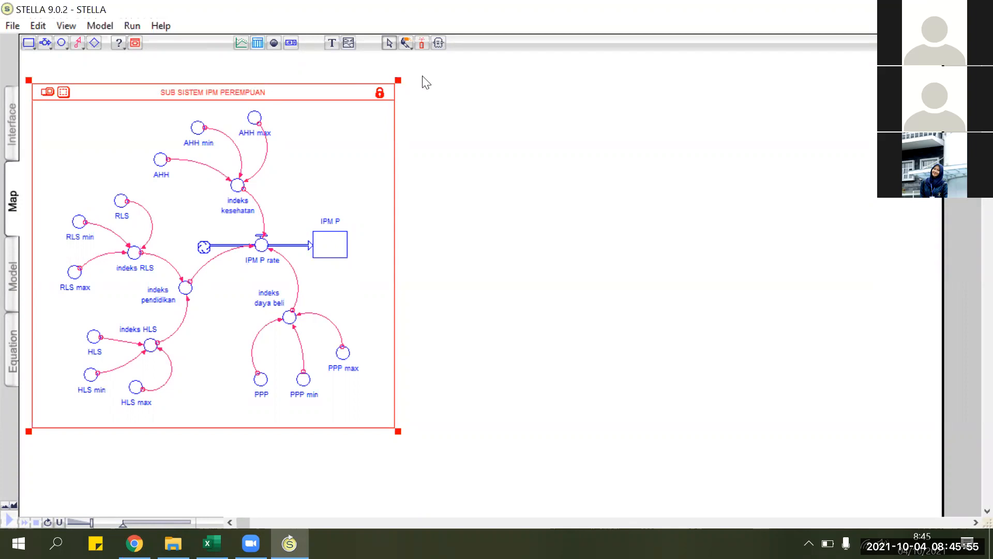
{"action": "left_click", "coordinate": [233, 82]}
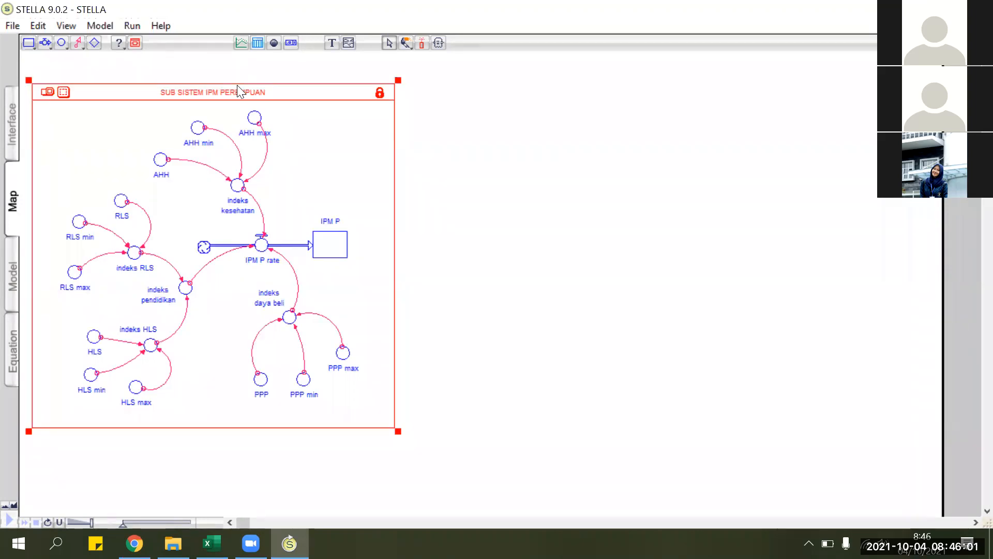
{"action": "left_click", "coordinate": [678, 128]}
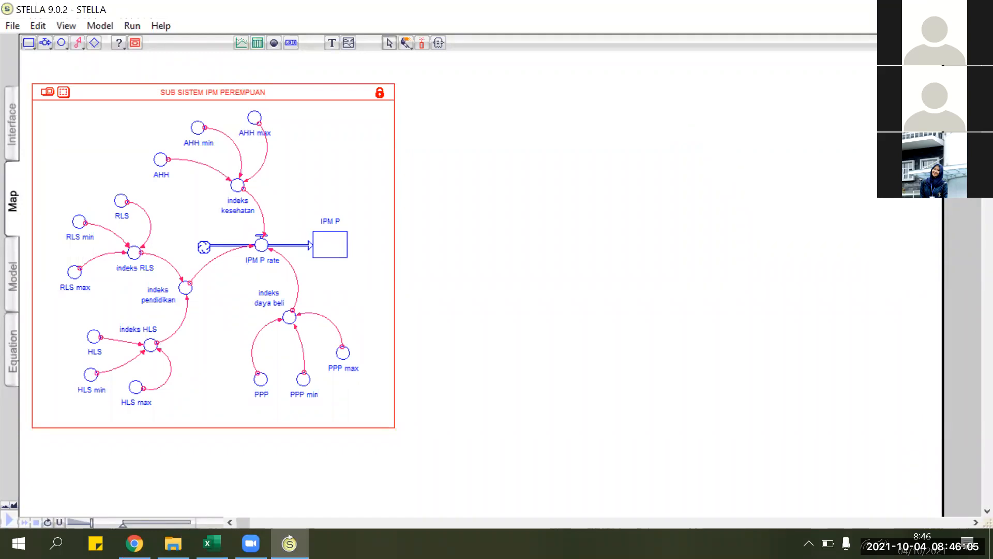
Step: Paste a duplicate of the SUB SISTEM IPM PEREMPUAN sector and place it well to the right of the original
{"action": "key", "text": "ctrl+v"}
{"action": "left_click_drag", "start_coordinate": [875, 58], "coordinate": [791, 76]}
{"action": "left_click_drag", "start_coordinate": [899, 77], "coordinate": [874, 77]}
{"action": "left_click", "coordinate": [772, 68]}
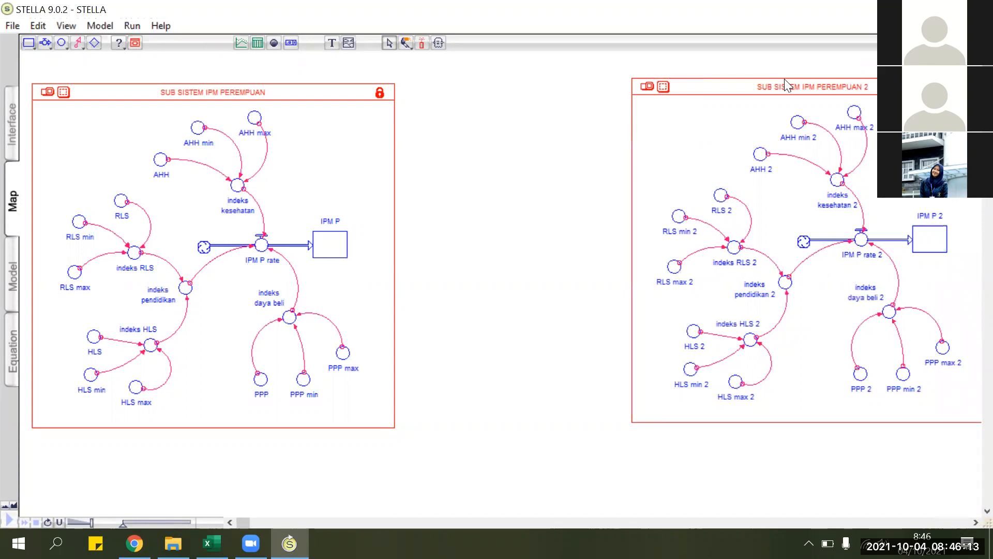
{"action": "left_click_drag", "start_coordinate": [248, 525], "coordinate": [307, 523]}
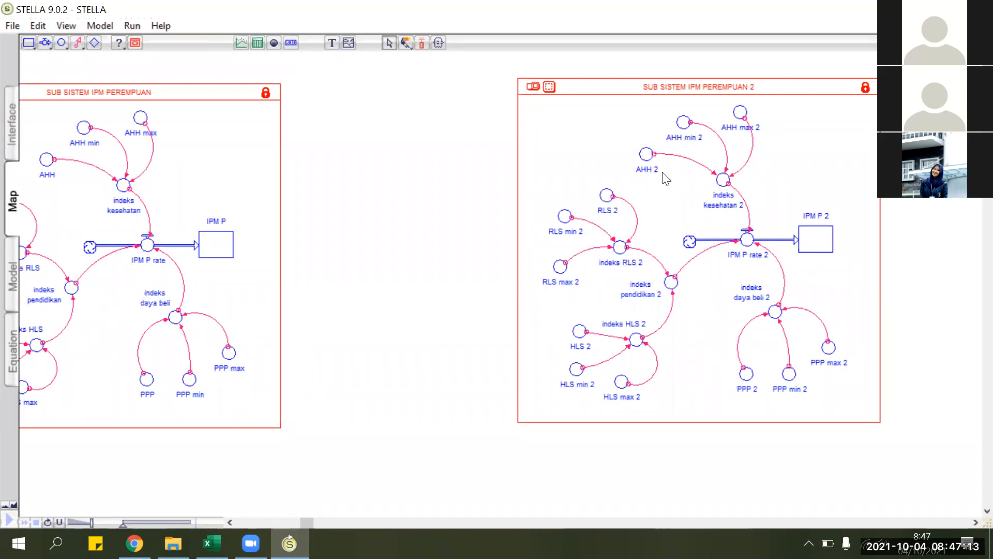
{"action": "left_click", "coordinate": [637, 164]}
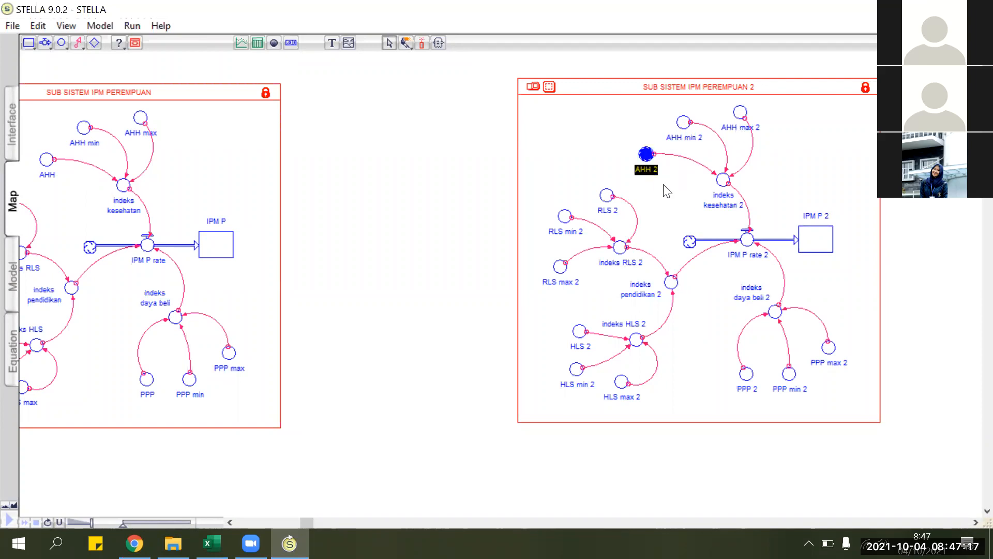
{"action": "left_click", "coordinate": [655, 170]}
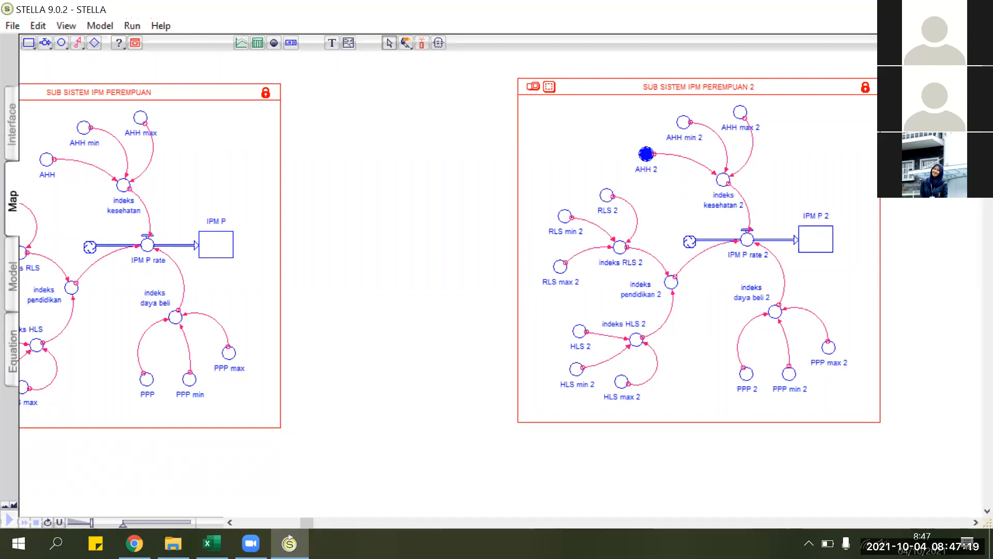
{"action": "key", "text": "BackSpace"}
{"action": "type", "text": "L"}
{"action": "key", "text": "BackSpace"}
{"action": "type", "text": "2"}
Step: Rename the flow in the duplicated sector as "IPM L rate"
{"action": "left_click", "coordinate": [748, 254]}
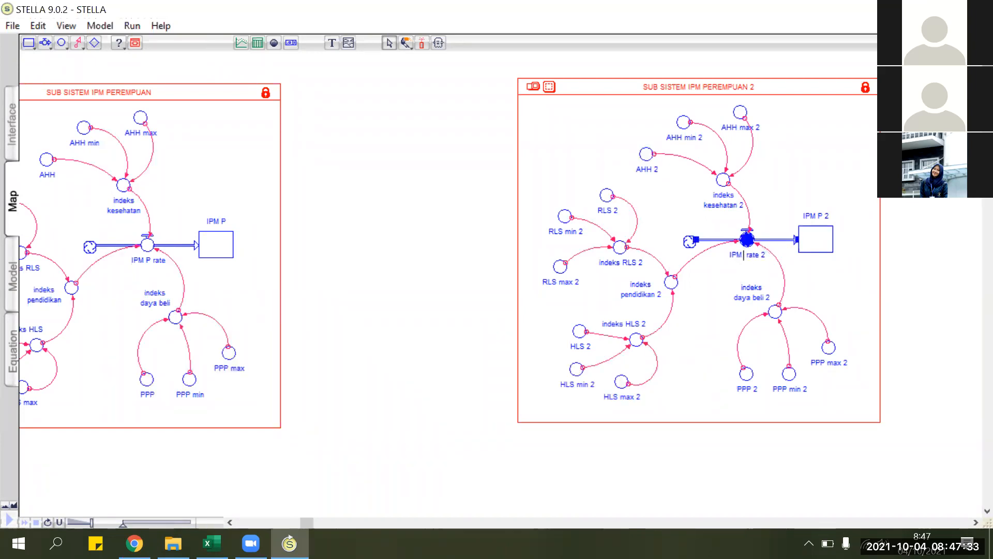
{"action": "type", "text": "I"}
{"action": "key", "text": "BackSpace"}
{"action": "type", "text": "L"}
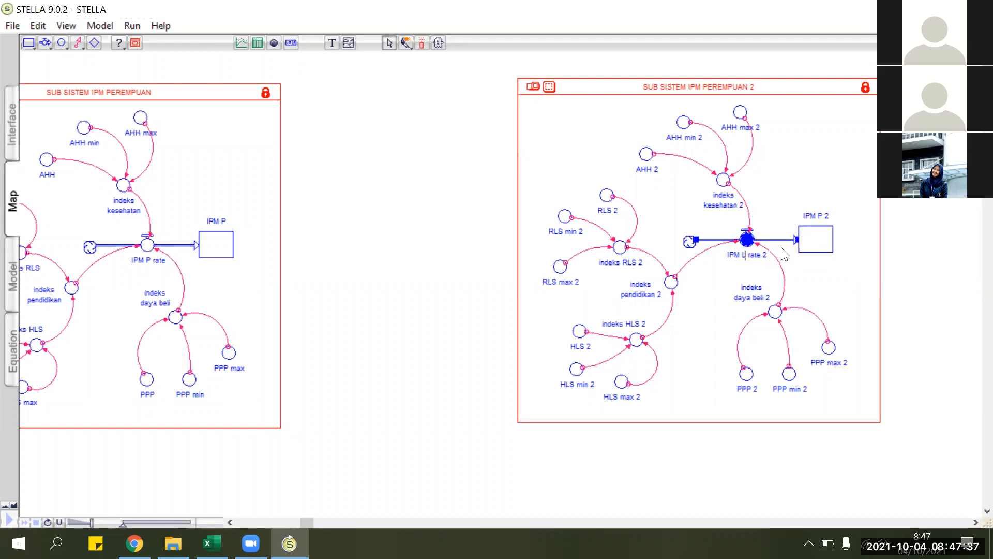
{"action": "key", "text": "BackSpace"}
Step: Rename the stock in the duplicated sector as "IPM L"
{"action": "left_click", "coordinate": [825, 216]}
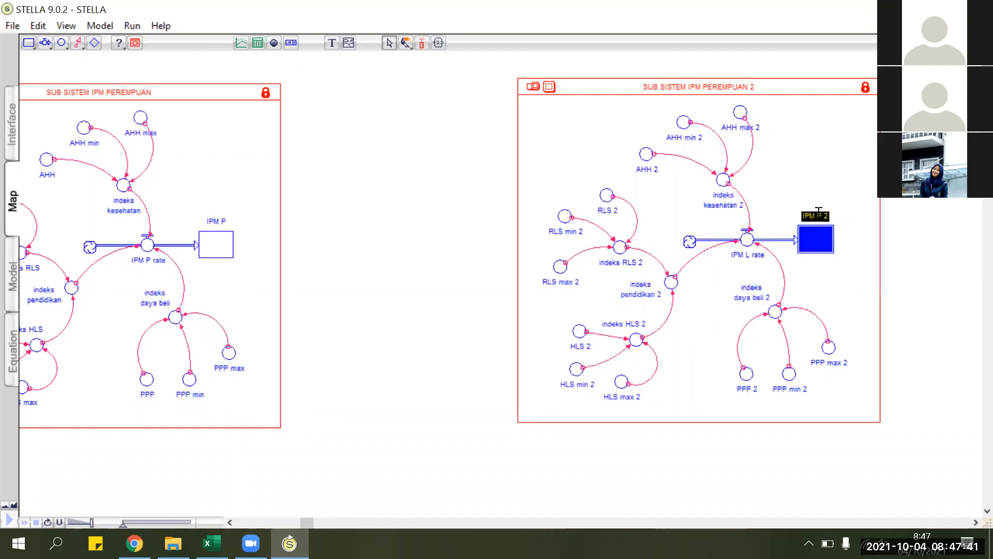
{"action": "left_click_drag", "start_coordinate": [817, 216], "coordinate": [835, 220]}
{"action": "type", "text": "L"}
{"action": "left_click", "coordinate": [910, 198]}
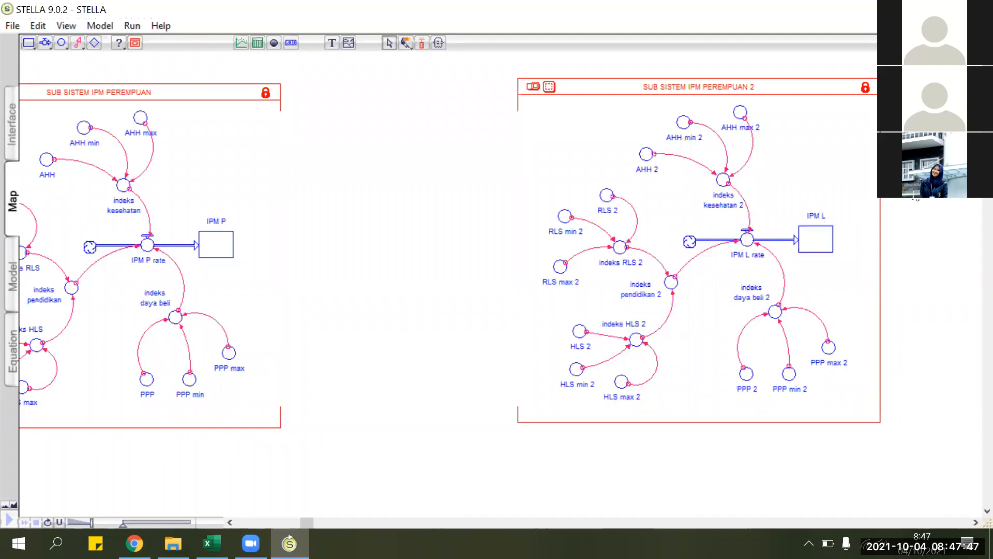
Step: Rename the duplicated sector as "SUB SISTEM IPM LAKI-LAKI" and shift it further right to widen the gap between the sectors
{"action": "left_click_drag", "start_coordinate": [708, 78], "coordinate": [752, 81]}
{"action": "double_click", "coordinate": [748, 83]}
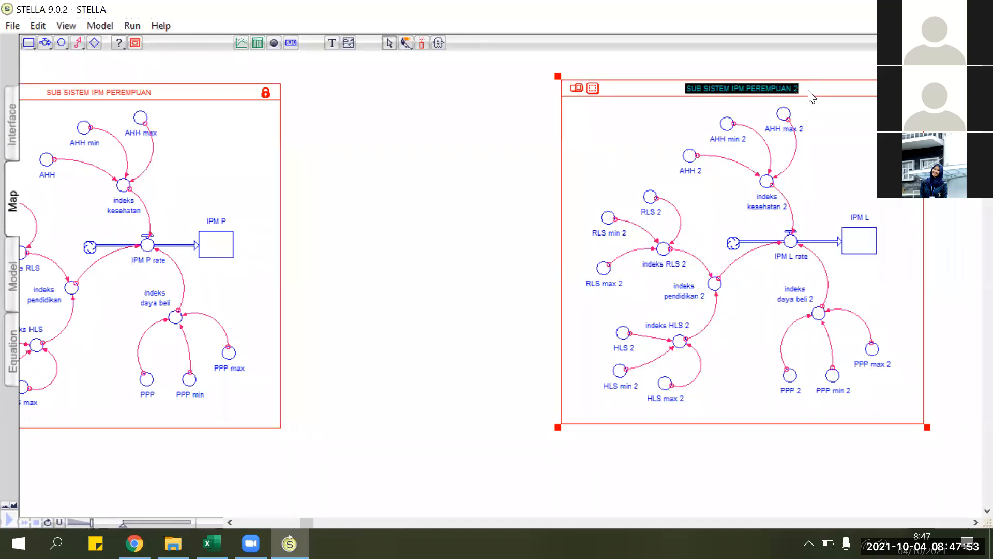
{"action": "left_click_drag", "start_coordinate": [746, 89], "coordinate": [809, 92]}
{"action": "key", "text": "BackSpace"}
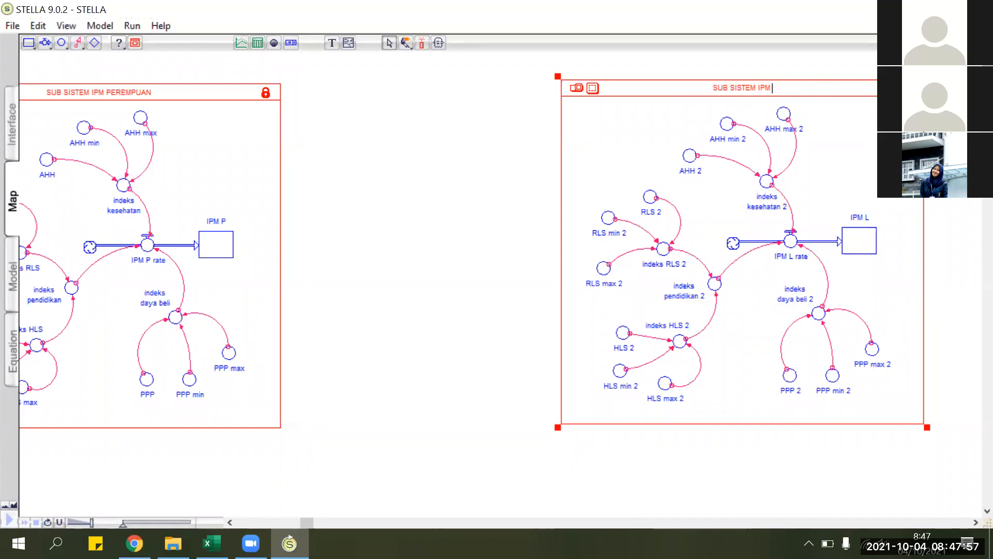
{"action": "type", "text": "LAKI-LAKI"}
{"action": "left_click", "coordinate": [496, 173]}
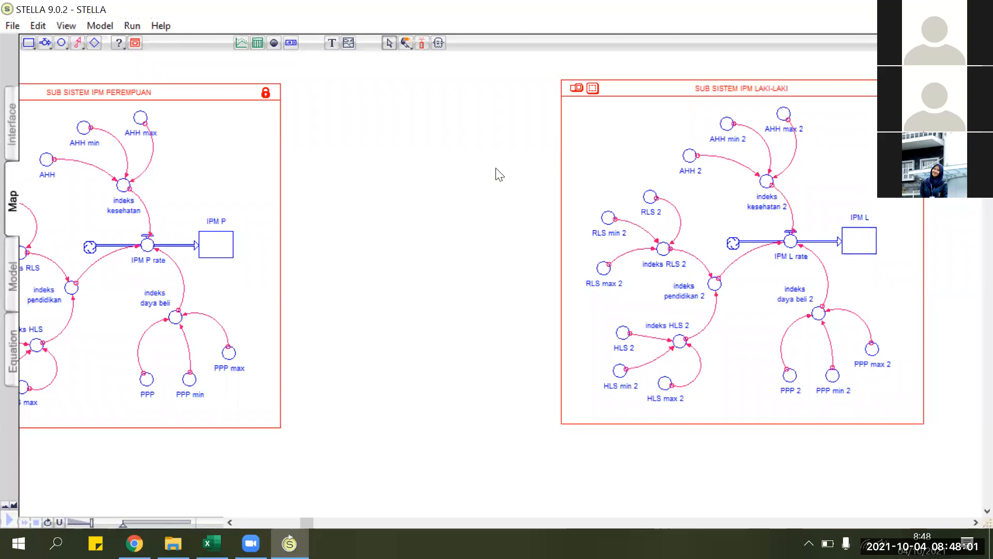
{"action": "left_click_drag", "start_coordinate": [688, 81], "coordinate": [709, 82]}
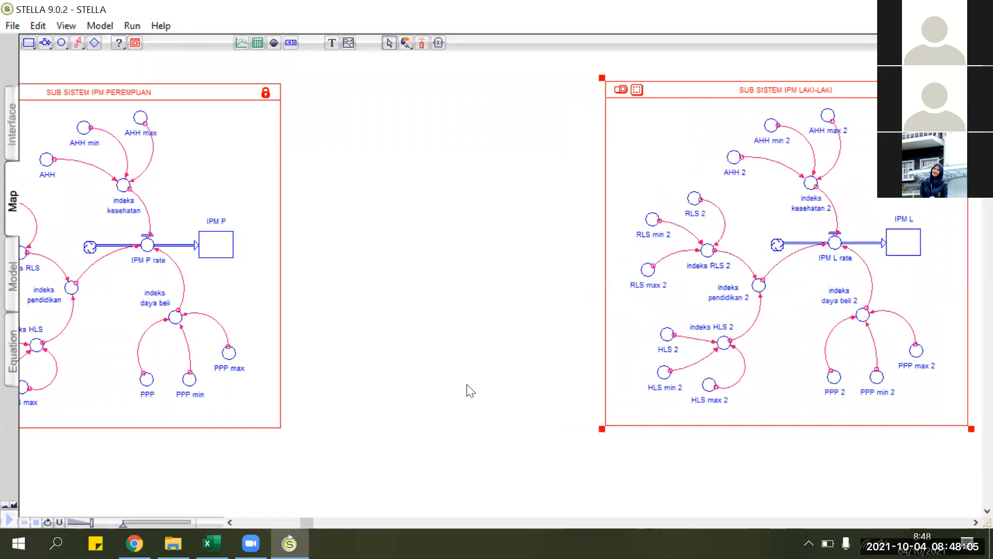
{"action": "left_click", "coordinate": [716, 505]}
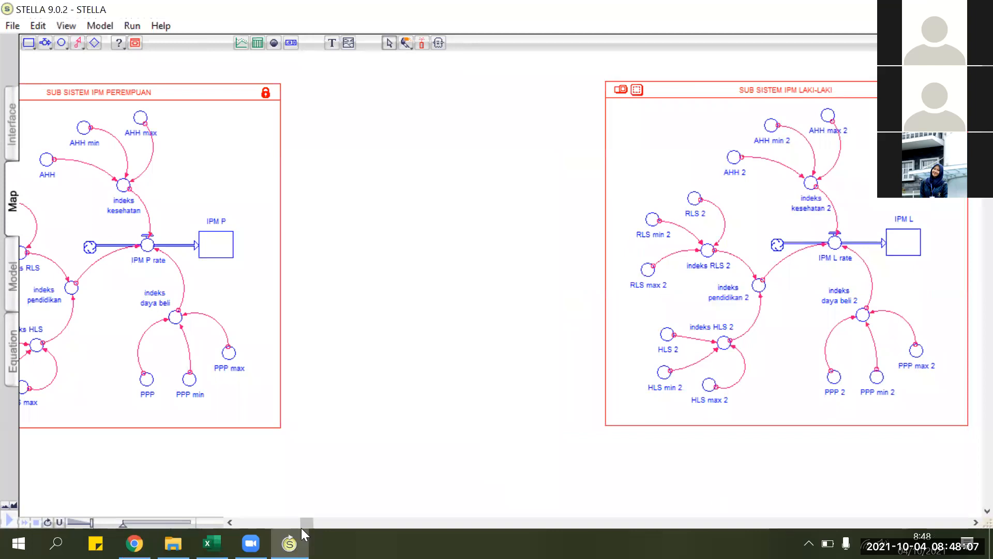
Step: Add a converter named "IPG" in the empty space between the two sectors
{"action": "left_click_drag", "start_coordinate": [294, 524], "coordinate": [283, 523]}
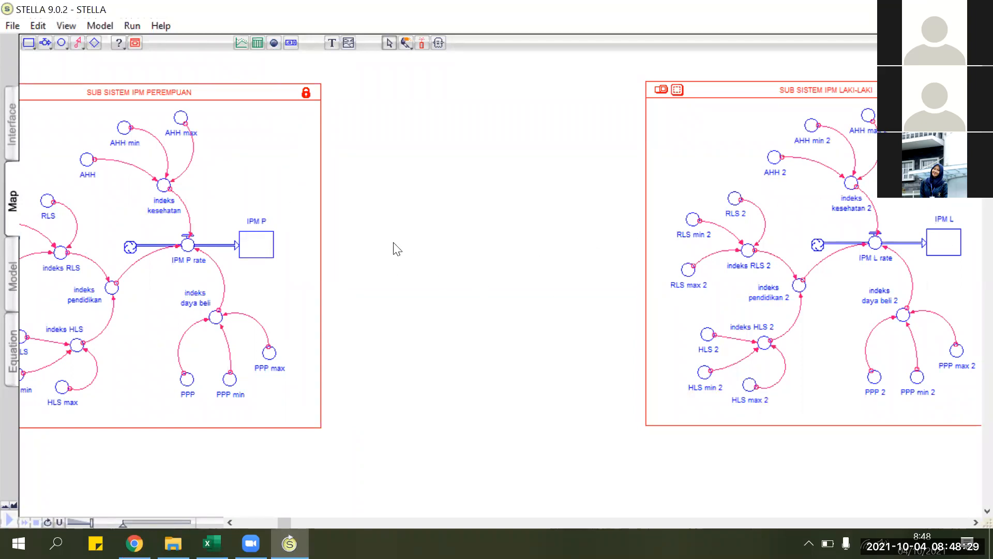
{"action": "left_click", "coordinate": [61, 45]}
{"action": "left_click", "coordinate": [477, 272]}
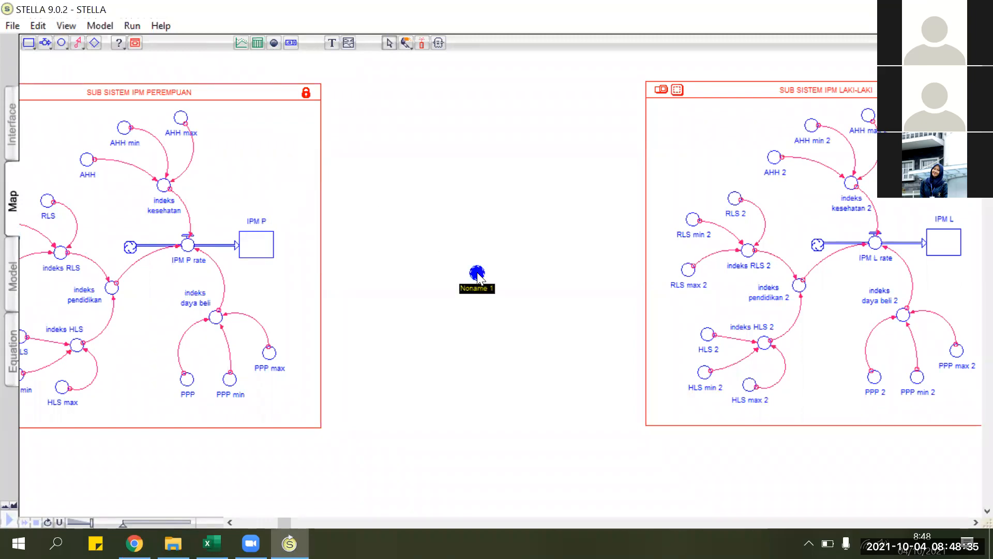
{"action": "key", "text": "BackSpace"}
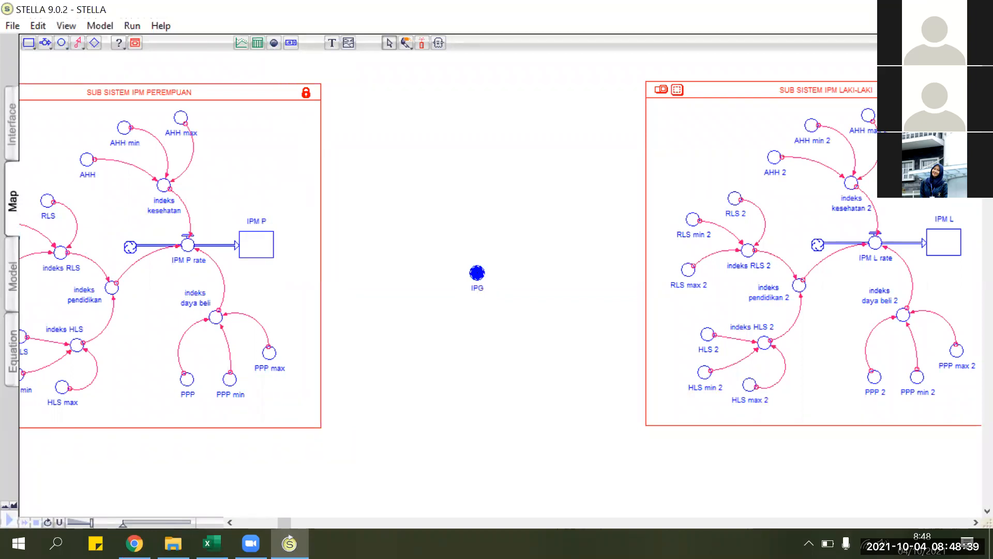
{"action": "left_click", "coordinate": [526, 362]}
Step: Connect the original IPM P and IPM L stocks directly to the IPG converter
{"action": "left_click", "coordinate": [78, 45]}
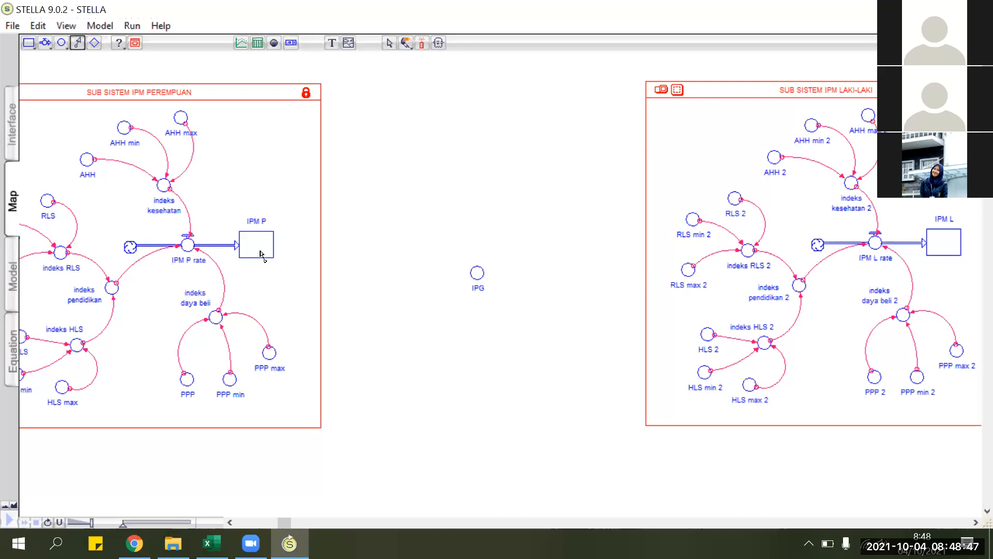
{"action": "left_click_drag", "start_coordinate": [261, 252], "coordinate": [475, 273]}
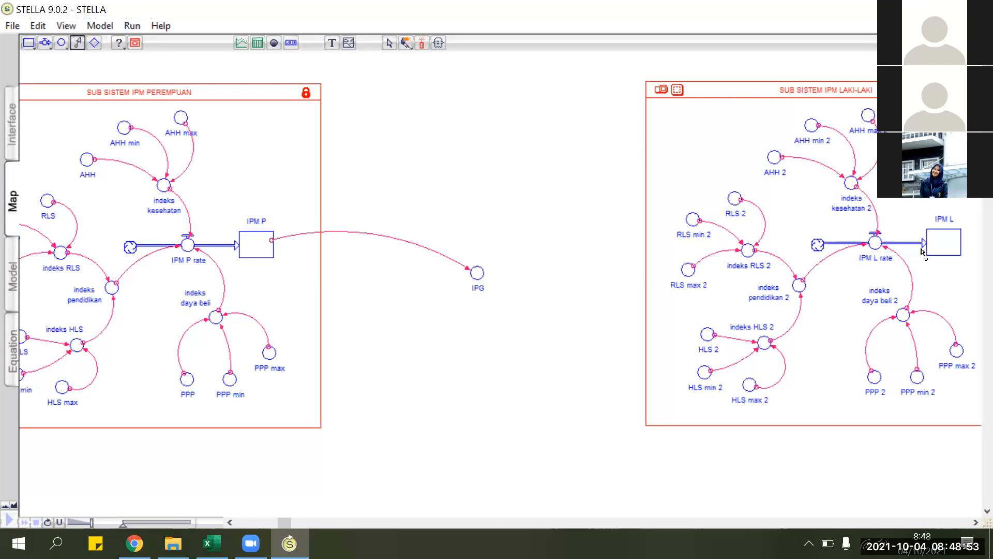
{"action": "left_click_drag", "start_coordinate": [931, 244], "coordinate": [477, 273]}
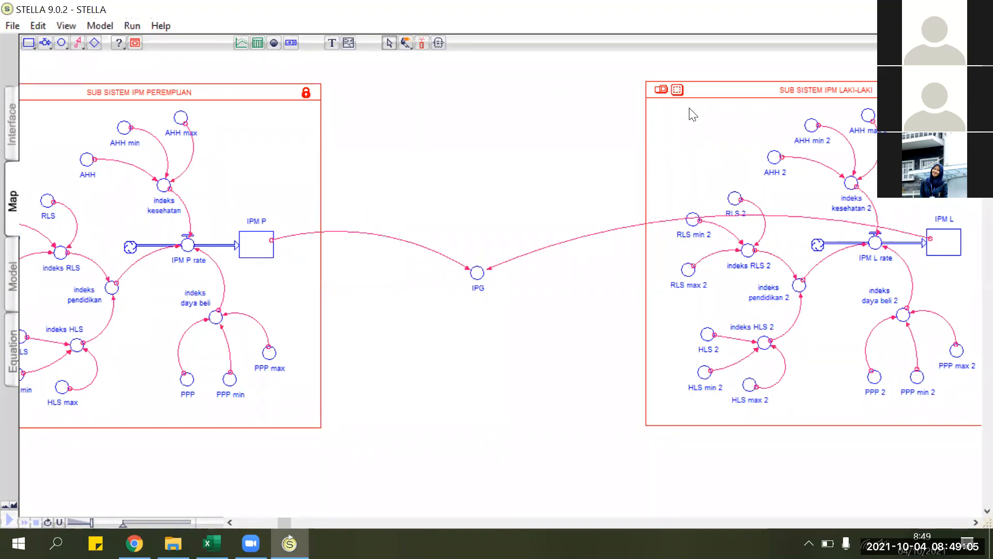
Step: Delete the two long connectors running from the IPM P and IPM L stocks to IPG
{"action": "left_click", "coordinate": [421, 43]}
{"action": "left_click", "coordinate": [270, 240]}
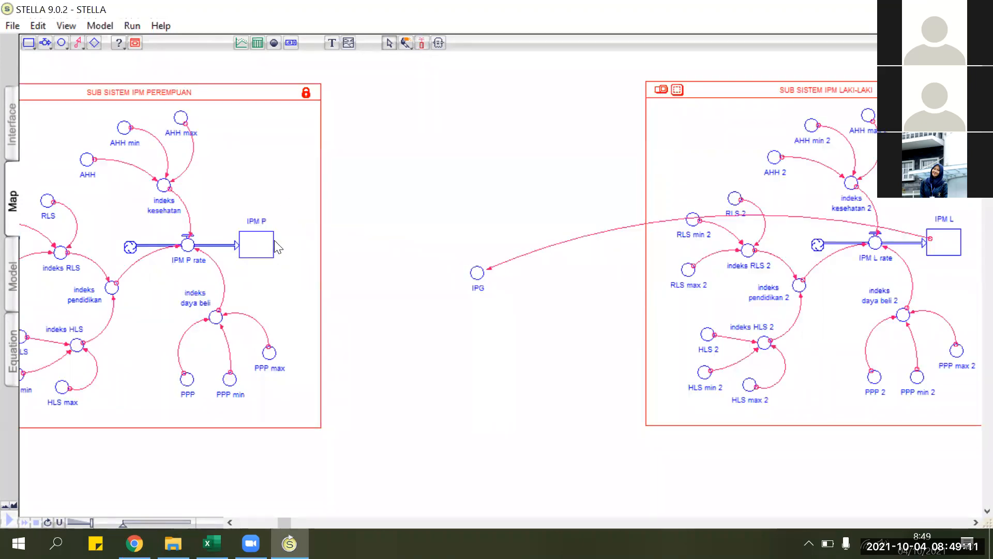
{"action": "left_click", "coordinate": [425, 43]}
{"action": "left_click", "coordinate": [927, 241]}
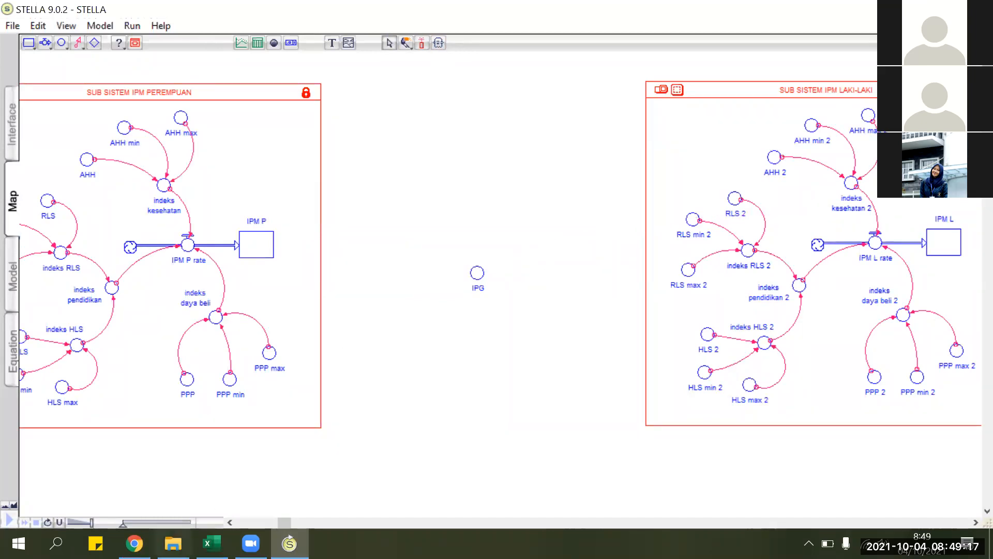
{"action": "left_click", "coordinate": [437, 46]}
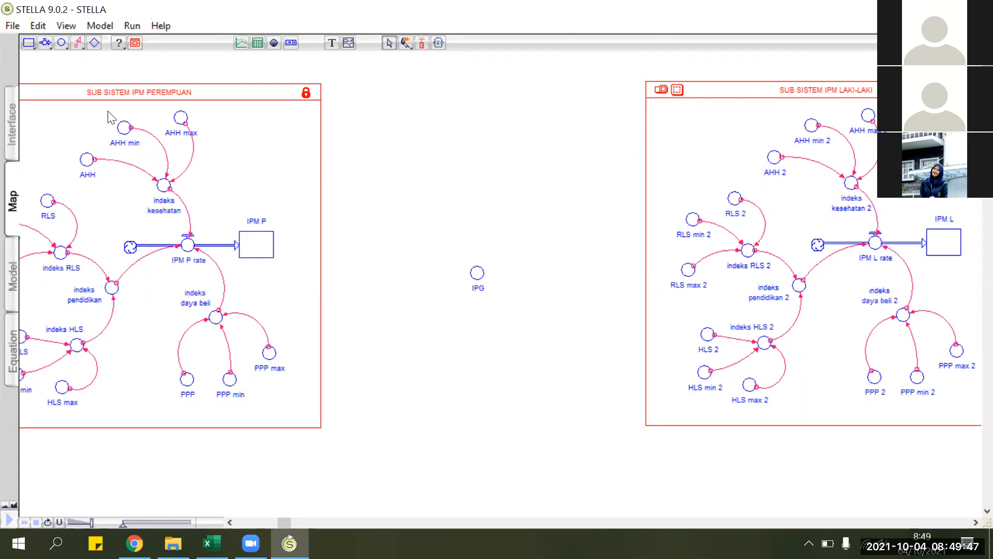
{"action": "left_click", "coordinate": [87, 160]}
{"action": "left_click", "coordinate": [382, 159]}
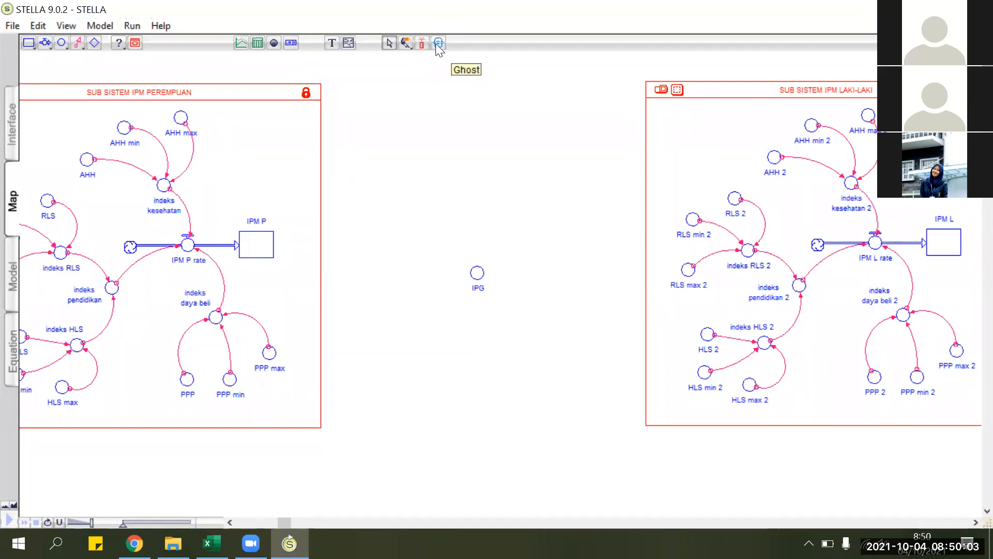
Step: Create a ghost of the IPM P stock and place it above and to the left of IPG
{"action": "left_click", "coordinate": [438, 45]}
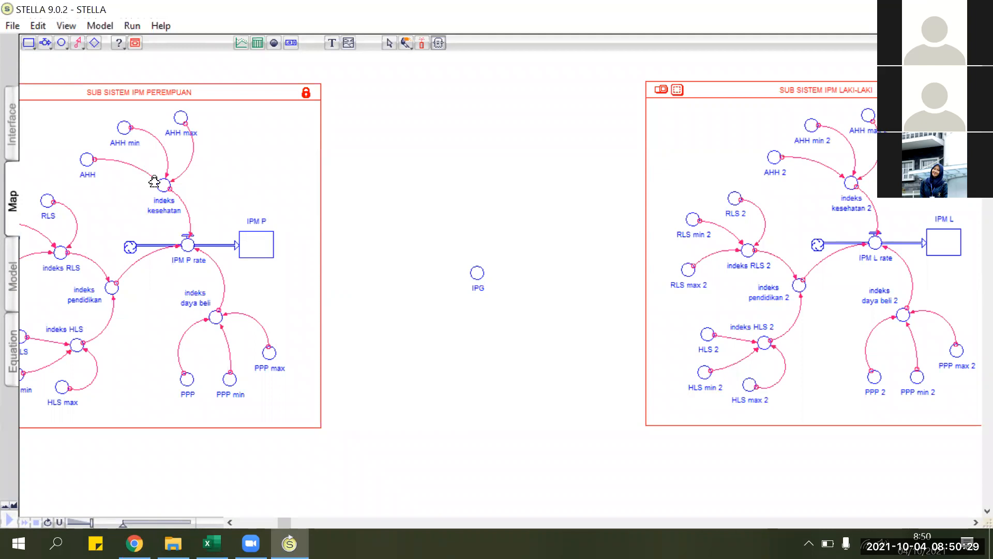
{"action": "left_click", "coordinate": [255, 243]}
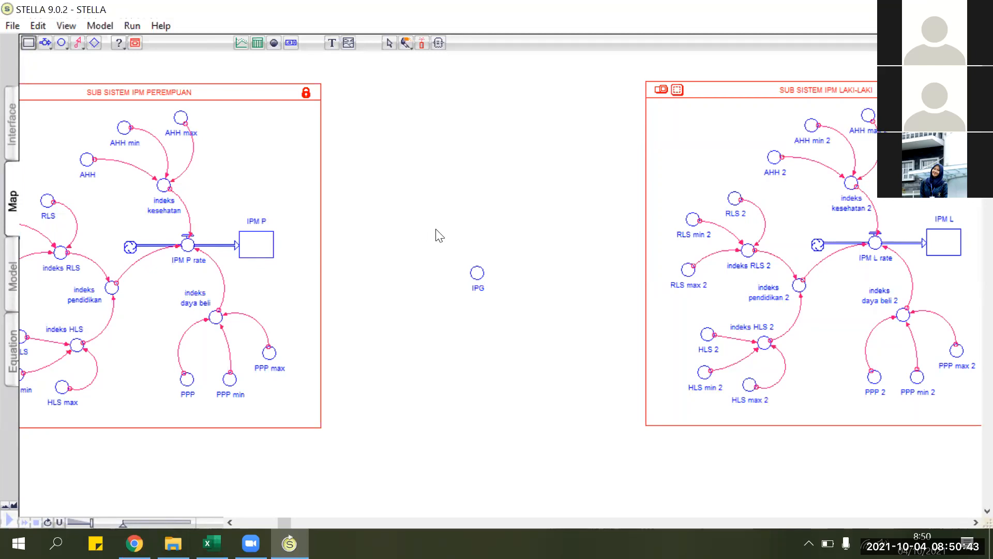
{"action": "left_click", "coordinate": [435, 228]}
{"action": "left_click", "coordinate": [417, 259]}
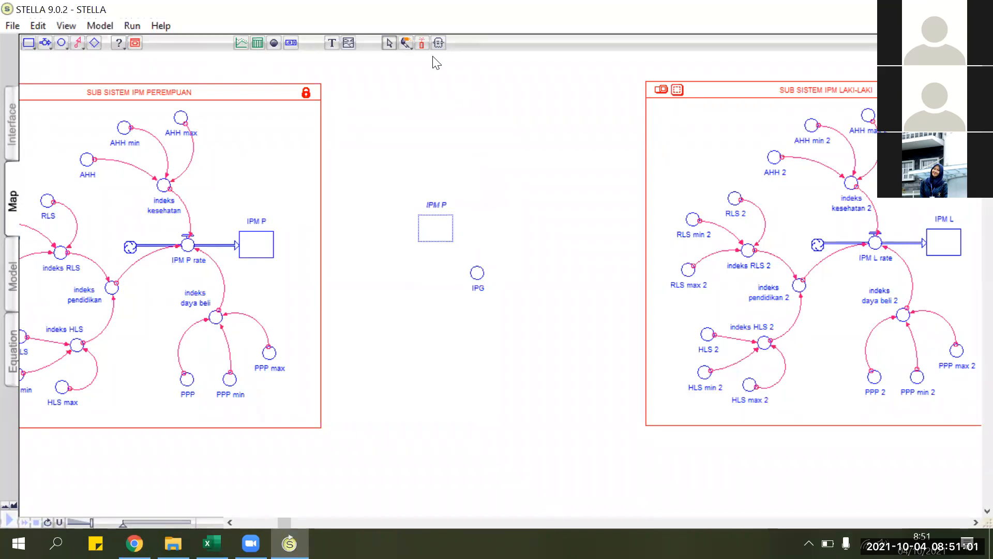
Step: Create a ghost of the IPM L stock above and to the right of IPG, roughly level with the IPM P ghost
{"action": "left_click", "coordinate": [438, 42]}
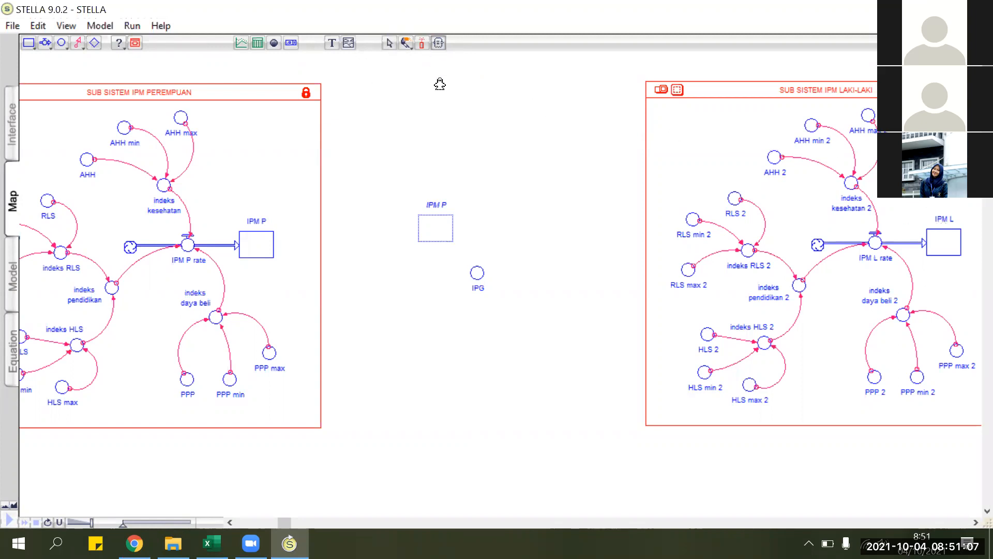
{"action": "left_click", "coordinate": [945, 242]}
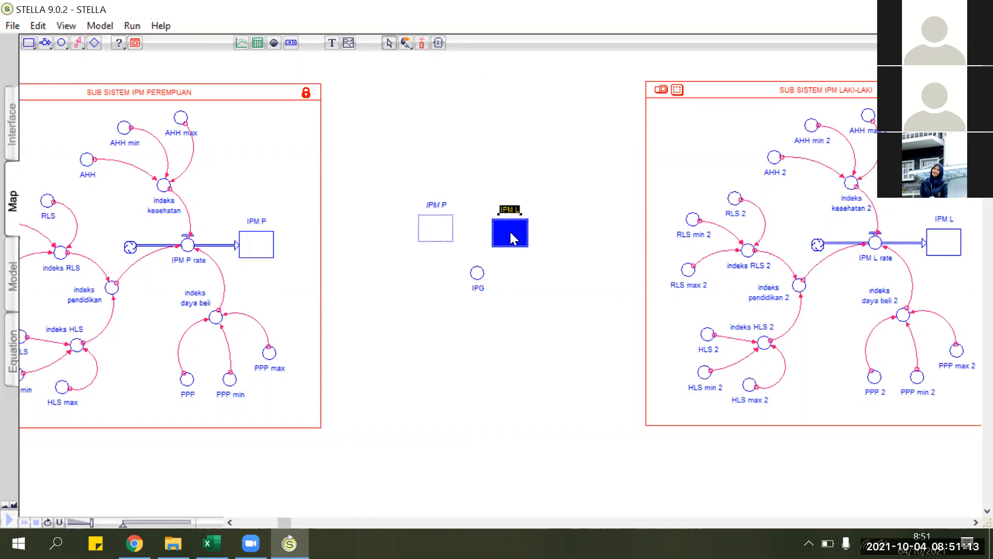
{"action": "left_click", "coordinate": [536, 260]}
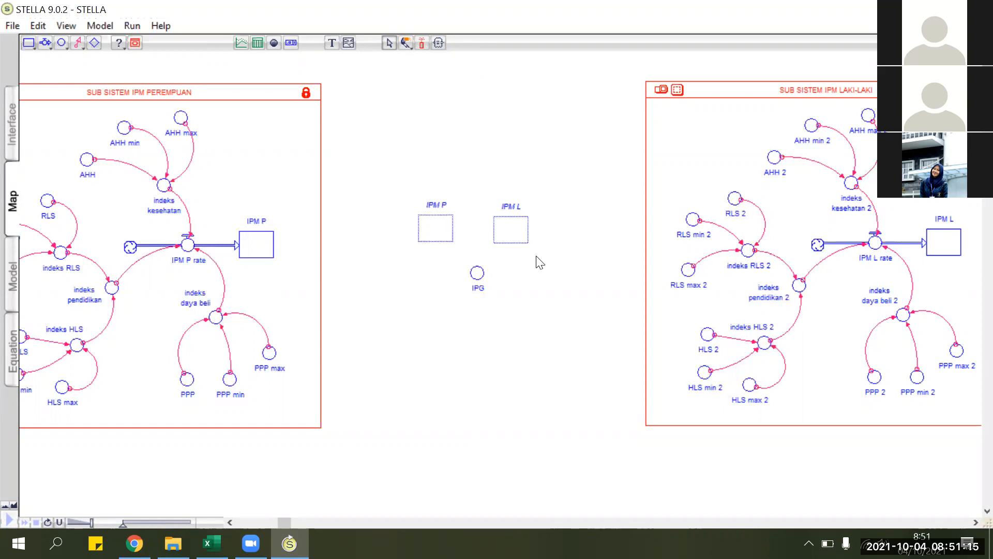
{"action": "left_click", "coordinate": [512, 232]}
{"action": "left_click", "coordinate": [538, 256]}
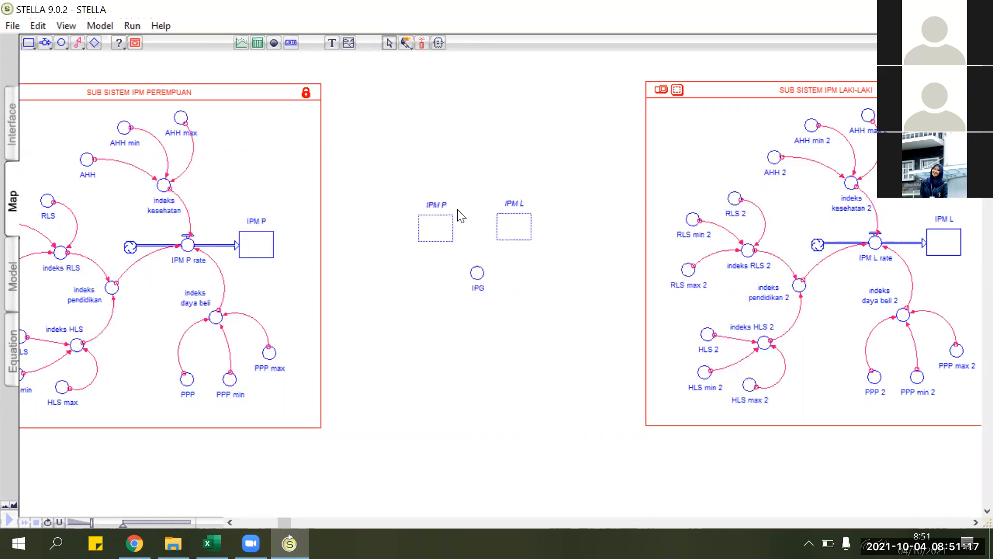
Step: Connect the IPM P and IPM L ghosts to the IPG converter, starting the IPM L connector at the ghost's lower edge
{"action": "left_click", "coordinate": [78, 43]}
{"action": "left_click_drag", "start_coordinate": [441, 240], "coordinate": [477, 274]}
{"action": "left_click", "coordinate": [78, 42]}
{"action": "left_click_drag", "start_coordinate": [520, 239], "coordinate": [481, 271]}
{"action": "left_click_drag", "start_coordinate": [520, 239], "coordinate": [508, 240]}
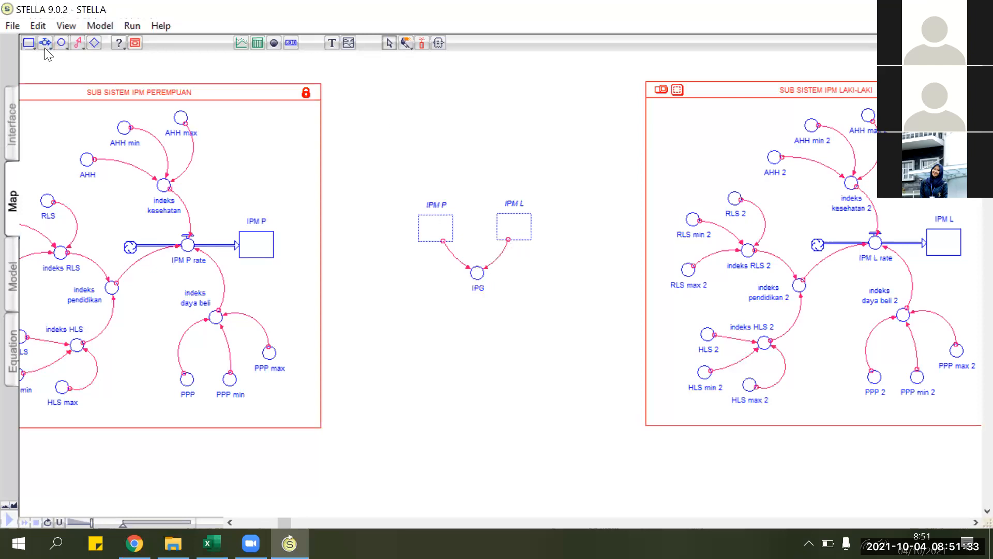
Step: Add a sector frame fitted around IPG and its two ghost stocks, and lock it
{"action": "left_click", "coordinate": [135, 42]}
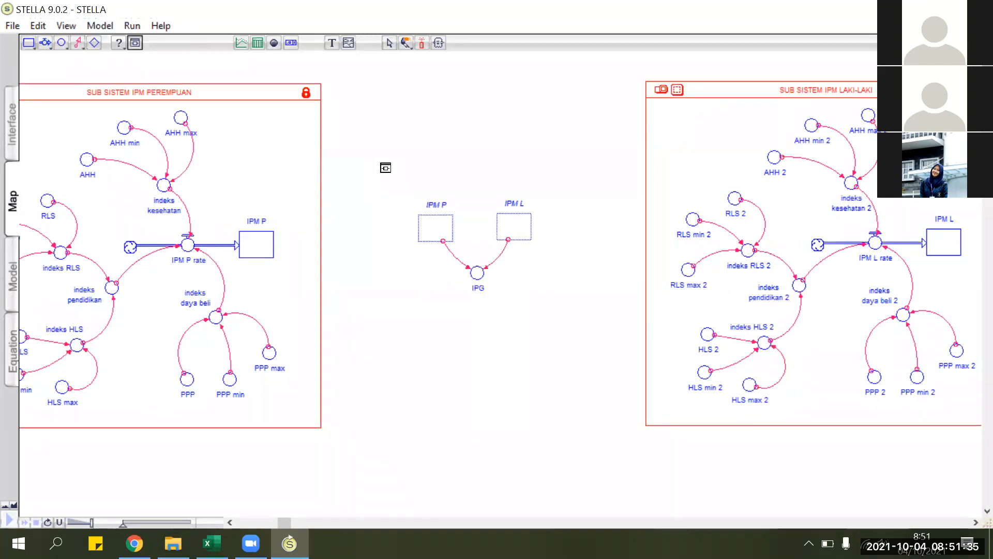
{"action": "left_click_drag", "start_coordinate": [388, 151], "coordinate": [628, 289]}
{"action": "left_click_drag", "start_coordinate": [583, 154], "coordinate": [555, 165]}
{"action": "left_click_drag", "start_coordinate": [599, 302], "coordinate": [577, 303]}
{"action": "left_click_drag", "start_coordinate": [362, 303], "coordinate": [374, 302]}
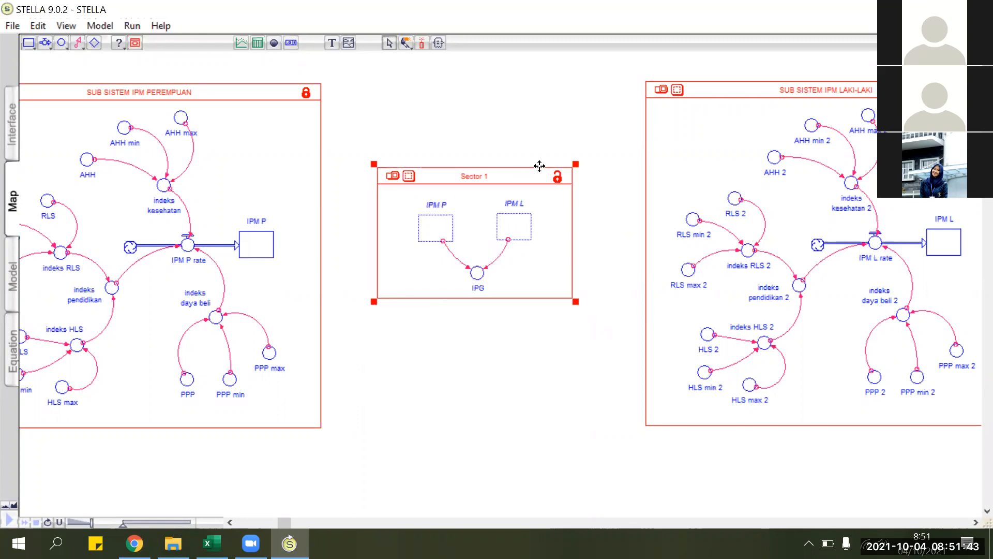
{"action": "left_click", "coordinate": [556, 177]}
Step: Rename the new sector around IPG to SUB SISTEM IPG
{"action": "double_click", "coordinate": [473, 176]}
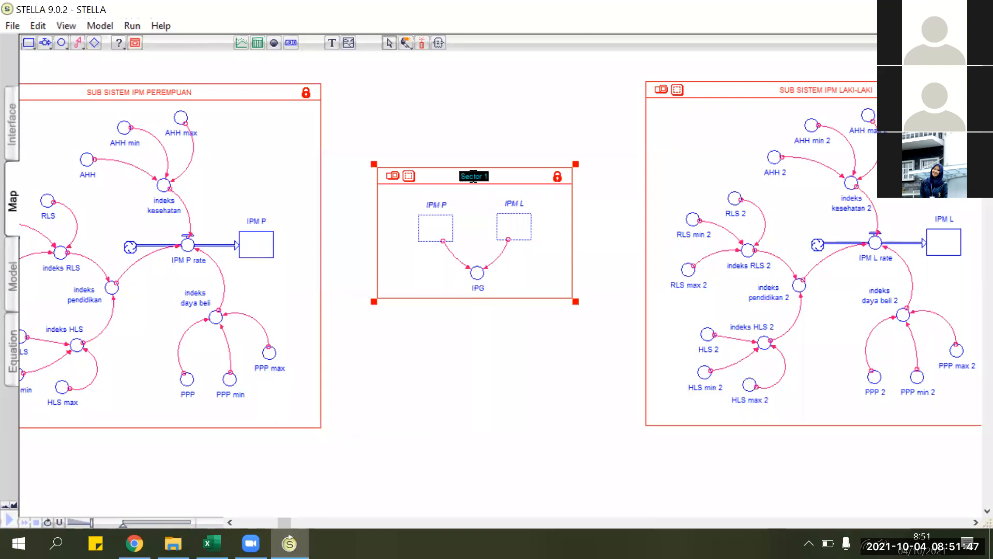
{"action": "type", "text": "SUB"}
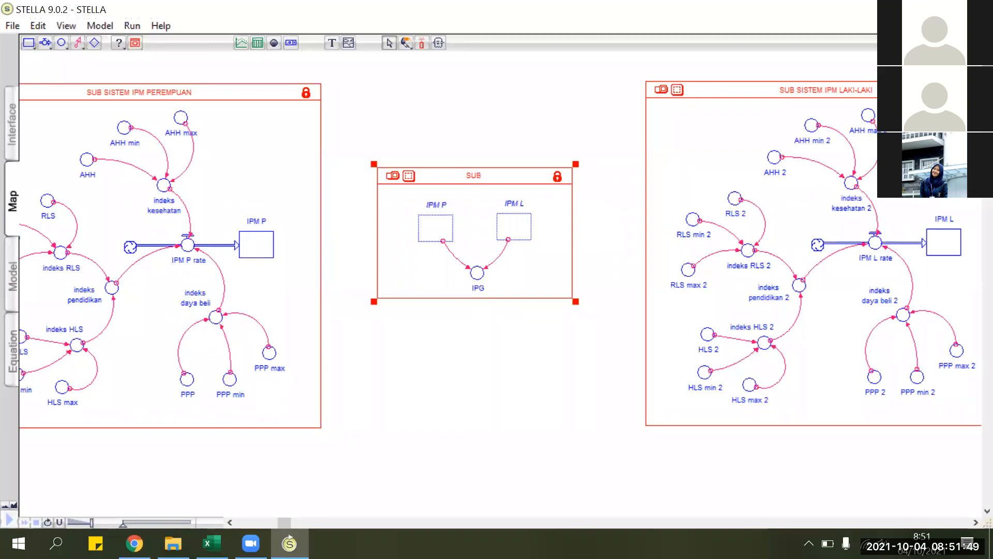
{"action": "type", "text": " SISTEM IPG"}
{"action": "key", "text": "Return"}
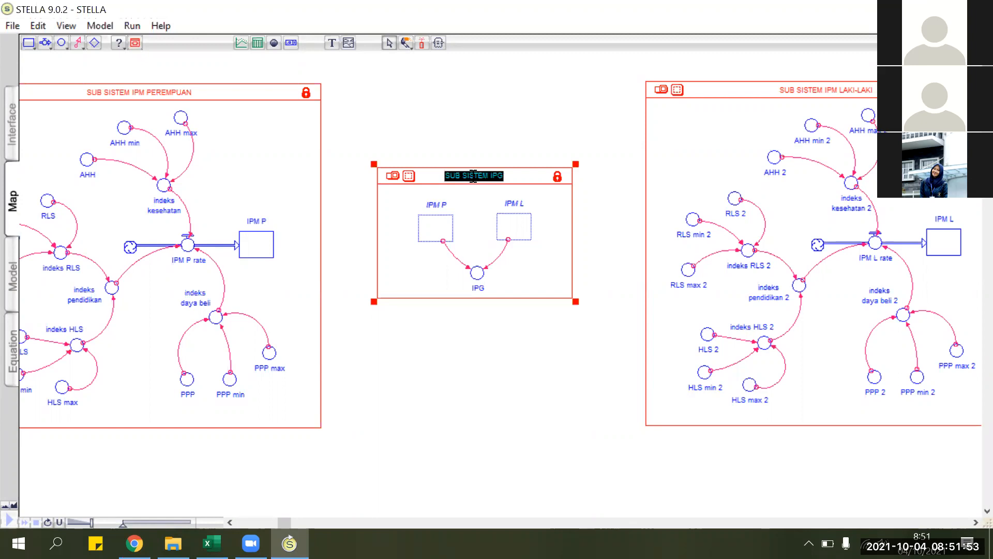
Step: Move the SUB SISTEM IPG sector closer to SUB SISTEM IPM PEREMPUAN, and bring the SUB SISTEM IPM LAKI-LAKI sector closer to both
{"action": "left_click", "coordinate": [539, 164]}
{"action": "left_click_drag", "start_coordinate": [536, 164], "coordinate": [496, 162]}
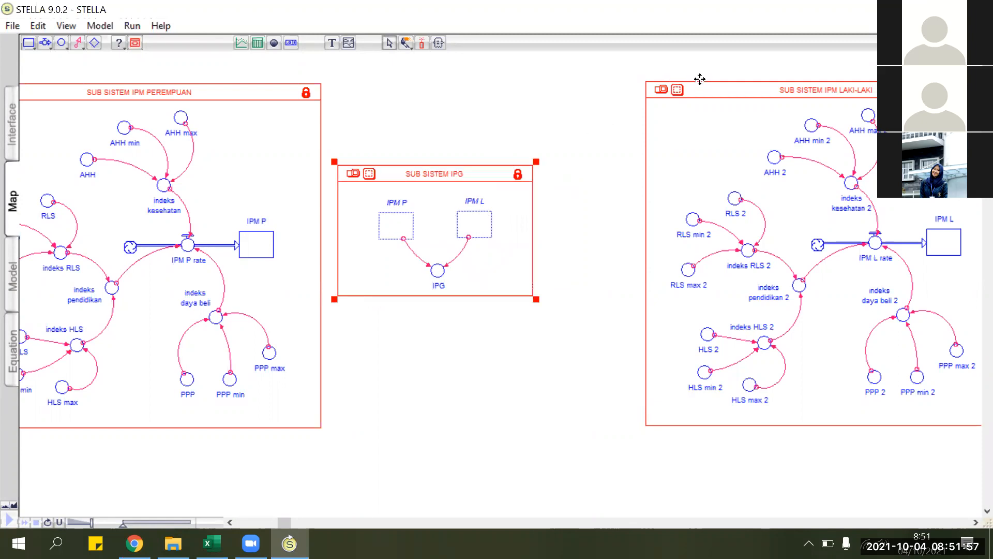
{"action": "left_click_drag", "start_coordinate": [673, 81], "coordinate": [579, 85]}
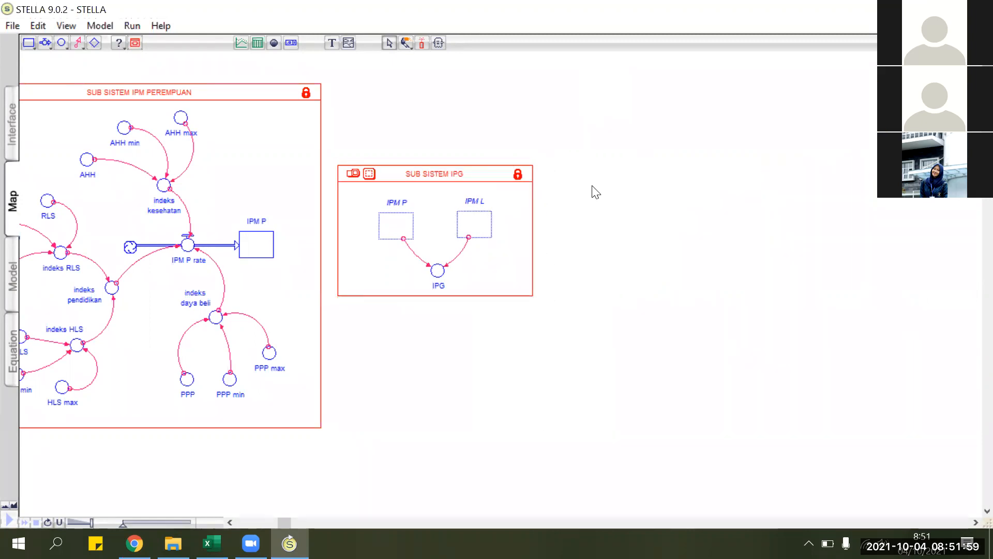
{"action": "left_click_drag", "start_coordinate": [284, 522], "coordinate": [234, 522]}
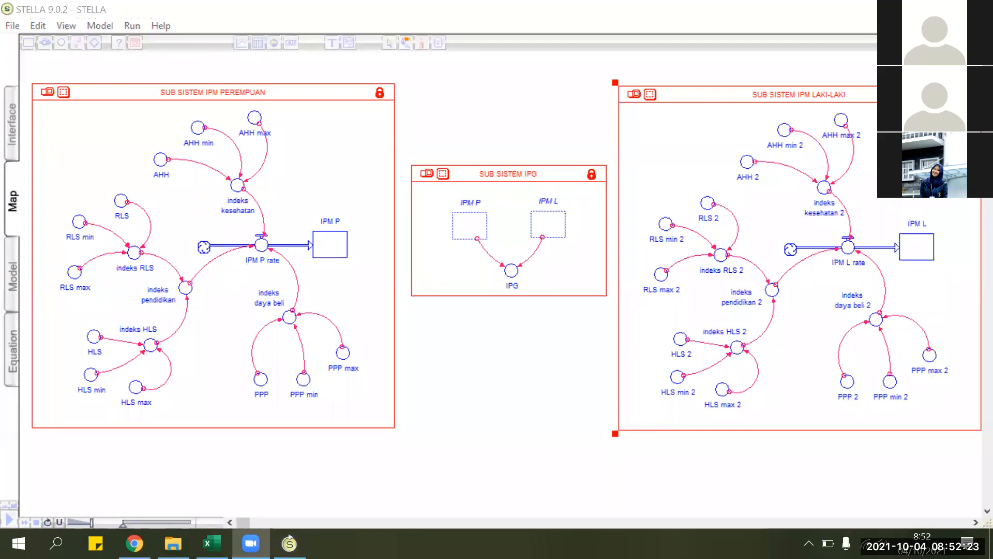
{"action": "left_click", "coordinate": [531, 387]}
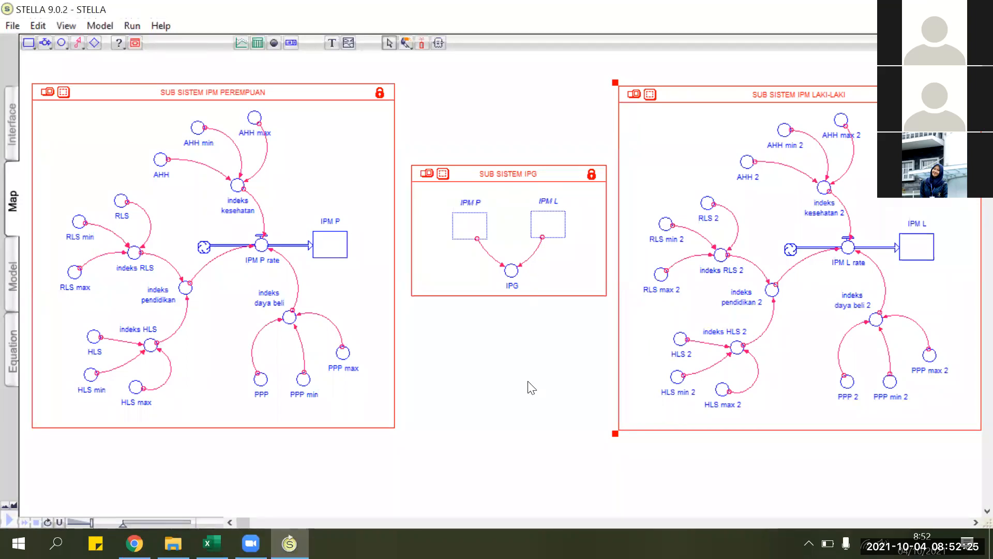
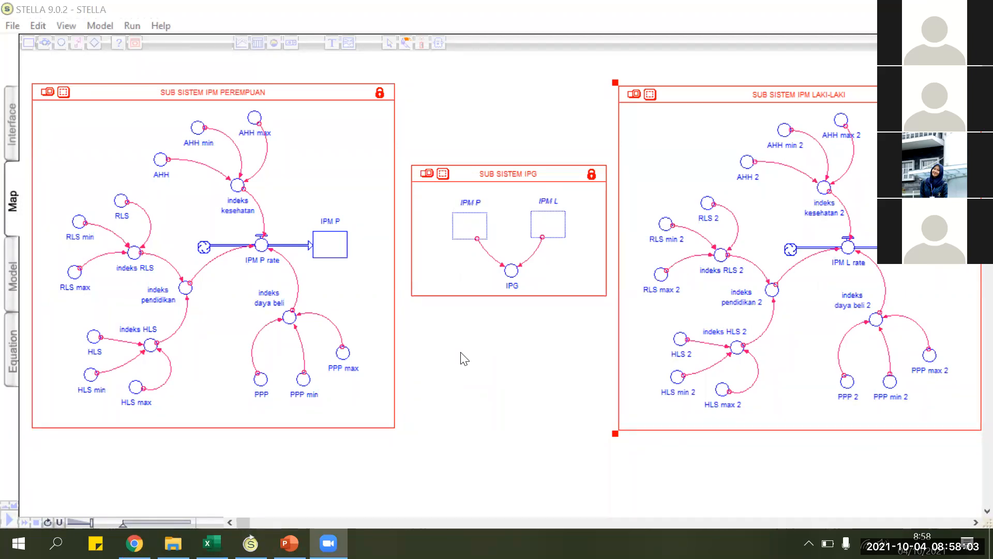
{"action": "left_click", "coordinate": [479, 96]}
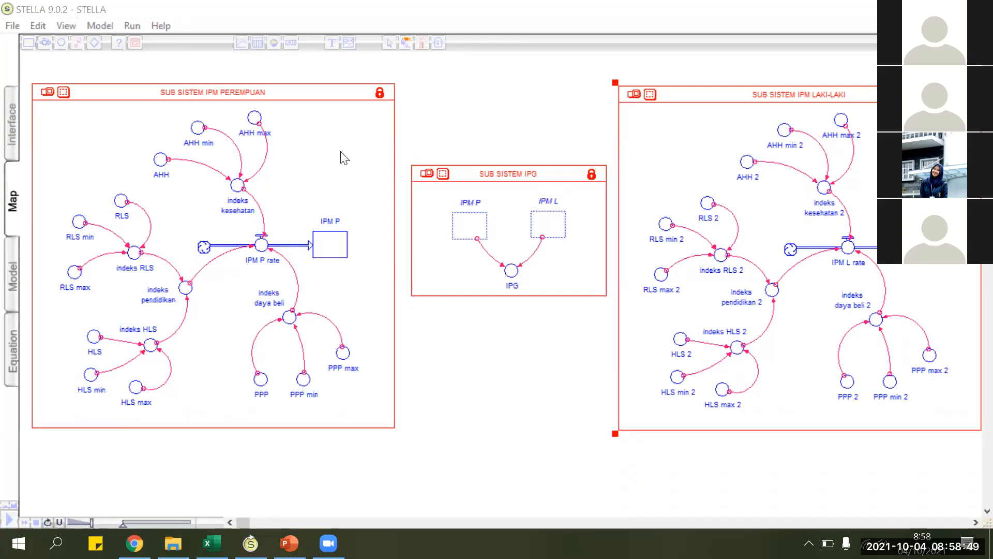
{"action": "left_click", "coordinate": [562, 81]}
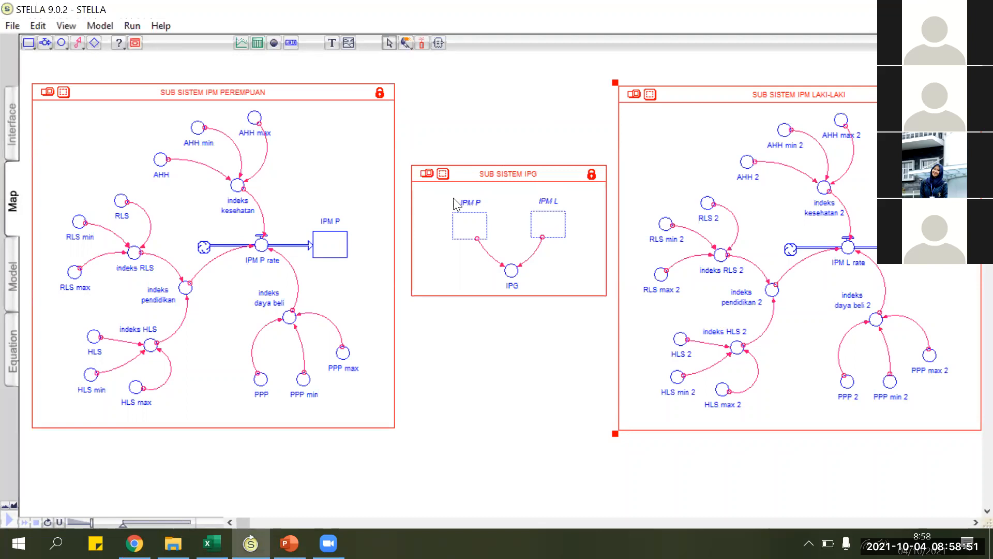
{"action": "mouse_move", "coordinate": [289, 543]}
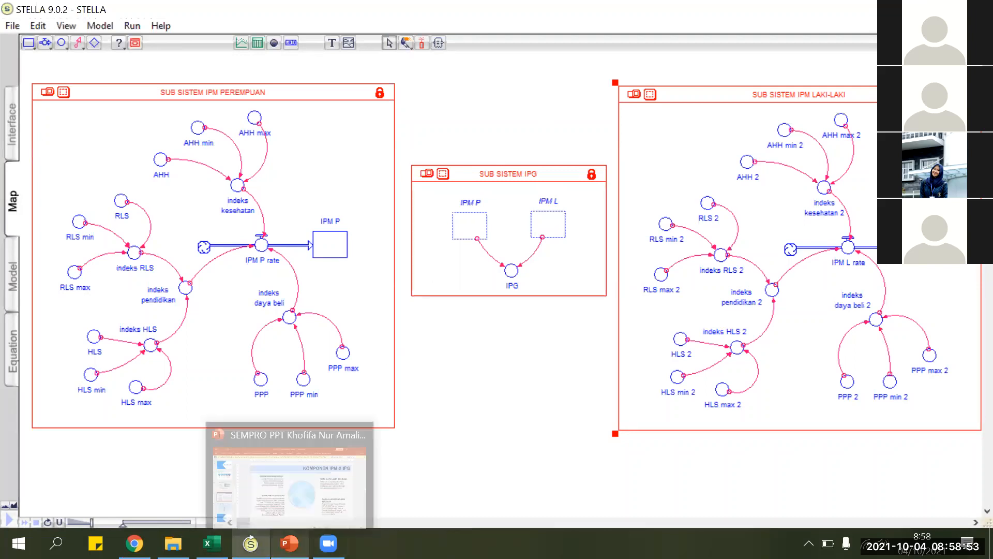
{"action": "left_click", "coordinate": [329, 543]}
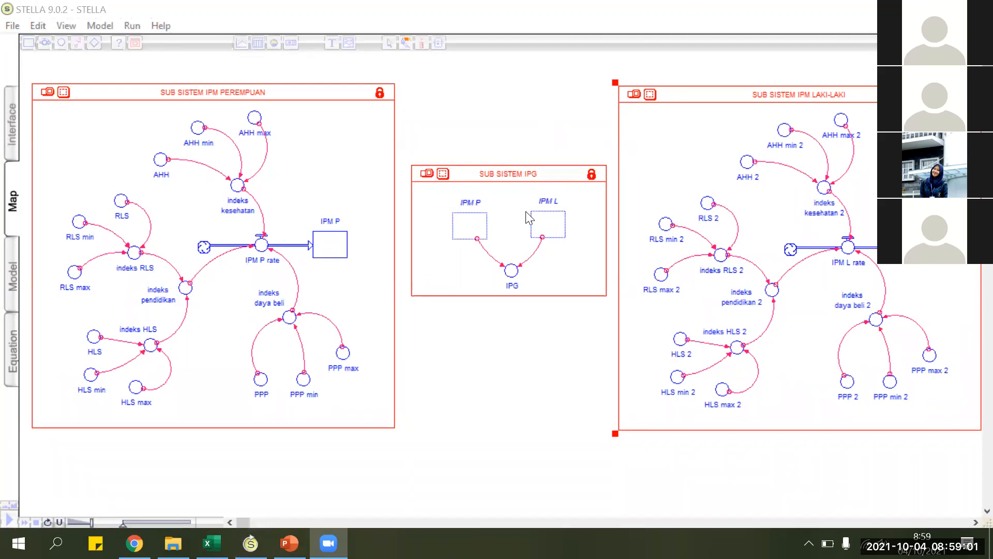
{"action": "left_click", "coordinate": [657, 21]}
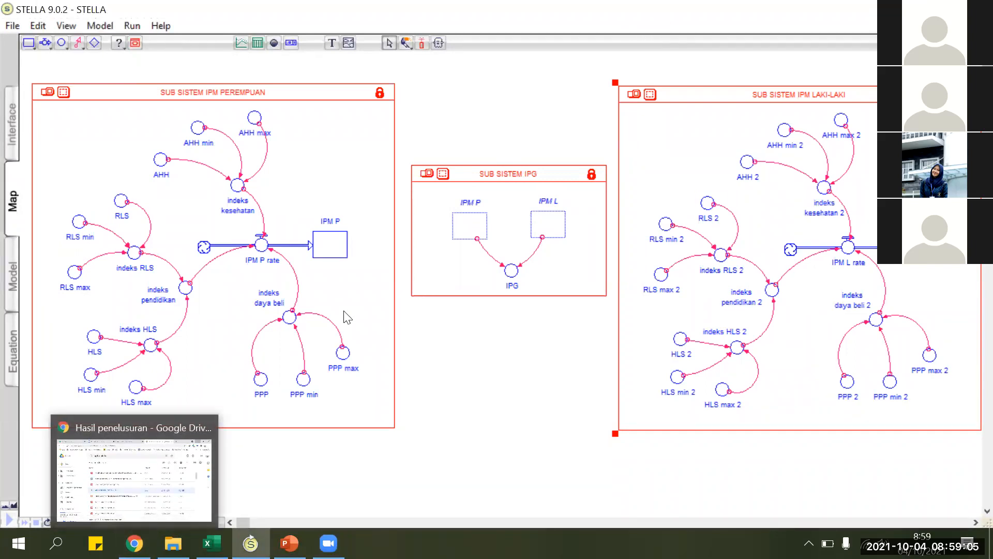
{"action": "left_click", "coordinate": [655, 211]}
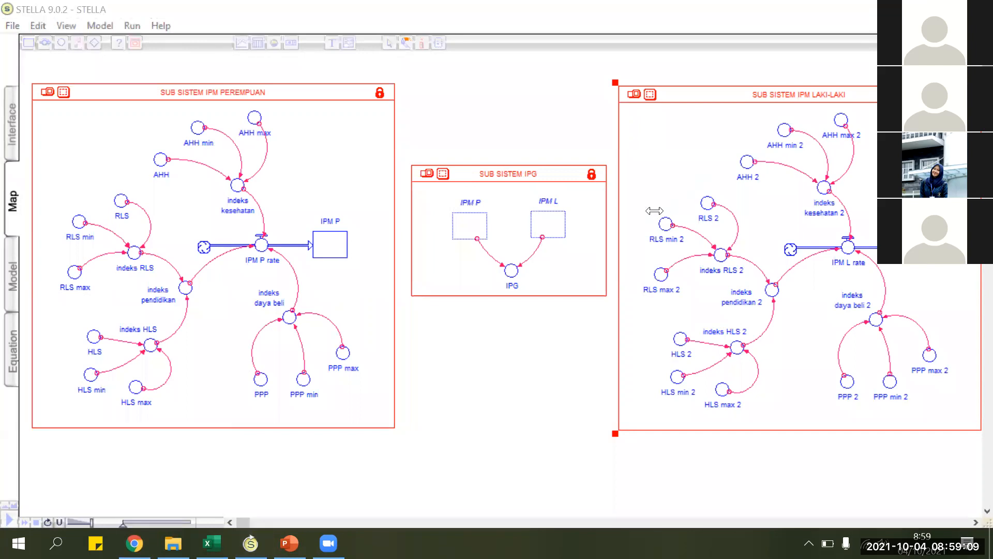
{"action": "left_click", "coordinate": [523, 177]}
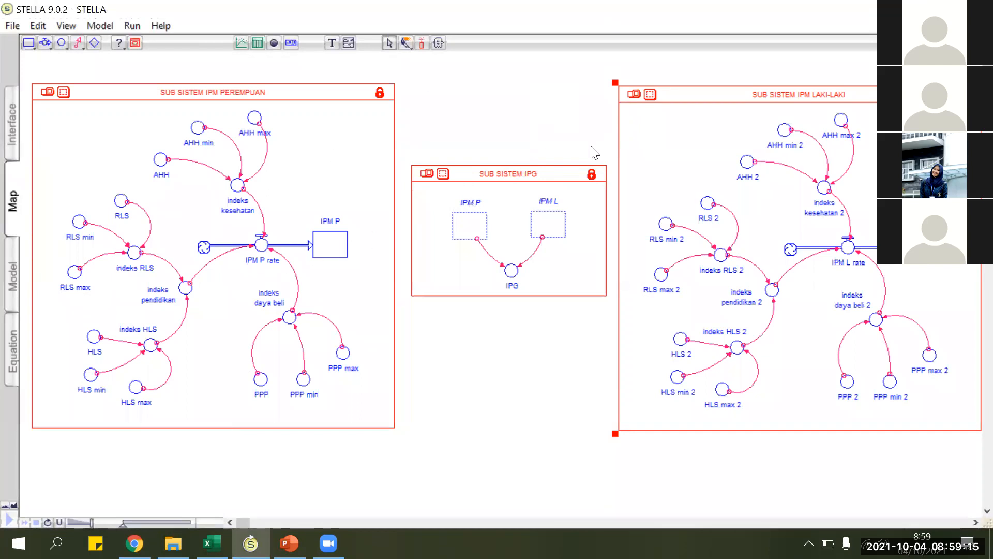
{"action": "left_click", "coordinate": [711, 461]}
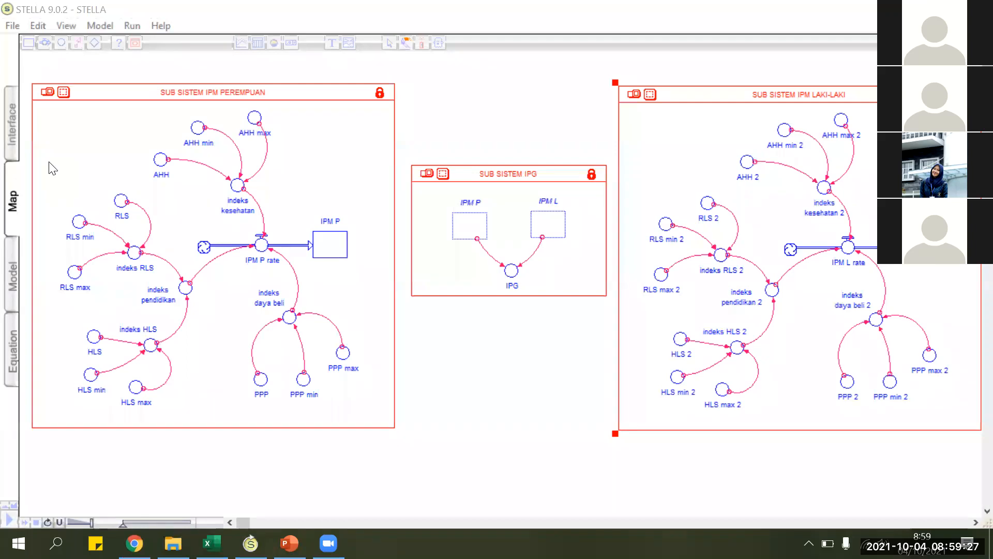
{"action": "left_click", "coordinate": [387, 200]}
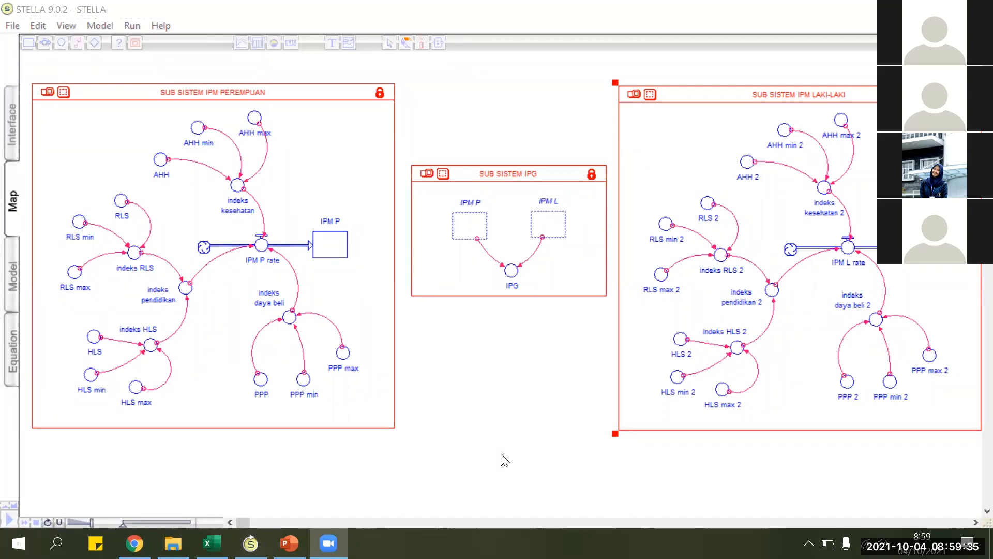
{"action": "left_click", "coordinate": [381, 310]}
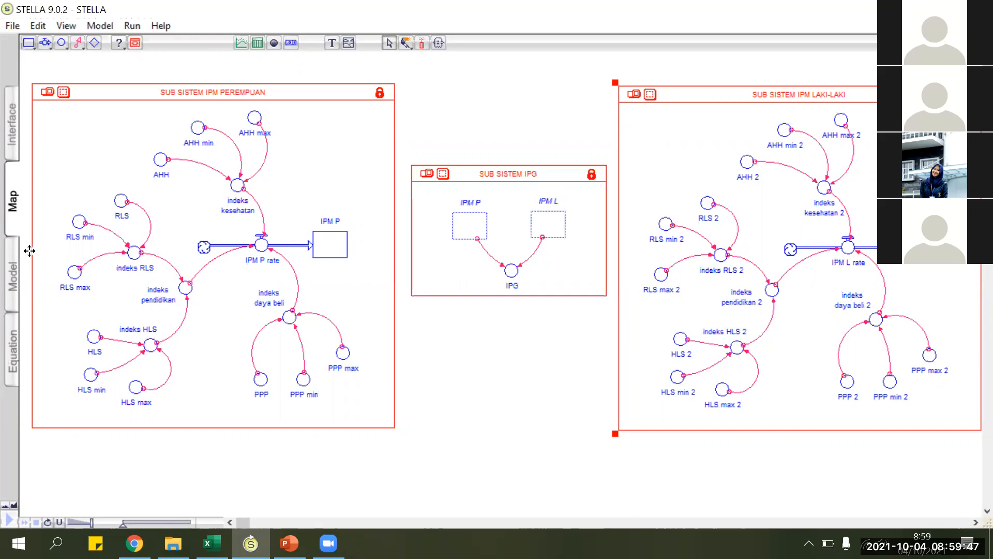
Step: Switch the diagram from the Map layer to the Model layer and clear the sector selection
{"action": "left_click", "coordinate": [10, 281]}
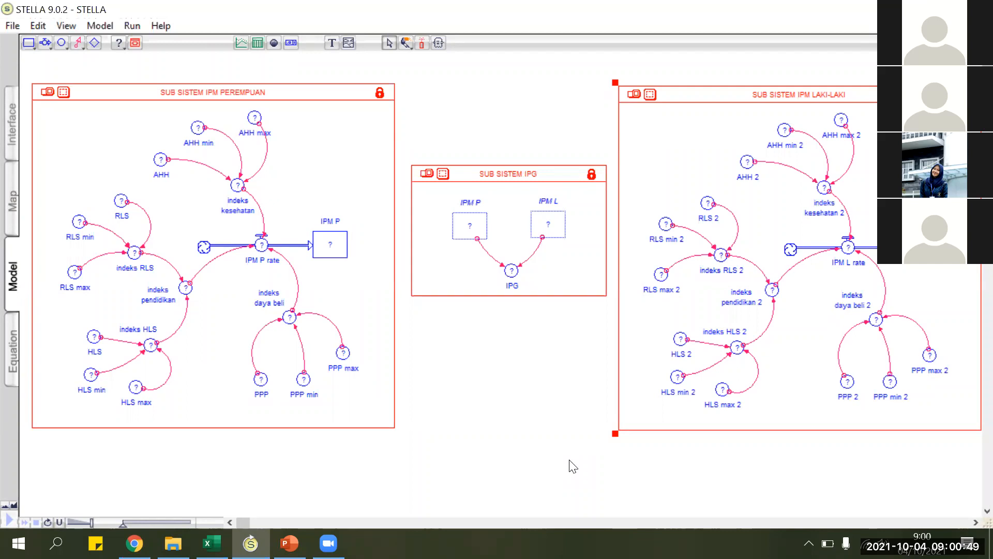
{"action": "left_click", "coordinate": [557, 126]}
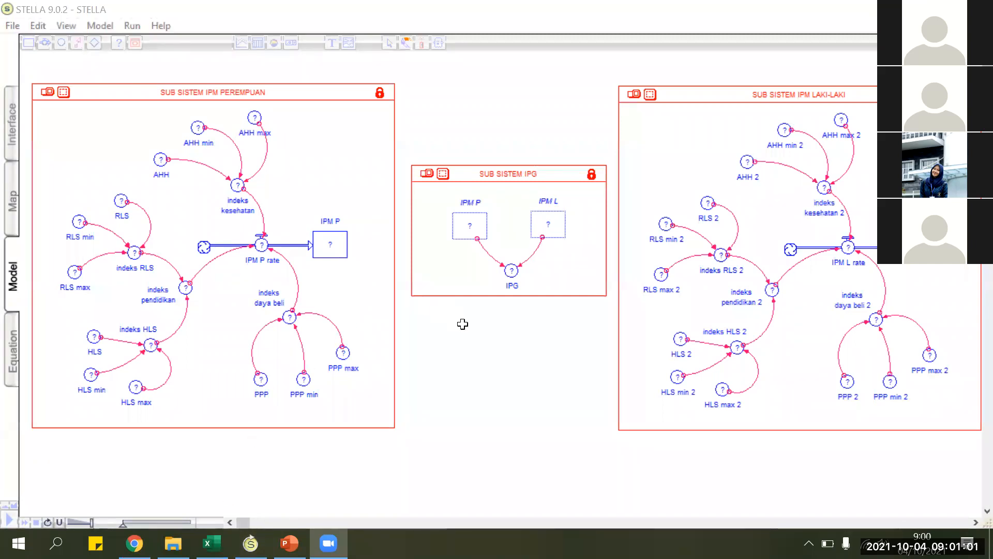
{"action": "left_click", "coordinate": [468, 328]}
Step: Switch to the Excel workbook Data Sisdin IPG dan IDG and arrange it side by side with STELLA
{"action": "key", "text": "alt+Tab"}
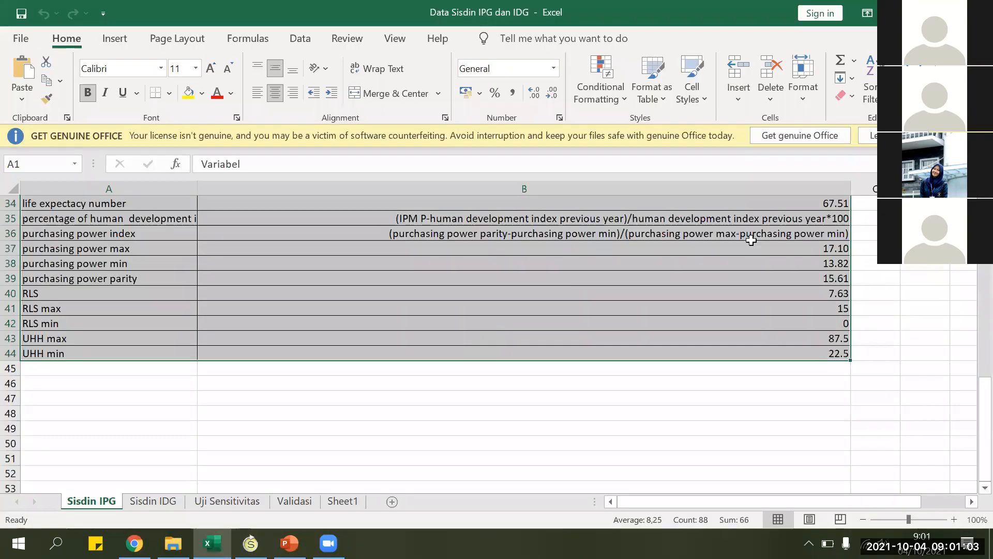
{"action": "scroll", "coordinate": [750, 241], "scroll_direction": "up", "scroll_amount": 10}
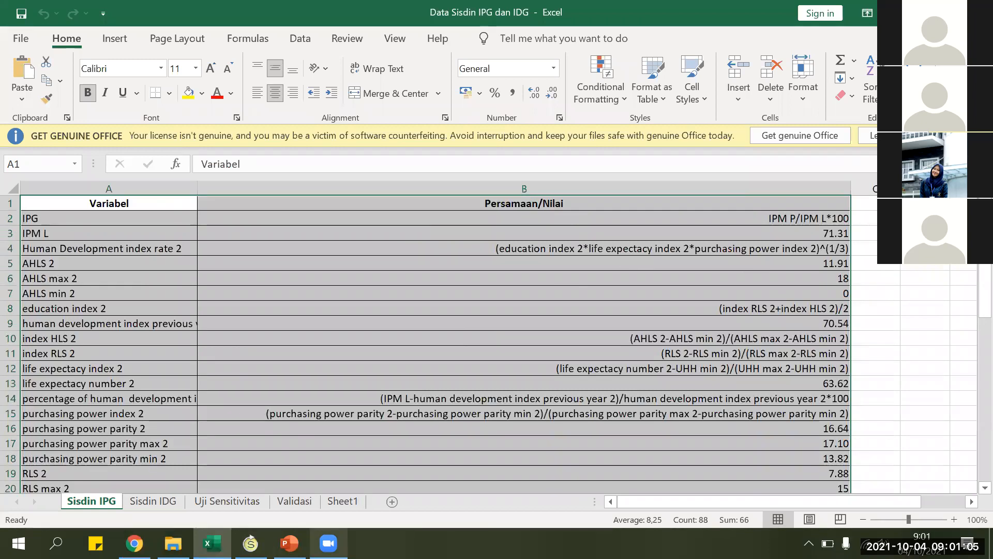
{"action": "left_click", "coordinate": [940, 13]}
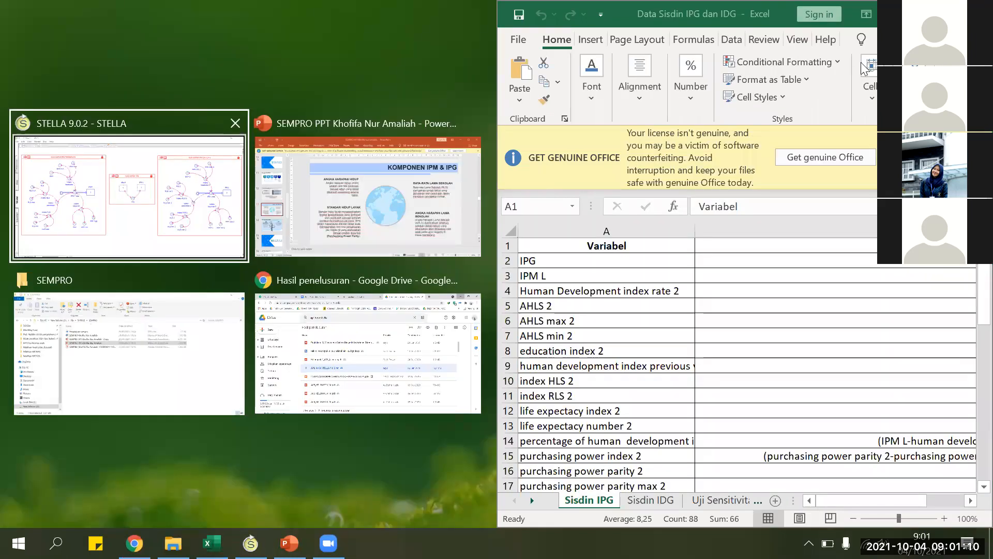
{"action": "left_click", "coordinate": [129, 185]}
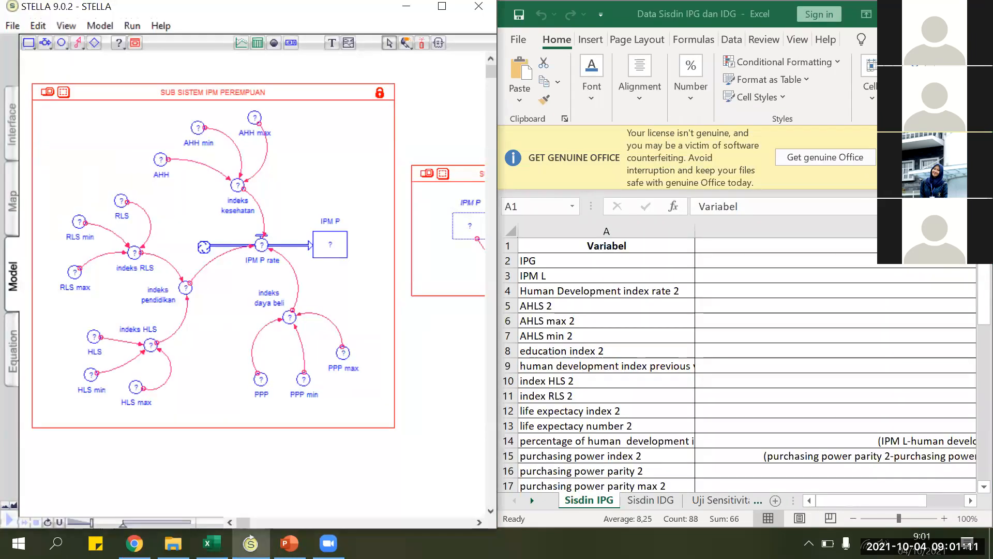
Step: Zoom the Sisdin IPG sheet to 60% and narrow columns A and B so the variables and equations fit in the half-width window
{"action": "key", "text": "alt+Tab"}
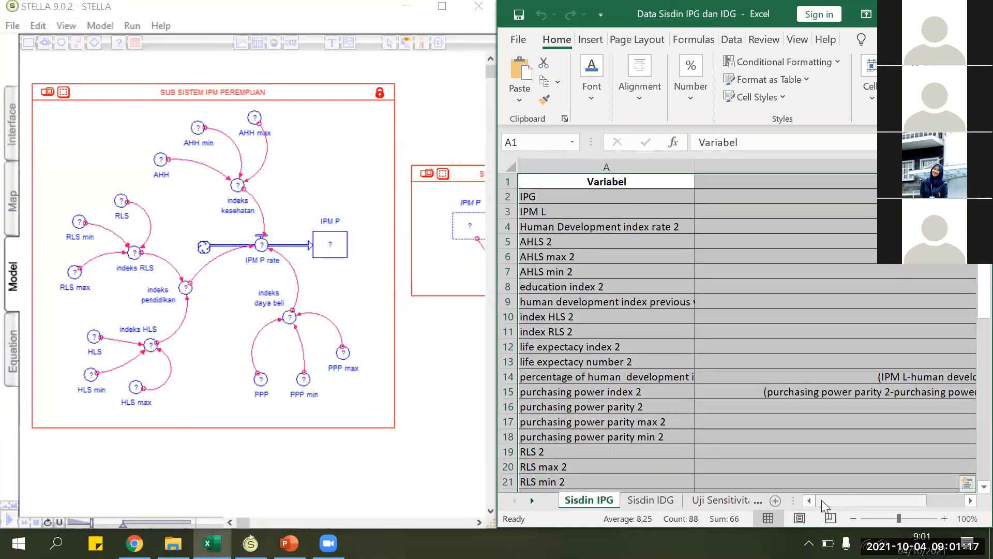
{"action": "scroll", "coordinate": [821, 500], "scroll_direction": "down", "scroll_amount": 1, "text": "ctrl"}
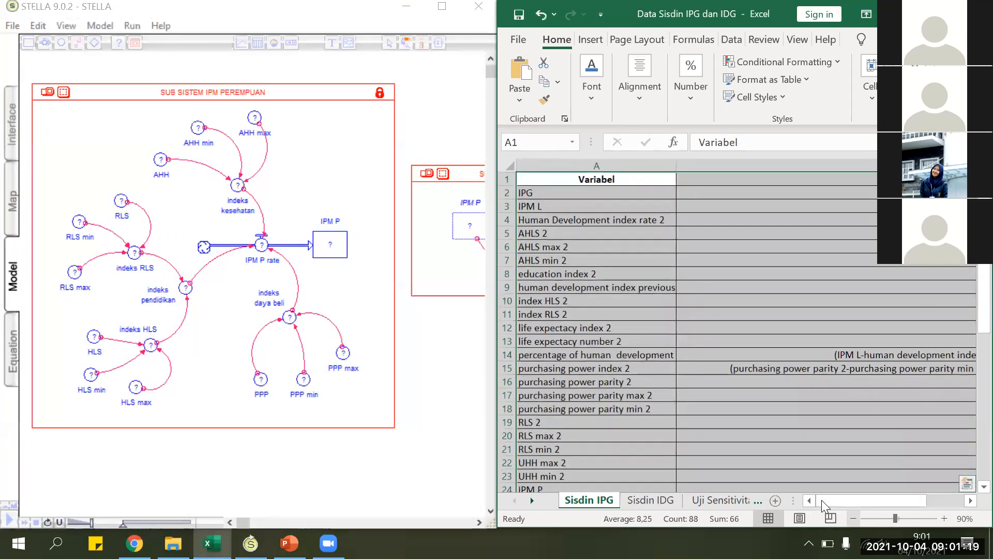
{"action": "scroll", "coordinate": [822, 499], "scroll_direction": "down", "scroll_amount": 2, "text": "ctrl"}
{"action": "scroll", "coordinate": [902, 405], "scroll_direction": "down", "scroll_amount": 2, "text": "ctrl"}
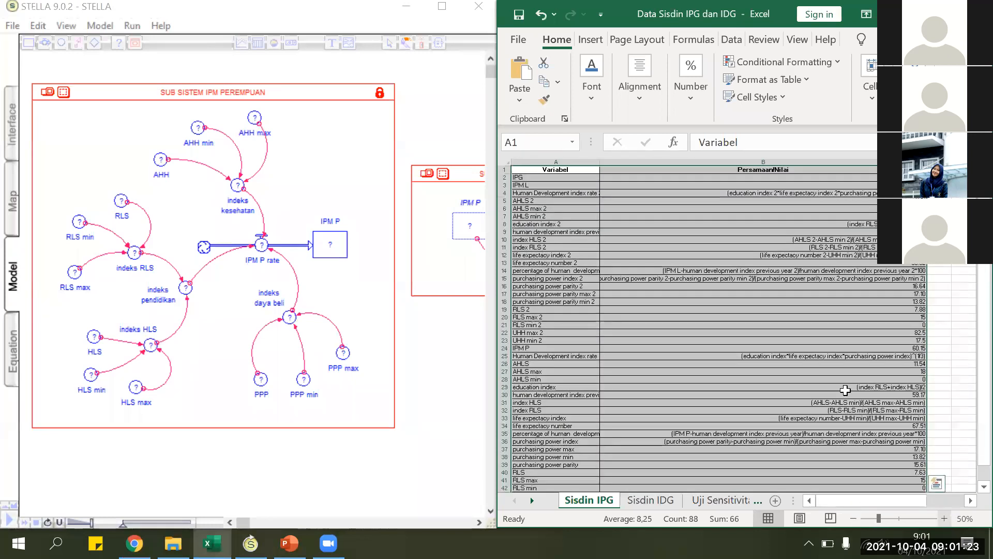
{"action": "left_click", "coordinate": [945, 518]}
{"action": "left_click_drag", "start_coordinate": [845, 502], "coordinate": [599, 166]}
{"action": "left_click_drag", "start_coordinate": [916, 501], "coordinate": [935, 500]}
{"action": "left_click_drag", "start_coordinate": [903, 163], "coordinate": [847, 162]}
{"action": "left_click_drag", "start_coordinate": [878, 505], "coordinate": [860, 505]}
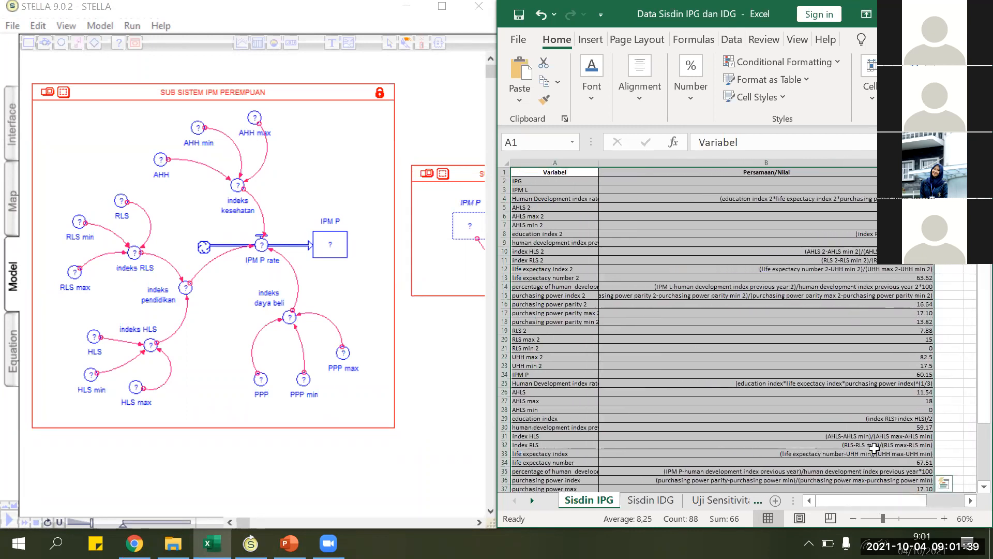
{"action": "left_click_drag", "start_coordinate": [934, 162], "coordinate": [949, 162]}
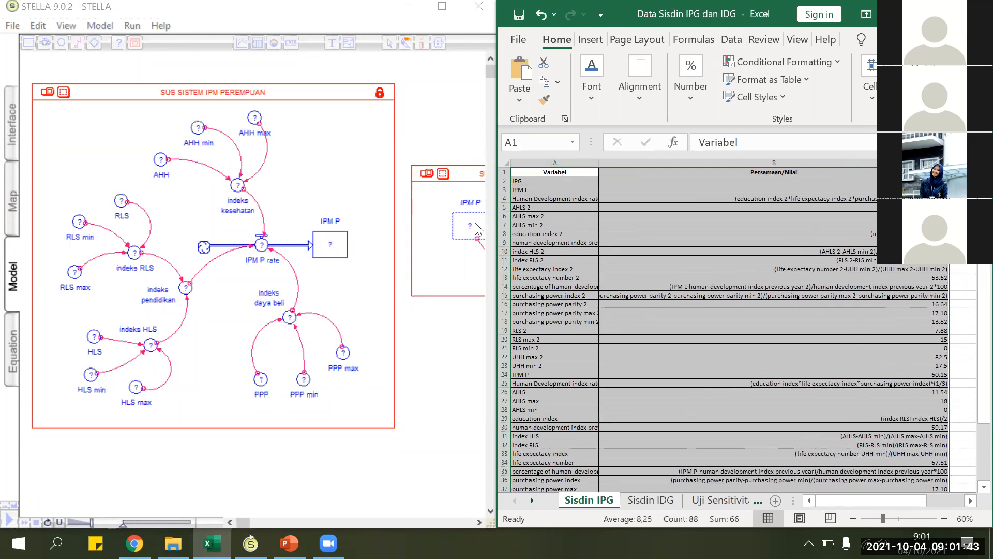
Step: Open the IPM P stock in SUB SISTEM IPM PEREMPUAN and enter 60.15 as its initial value
{"action": "left_click", "coordinate": [176, 173]}
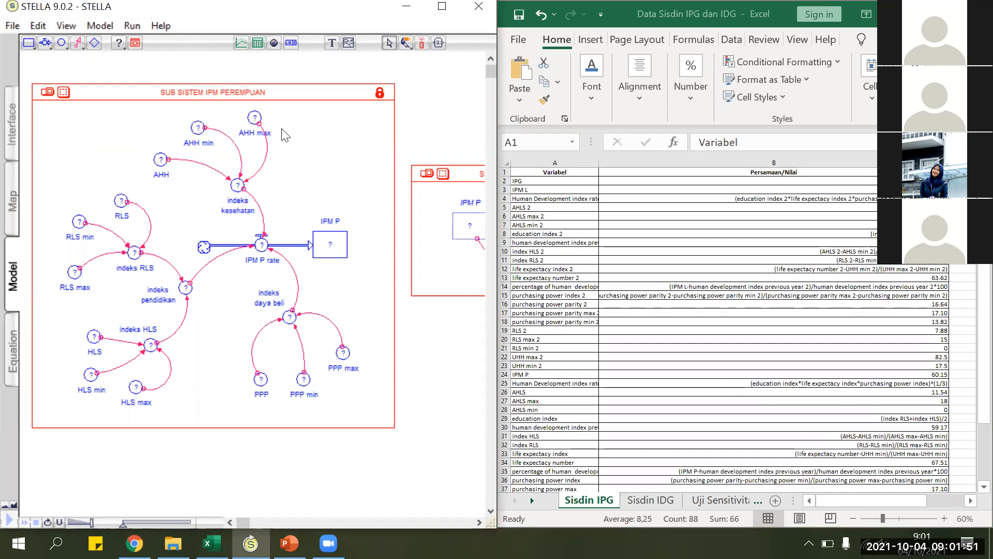
{"action": "left_click", "coordinate": [334, 250]}
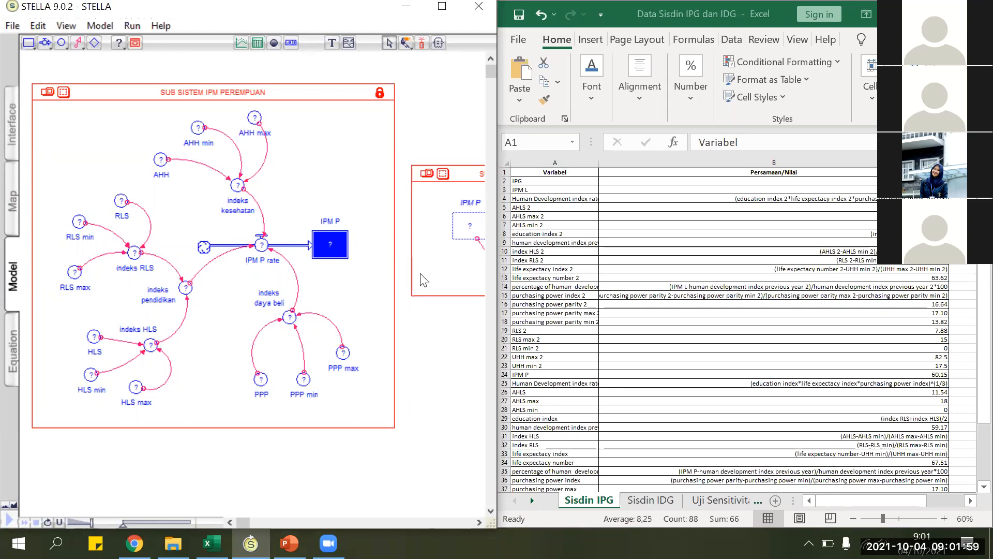
{"action": "scroll", "coordinate": [724, 331], "scroll_direction": "down", "scroll_amount": 1}
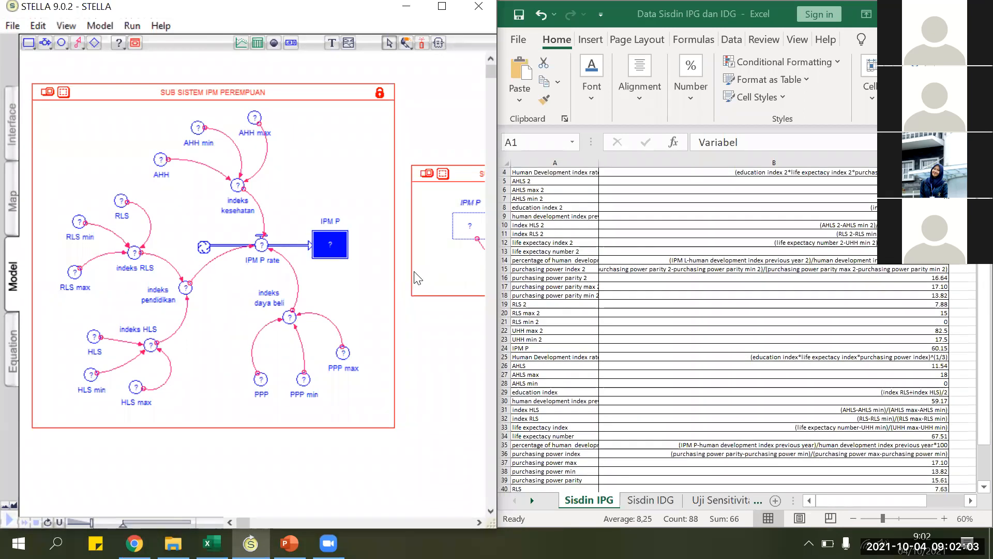
{"action": "double_click", "coordinate": [330, 241]}
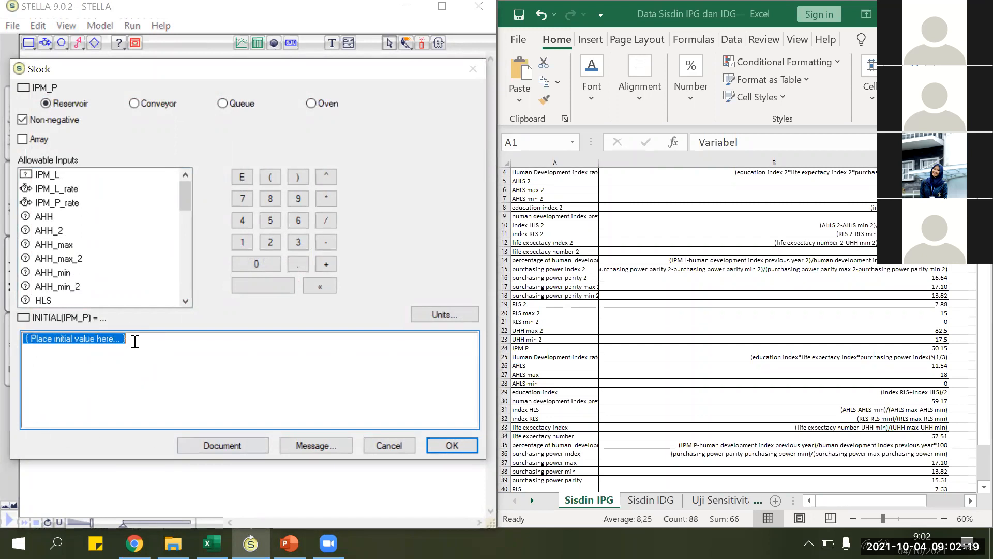
{"action": "key", "text": "BackSpace"}
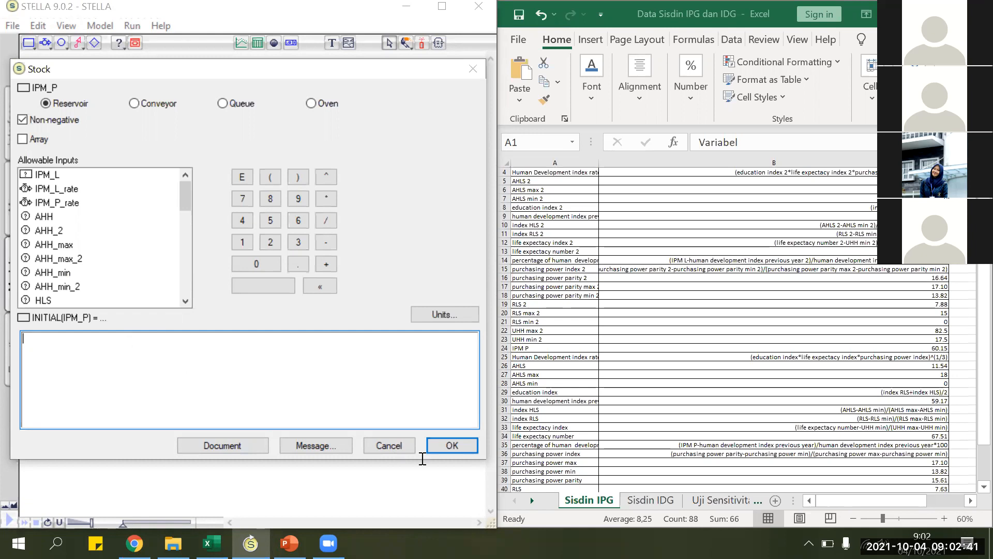
{"action": "scroll", "coordinate": [691, 357], "scroll_direction": "down", "scroll_amount": 1}
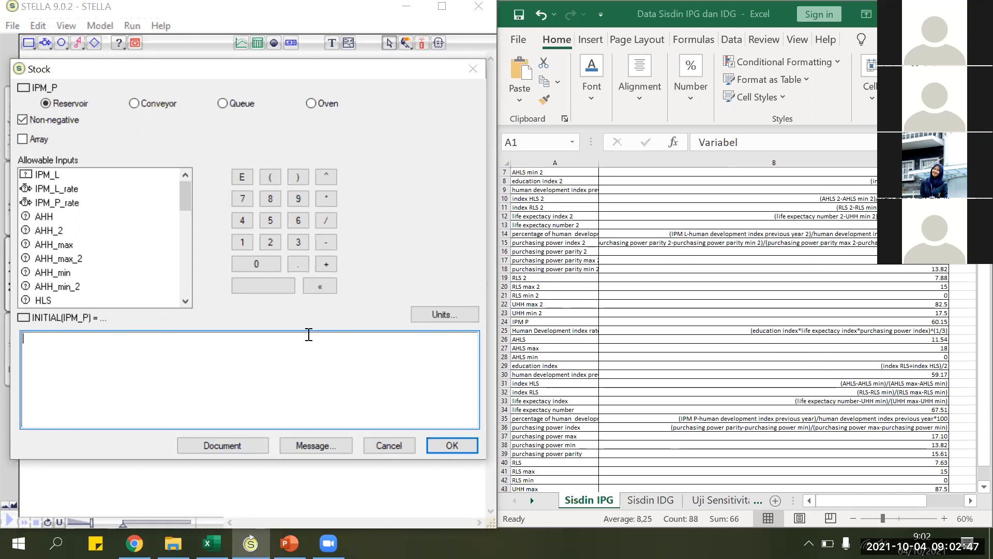
{"action": "type", "text": "60.15"}
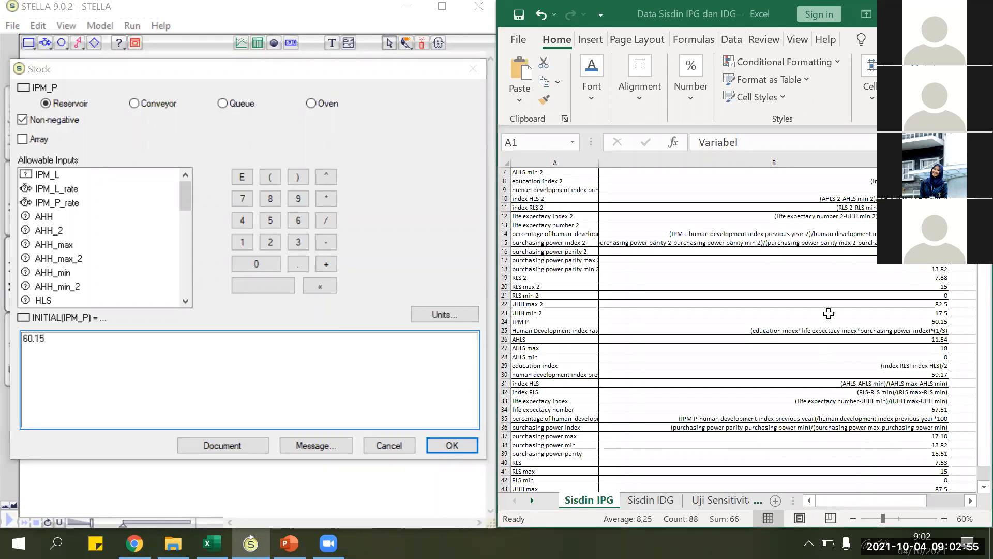
Step: Copy the IPM P value from cell B24 of the Sisdin IPG sheet and clear the stock's initial value
{"action": "left_click", "coordinate": [830, 317]}
{"action": "left_click", "coordinate": [831, 315]}
{"action": "left_click", "coordinate": [831, 323]}
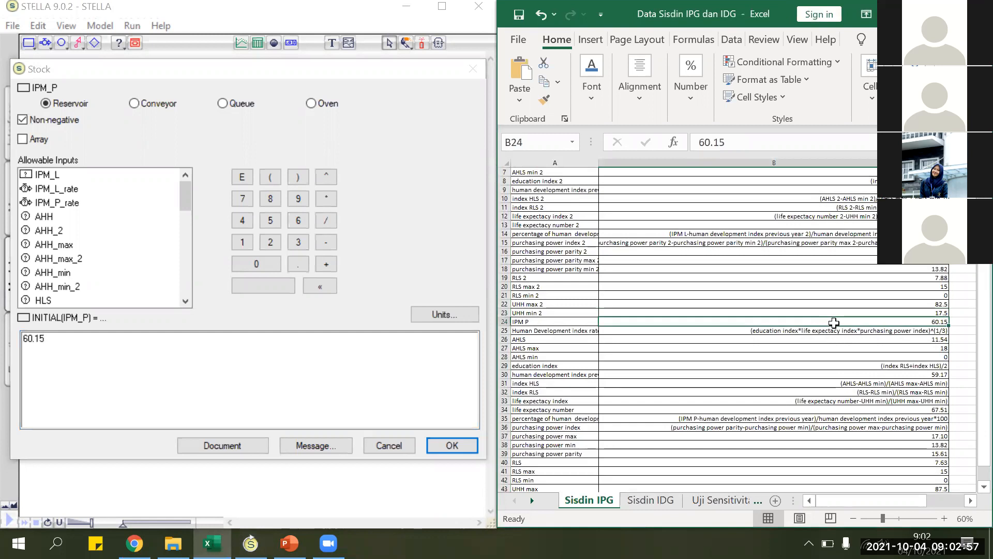
{"action": "key", "text": "ctrl+c"}
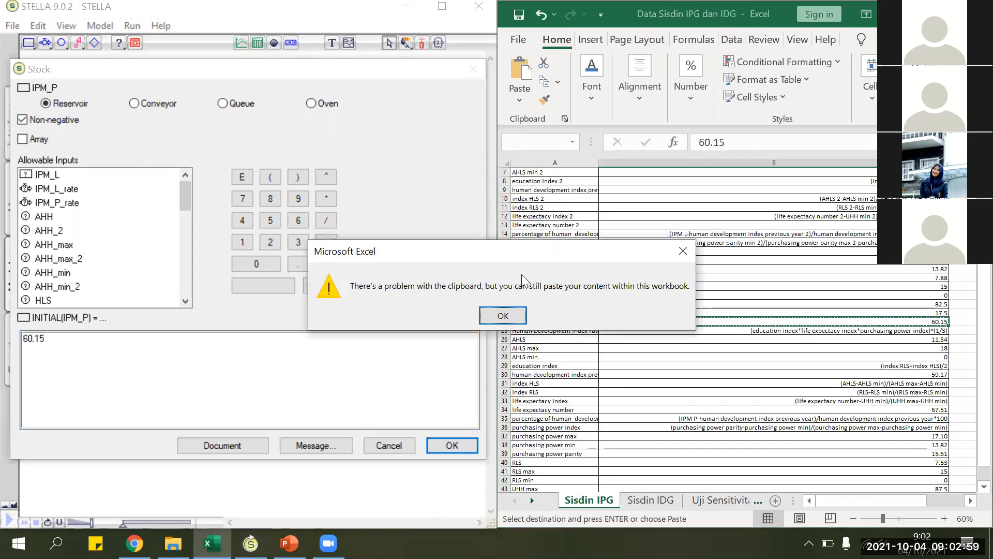
{"action": "double_click", "coordinate": [189, 336]}
{"action": "key", "text": "BackSpace"}
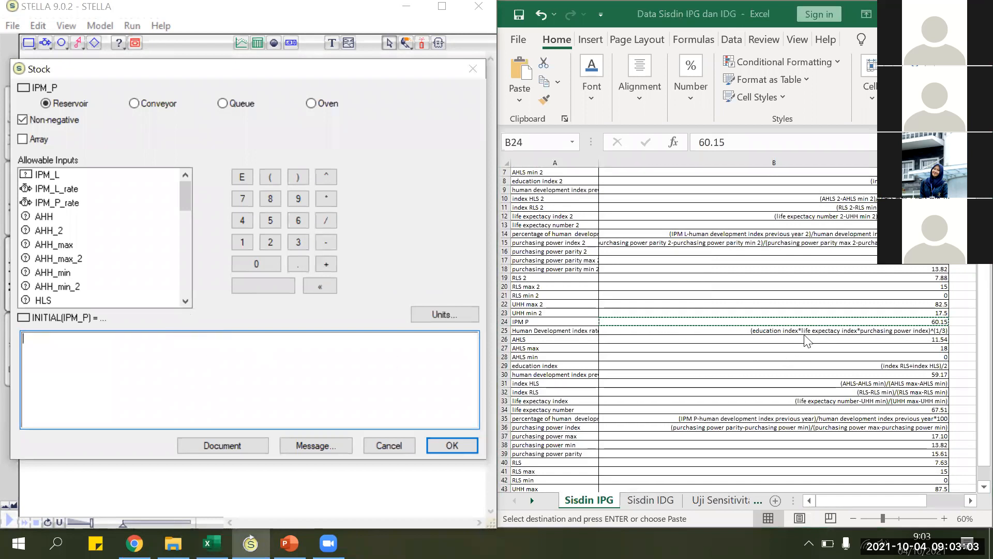
Step: Copy cell B24 again, paste 60.15 as the initial value of the IPM P stock, and check it on the diagram
{"action": "left_click", "coordinate": [816, 321]}
{"action": "key", "text": "ctrl+c"}
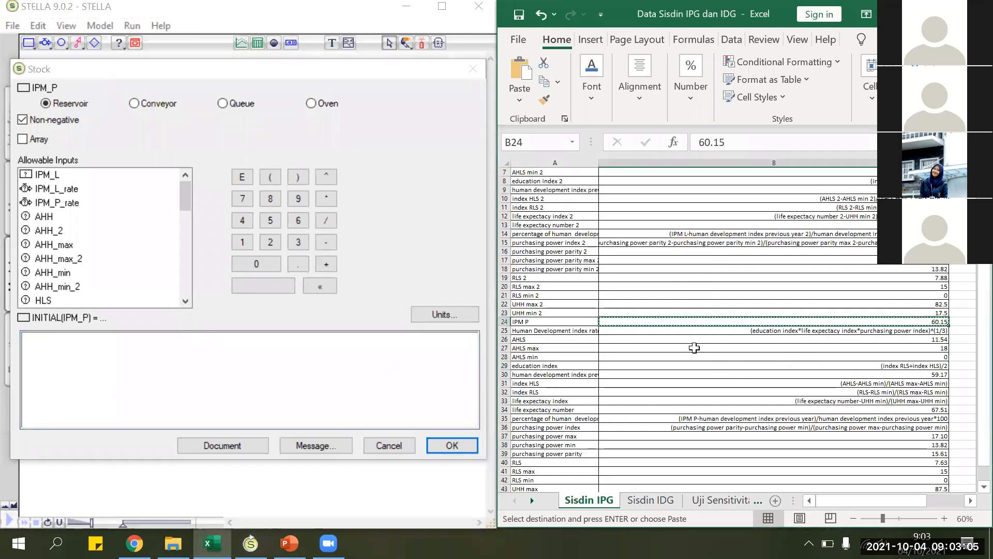
{"action": "key", "text": "ctrl+v"}
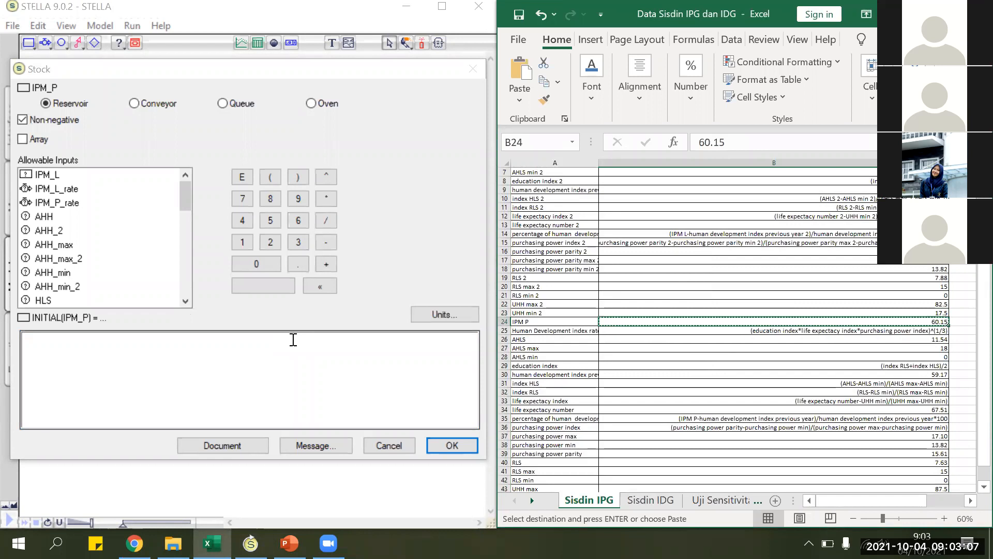
{"action": "left_click", "coordinate": [293, 339]}
{"action": "key", "text": "ctrl+v"}
{"action": "key", "text": "BackSpace"}
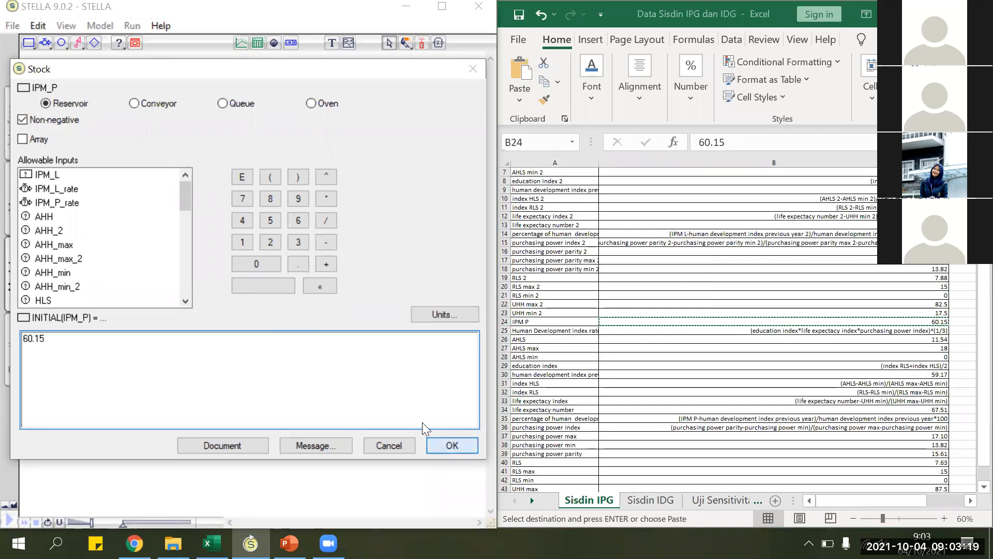
{"action": "key", "text": "Return"}
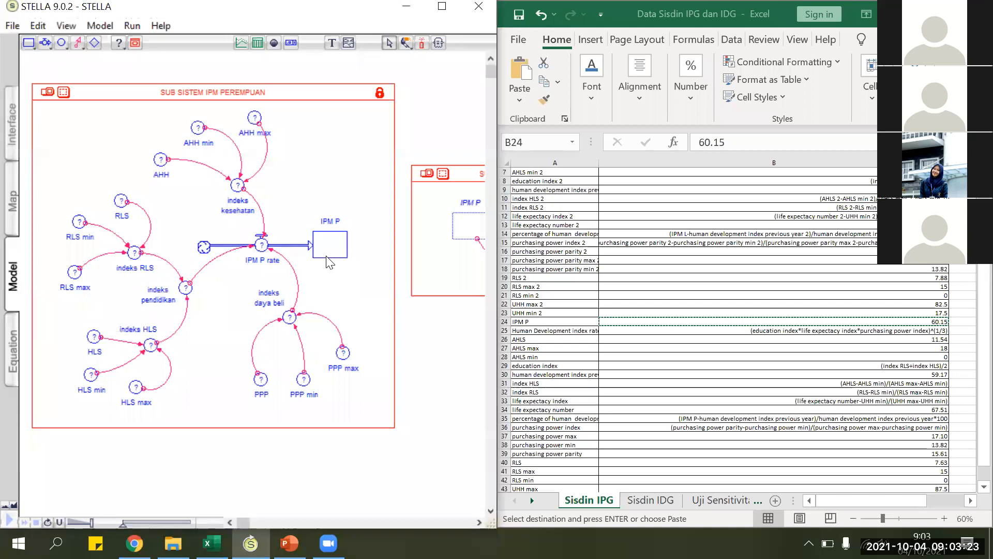
{"action": "mouse_move", "coordinate": [327, 261]}
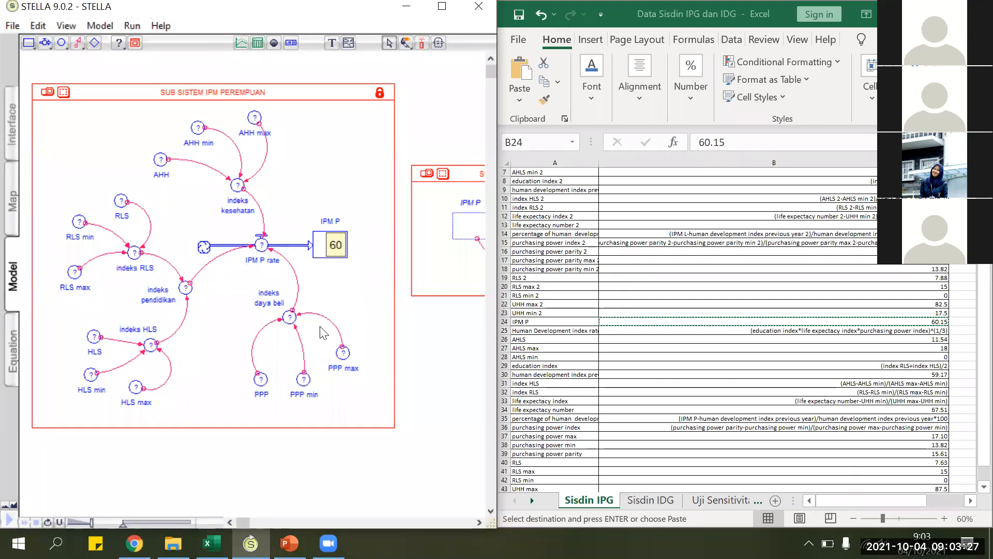
Step: Widen the STELLA window slightly so that it overlaps the edge of the Excel window
{"action": "left_click", "coordinate": [161, 161]}
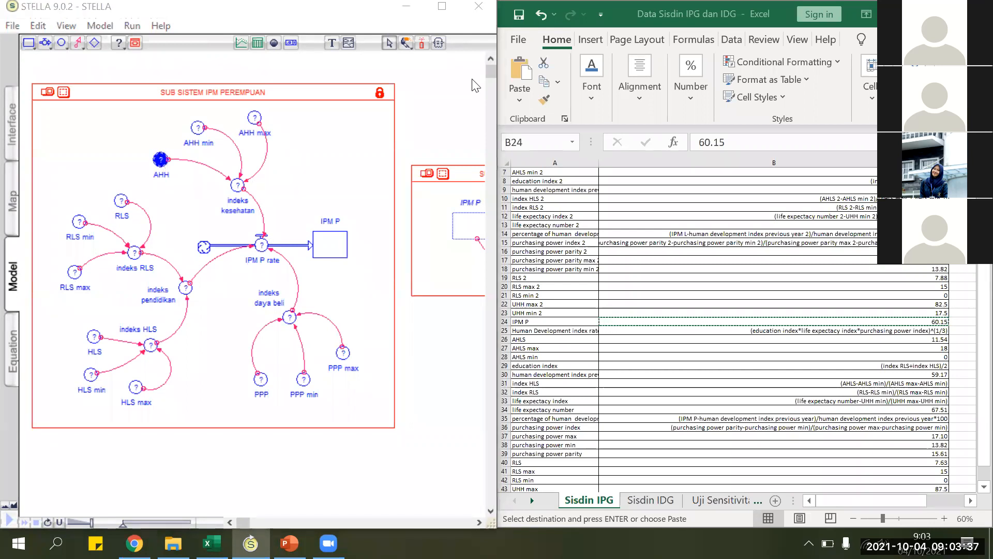
{"action": "left_click", "coordinate": [389, 430]}
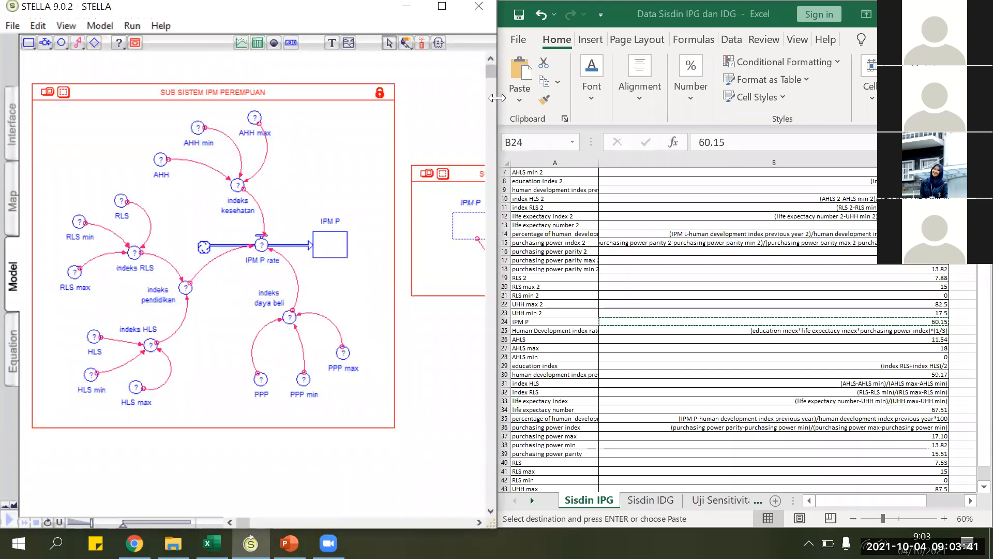
{"action": "left_click_drag", "start_coordinate": [496, 98], "coordinate": [508, 101]}
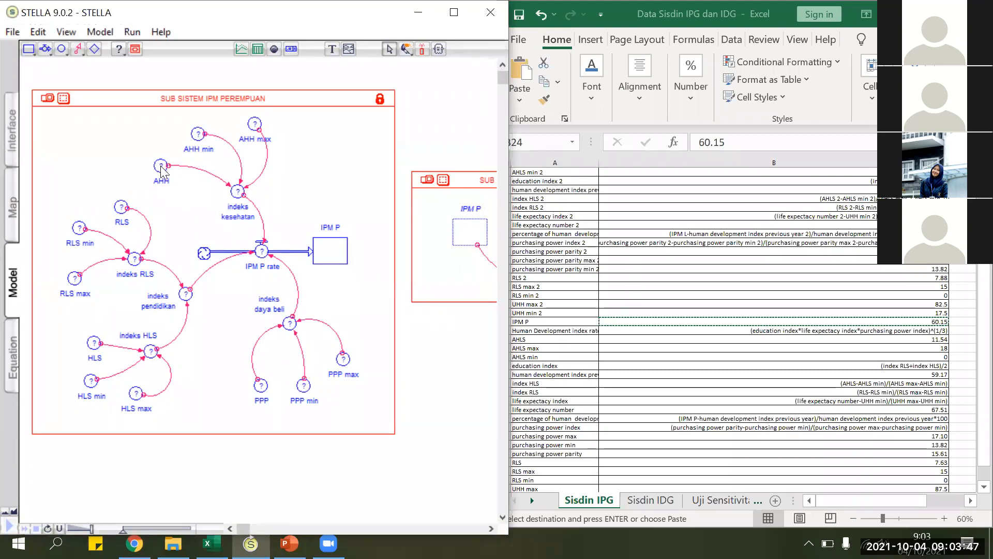
Step: Define the AHH converter as 67.51, the life expectacy number listed in the Sisdin IPG sheet
{"action": "double_click", "coordinate": [161, 166]}
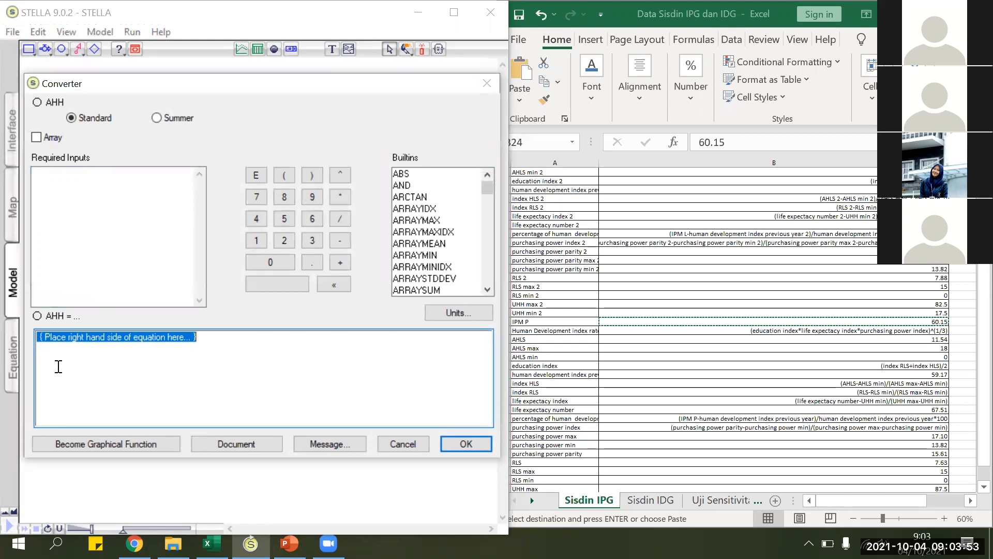
{"action": "scroll", "coordinate": [547, 274], "scroll_direction": "down", "scroll_amount": 1}
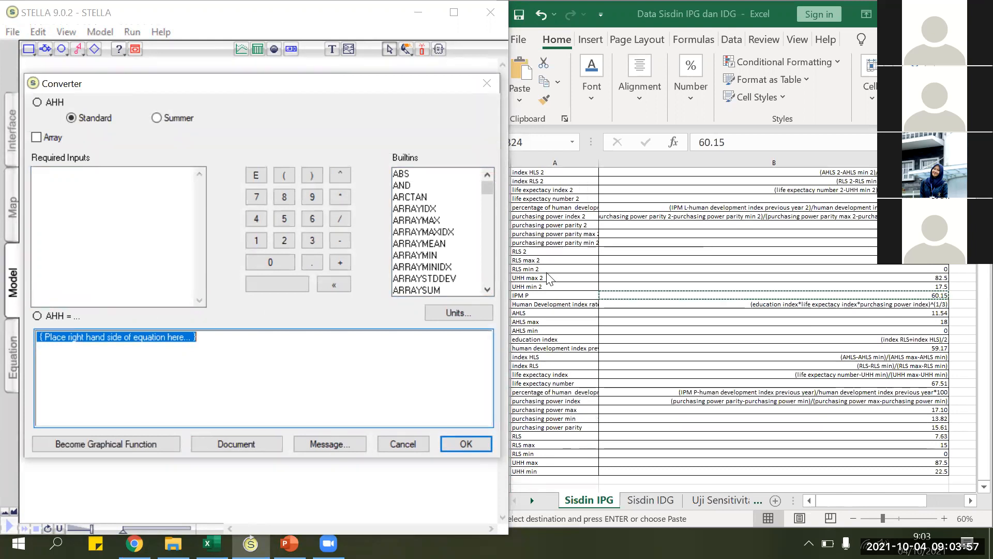
{"action": "scroll", "coordinate": [550, 280], "scroll_direction": "down", "scroll_amount": 1}
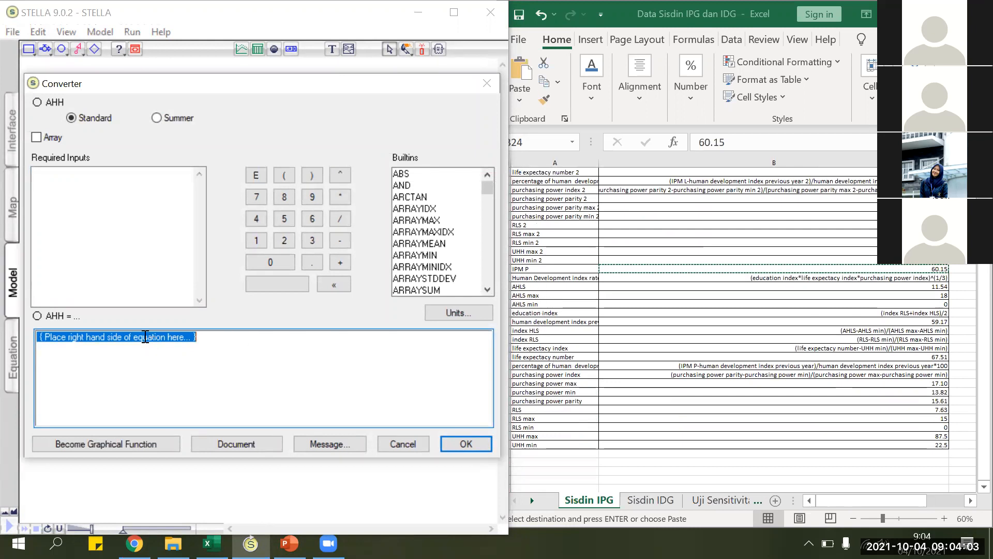
{"action": "type", "text": "7"}
{"action": "key", "text": "BackSpace"}
{"action": "type", "text": "67"}
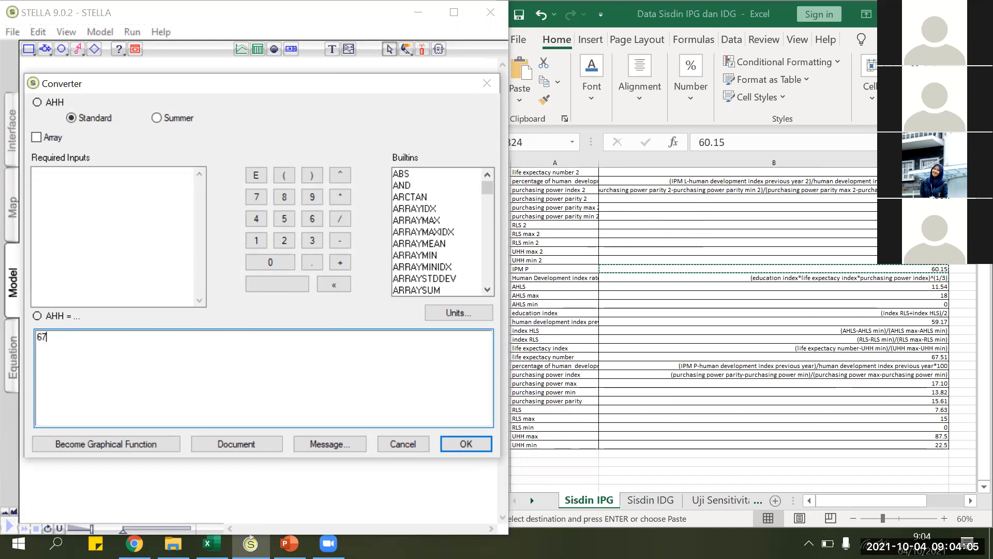
{"action": "type", "text": ".51"}
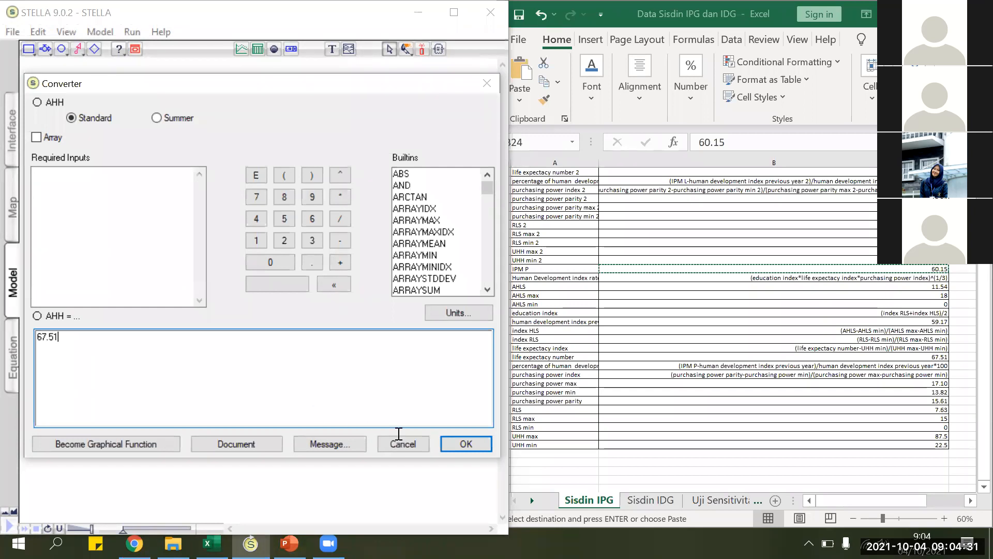
{"action": "left_click", "coordinate": [463, 444]}
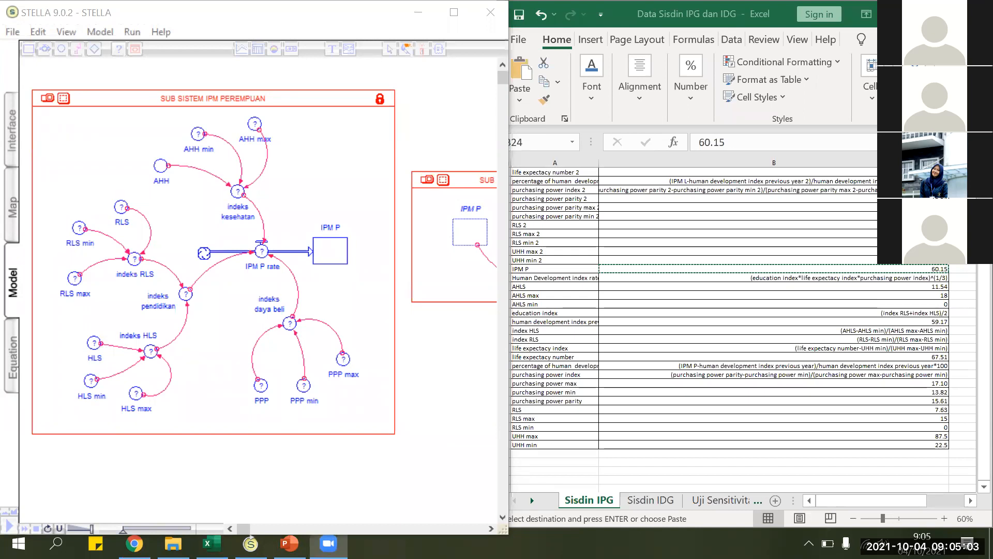
Step: Define the AHH min converter as 17.5, using the UHH min 2 value in cell B23 of the Sisdin IPG sheet
{"action": "left_click", "coordinate": [308, 148]}
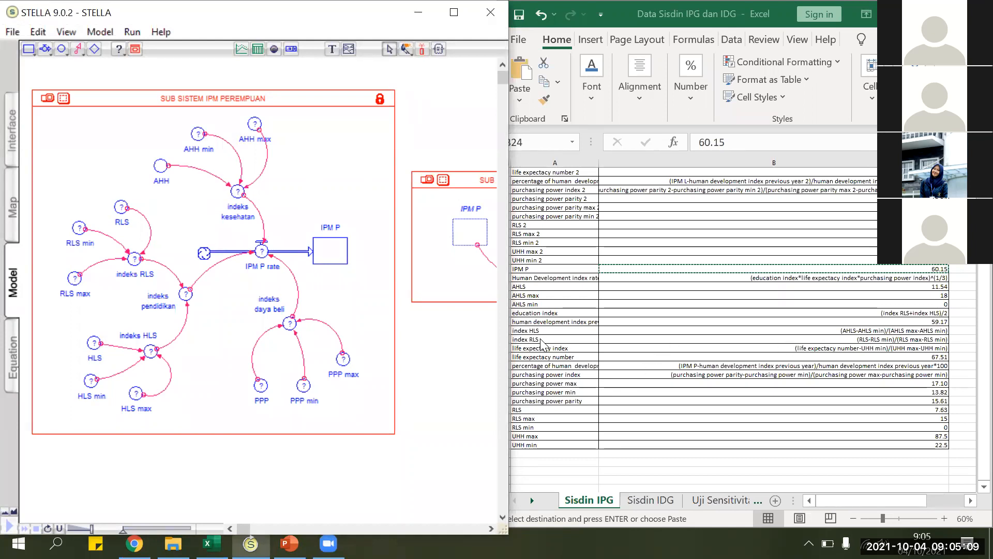
{"action": "left_click", "coordinate": [541, 259]}
{"action": "left_click", "coordinate": [610, 254]}
{"action": "left_click", "coordinate": [610, 260]}
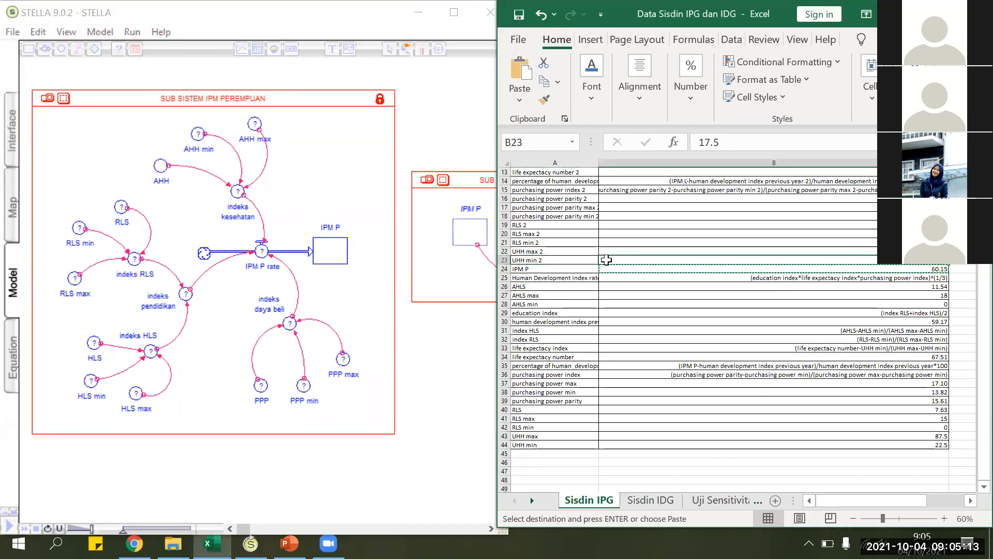
{"action": "left_click", "coordinate": [198, 134]}
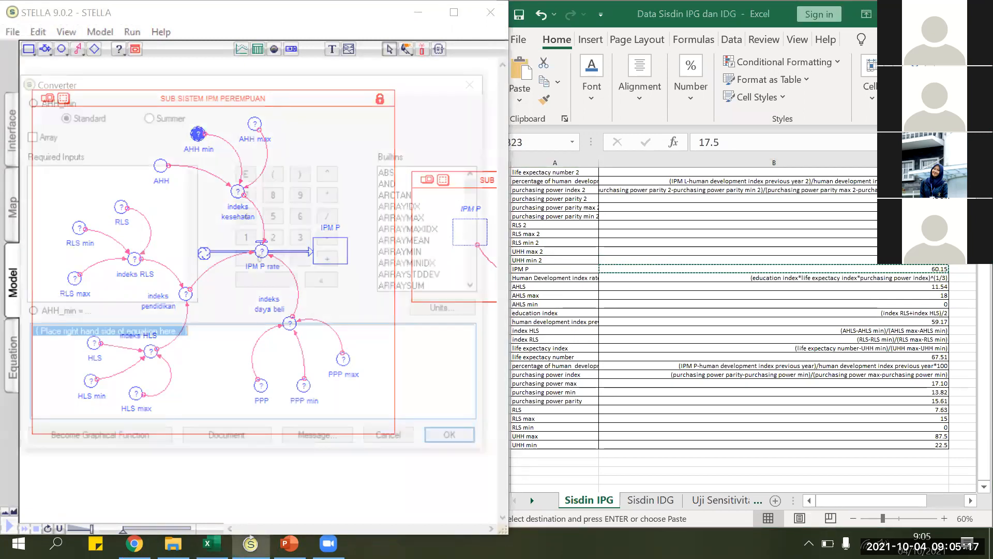
{"action": "key", "text": "ctrl+v"}
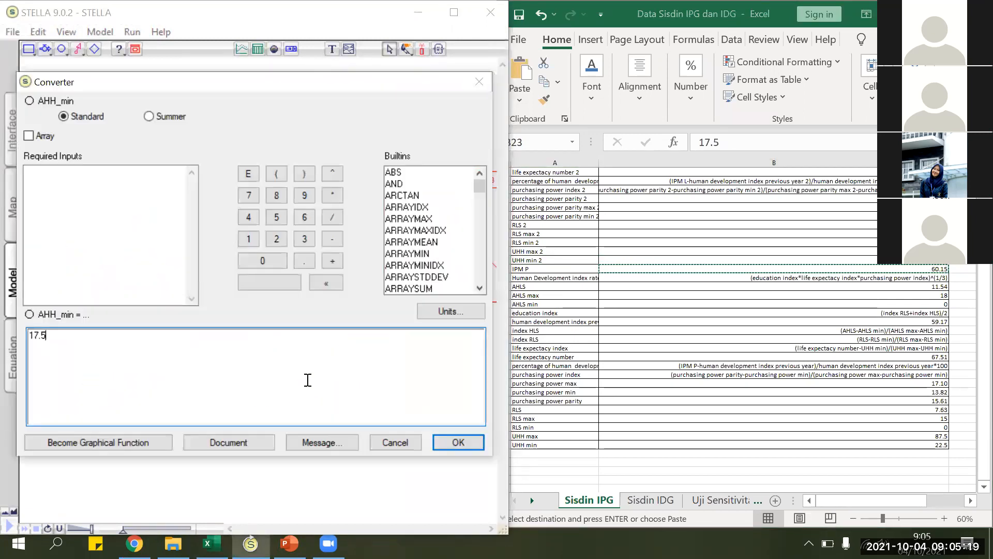
{"action": "left_click", "coordinate": [458, 442]}
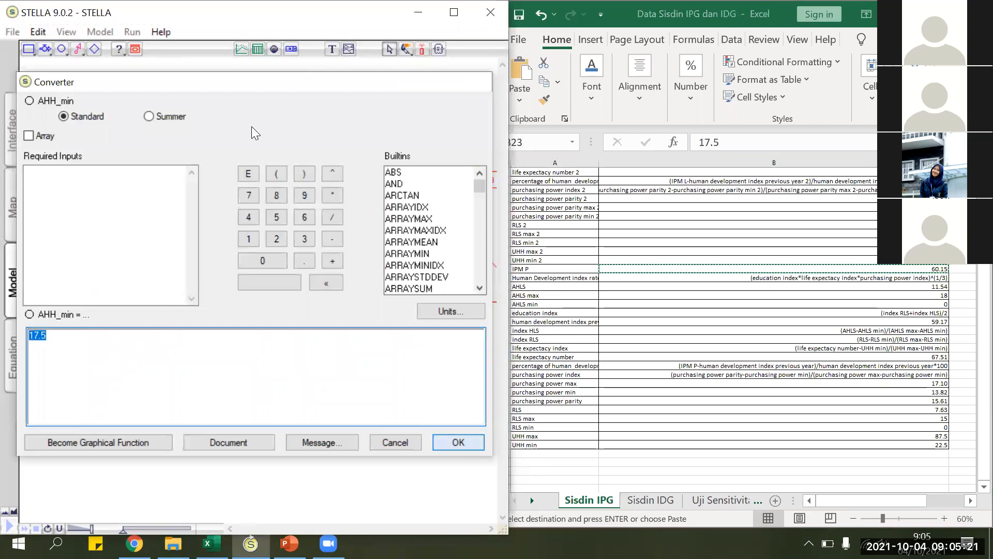
Step: Define the AHH max converter in SUB SISTEM IPM PEREMPUAN as 82.5
{"action": "double_click", "coordinate": [254, 124]}
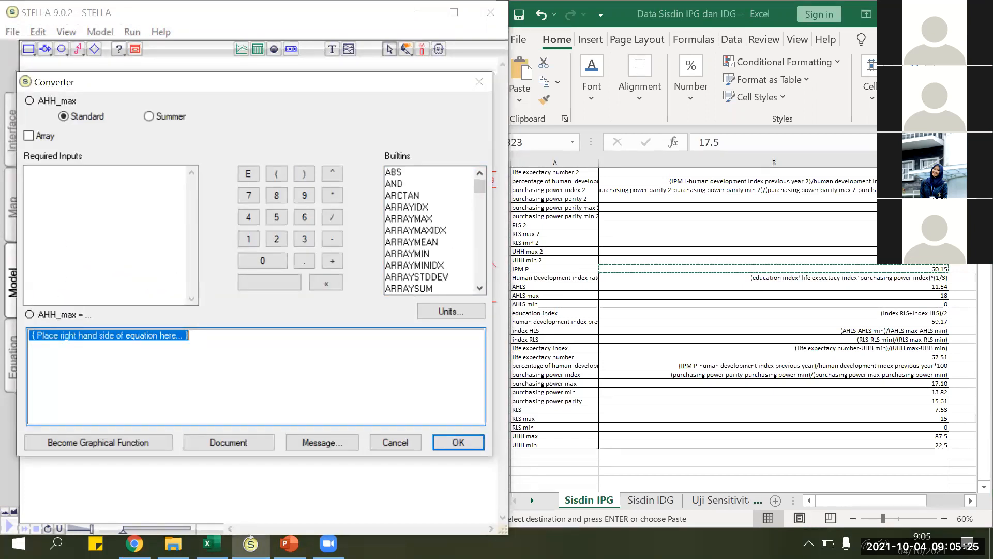
{"action": "type", "text": "82.5"}
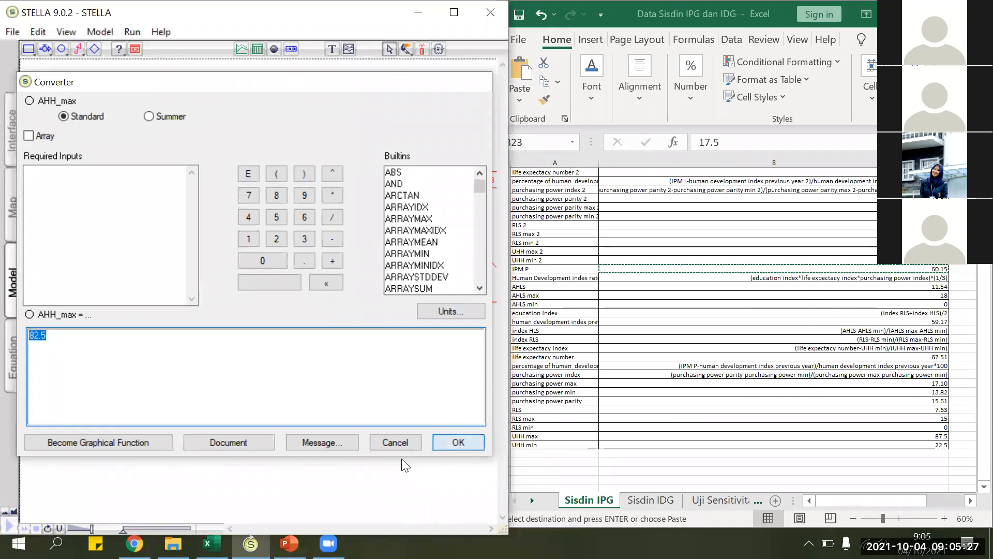
{"action": "key", "text": "Return"}
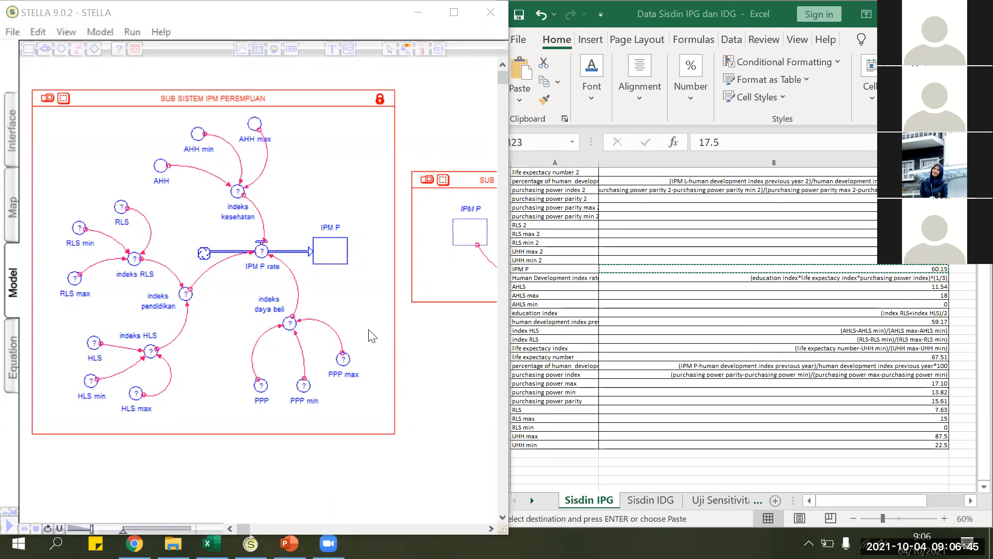
{"action": "left_click", "coordinate": [394, 343]}
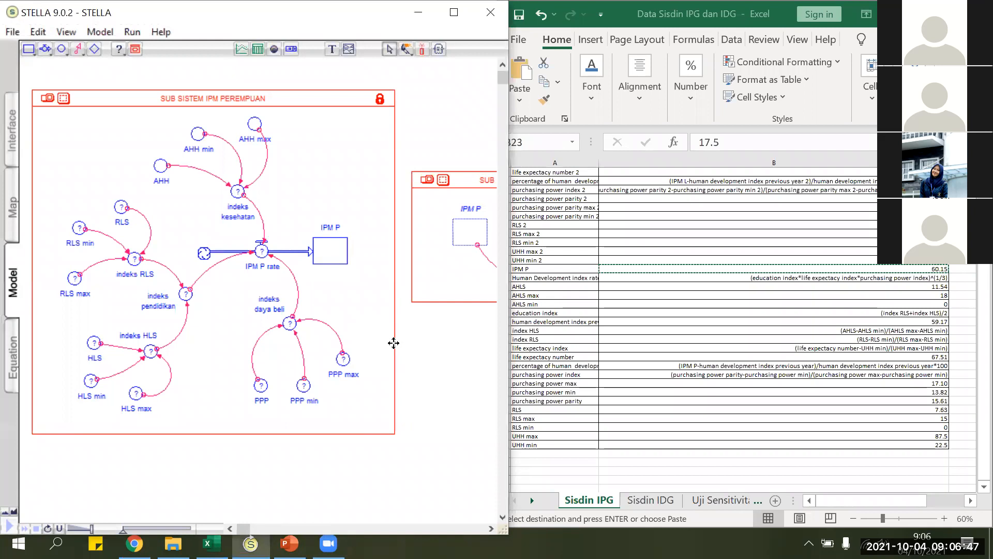
{"action": "left_click", "coordinate": [607, 465]}
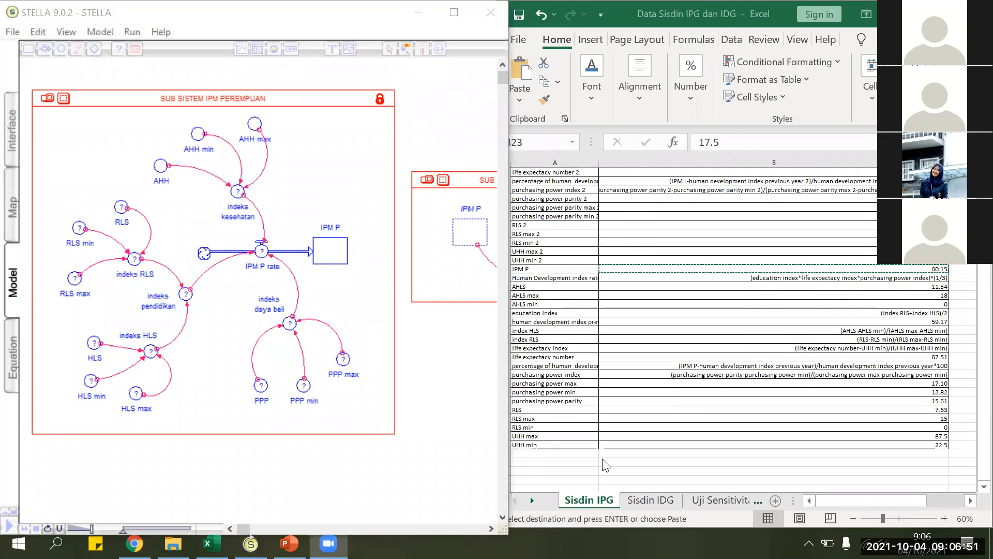
{"action": "left_click", "coordinate": [129, 216]}
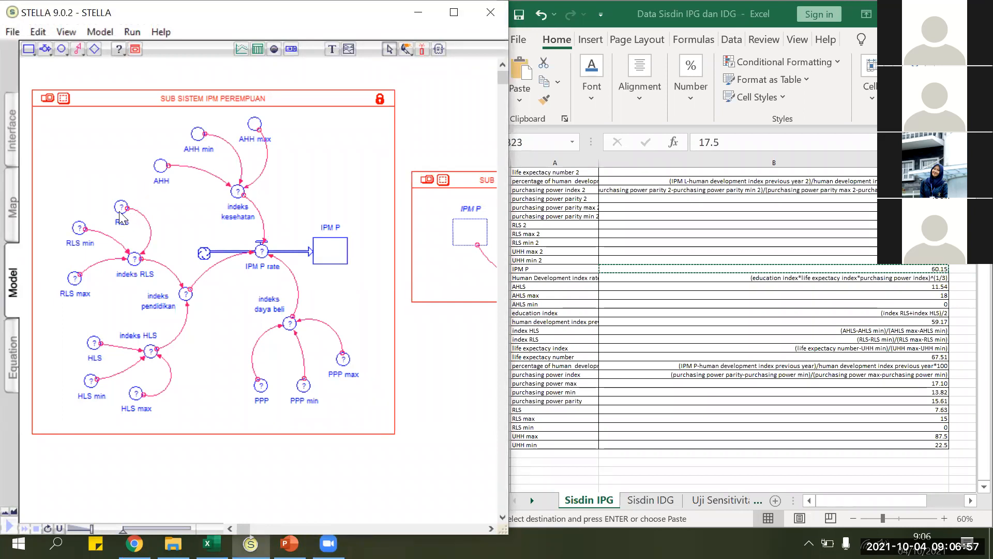
Step: Define the RLS converter in SUB SISTEM IPM PEREMPUAN as 7.63, the RLS value in the Sisdin IPG sheet
{"action": "double_click", "coordinate": [121, 208]}
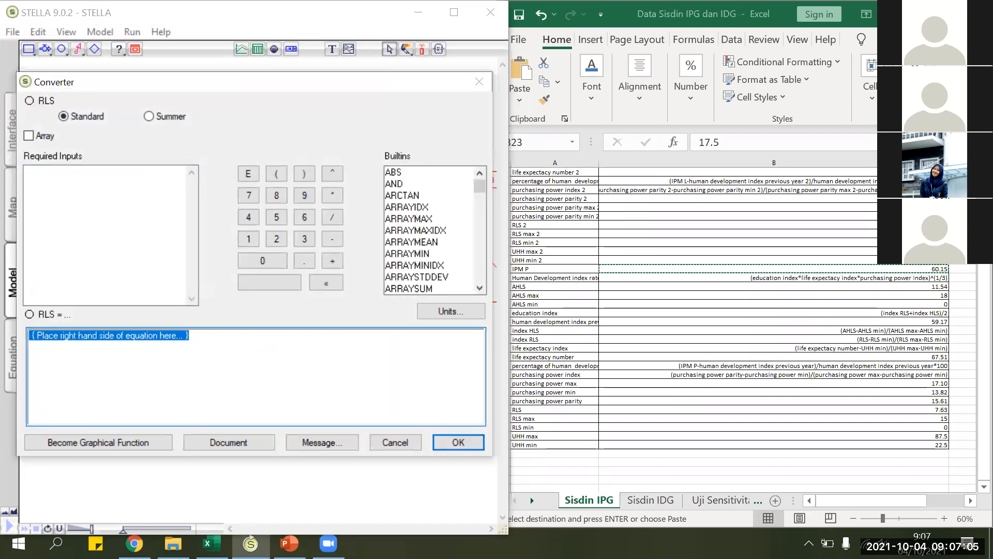
{"action": "type", "text": "7"}
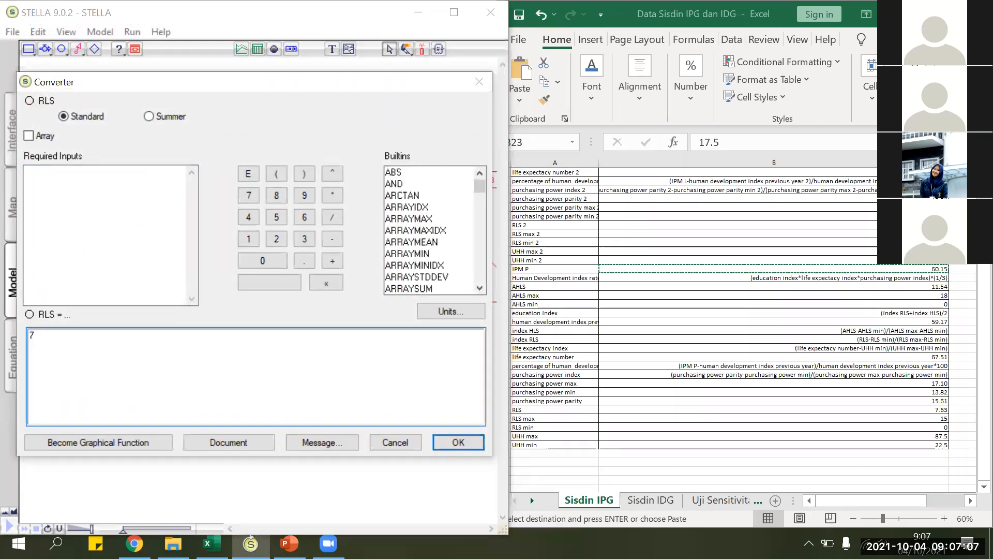
{"action": "type", "text": ".63"}
{"action": "key", "text": "Return"}
Step: Define the RLS min converter as 0 and the RLS max converter as 15
{"action": "double_click", "coordinate": [78, 228]}
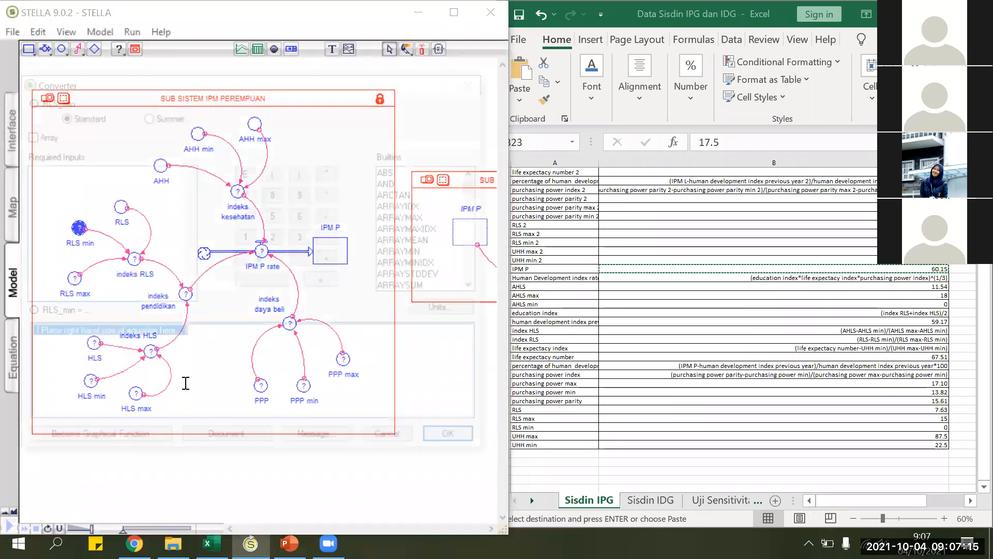
{"action": "type", "text": "0"}
{"action": "left_click", "coordinate": [446, 442]}
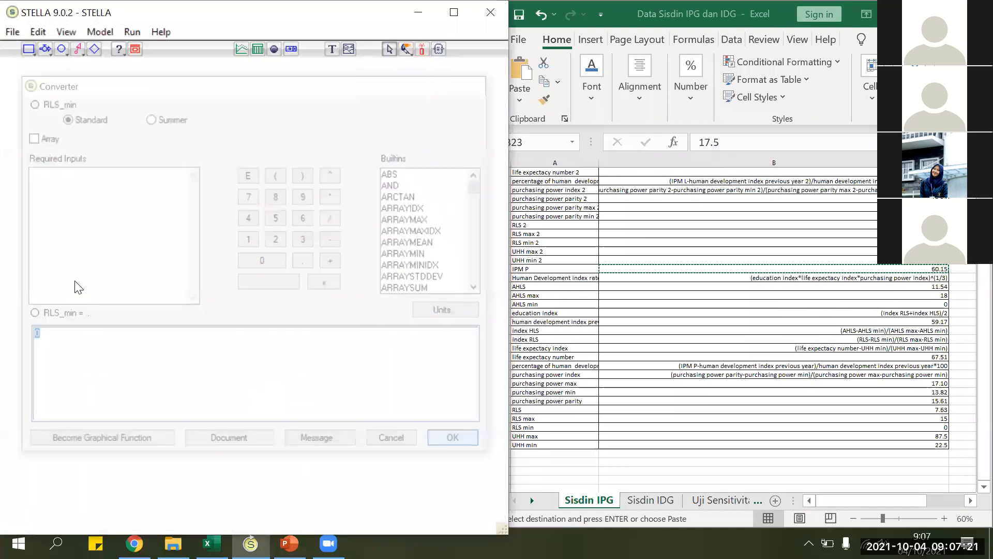
{"action": "double_click", "coordinate": [75, 279]}
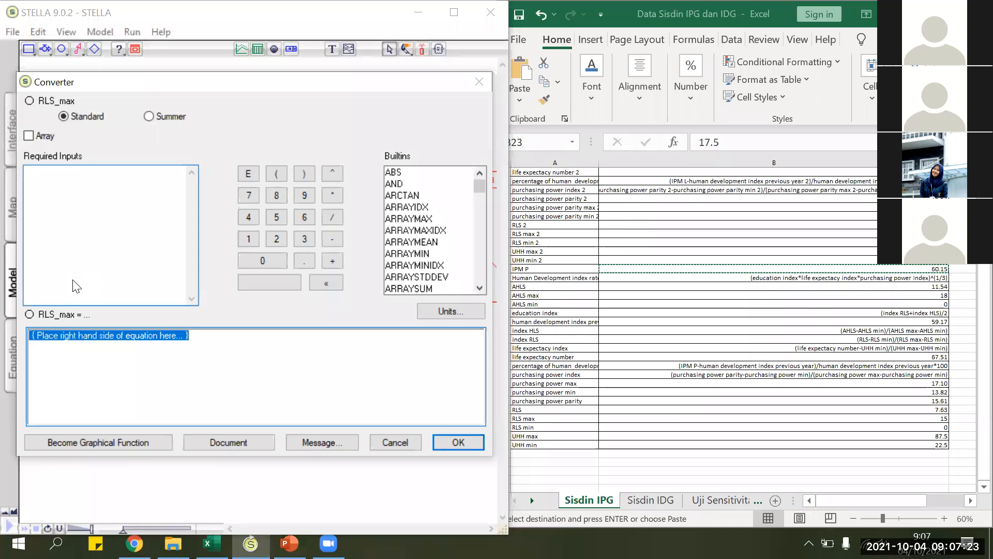
{"action": "type", "text": "15"}
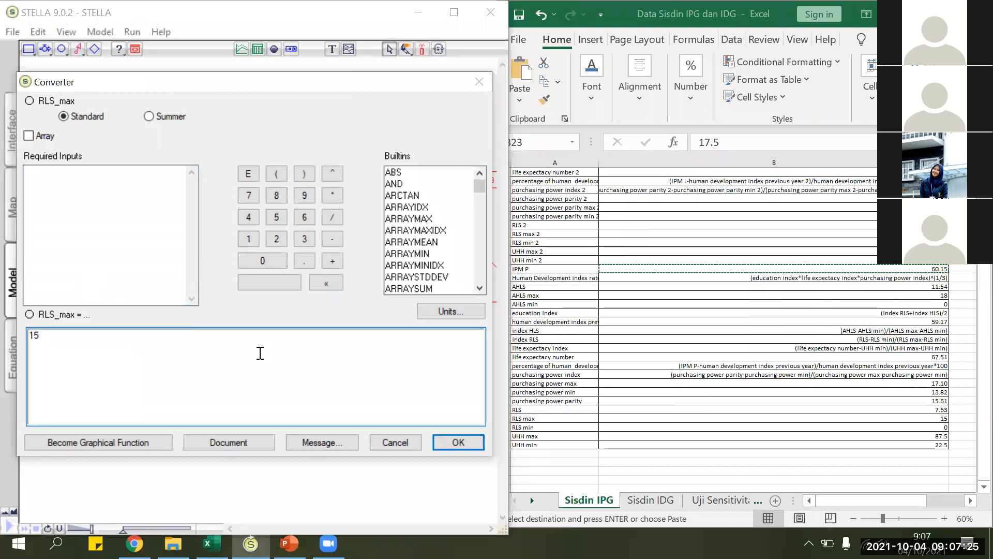
{"action": "left_click", "coordinate": [458, 441]}
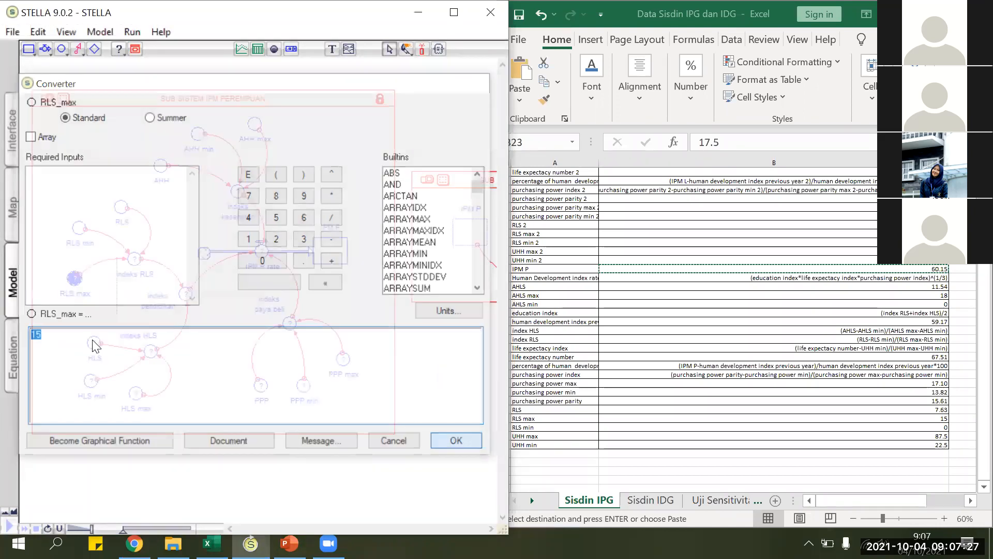
Step: Define the HLS converter as 11.54, the AHLS value in the Sisdin IPG sheet
{"action": "double_click", "coordinate": [93, 339]}
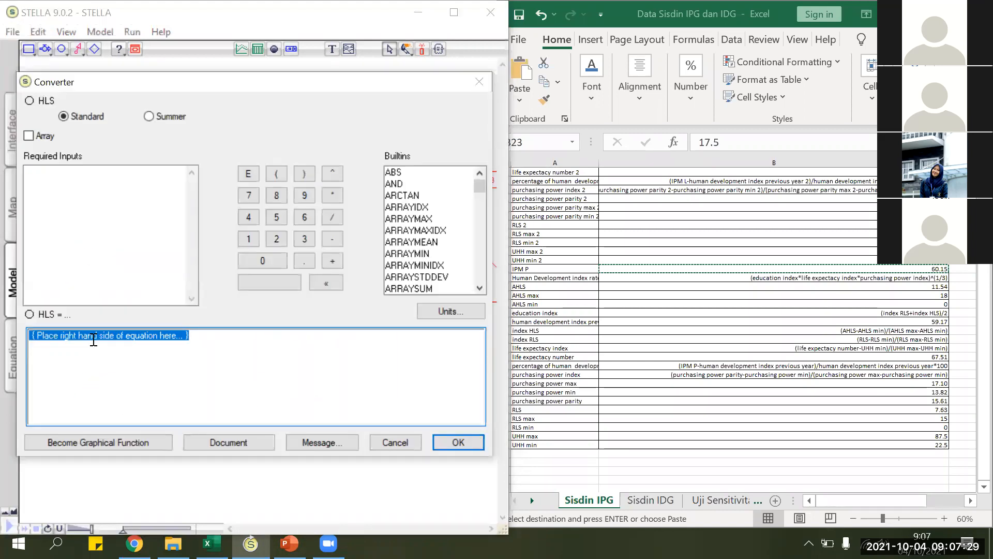
{"action": "type", "text": "11"}
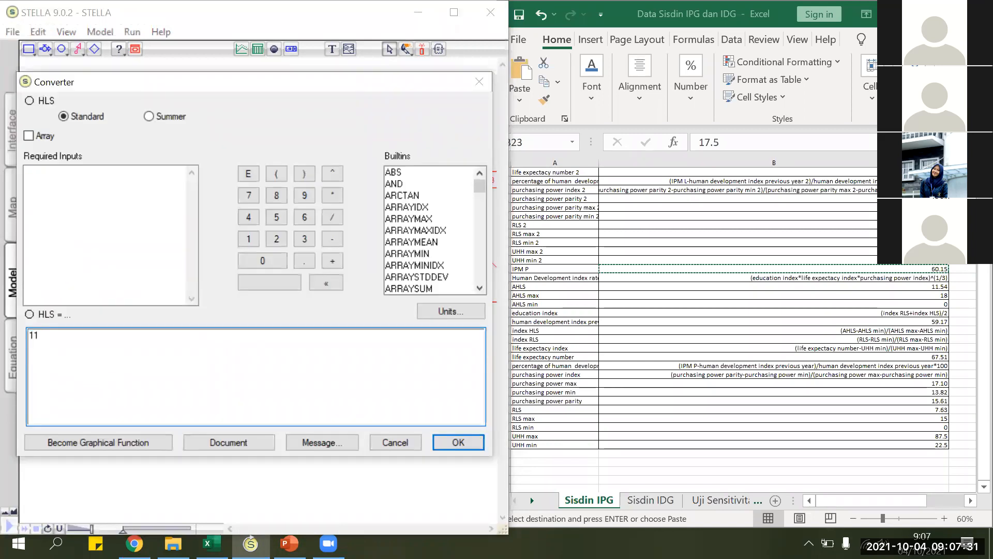
{"action": "type", "text": ".54"}
{"action": "left_click", "coordinate": [465, 444]}
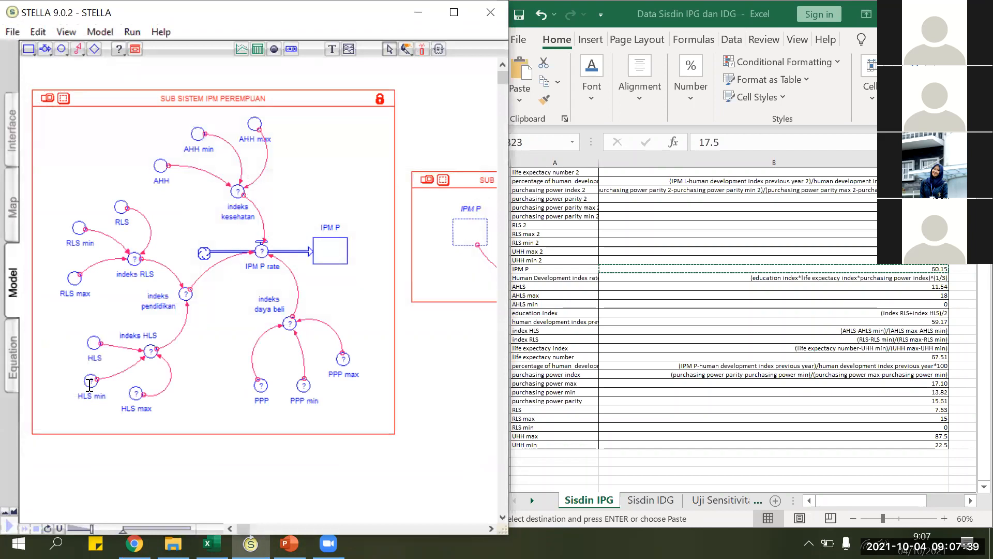
Step: Define the HLS min converter as 0 and the HLS max converter as 18
{"action": "double_click", "coordinate": [91, 383]}
{"action": "type", "text": "0"}
{"action": "left_click", "coordinate": [439, 440]}
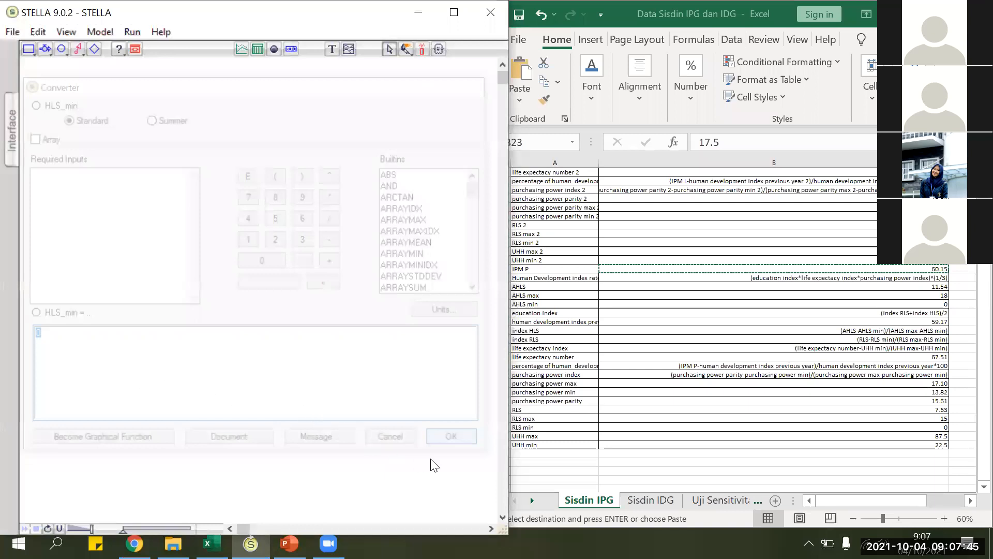
{"action": "type", "text": "18"}
{"action": "left_click", "coordinate": [464, 442]}
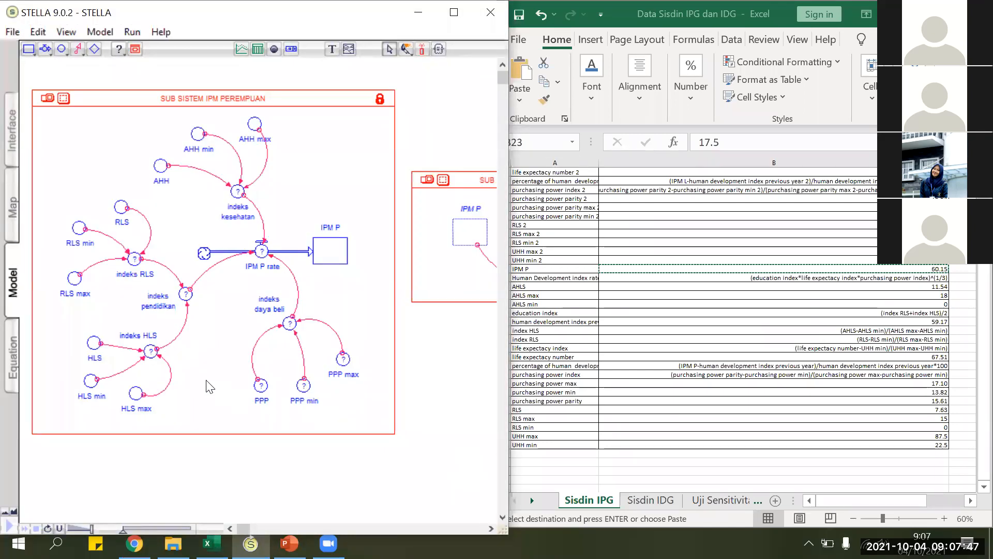
Step: Define the PPP converter as 15.61, the purchasing power parity value in cell B39 of the Sisdin IPG sheet
{"action": "double_click", "coordinate": [261, 389]}
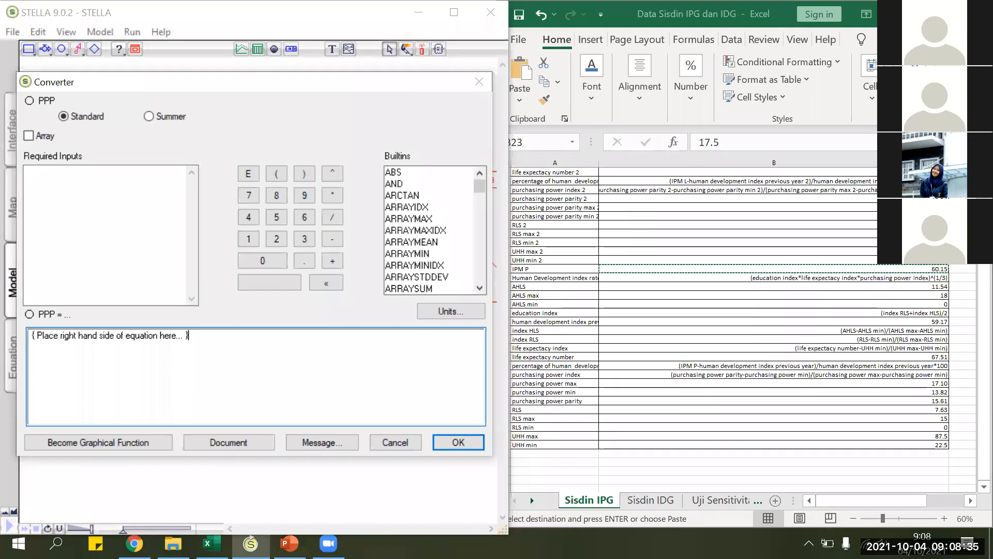
{"action": "left_click", "coordinate": [806, 223]}
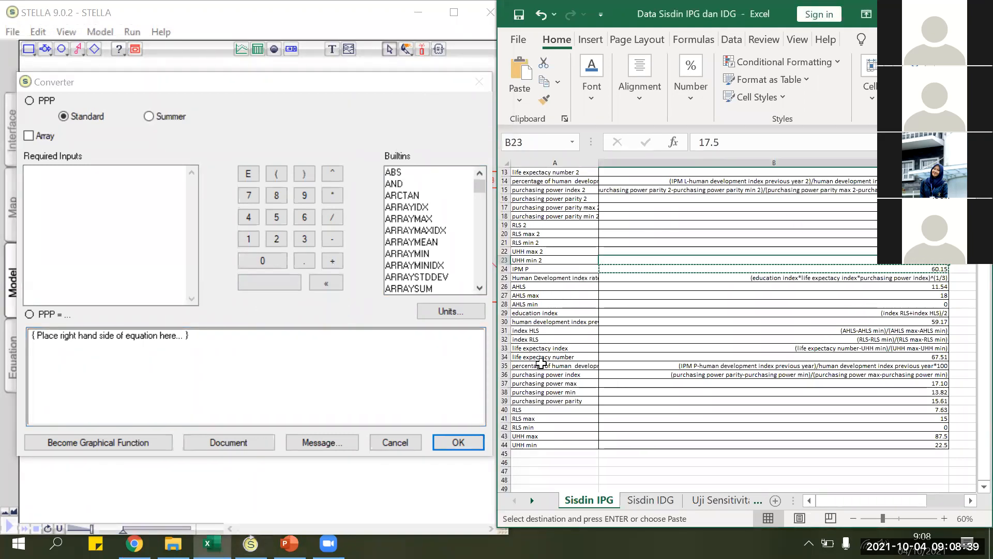
{"action": "left_click", "coordinate": [257, 344]}
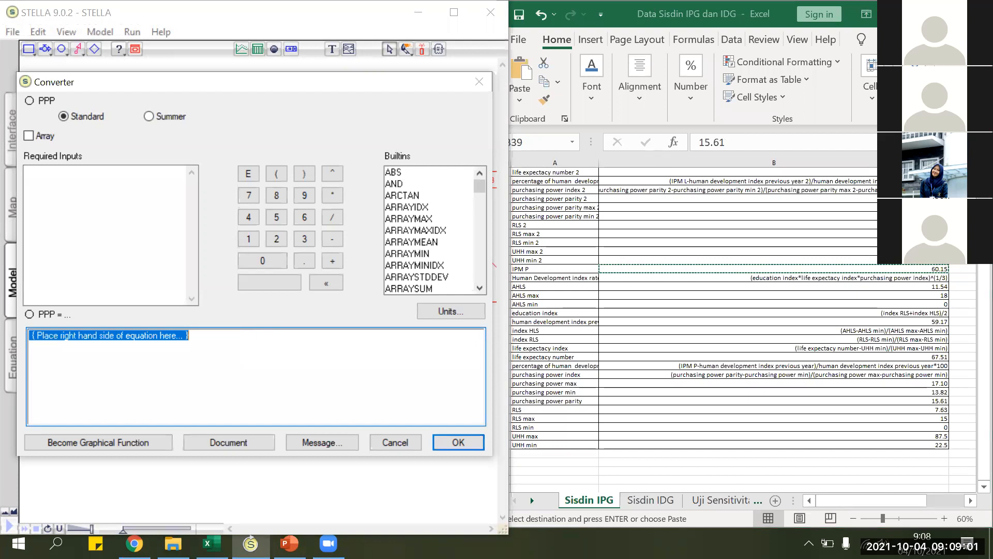
{"action": "type", "text": "15.61"}
Step: Define the PPP min converter as 13.82, the purchasing power min value in the Sisdin IPG sheet
{"action": "type", "text": "18"}
{"action": "key", "text": "BackSpace"}
{"action": "type", "text": "3"}
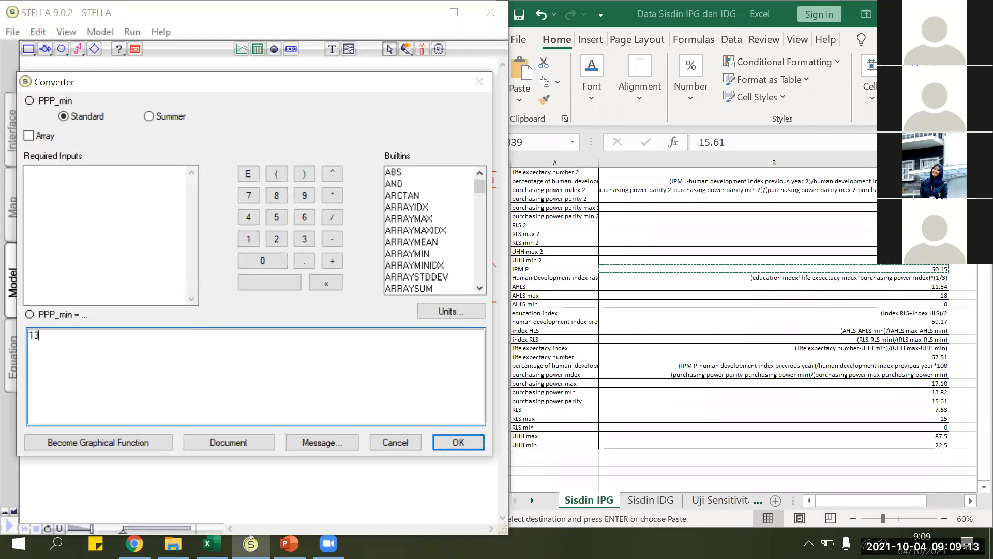
{"action": "type", "text": ".82"}
{"action": "left_click", "coordinate": [445, 441]}
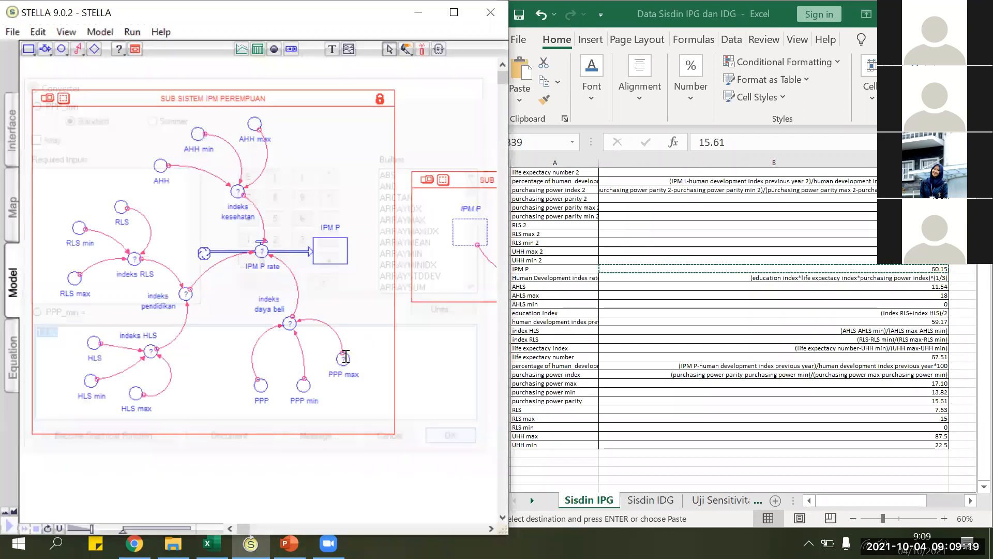
Step: Define the PPP max converter as 17.10, the purchasing power max value in the Sisdin IPG sheet
{"action": "left_click", "coordinate": [345, 357]}
{"action": "double_click", "coordinate": [344, 357]}
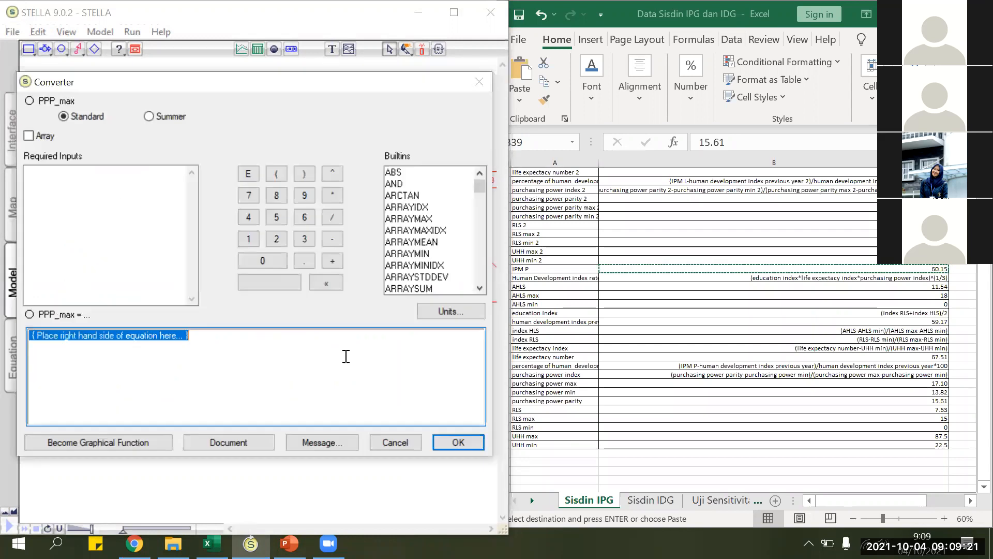
{"action": "type", "text": "17.10"}
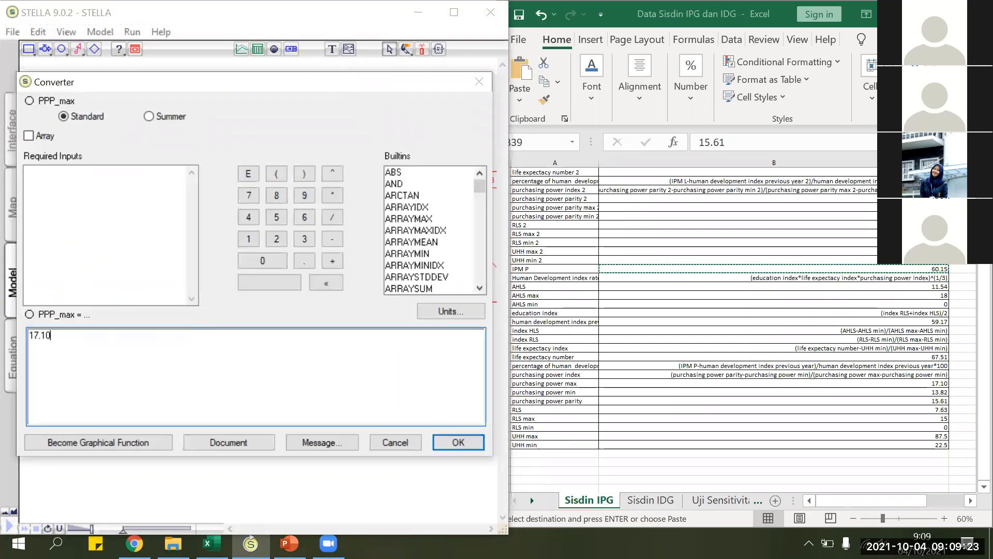
{"action": "left_click", "coordinate": [459, 443]}
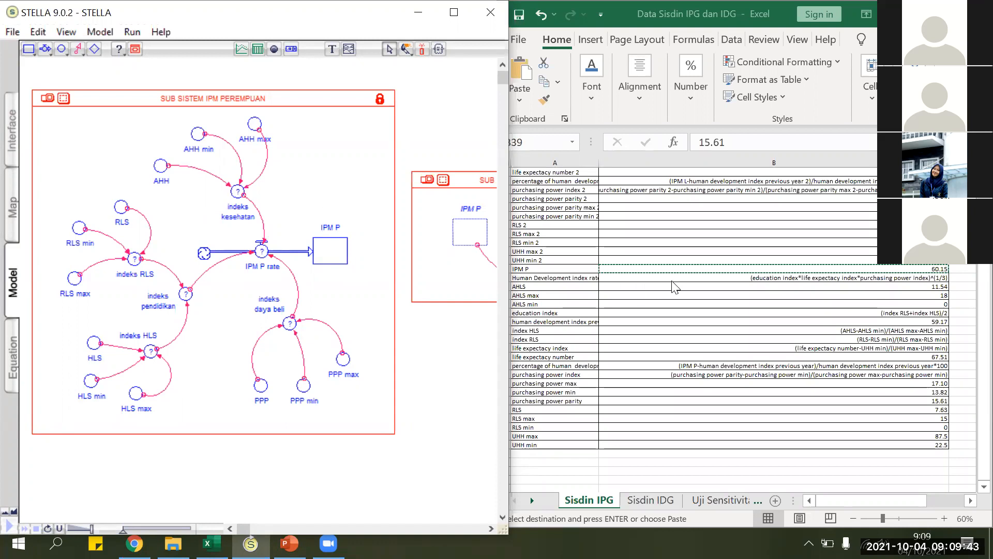
Step: Open the indeks kesehatan converter and check the life expectacy index formula in cell B33 of the Sisdin IPG sheet
{"action": "left_click", "coordinate": [600, 349]}
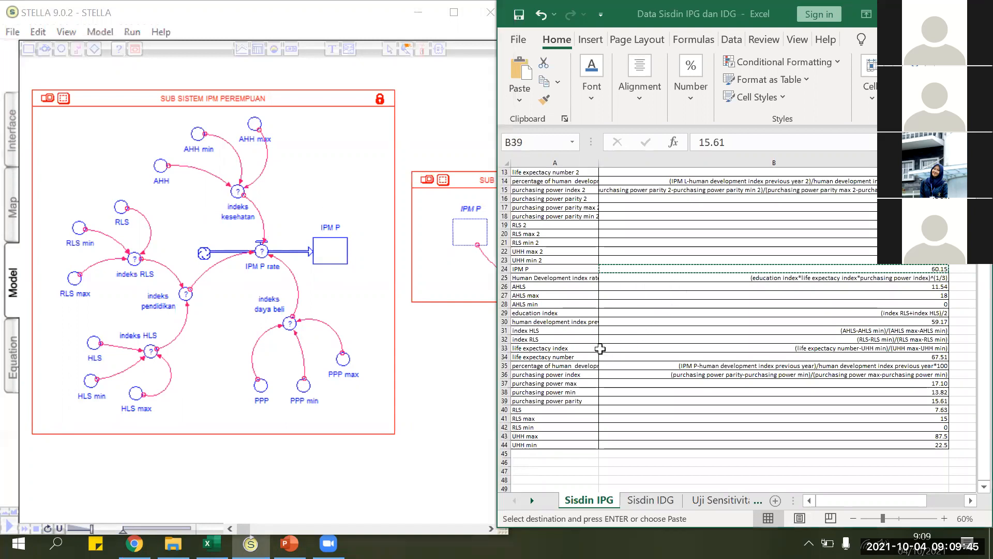
{"action": "left_click", "coordinate": [600, 349]}
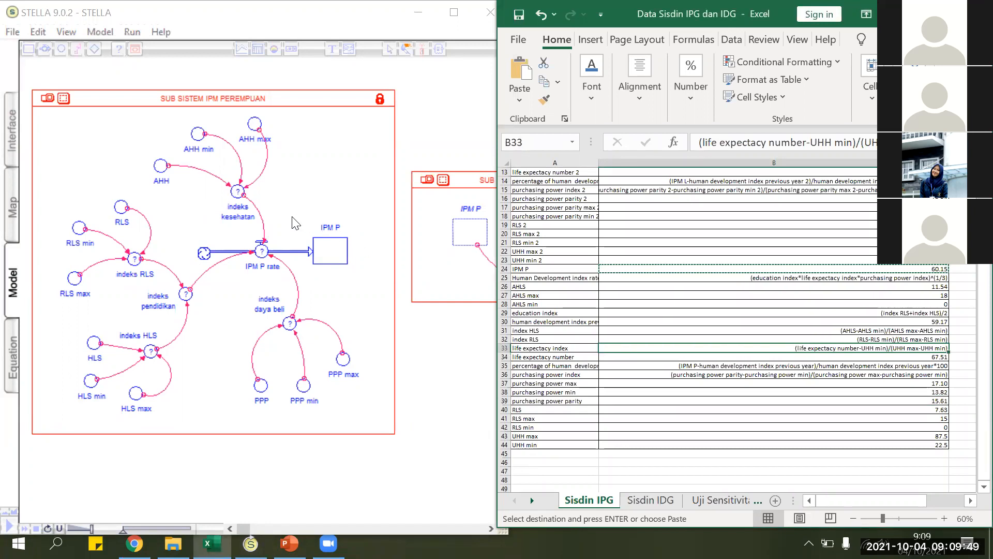
{"action": "left_click", "coordinate": [238, 192]}
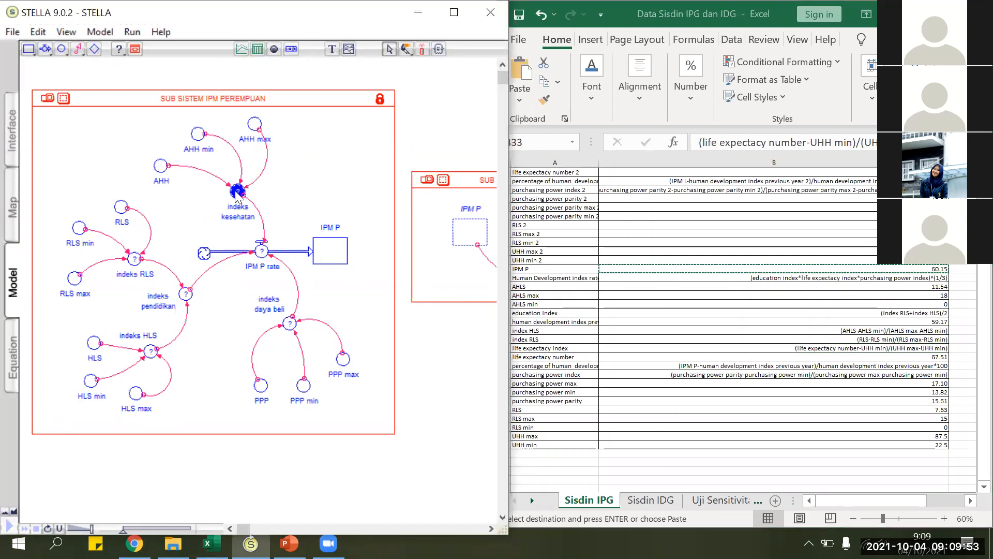
{"action": "double_click", "coordinate": [237, 193]}
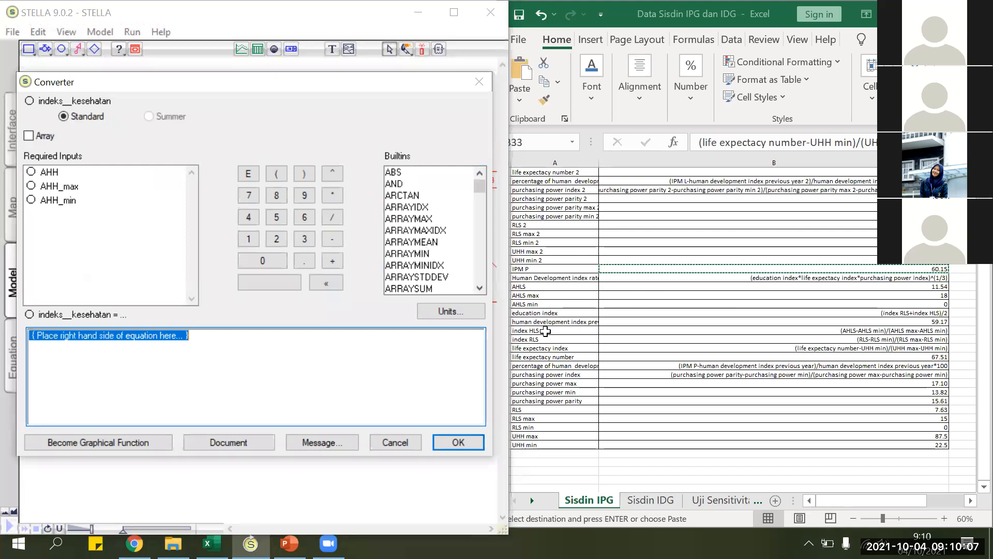
{"action": "left_click", "coordinate": [768, 347]}
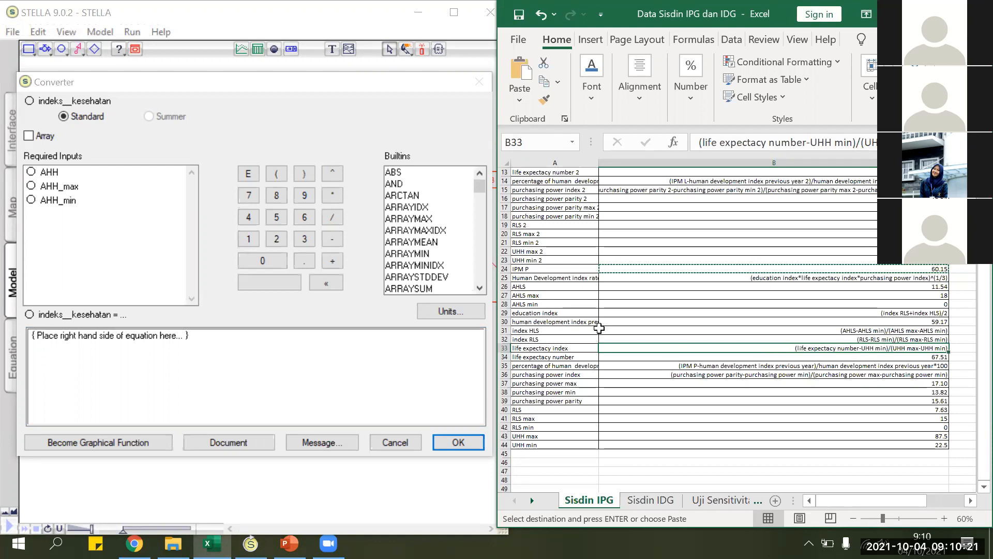
{"action": "left_click", "coordinate": [179, 350]}
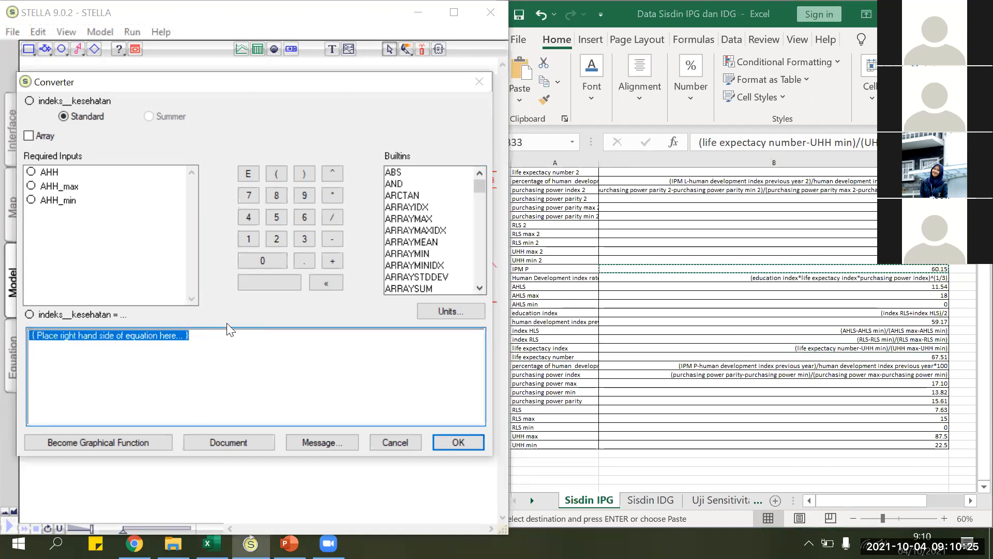
{"action": "key", "text": "BackSpace"}
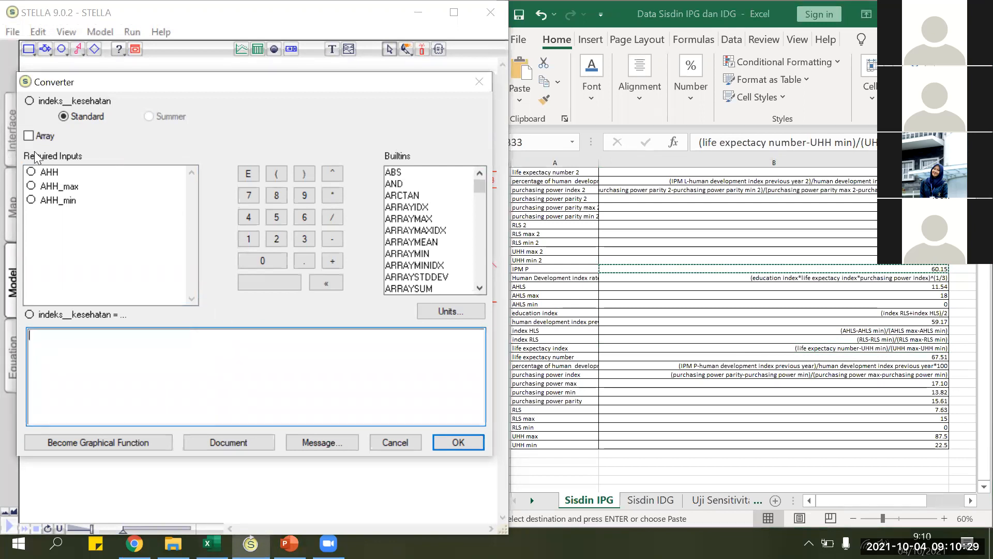
{"action": "left_click", "coordinate": [104, 212]}
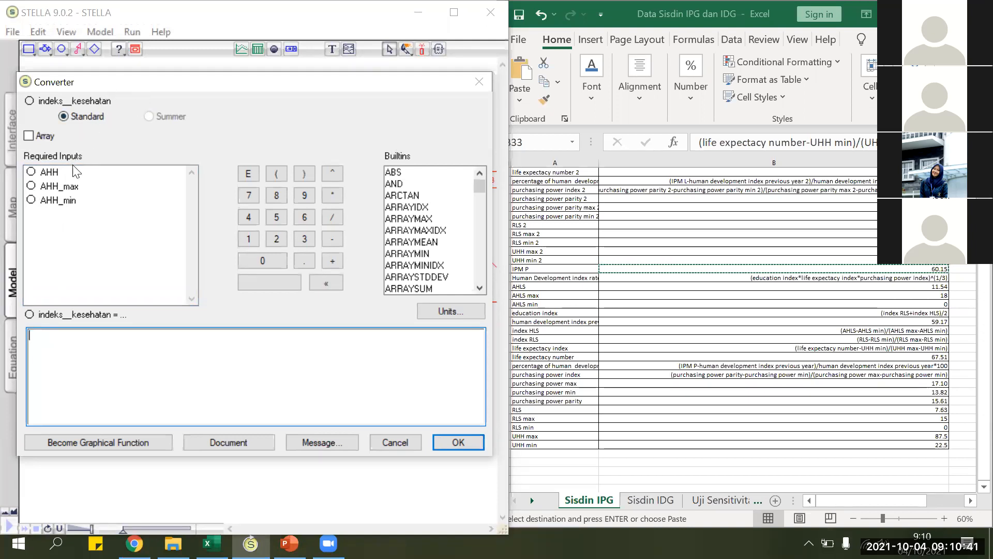
{"action": "left_click_drag", "start_coordinate": [124, 86], "coordinate": [147, 104]}
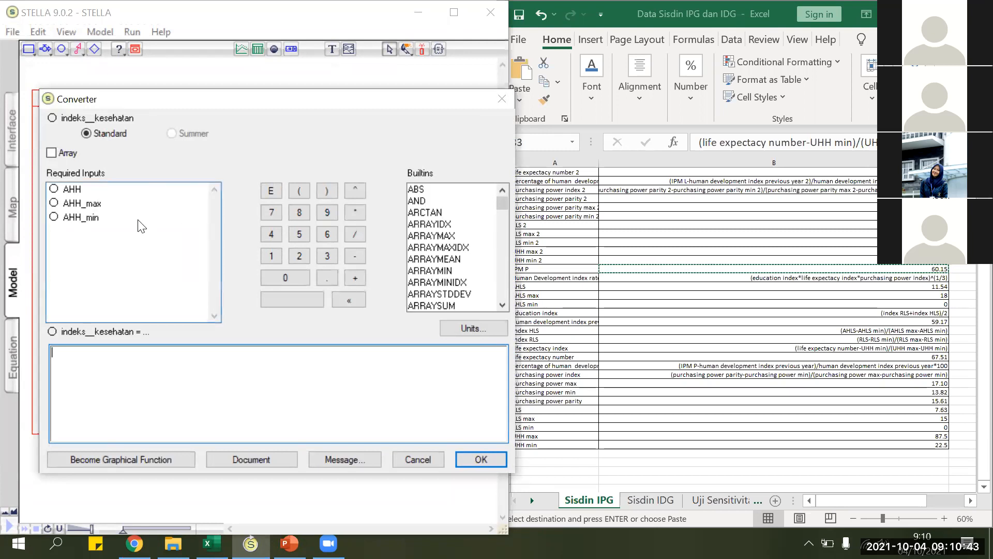
{"action": "left_click", "coordinate": [479, 459]}
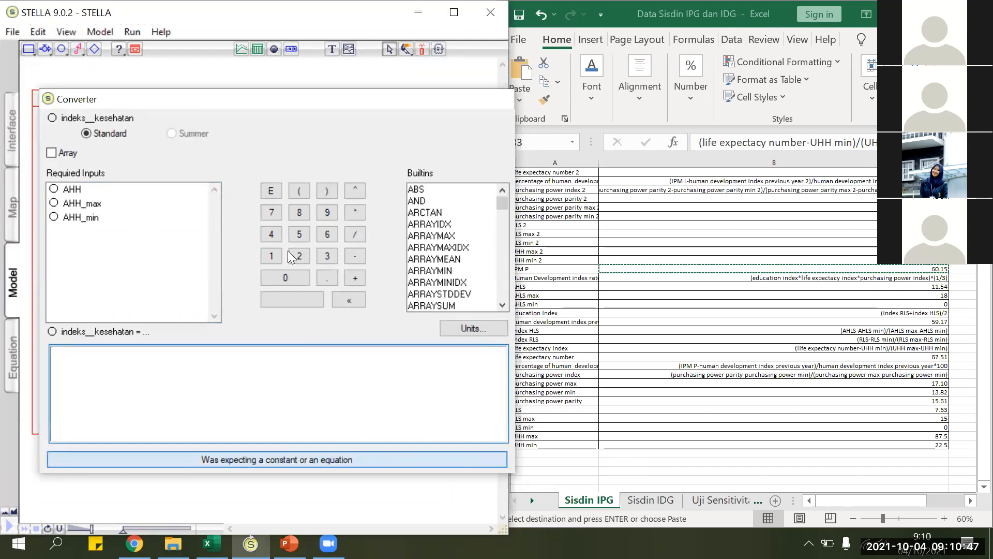
{"action": "key", "text": "Escape"}
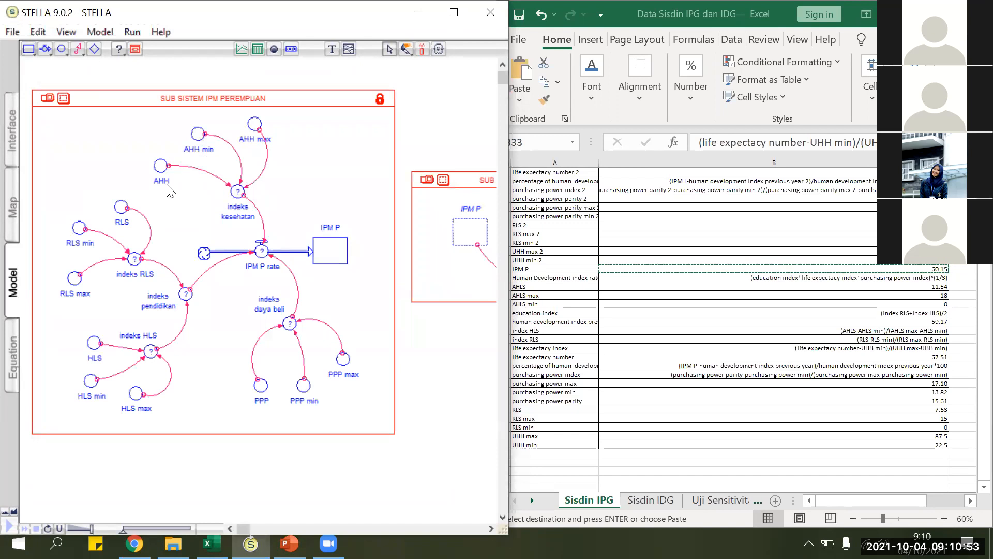
Step: Define the indeks kesehatan converter as (AHH-AHH_min)/(AHH_max-AHH_min), following the life expectacy index formula in the Sisdin IPG sheet
{"action": "left_click", "coordinate": [205, 144]}
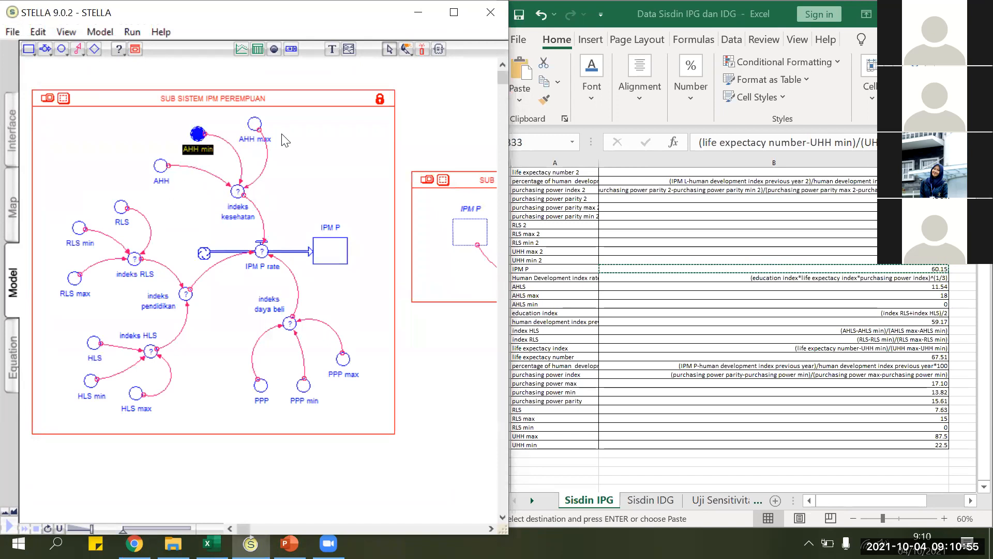
{"action": "left_click", "coordinate": [238, 191]}
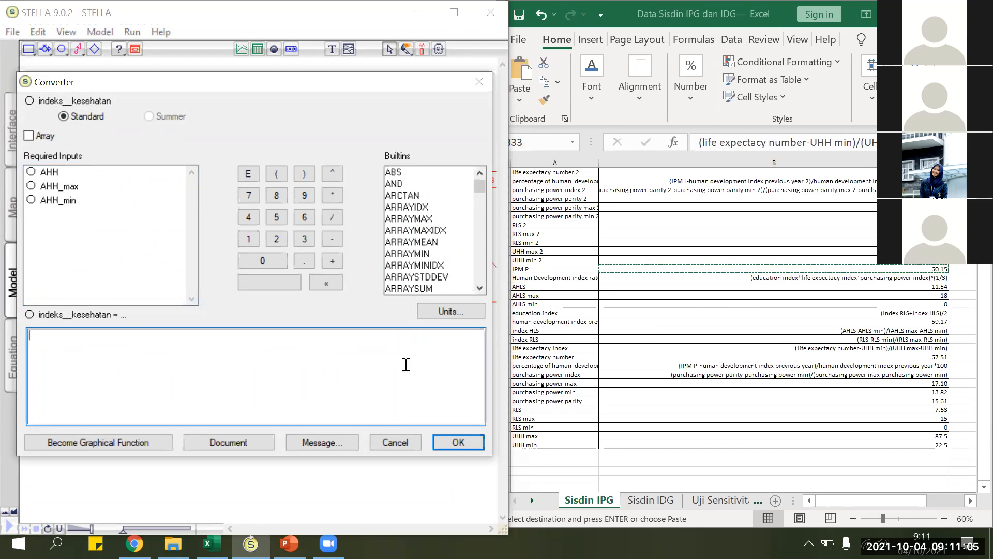
{"action": "left_click", "coordinate": [277, 174]}
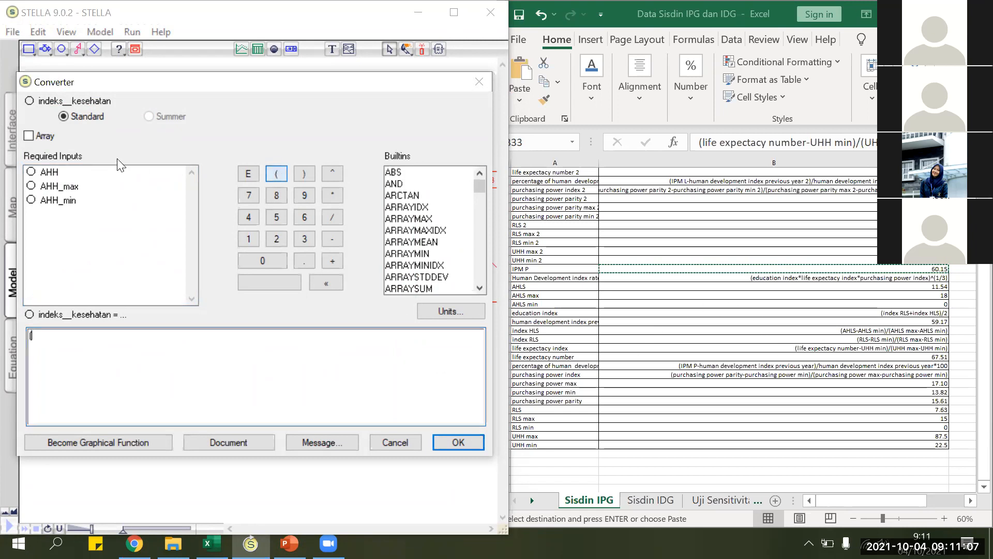
{"action": "left_click", "coordinate": [57, 175]}
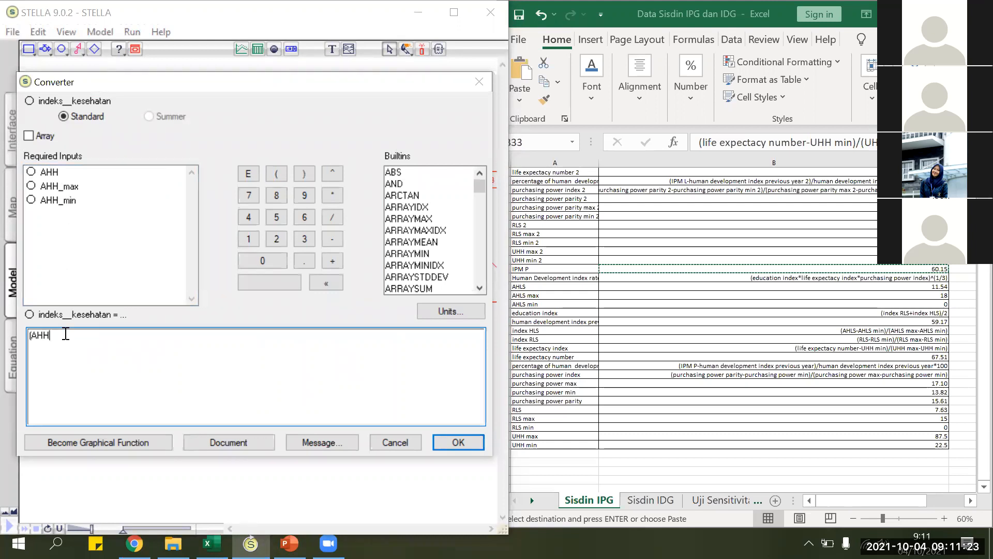
{"action": "left_click", "coordinate": [332, 239]}
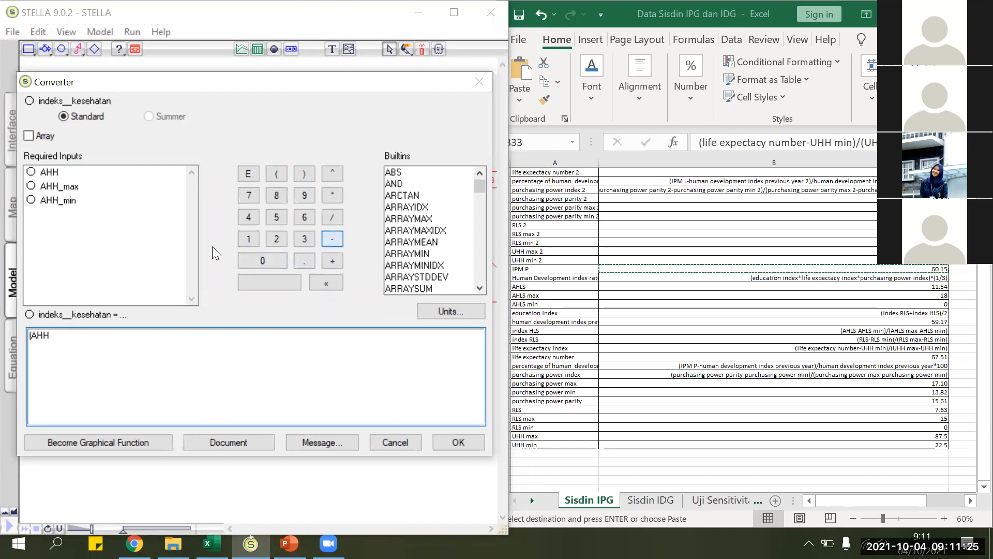
{"action": "left_click", "coordinate": [58, 200]}
{"action": "left_click", "coordinate": [304, 173]}
{"action": "left_click", "coordinate": [332, 217]}
{"action": "left_click", "coordinate": [276, 173]}
{"action": "left_click", "coordinate": [59, 189]}
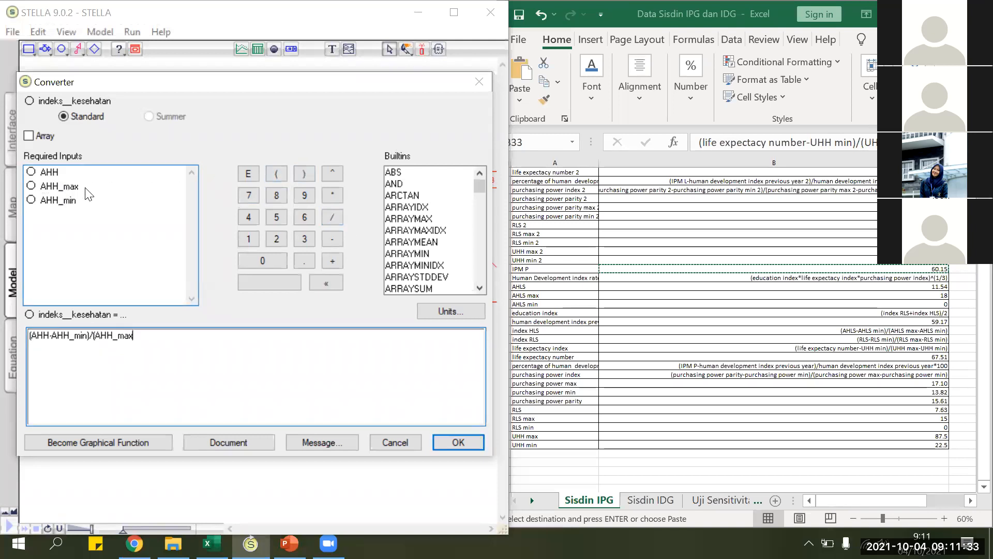
{"action": "left_click", "coordinate": [332, 238]}
{"action": "left_click", "coordinate": [75, 203]}
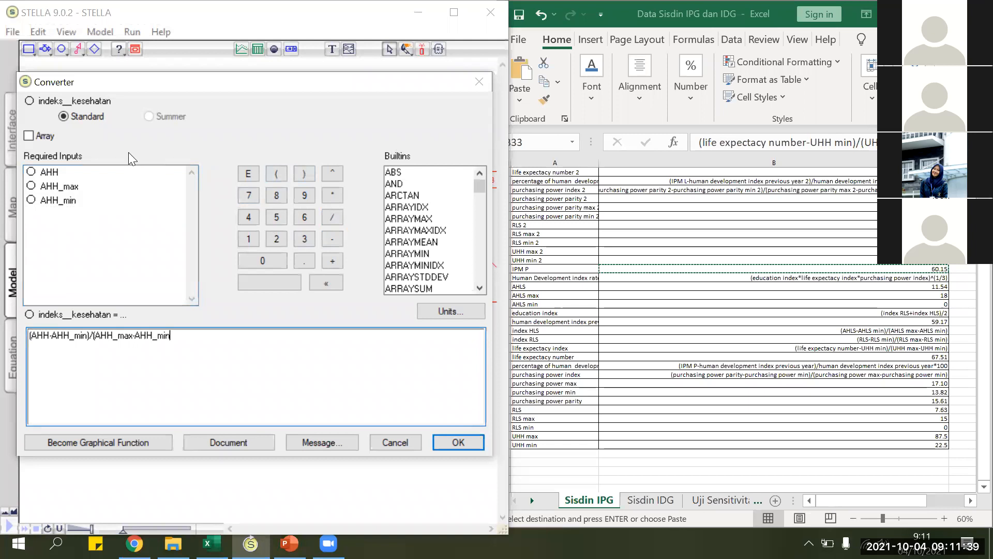
{"action": "left_click", "coordinate": [304, 176]}
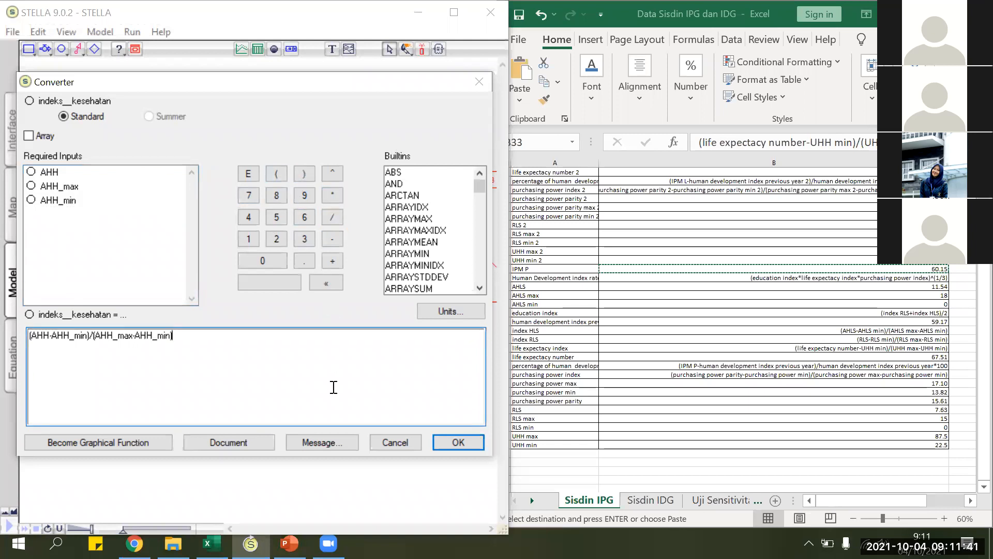
{"action": "left_click", "coordinate": [442, 446]}
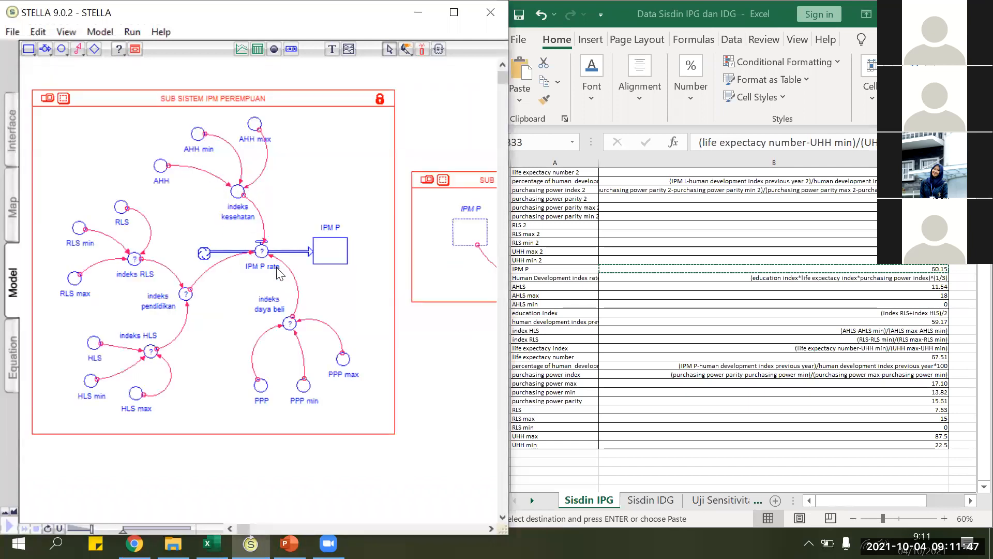
Step: Define the indeks RLS converter as (RLS-RLS_min)/(RLS_max-RLS_min), following the Index RLS formula in the Sisdin IPG sheet
{"action": "double_click", "coordinate": [135, 259]}
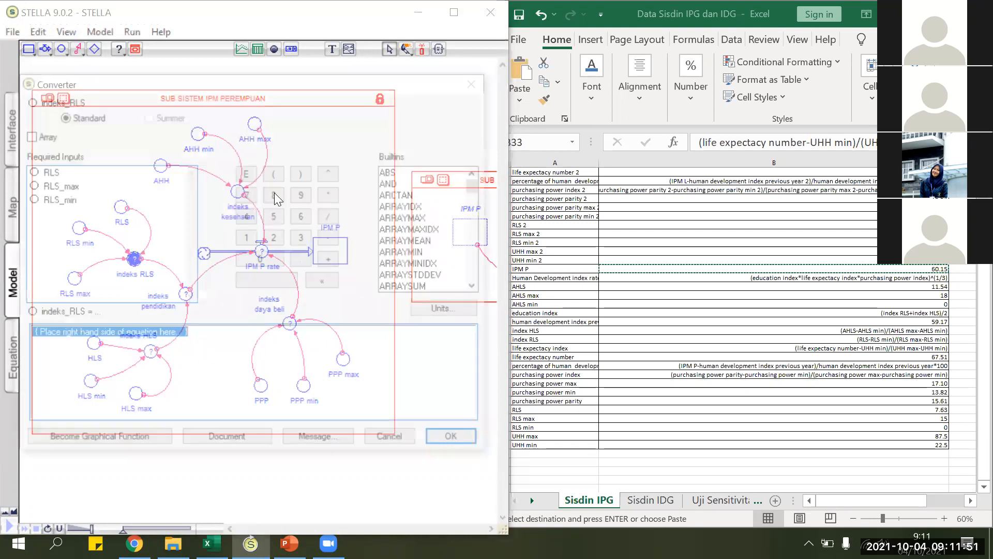
{"action": "left_click", "coordinate": [276, 175]}
{"action": "left_click", "coordinate": [45, 175]}
{"action": "left_click", "coordinate": [323, 242]}
{"action": "left_click", "coordinate": [332, 239]}
{"action": "left_click", "coordinate": [57, 201]}
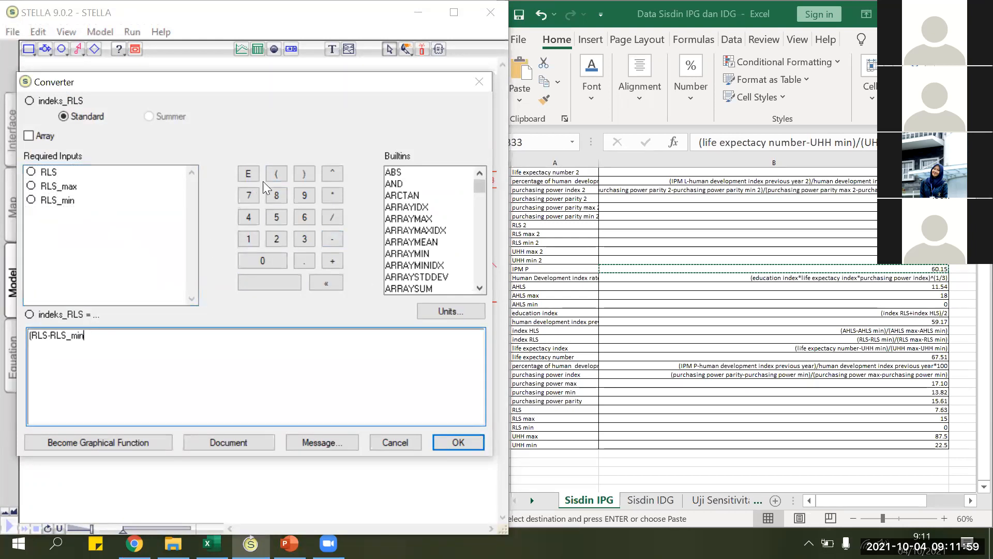
{"action": "left_click", "coordinate": [301, 175]}
{"action": "left_click", "coordinate": [332, 217]}
{"action": "left_click", "coordinate": [276, 174]}
{"action": "left_click", "coordinate": [68, 185]}
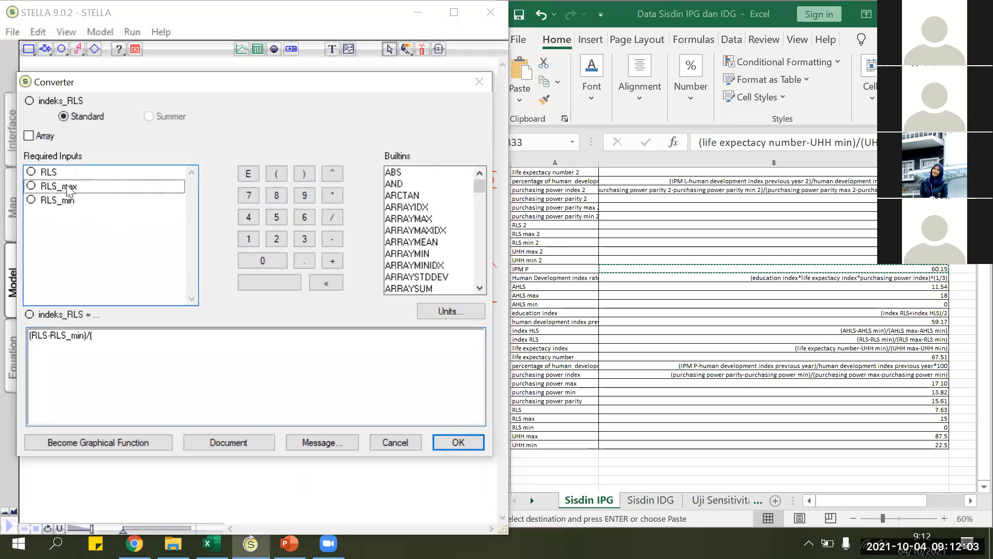
{"action": "left_click", "coordinate": [334, 238]}
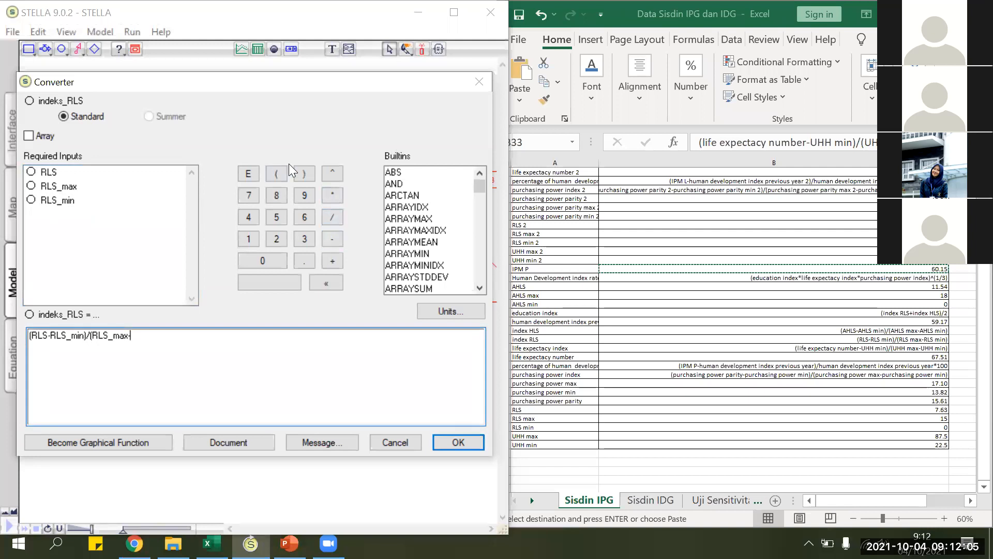
{"action": "left_click", "coordinate": [57, 200]}
{"action": "left_click", "coordinate": [303, 173]}
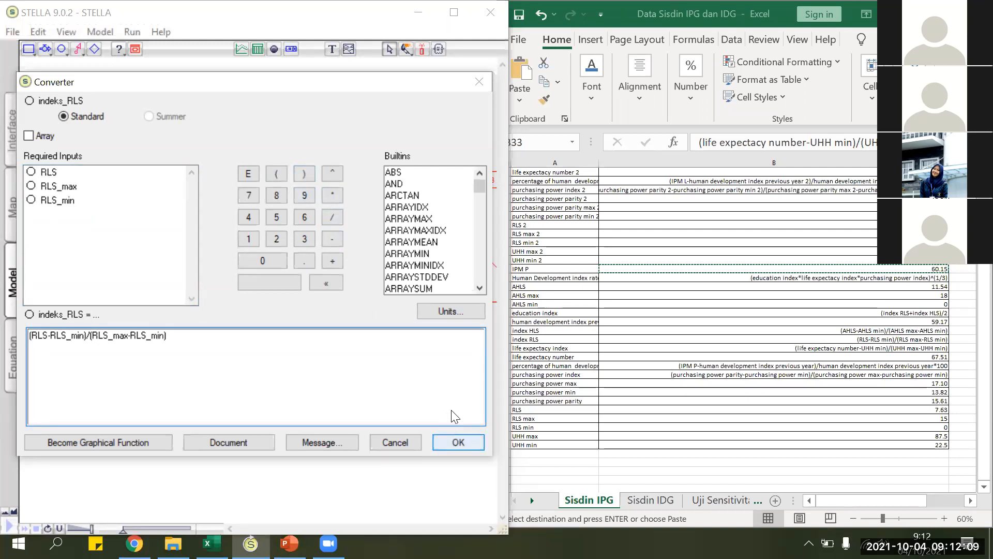
{"action": "key", "text": "Return"}
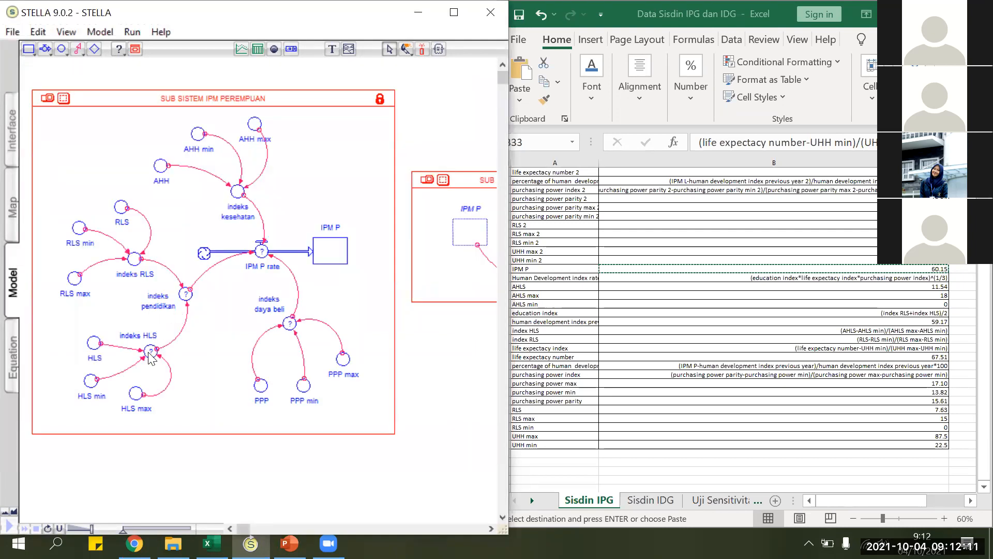
Step: Open the indeks HLS converter in the SUB SISTEM IPM PEREMPUAN sector for editing its equation
{"action": "double_click", "coordinate": [150, 356]}
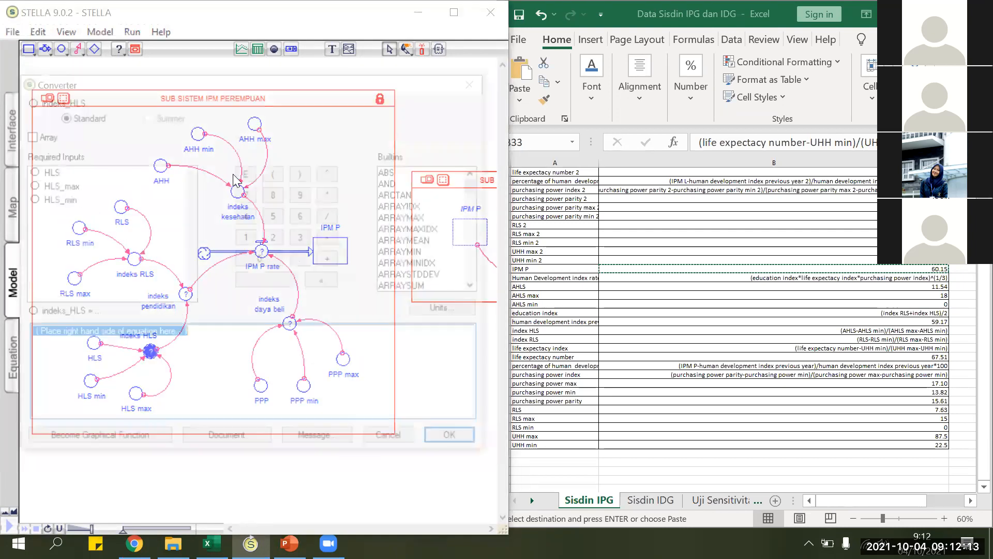
{"action": "left_click", "coordinate": [272, 170]}
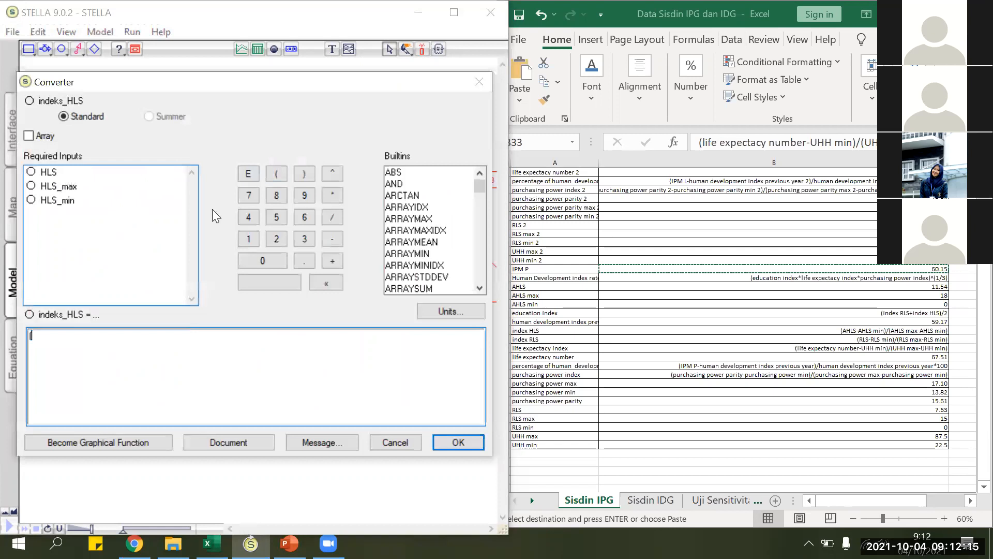
{"action": "left_click", "coordinate": [65, 199]}
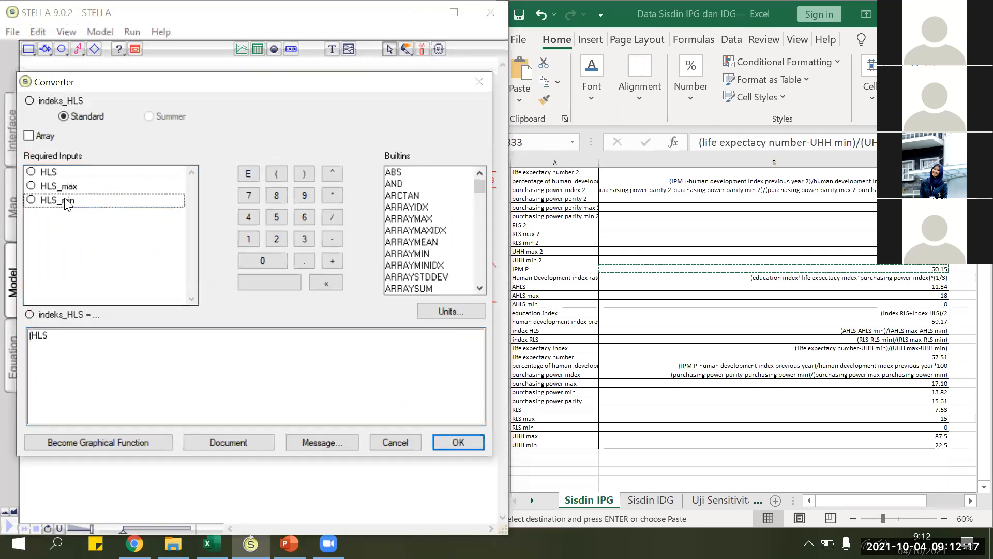
{"action": "key", "text": "BackSpace"}
{"action": "key", "text": "BackSpace"}
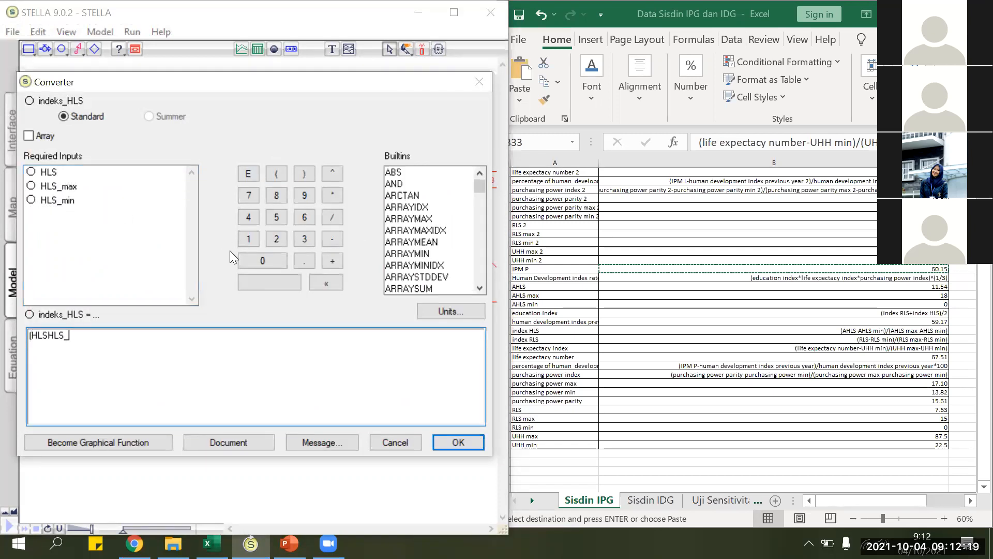
{"action": "key", "text": "BackSpace"}
{"action": "key", "text": "BackSpace"}
{"action": "key", "text": "BackSpace"}
{"action": "key", "text": "BackSpace"}
{"action": "key", "text": "BackSpace"}
{"action": "key", "text": "BackSpace"}
{"action": "key", "text": "BackSpace"}
{"action": "key", "text": "BackSpace"}
Step: Define the indeks HLS converter as (HLS-HLS_min)/(HLS_max-HLS_min), following the Index HLS formula in the Sisdin IPG sheet
{"action": "left_click", "coordinate": [277, 174]}
{"action": "left_click", "coordinate": [67, 173]}
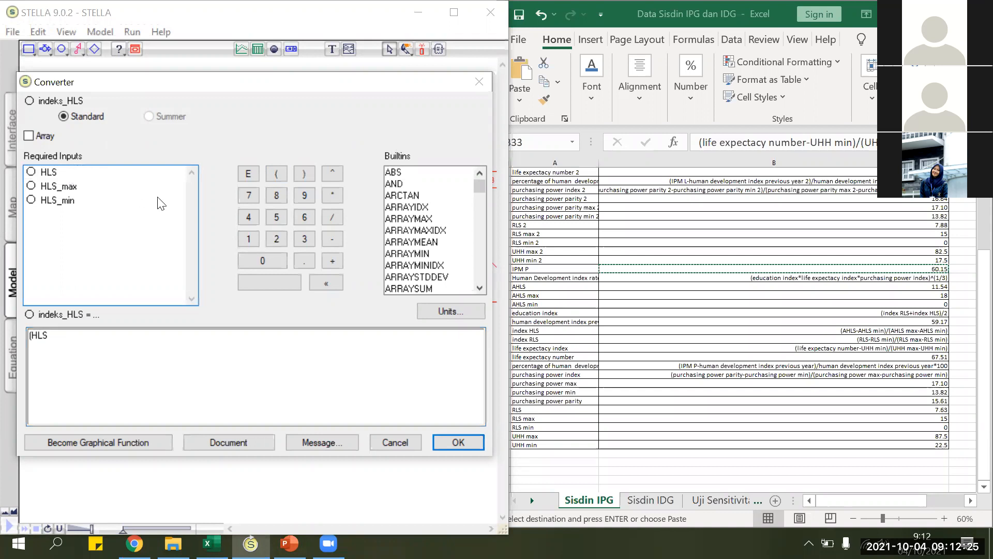
{"action": "left_click", "coordinate": [333, 238]}
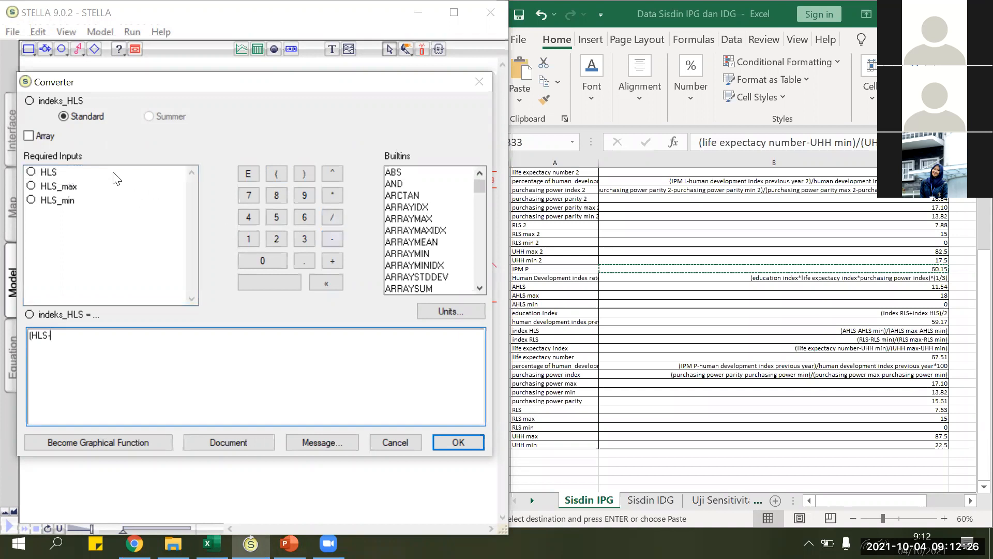
{"action": "left_click", "coordinate": [81, 206]}
{"action": "left_click", "coordinate": [302, 172]}
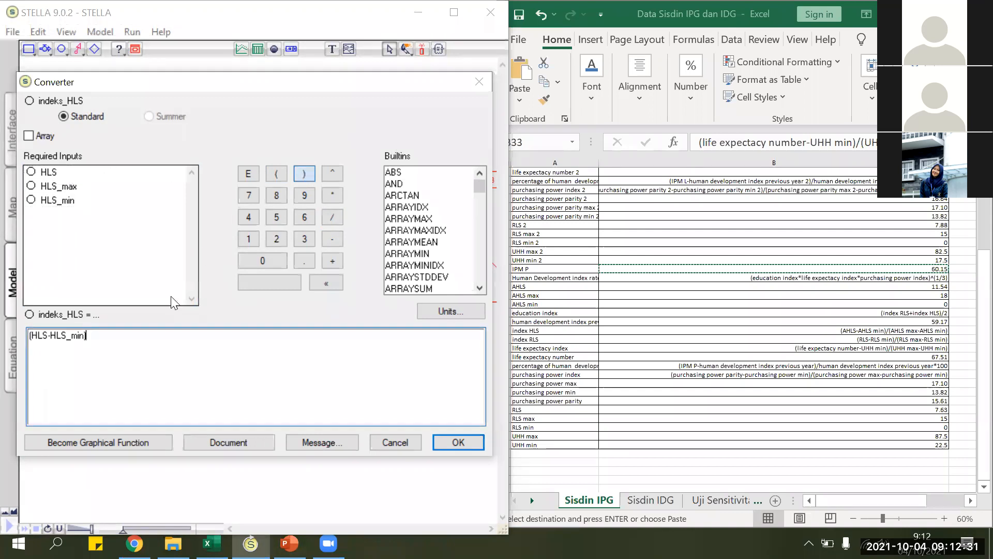
{"action": "left_click", "coordinate": [332, 219]}
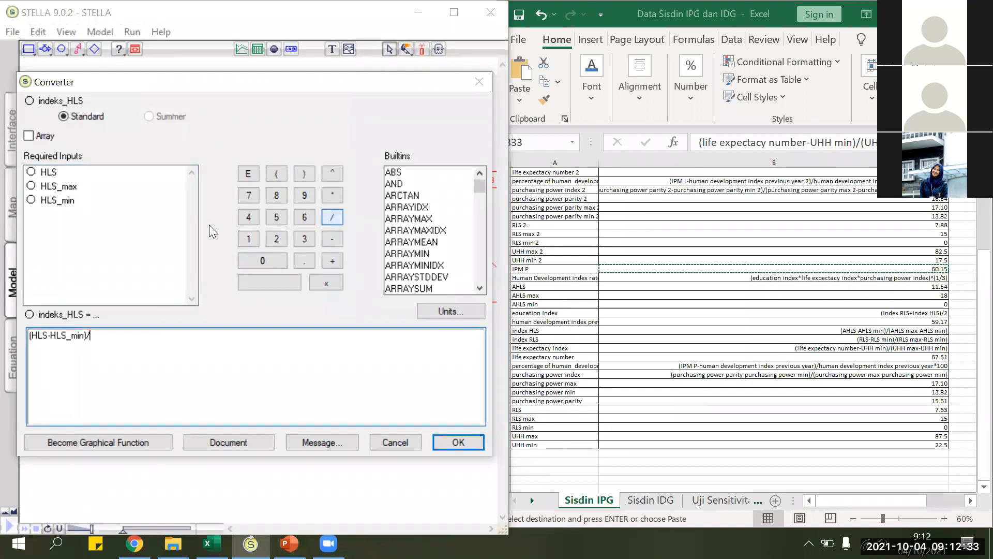
{"action": "left_click", "coordinate": [267, 179]}
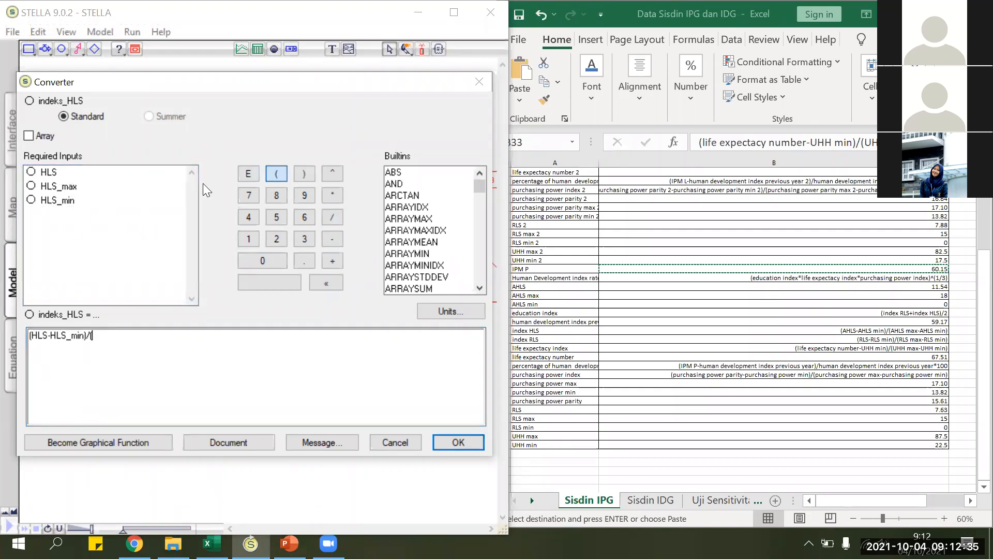
{"action": "left_click", "coordinate": [58, 186]}
{"action": "left_click", "coordinate": [333, 237]}
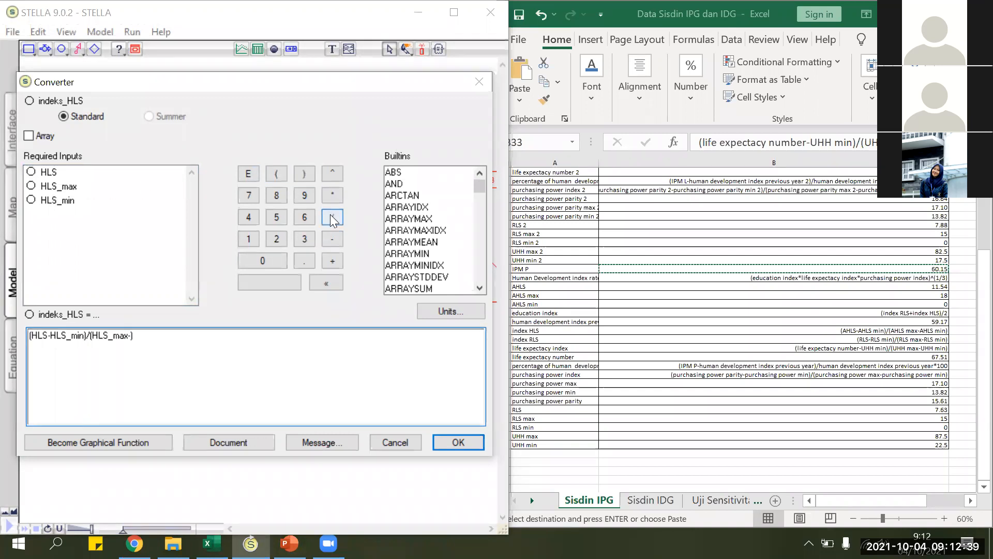
{"action": "left_click", "coordinate": [67, 200]}
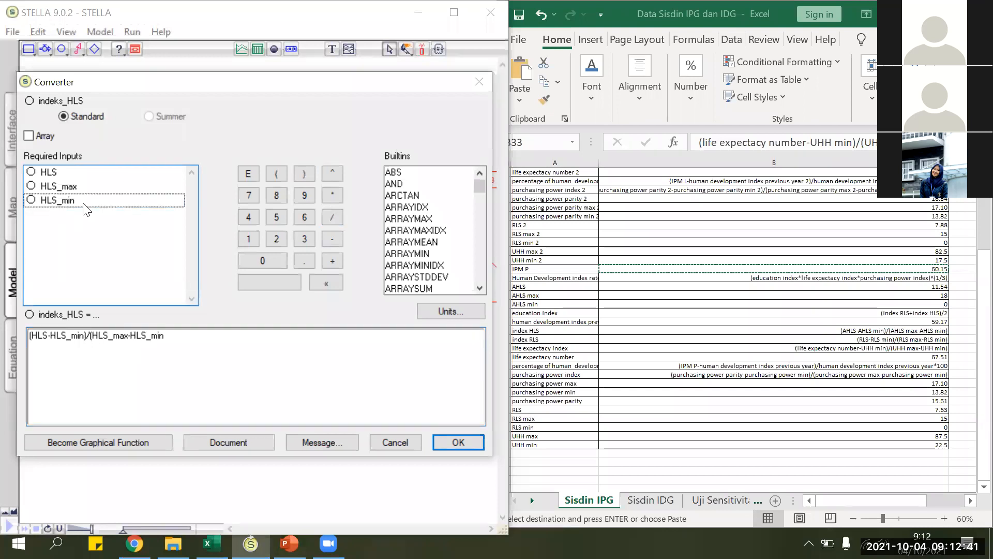
{"action": "left_click", "coordinate": [303, 172]}
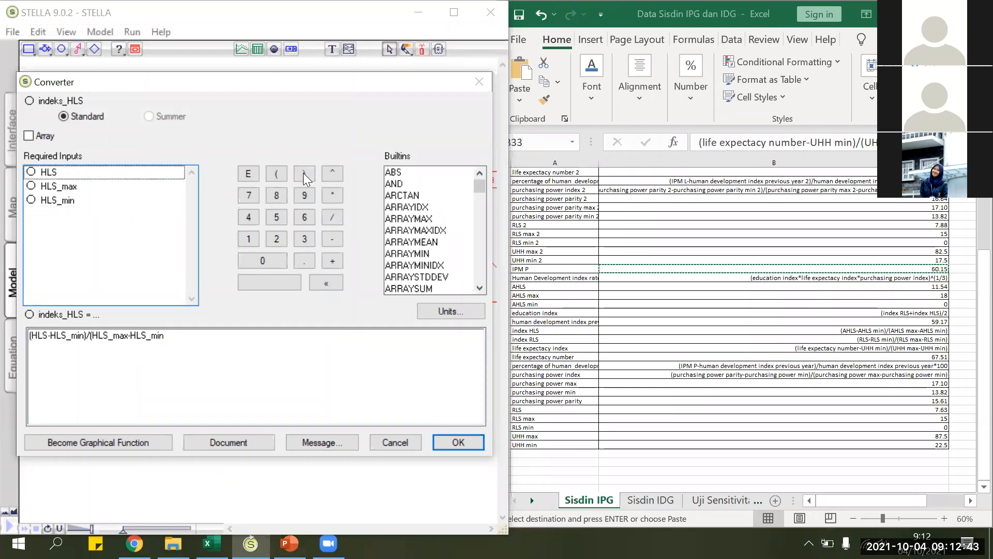
{"action": "left_click", "coordinate": [253, 341]}
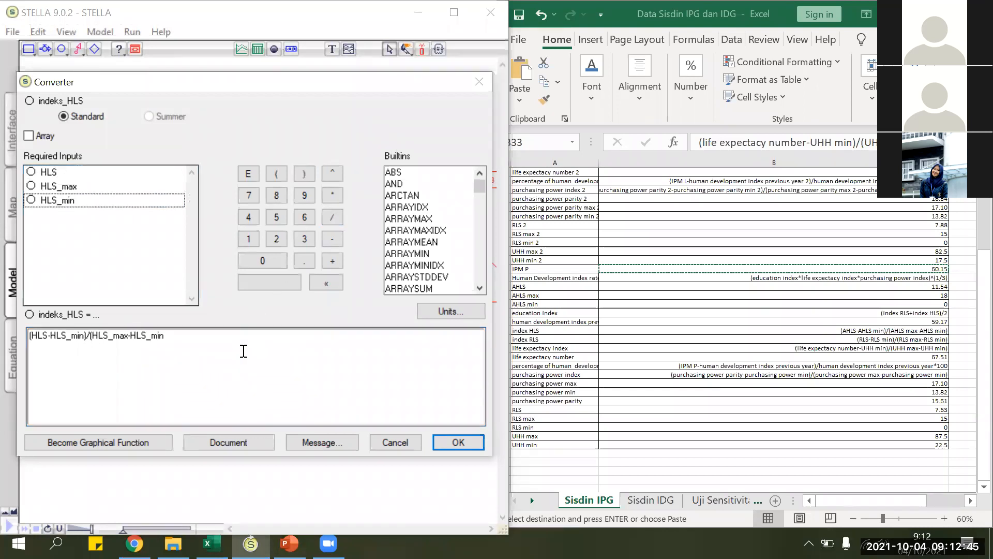
{"action": "left_click", "coordinate": [239, 344]}
{"action": "left_click", "coordinate": [301, 179]}
{"action": "left_click", "coordinate": [438, 436]}
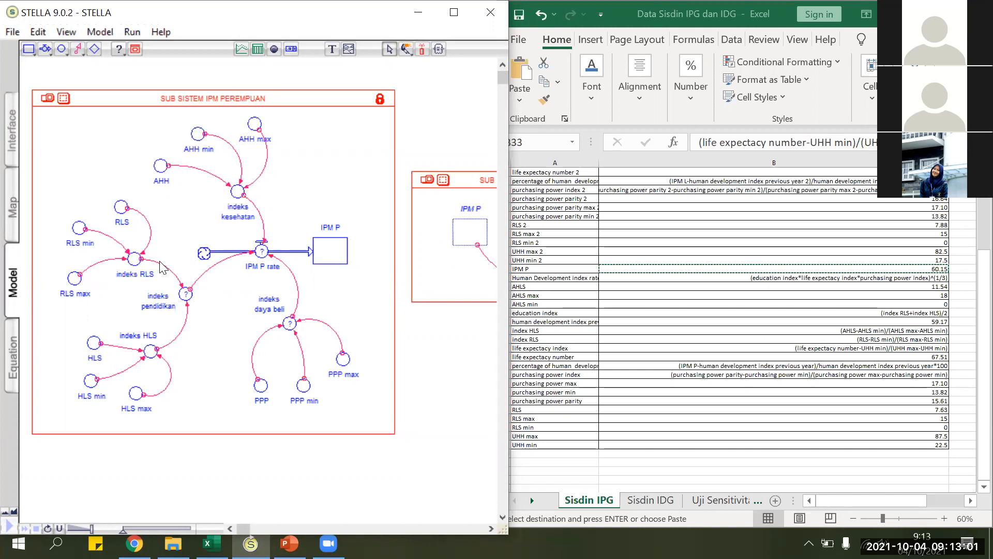
Step: Define the indeks pendidikan converter as (indeks_RLS+indeks_HLS)/2, following the education index formula in the Sisdin IPG sheet
{"action": "double_click", "coordinate": [186, 293]}
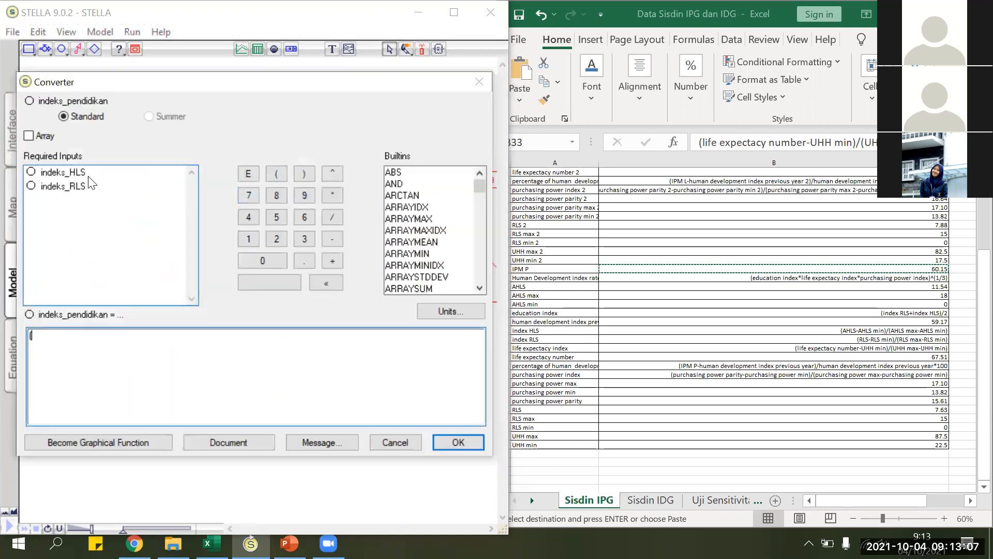
{"action": "type", "text": "("}
{"action": "left_click", "coordinate": [76, 187]}
{"action": "left_click", "coordinate": [333, 261]}
{"action": "left_click", "coordinate": [329, 261]}
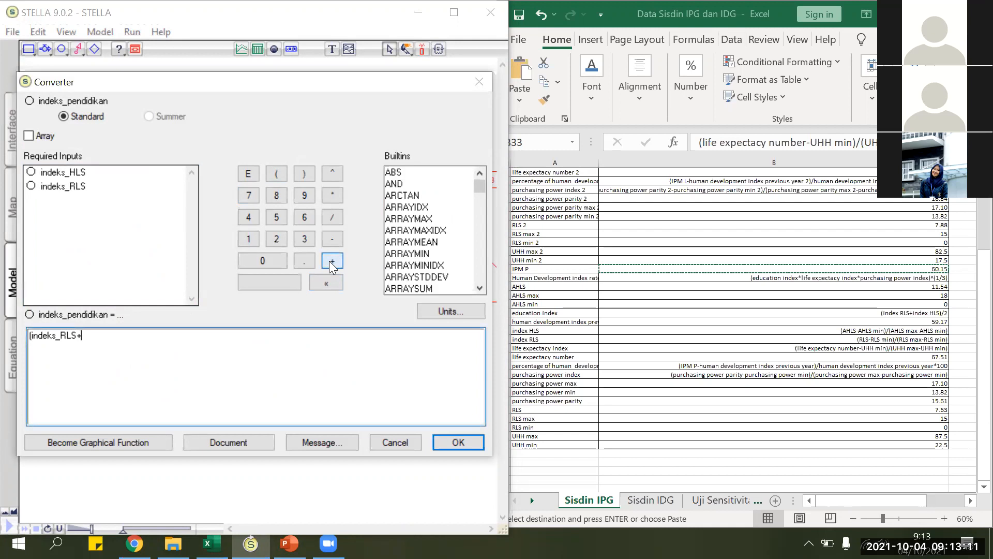
{"action": "left_click", "coordinate": [55, 171]}
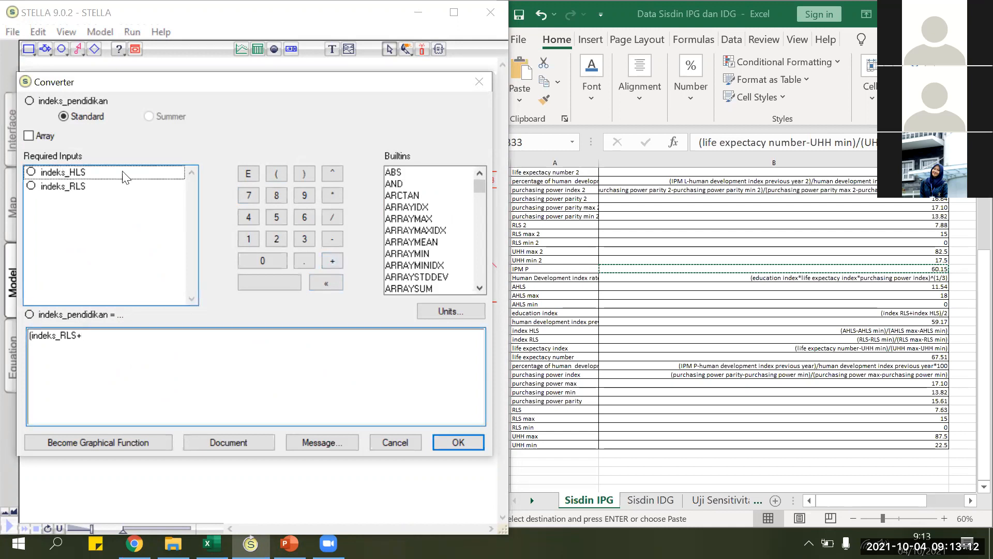
{"action": "left_click", "coordinate": [304, 177]}
{"action": "left_click", "coordinate": [328, 218]}
{"action": "left_click", "coordinate": [274, 235]}
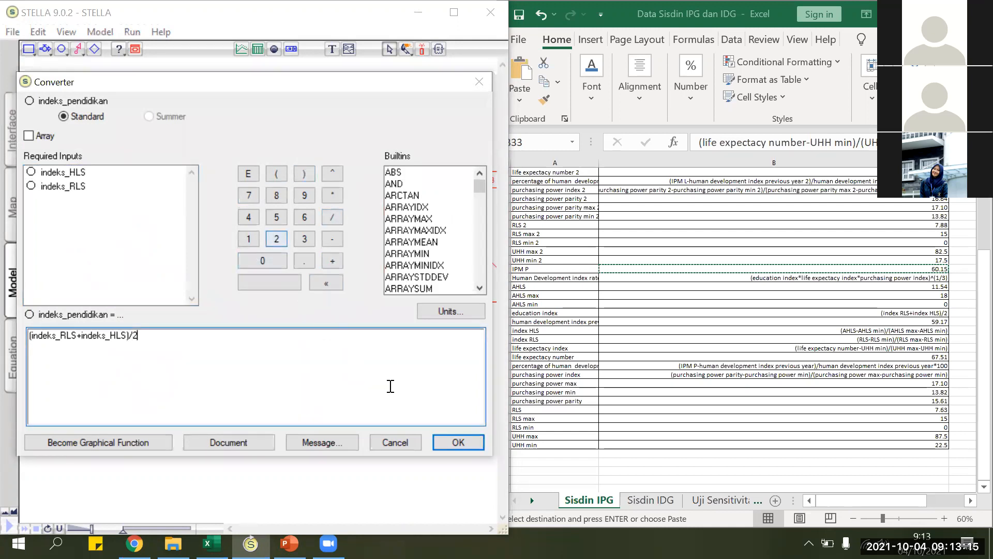
{"action": "left_click", "coordinate": [445, 446]}
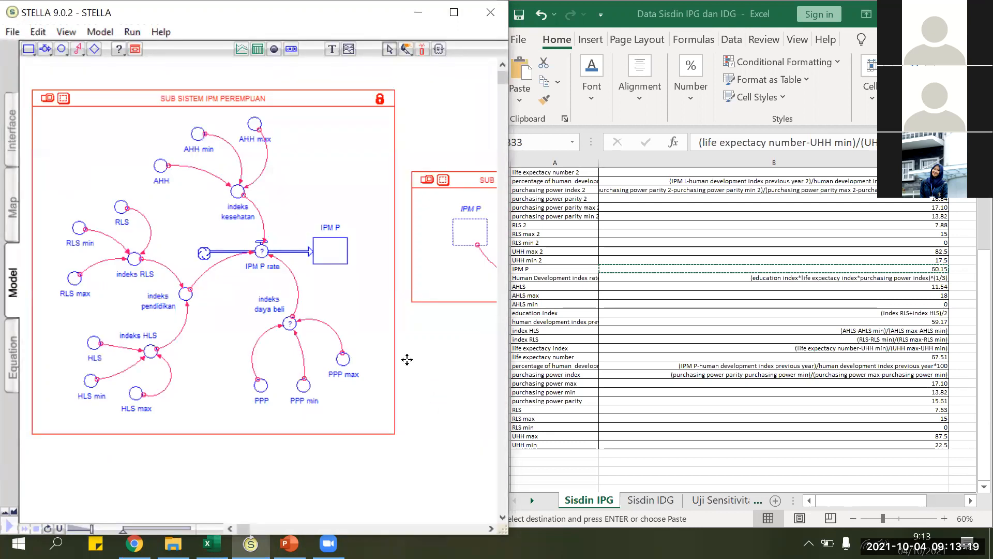
Step: Define the indeks daya beli converter as (PPP-PPP_min)/(PPP_max-PPP_min), following the purchasing power index formula in the Sisdin IPG sheet
{"action": "double_click", "coordinate": [290, 325]}
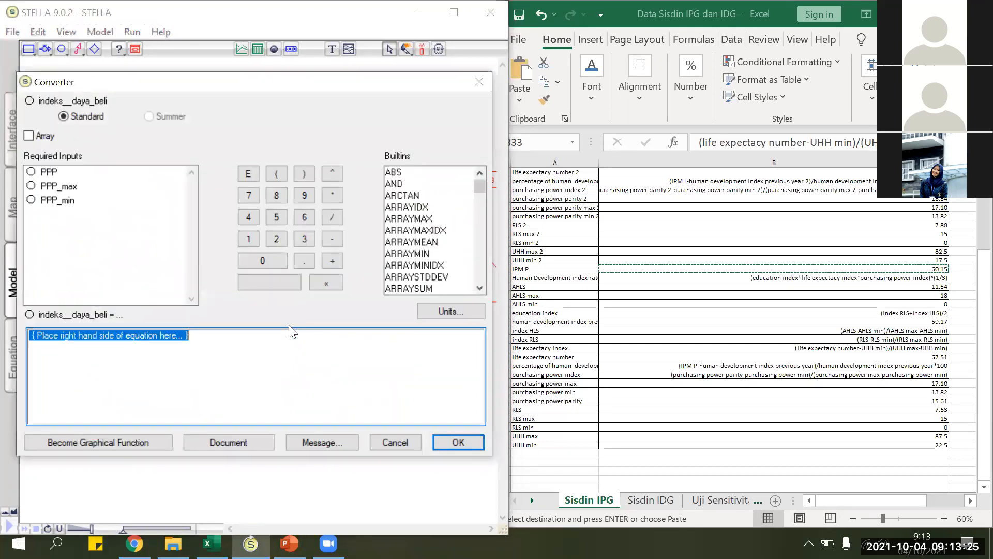
{"action": "left_click", "coordinate": [268, 175]}
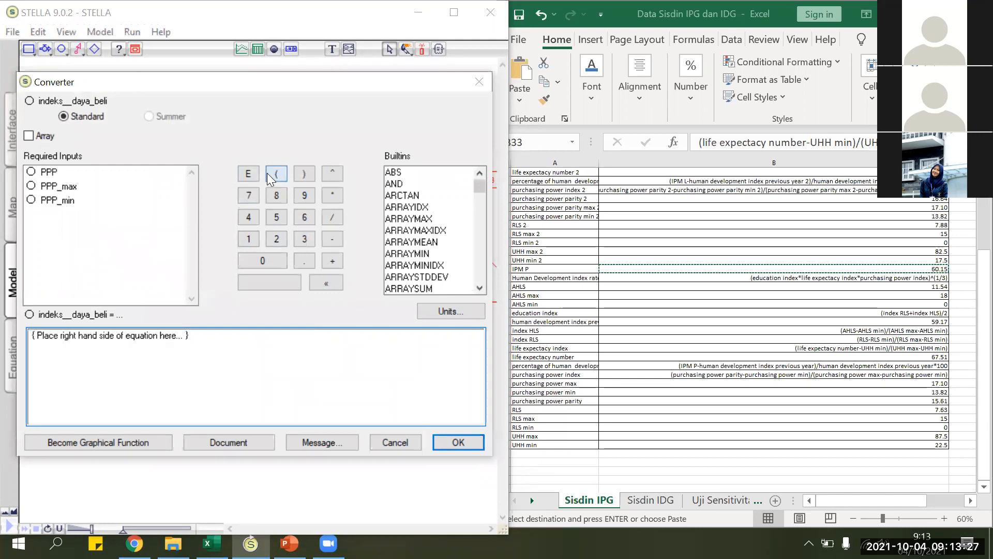
{"action": "left_click", "coordinate": [48, 175]}
{"action": "left_click", "coordinate": [332, 238]}
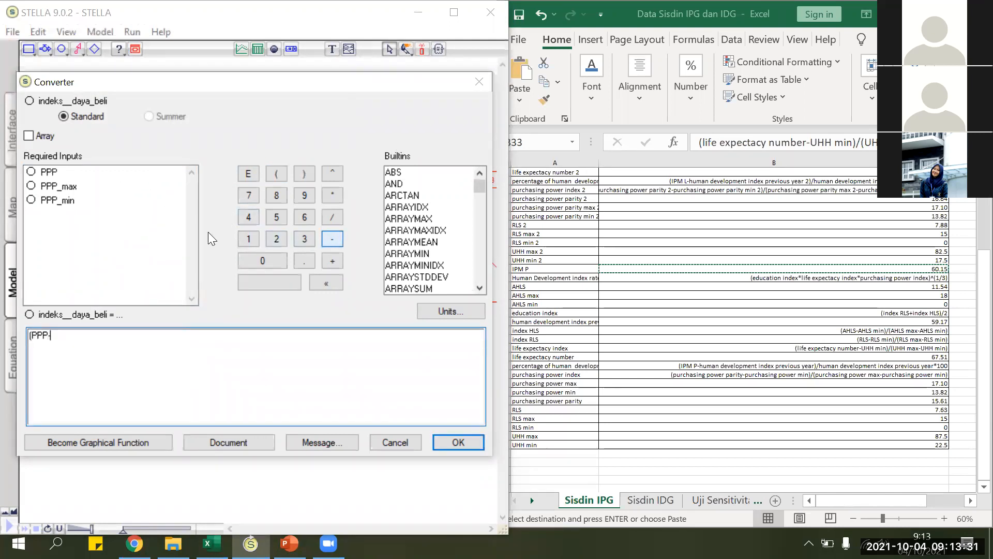
{"action": "left_click", "coordinate": [62, 201]}
{"action": "left_click", "coordinate": [302, 178]}
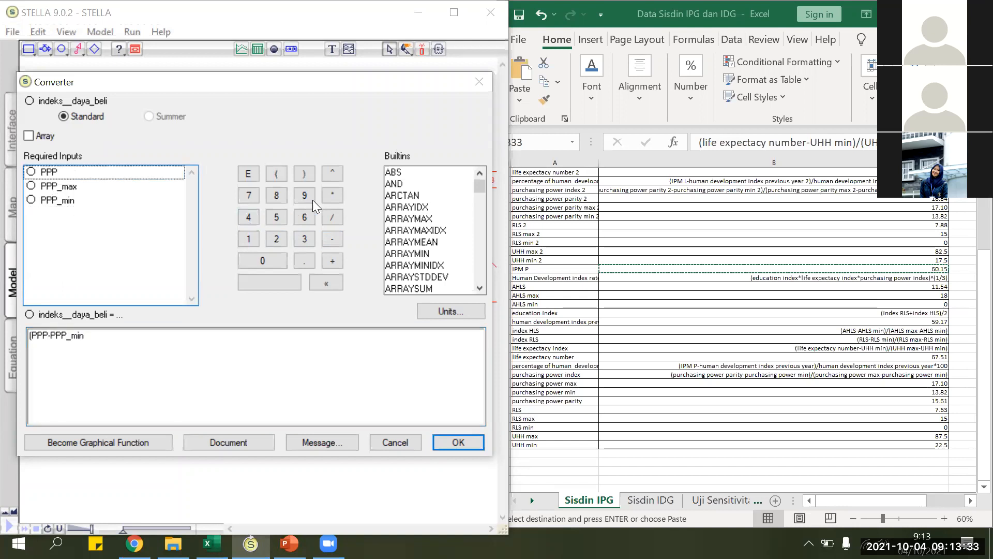
{"action": "left_click", "coordinate": [302, 175]}
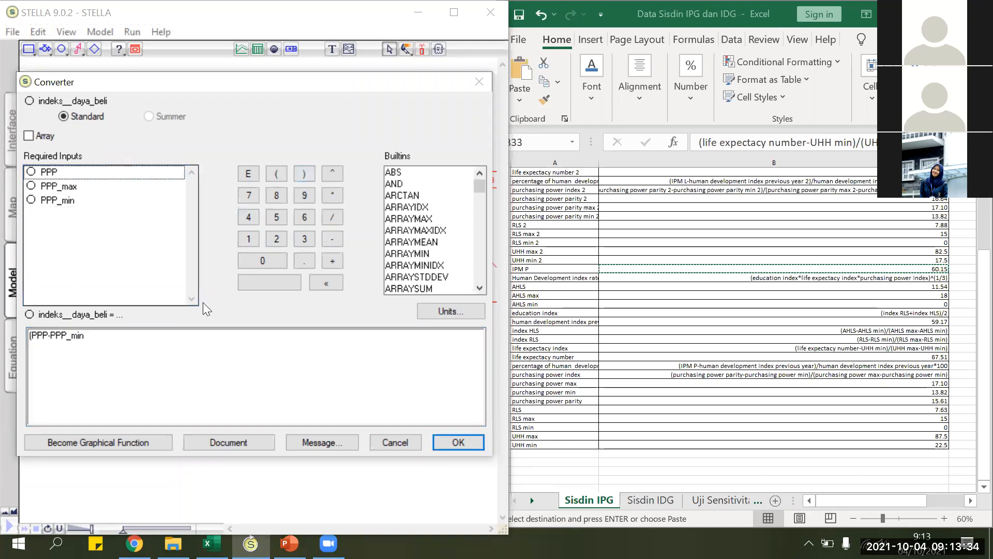
{"action": "double_click", "coordinate": [192, 332]}
{"action": "left_click", "coordinate": [184, 335]}
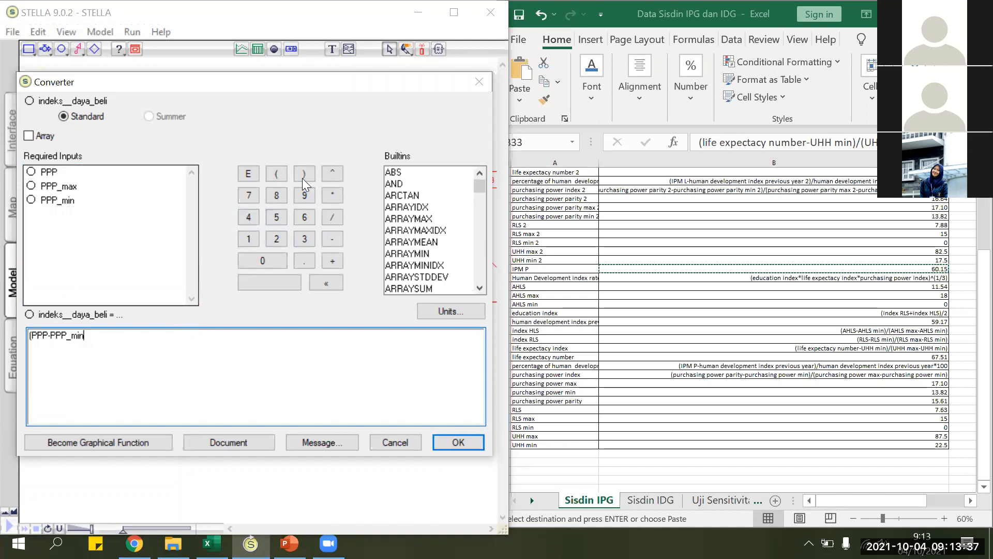
{"action": "left_click", "coordinate": [333, 217]}
{"action": "left_click", "coordinate": [275, 174]}
{"action": "left_click", "coordinate": [72, 187]}
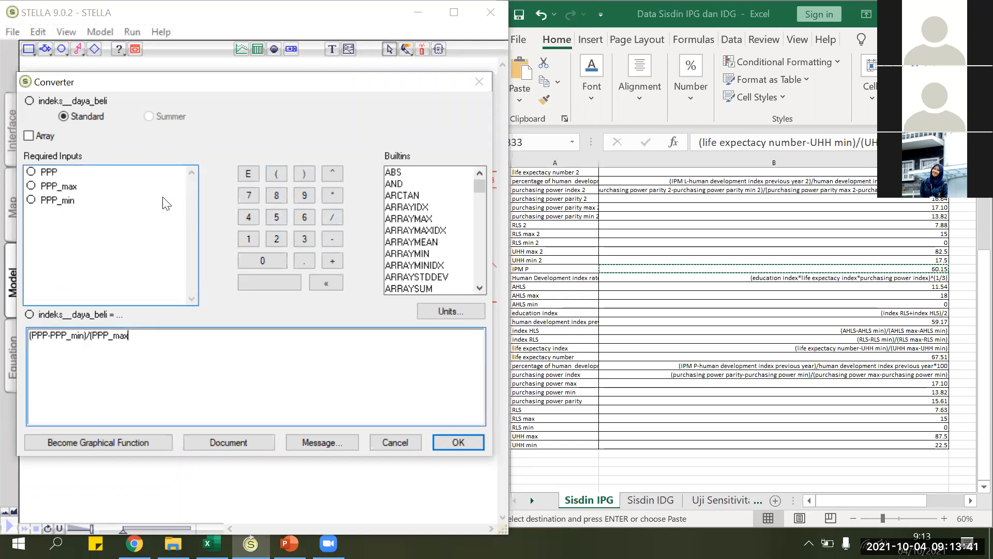
{"action": "left_click", "coordinate": [334, 243]}
{"action": "left_click", "coordinate": [103, 201]}
{"action": "left_click", "coordinate": [305, 175]}
{"action": "left_click", "coordinate": [458, 443]}
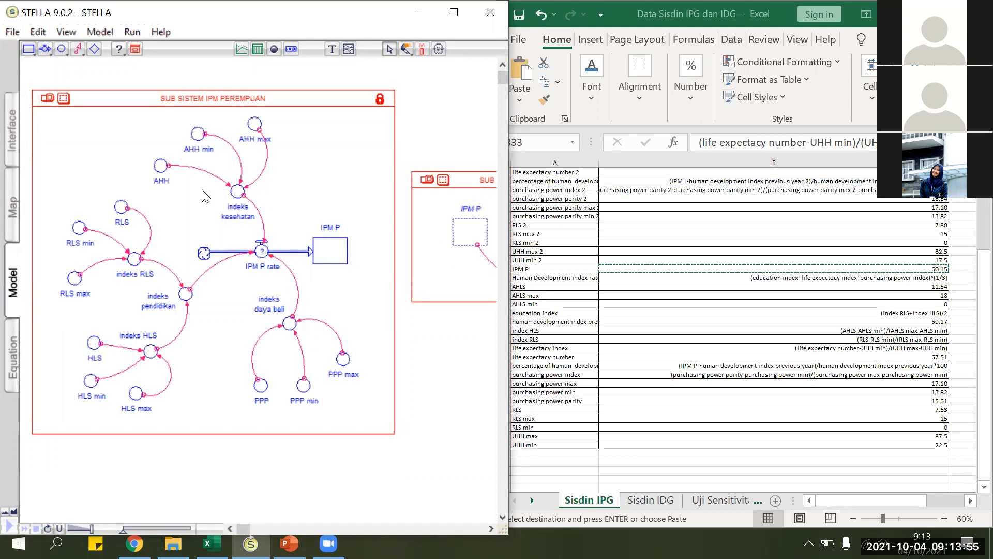
Step: Open the IPM P rate flow and look up its Human Development index rate formula in the Sisdin IPG sheet
{"action": "double_click", "coordinate": [262, 252]}
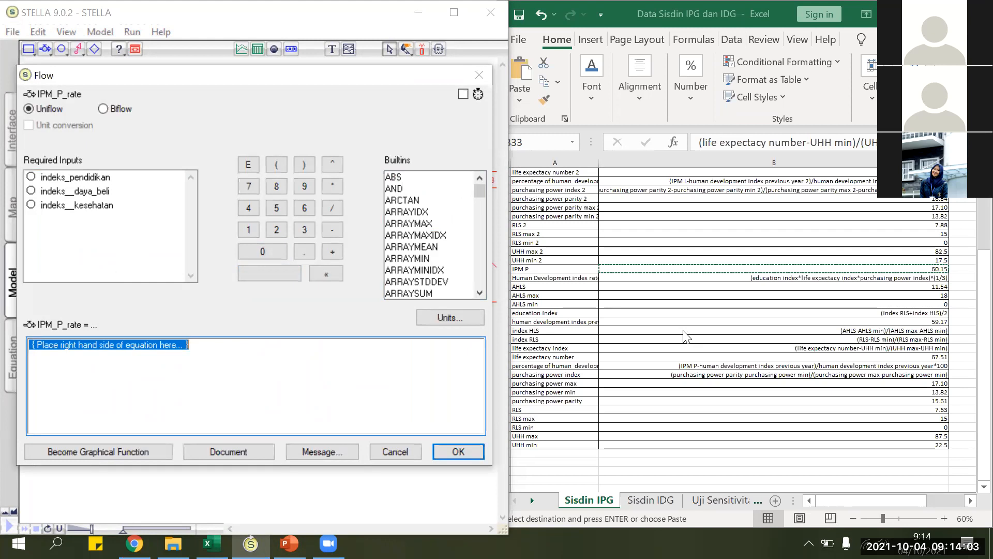
{"action": "left_click", "coordinate": [602, 289]}
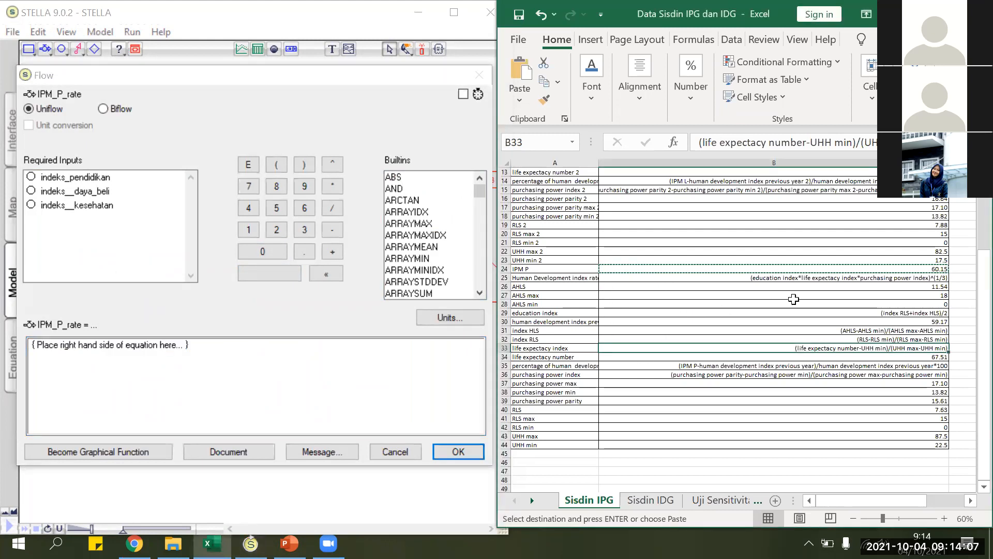
{"action": "scroll", "coordinate": [779, 382], "scroll_direction": "up", "scroll_amount": 4}
{"action": "left_click", "coordinate": [780, 382]}
{"action": "scroll", "coordinate": [778, 382], "scroll_direction": "down", "scroll_amount": 2}
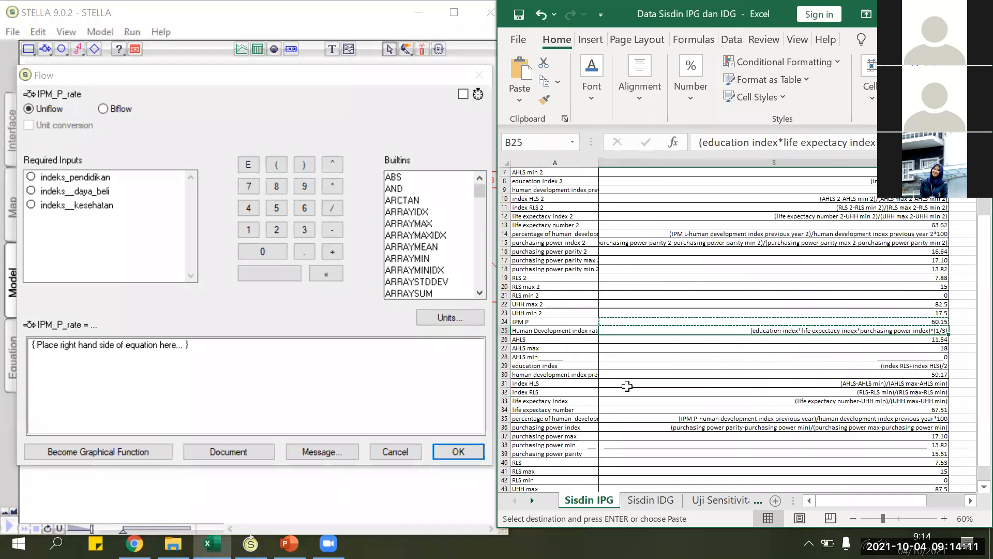
Step: Enter the product (indeks_pendidikan*indeks__kesehatan*indeks__daya_beli) as the base of the IPM P rate equation
{"action": "left_click", "coordinate": [70, 349]}
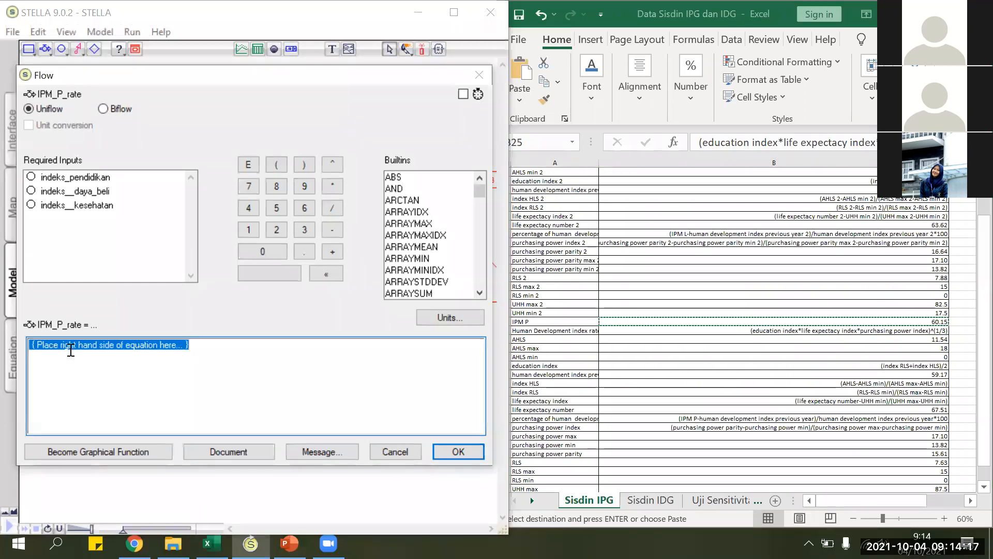
{"action": "type", "text": "("}
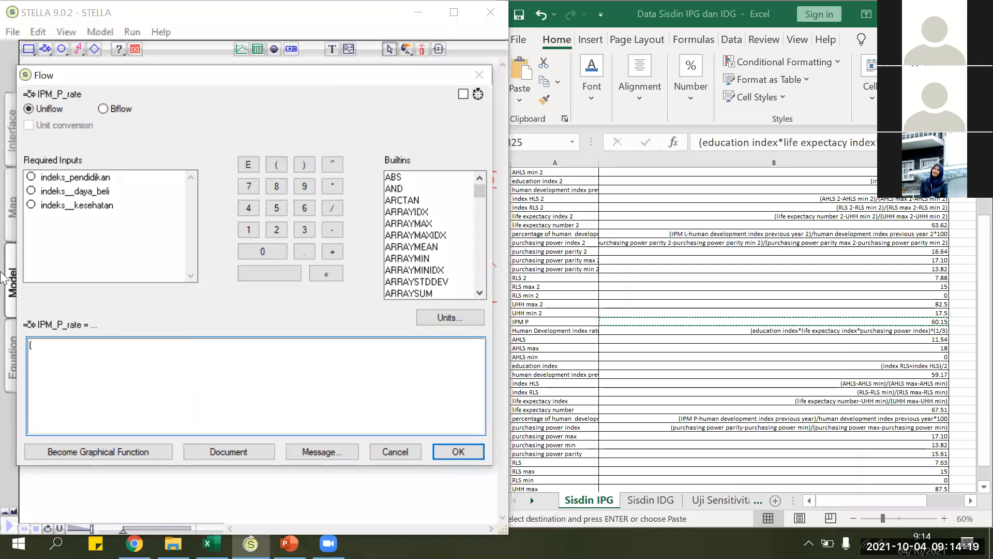
{"action": "left_click", "coordinate": [64, 179]}
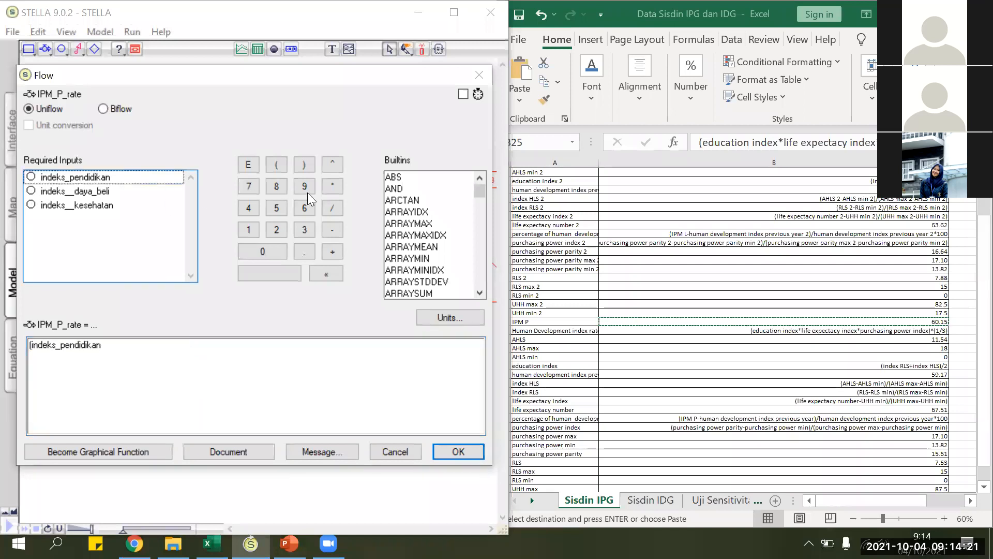
{"action": "left_click", "coordinate": [208, 348]}
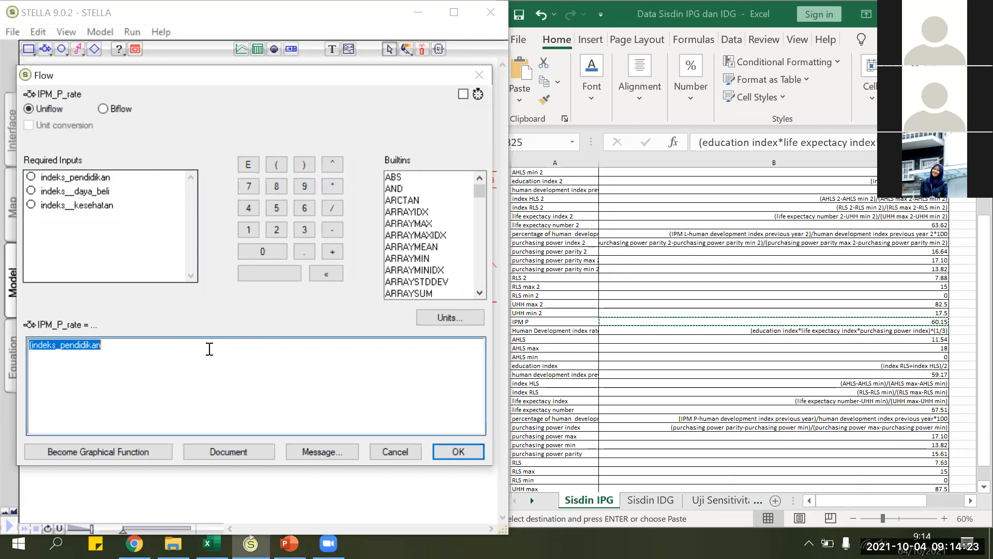
{"action": "left_click", "coordinate": [220, 343]}
{"action": "left_click", "coordinate": [336, 187]}
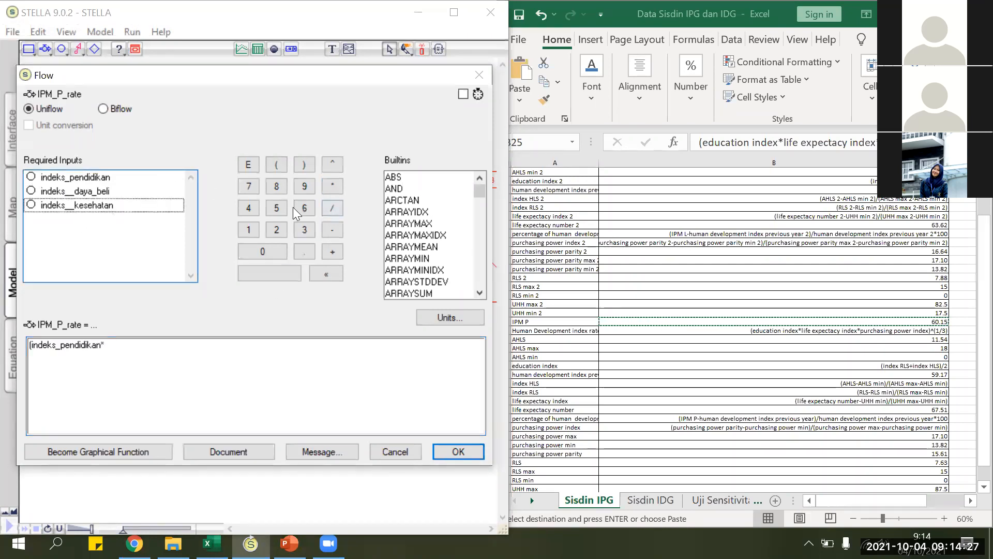
{"action": "left_click", "coordinate": [332, 186]}
{"action": "left_click", "coordinate": [107, 192]}
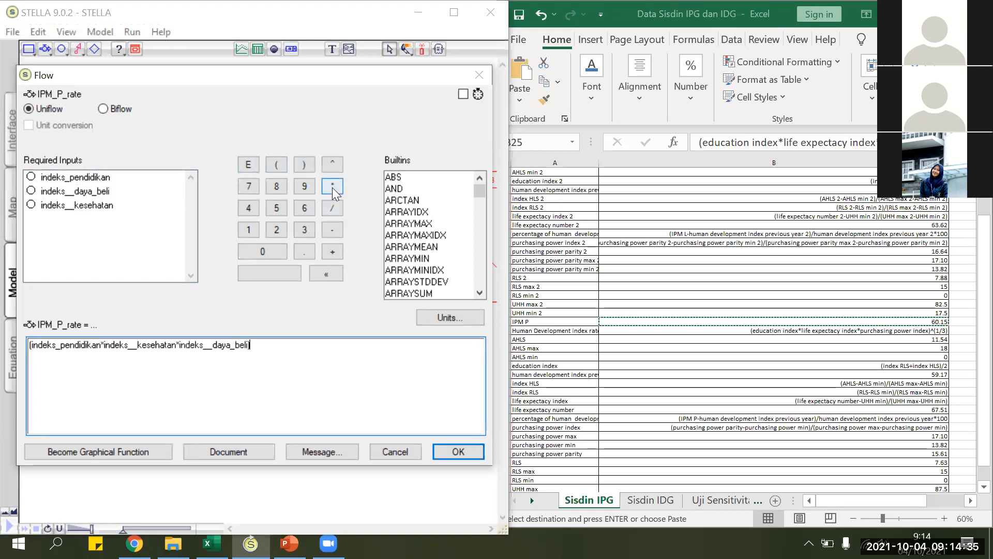
Step: Complete the IPM P rate equation by raising the product to the power (1/3), and accept the flow definition
{"action": "left_click", "coordinate": [333, 172]}
{"action": "left_click", "coordinate": [332, 164]}
{"action": "left_click", "coordinate": [277, 165]}
{"action": "left_click", "coordinate": [249, 227]}
{"action": "left_click", "coordinate": [331, 210]}
{"action": "left_click", "coordinate": [301, 228]}
{"action": "left_click", "coordinate": [303, 165]}
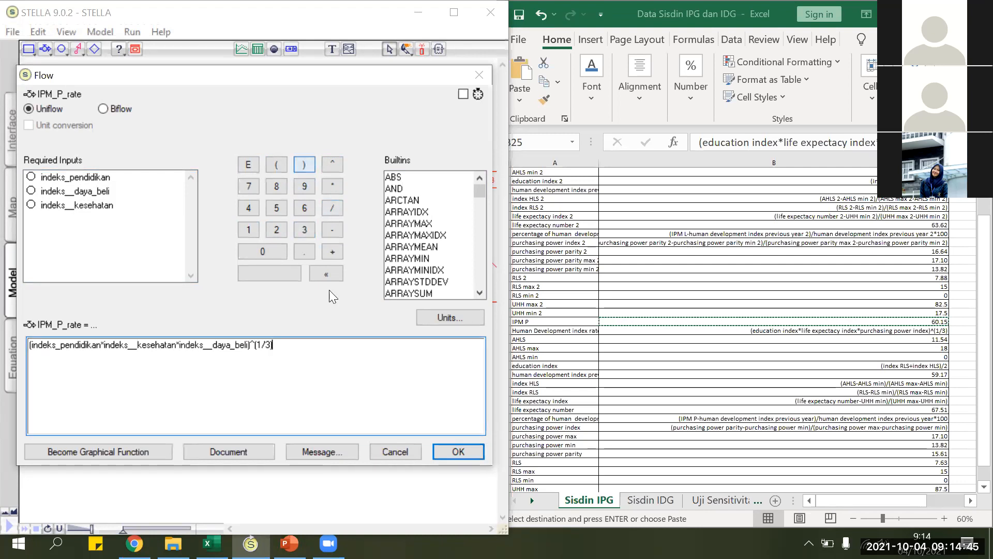
{"action": "left_click", "coordinate": [459, 452]}
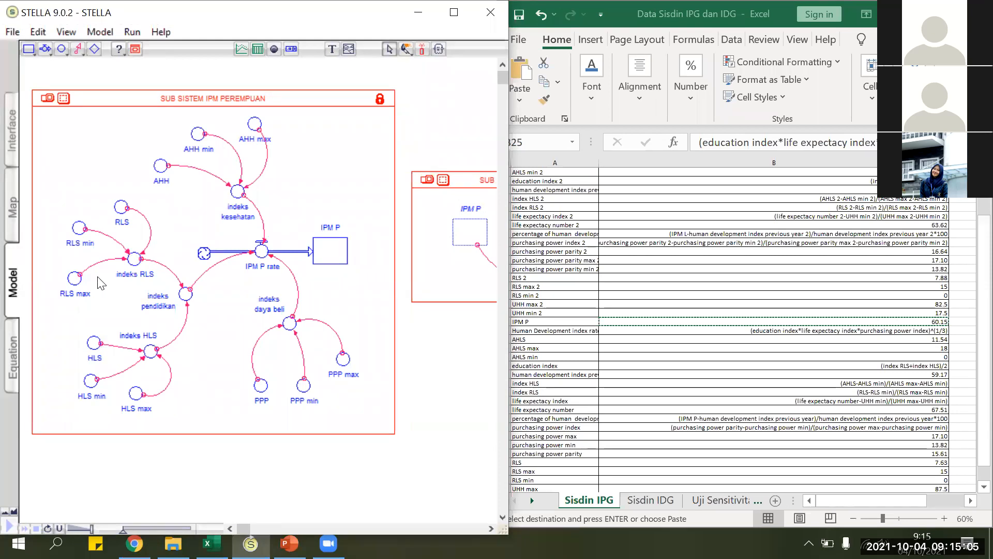
Step: Open the IPM L stock in the SUB SISTEM IPM LAKI-LAKI sector for editing its initial value
{"action": "left_click_drag", "start_coordinate": [244, 527], "coordinate": [334, 529]}
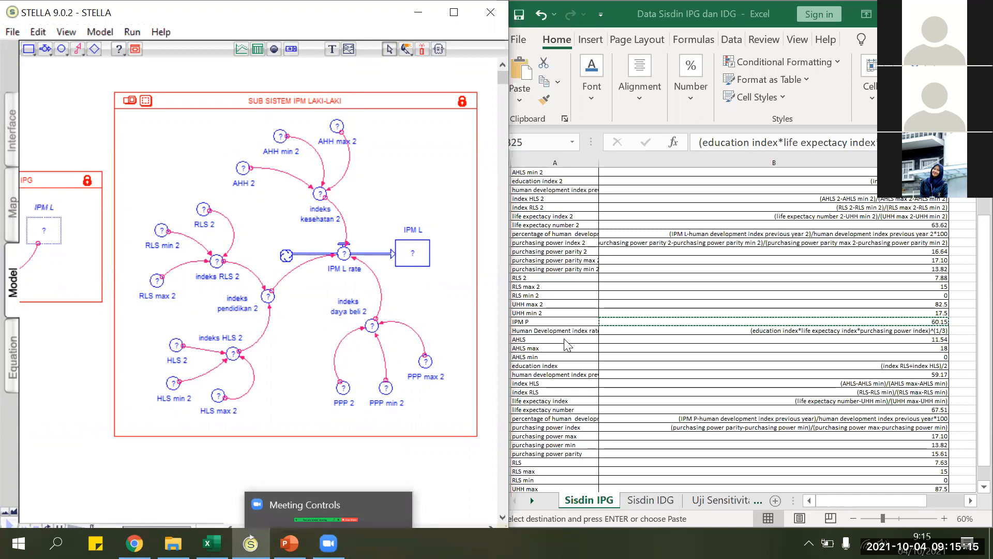
{"action": "scroll", "coordinate": [538, 232], "scroll_direction": "up", "scroll_amount": 2}
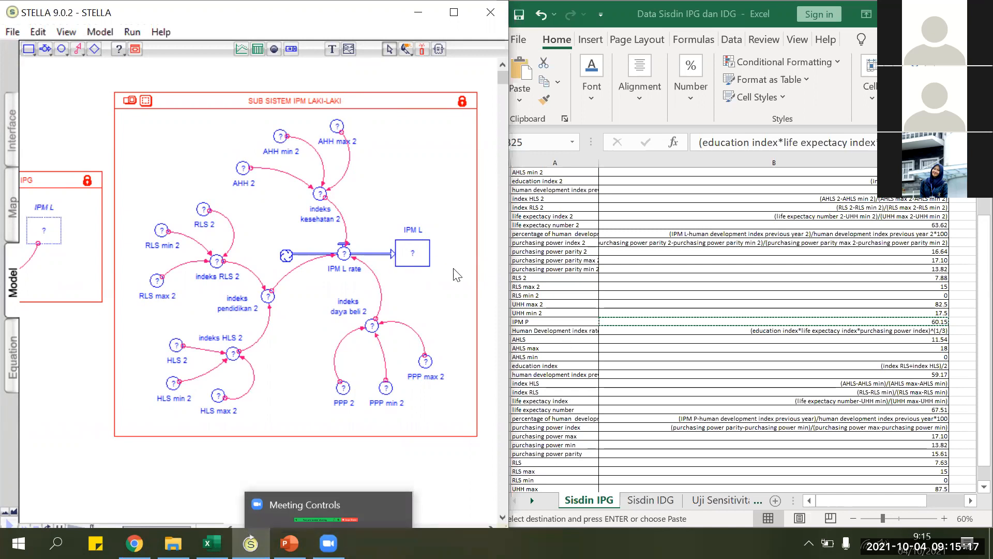
{"action": "double_click", "coordinate": [418, 266]}
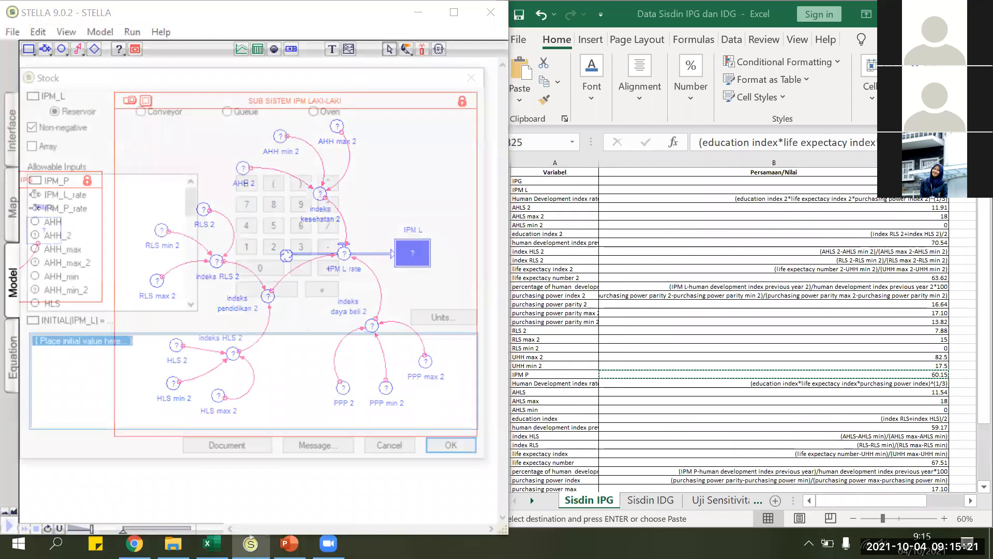
Step: Set the IPM L stock's initial value to 71.31 and the AHH 2 converter to the spreadsheet's life expectancy number 2, 63.62
{"action": "type", "text": "71.31"}
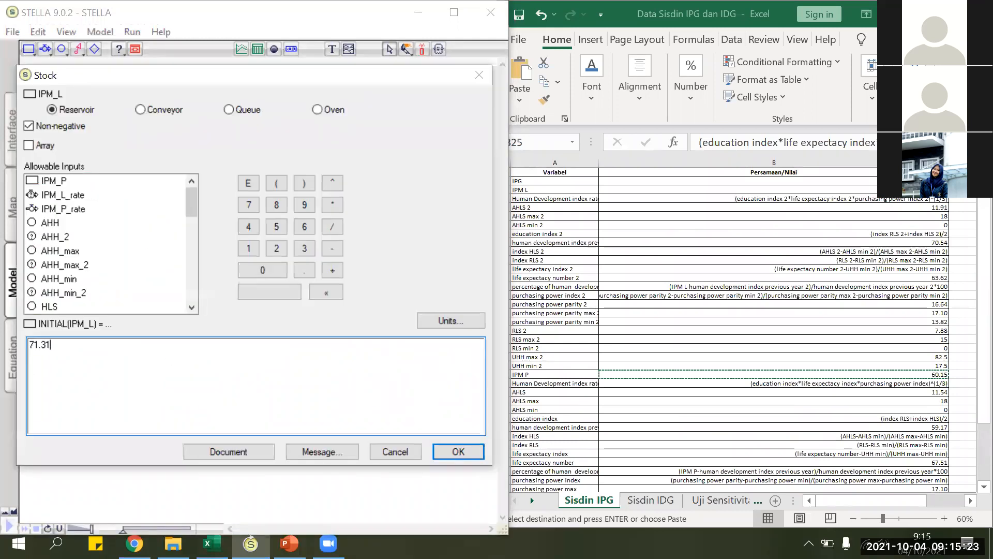
{"action": "left_click", "coordinate": [459, 444]}
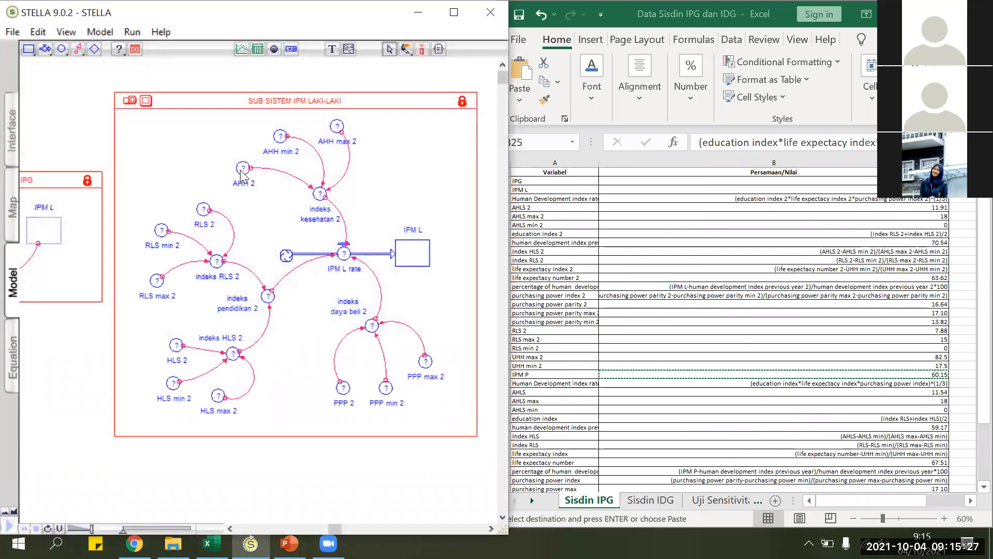
{"action": "double_click", "coordinate": [241, 168]}
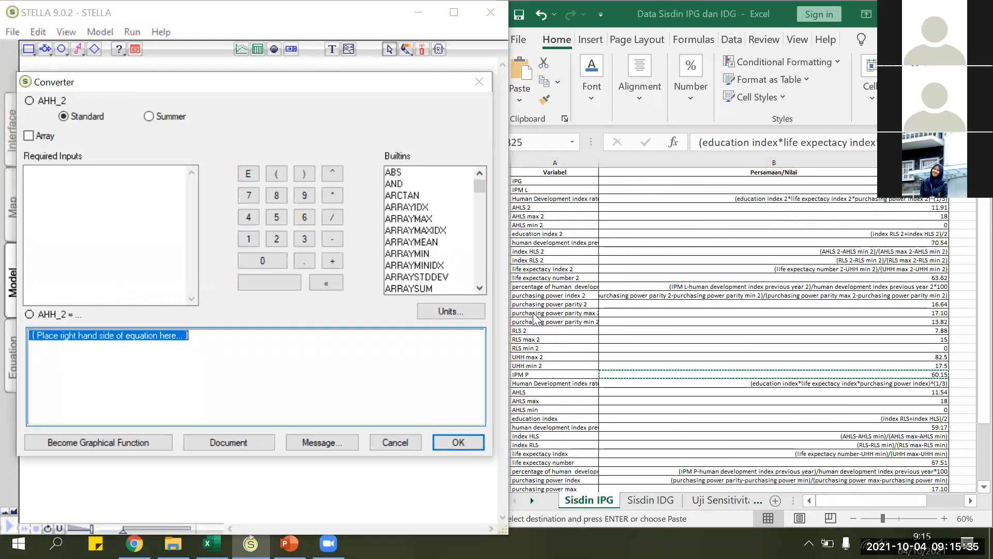
{"action": "double_click", "coordinate": [533, 277]}
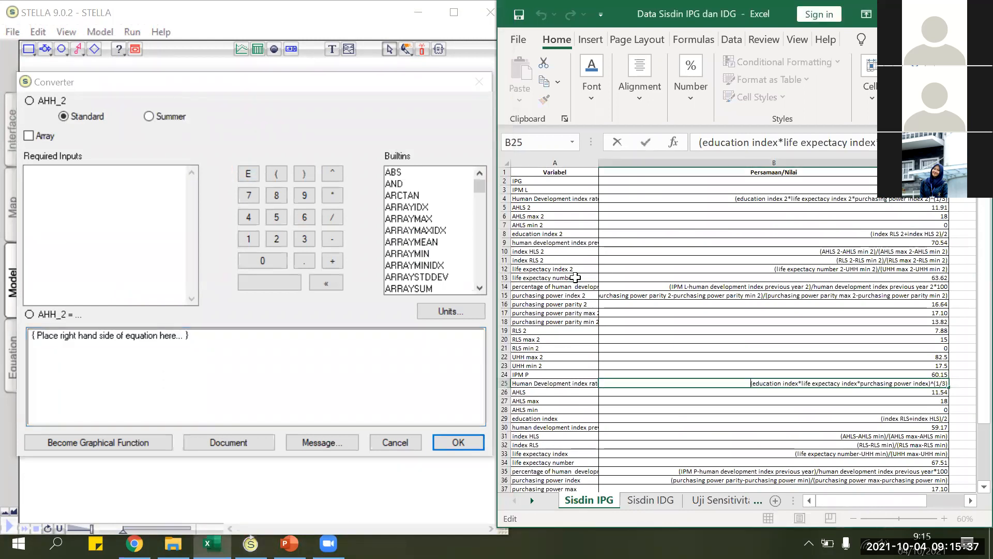
{"action": "left_click", "coordinate": [602, 277]}
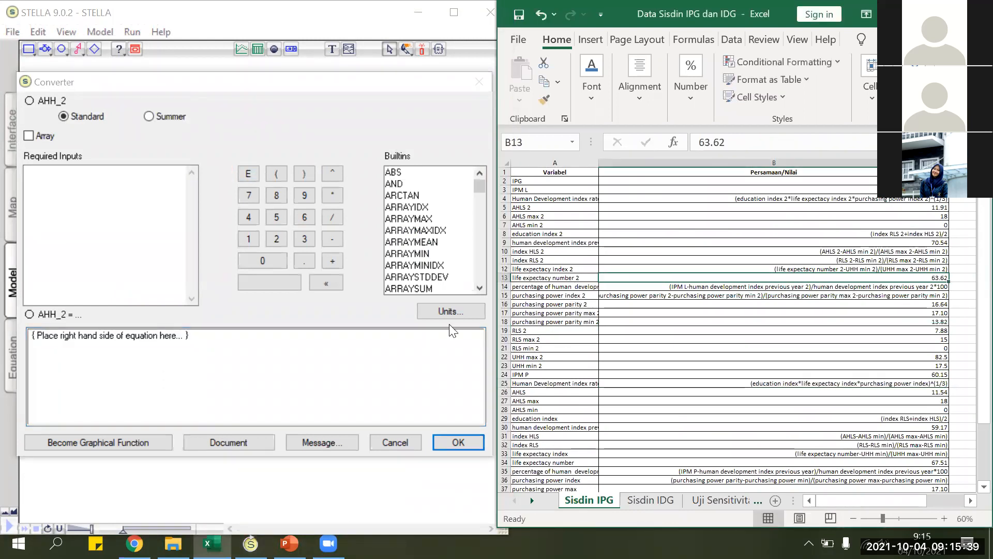
{"action": "left_click", "coordinate": [257, 343]}
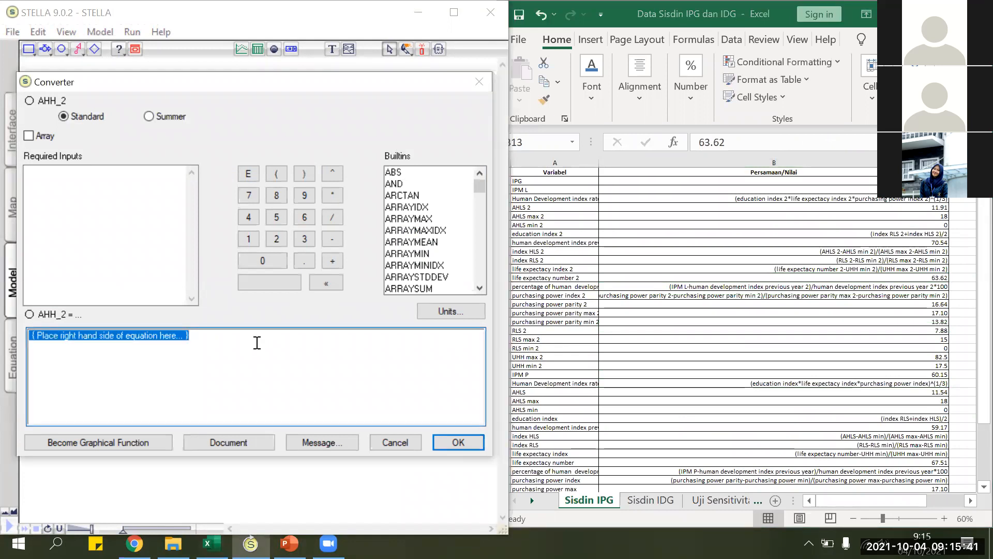
{"action": "type", "text": "63.62"}
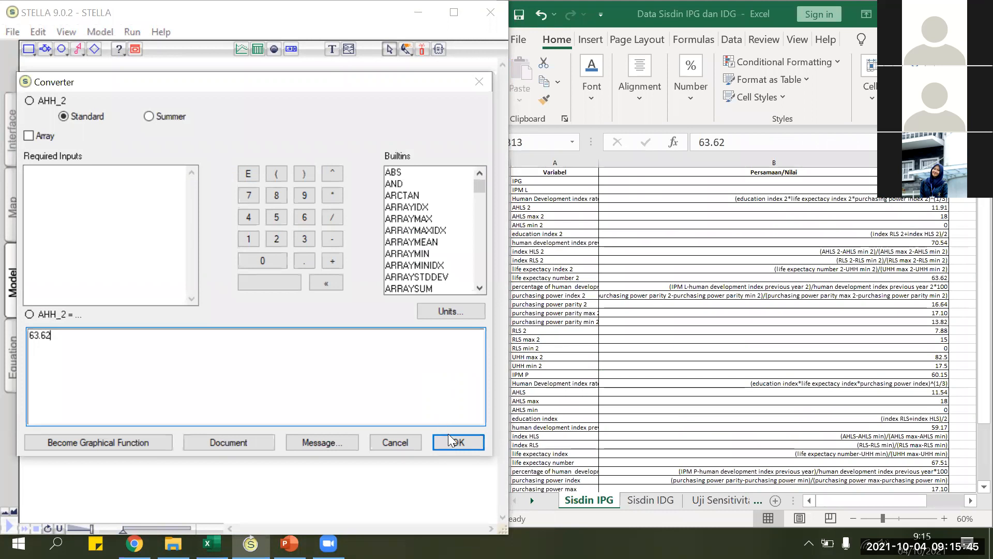
{"action": "key", "text": "Return"}
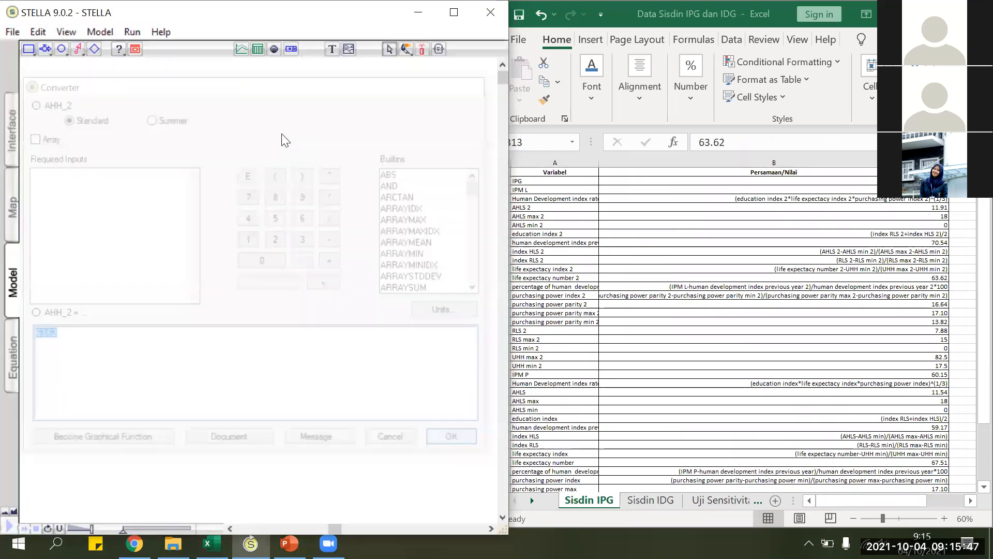
Step: Set the AHH min 2 converter to 17.5 and give AHH max 2 the spreadsheet's UHH max 2 value
{"action": "left_click", "coordinate": [281, 137]}
{"action": "double_click", "coordinate": [282, 135]}
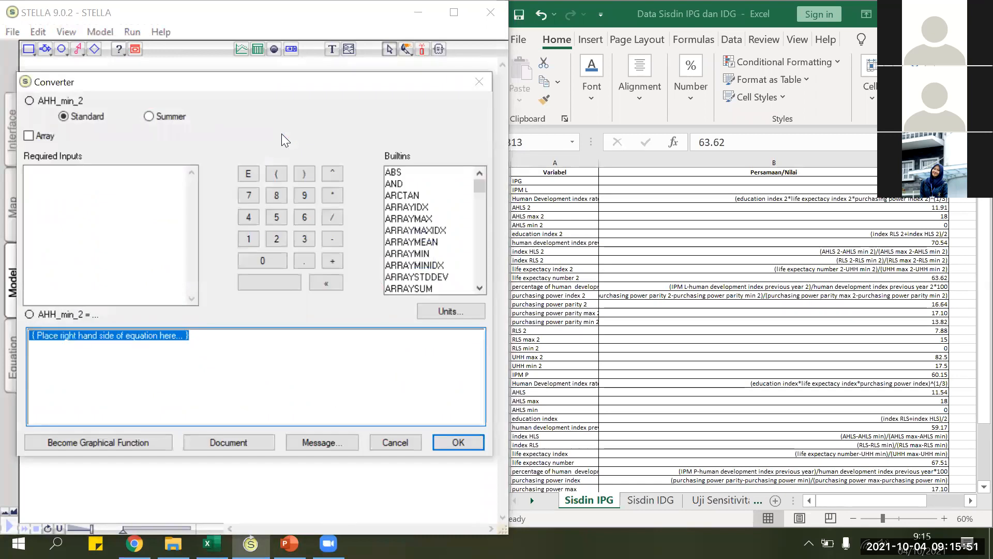
{"action": "type", "text": "17.5"}
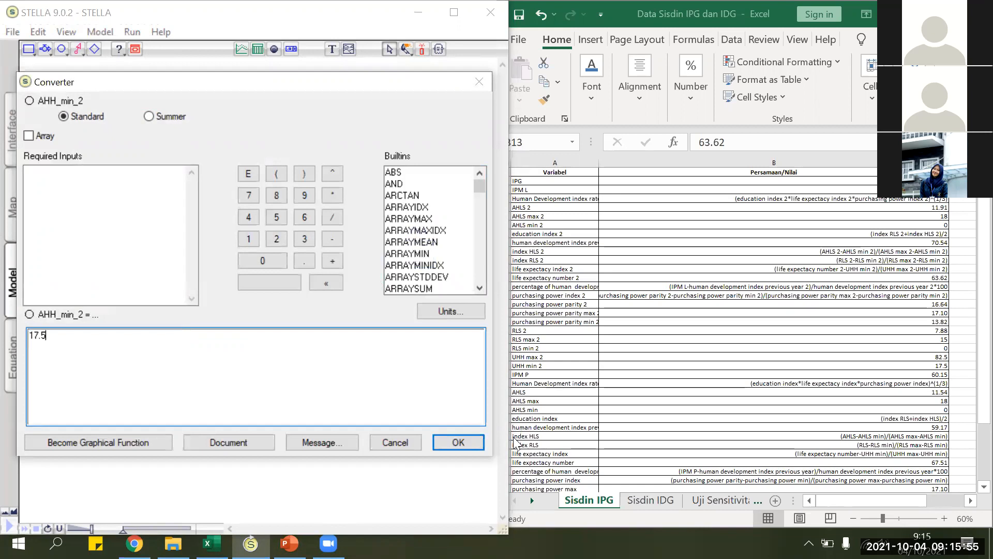
{"action": "left_click", "coordinate": [458, 442]}
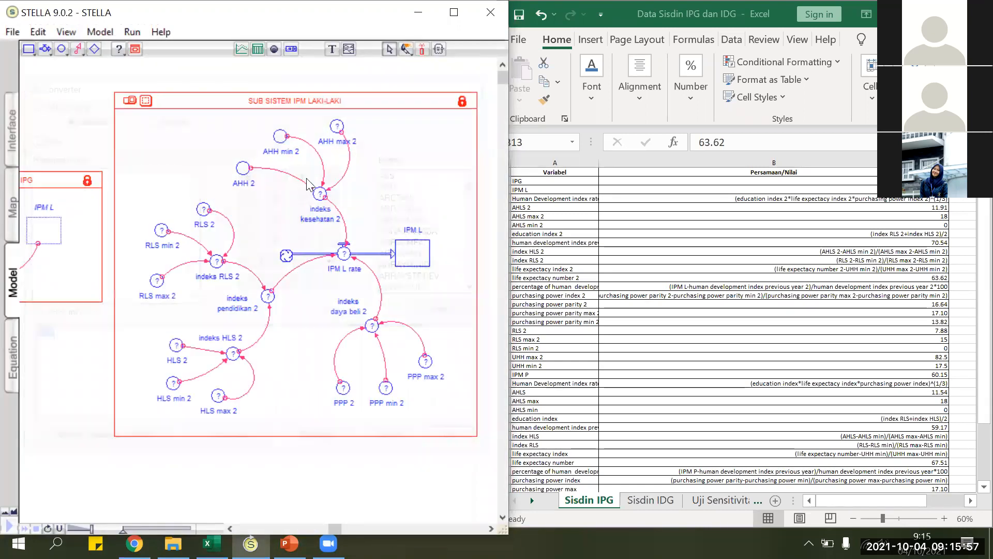
{"action": "double_click", "coordinate": [339, 128]}
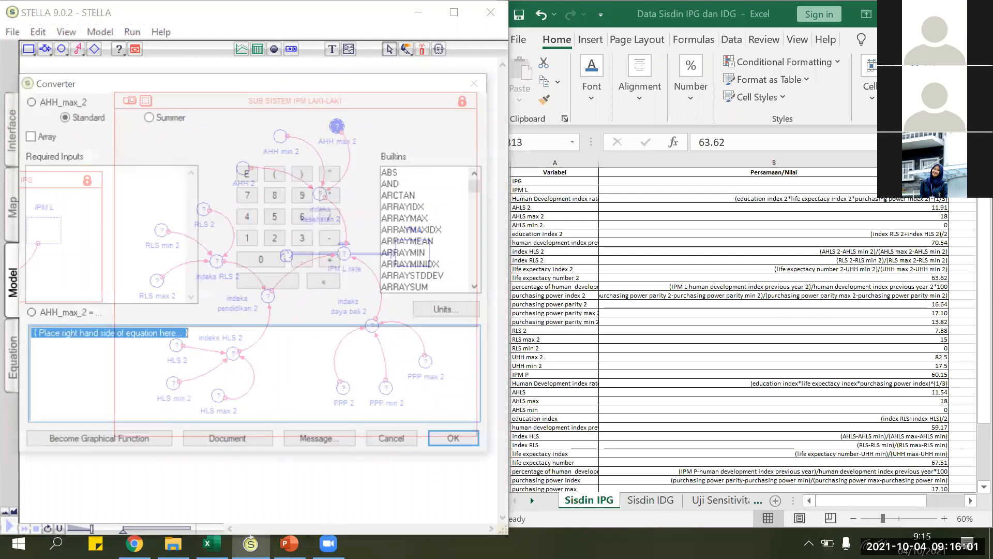
{"action": "left_click", "coordinate": [456, 440]}
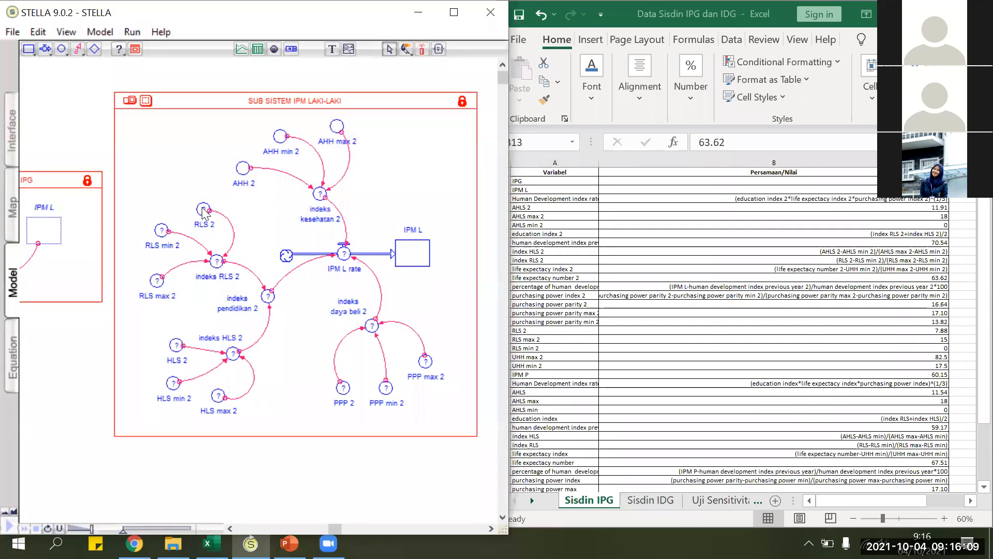
Step: Set the RLS 2 converter in the male IPM subsystem to 7.88
{"action": "double_click", "coordinate": [203, 211]}
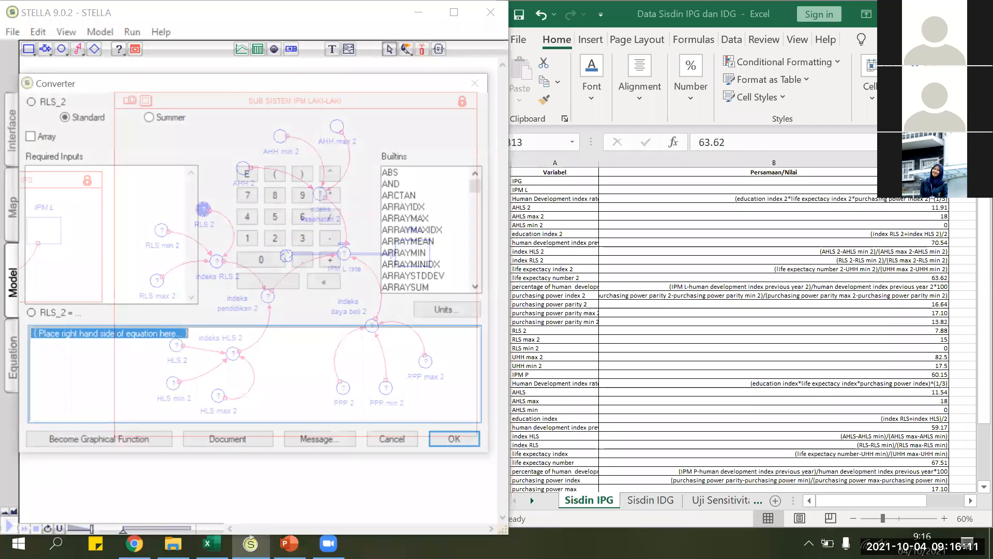
{"action": "type", "text": "7.88"}
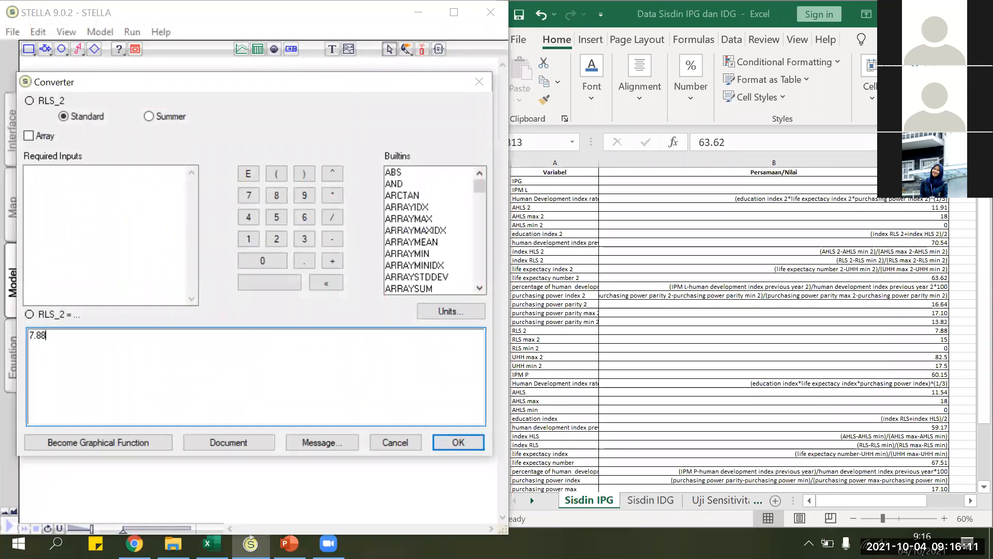
{"action": "left_click", "coordinate": [459, 443]}
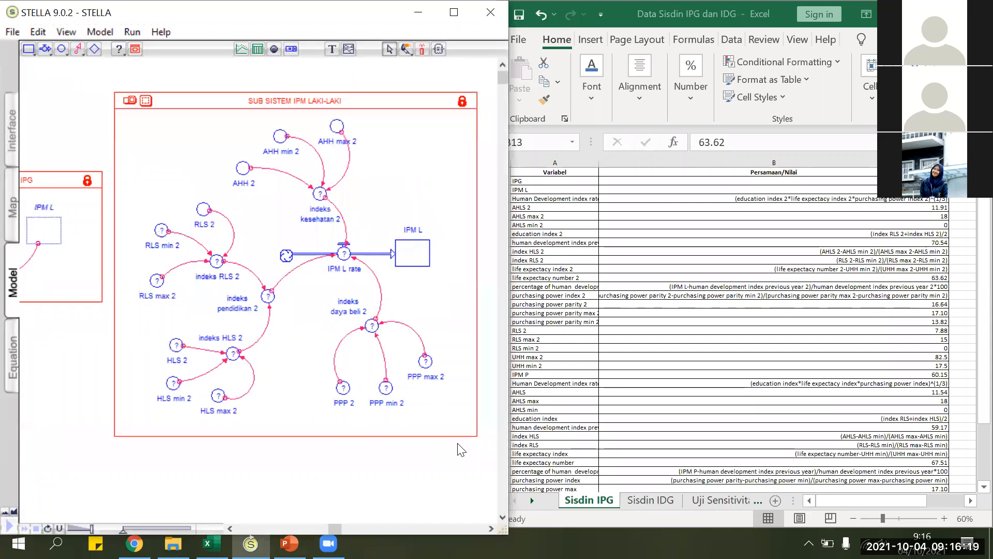
Step: Set the RLS min 2 converter to 0 and the RLS max 2 converter to 15
{"action": "double_click", "coordinate": [161, 231]}
{"action": "type", "text": "0"}
{"action": "key", "text": "Return"}
{"action": "double_click", "coordinate": [157, 282]}
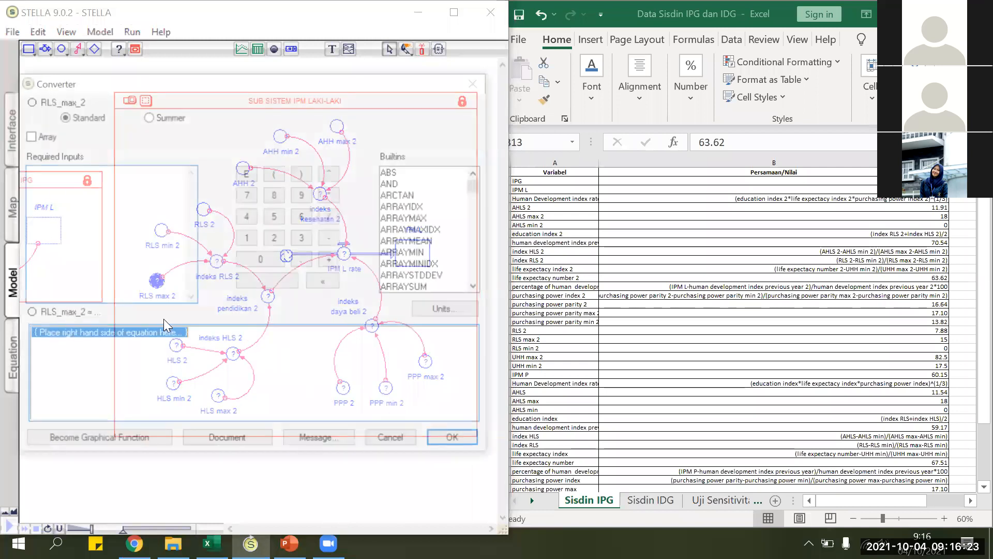
{"action": "type", "text": "15"}
{"action": "key", "text": "Return"}
Step: Set the HLS 2 converter to the spreadsheet's AHLS 2 value, 11.91
{"action": "double_click", "coordinate": [176, 345]}
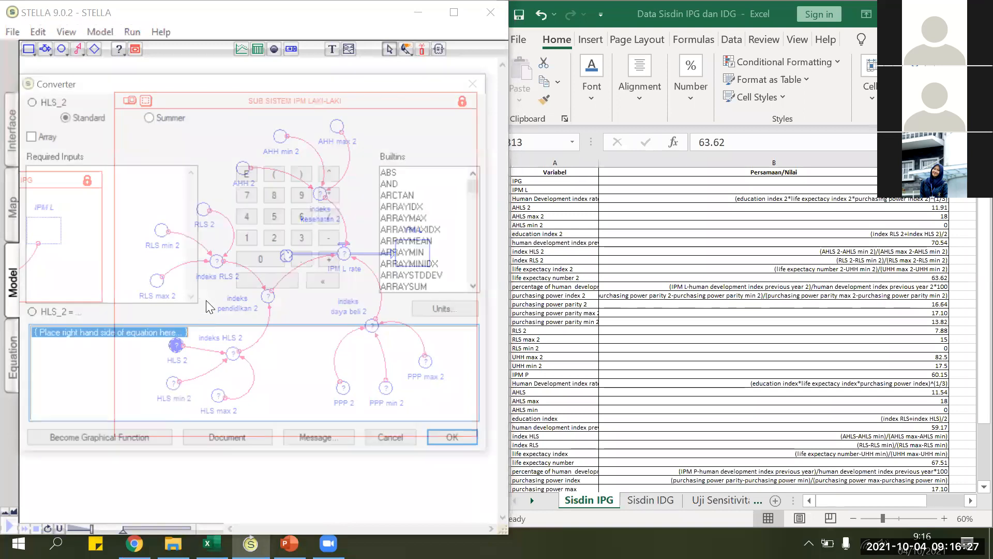
{"action": "type", "text": "11.9"}
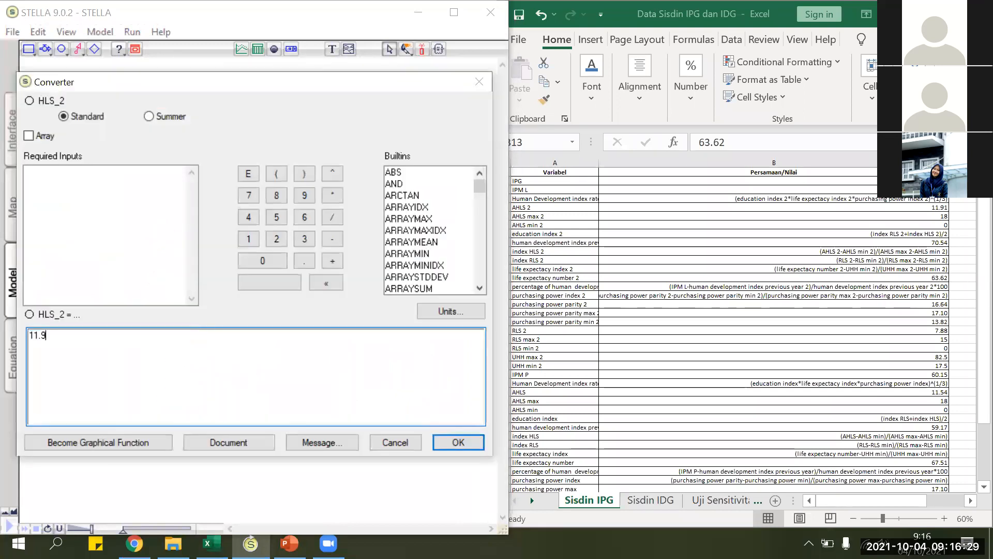
{"action": "type", "text": "1"}
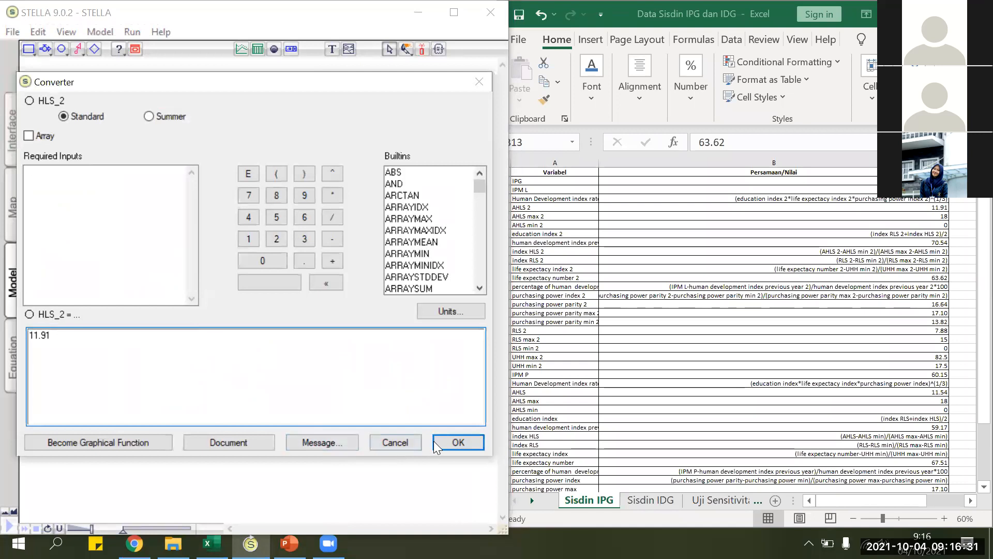
Step: Set the HLS min 2 converter to 0 and the HLS max 2 converter to 18
{"action": "double_click", "coordinate": [176, 383]}
{"action": "type", "text": "0"}
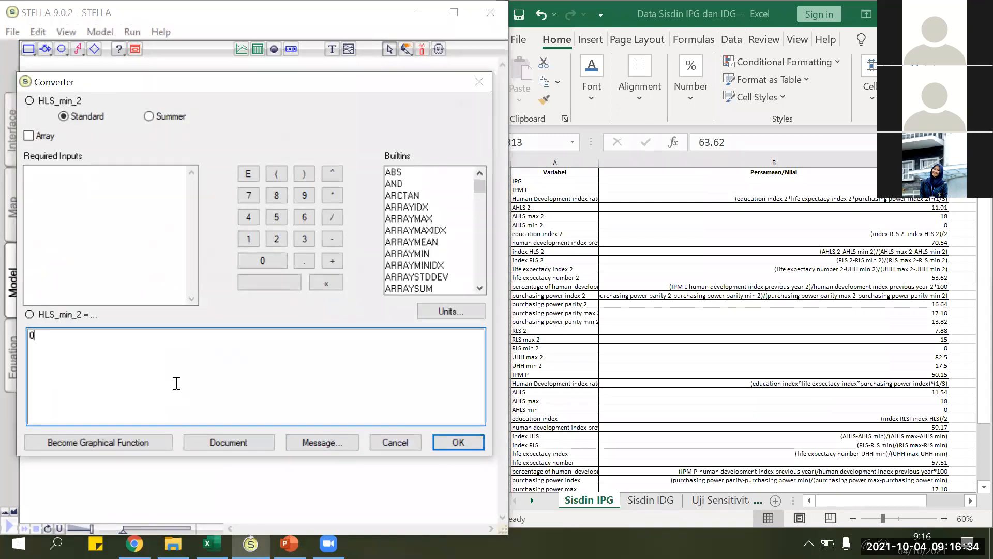
{"action": "left_click", "coordinate": [450, 442]}
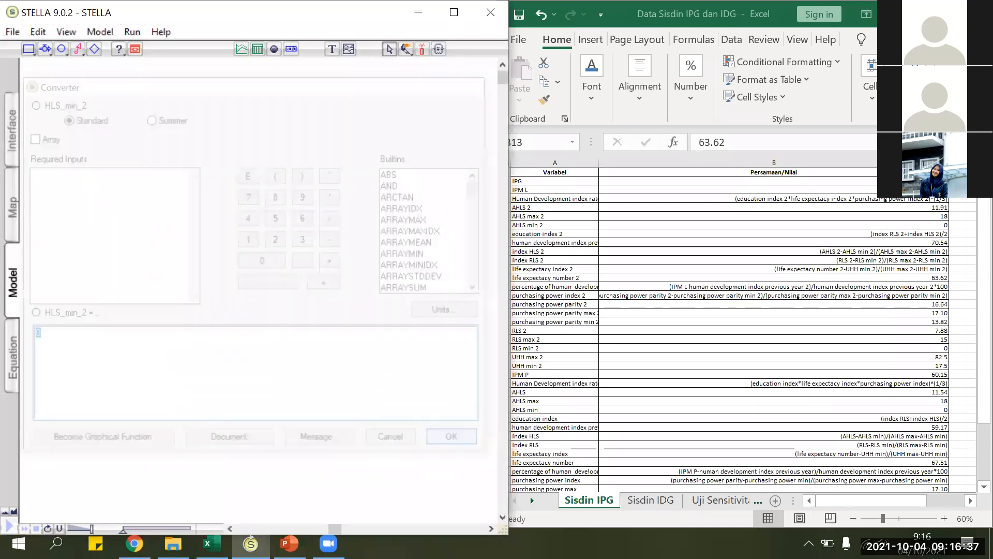
{"action": "double_click", "coordinate": [217, 395]}
{"action": "type", "text": "18"}
{"action": "left_click", "coordinate": [445, 443]}
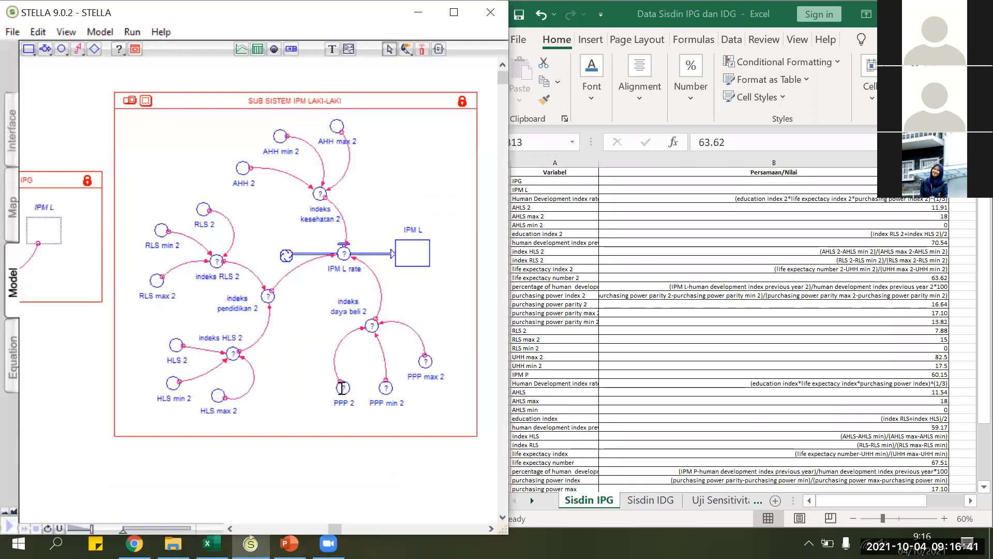
Step: Set the PPP 2 converter to the spreadsheet's purchasing power parity 2 value, 16.64
{"action": "double_click", "coordinate": [342, 388]}
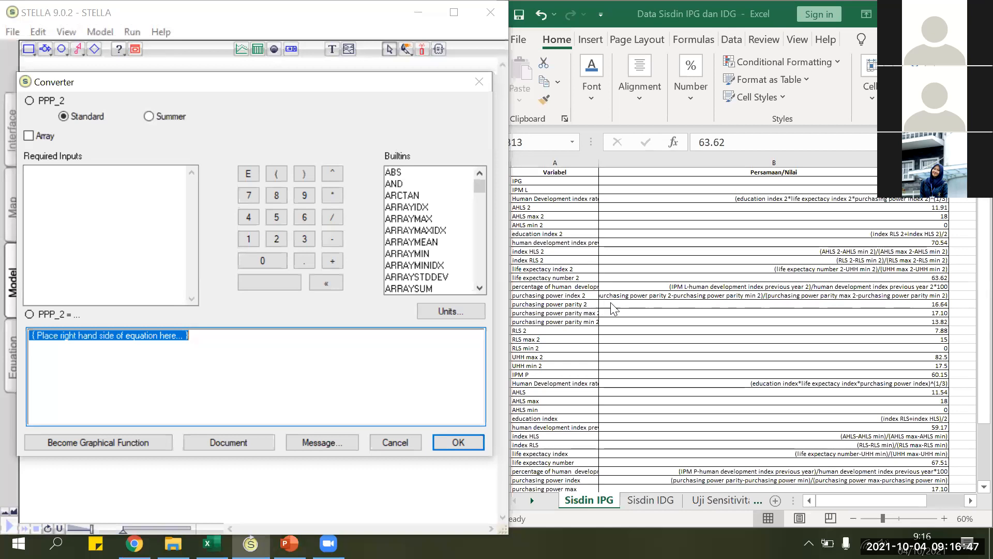
{"action": "type", "text": "16.64"}
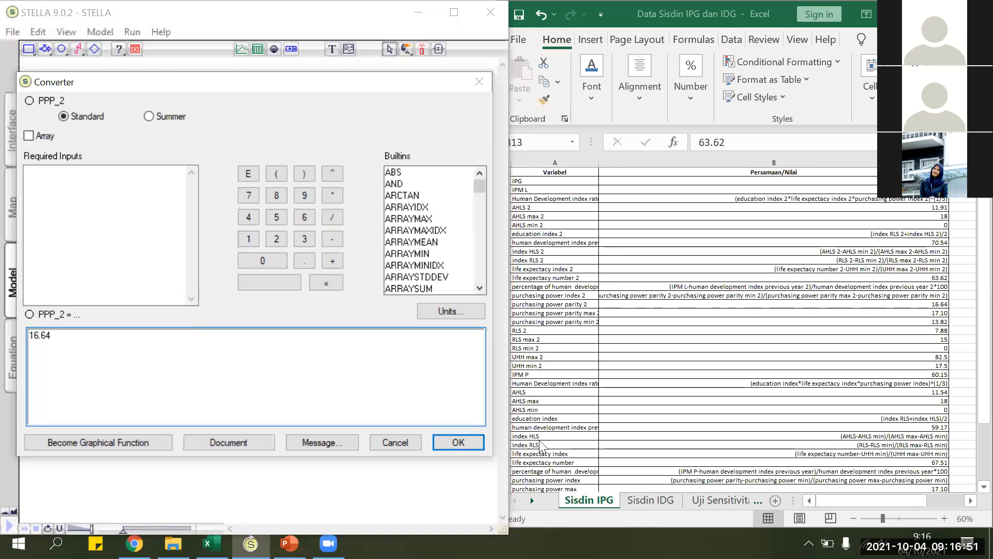
{"action": "left_click", "coordinate": [458, 442]}
Step: Set the PPP min 2 converter to 13.82 and the PPP max 2 converter to 17.10
{"action": "double_click", "coordinate": [386, 386]}
{"action": "type", "text": "13.82"}
{"action": "left_click", "coordinate": [450, 444]}
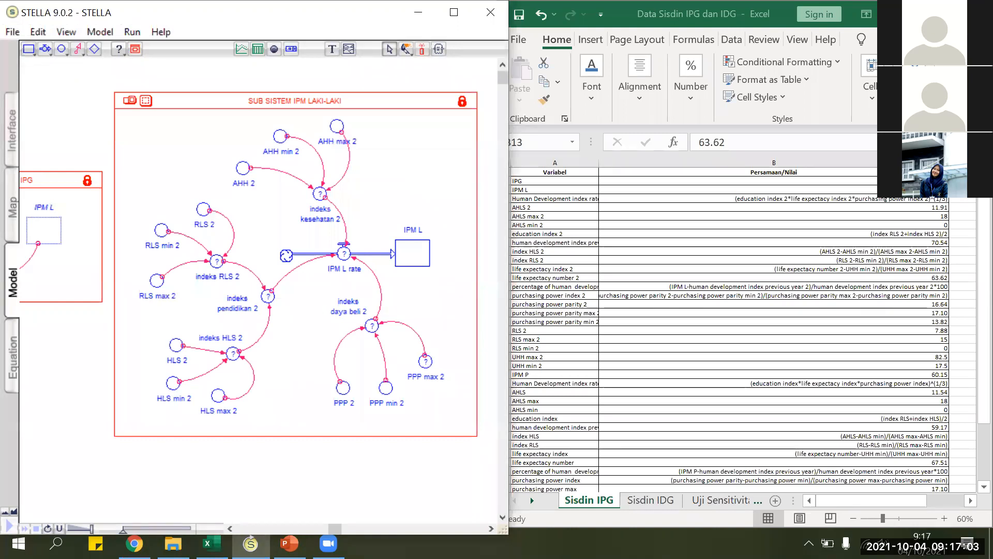
{"action": "double_click", "coordinate": [425, 360]}
{"action": "type", "text": "17.10"}
{"action": "left_click", "coordinate": [450, 440]}
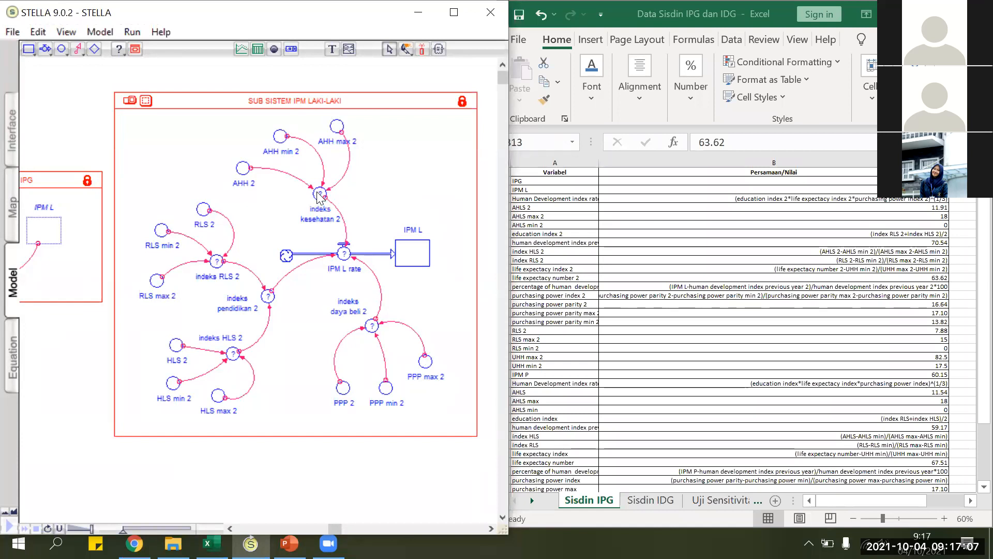
Step: Define the indeks kesehatan 2 converter's equation as (AHH_2-AHH_min_2)/(AHH_max_2-AHH_min_2)
{"action": "double_click", "coordinate": [320, 194]}
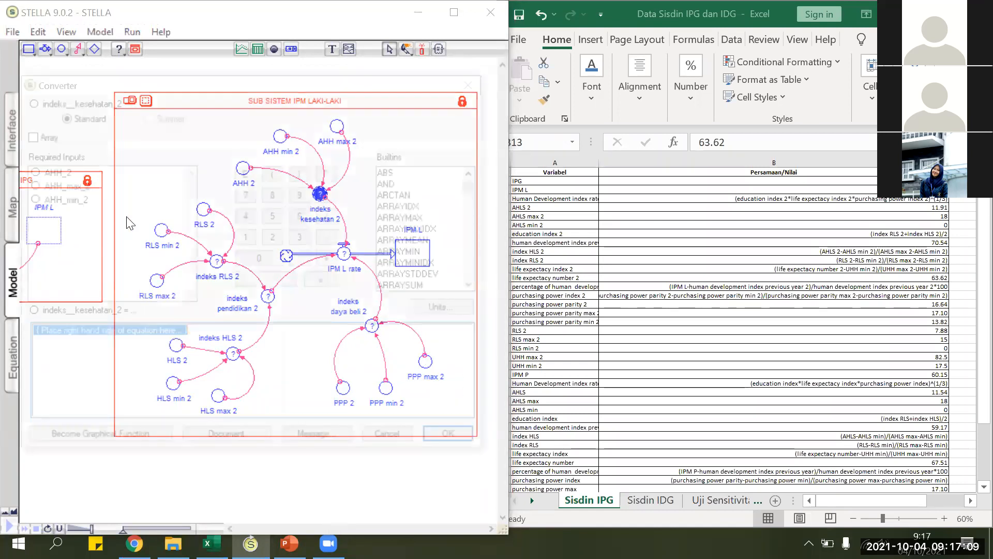
{"action": "type", "text": "("}
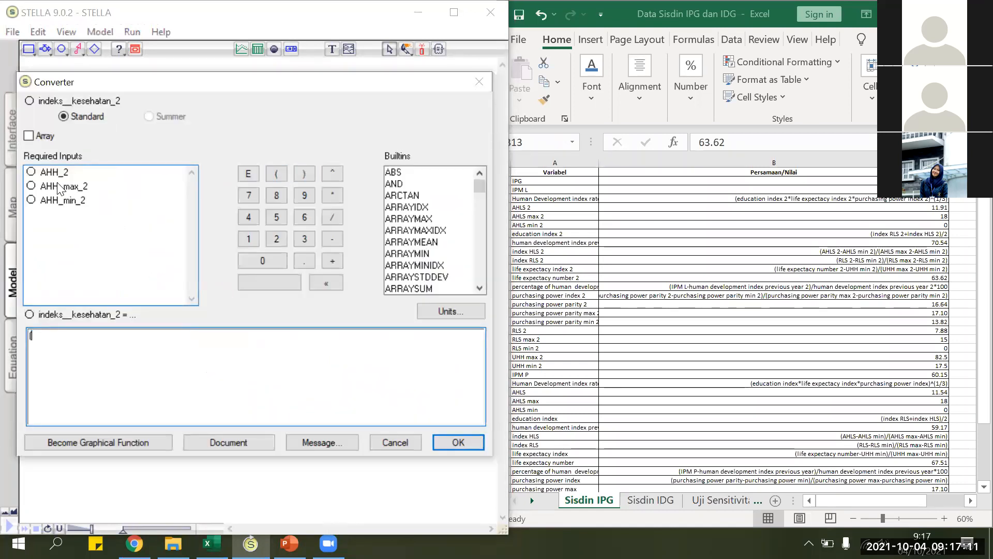
{"action": "left_click", "coordinate": [59, 176]}
{"action": "left_click", "coordinate": [332, 239]}
{"action": "left_click", "coordinate": [83, 201]}
{"action": "left_click", "coordinate": [300, 171]}
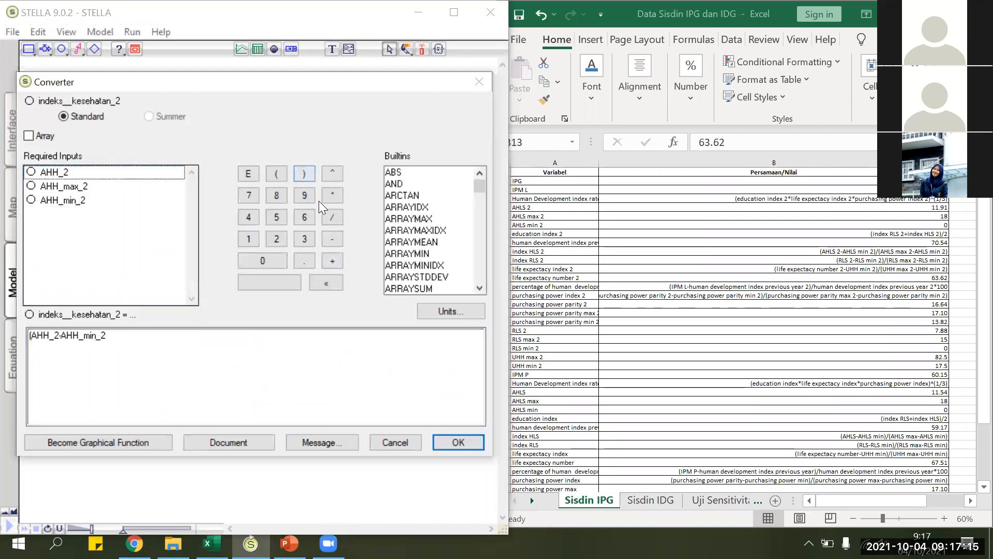
{"action": "left_click", "coordinate": [332, 217]}
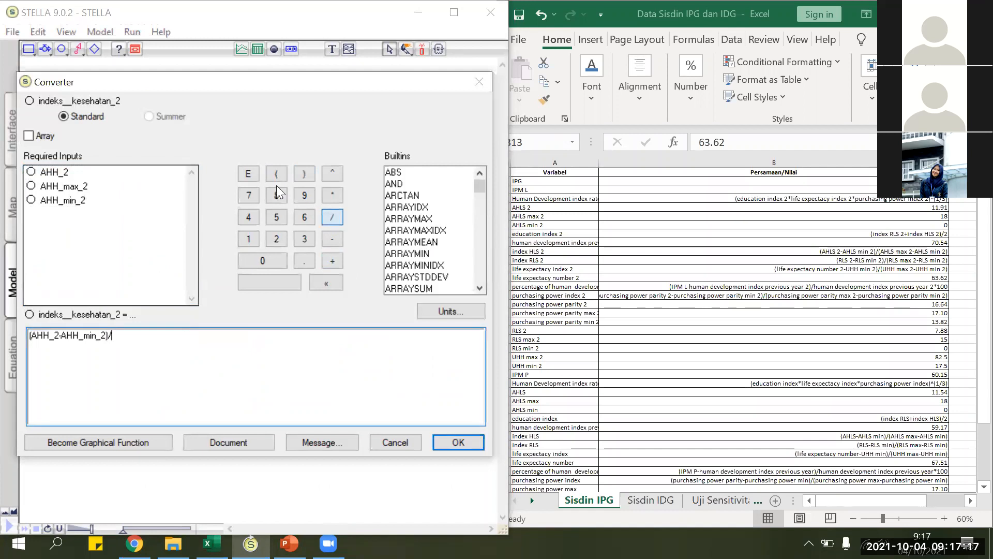
{"action": "left_click", "coordinate": [277, 175]}
{"action": "left_click", "coordinate": [63, 186]}
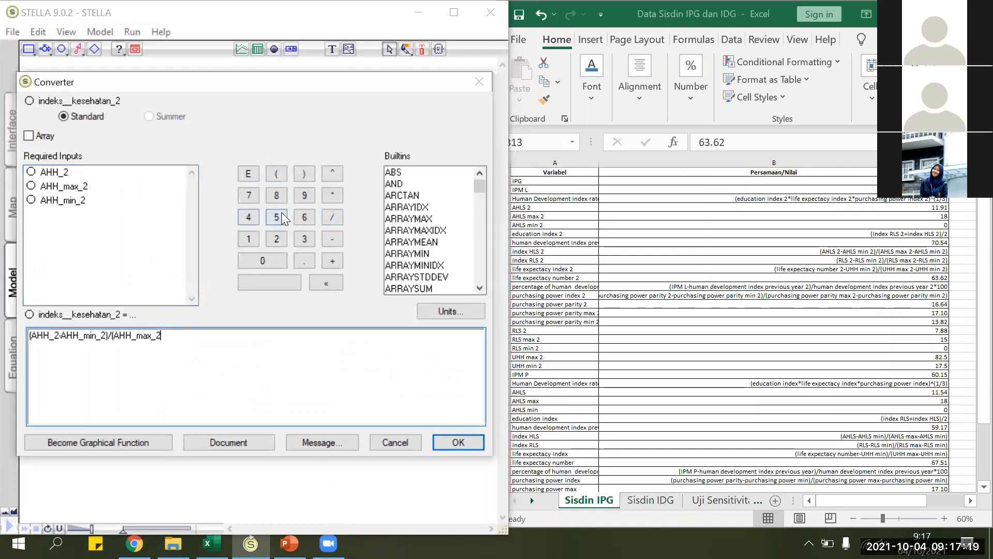
{"action": "left_click", "coordinate": [331, 235]}
{"action": "left_click", "coordinate": [160, 200]}
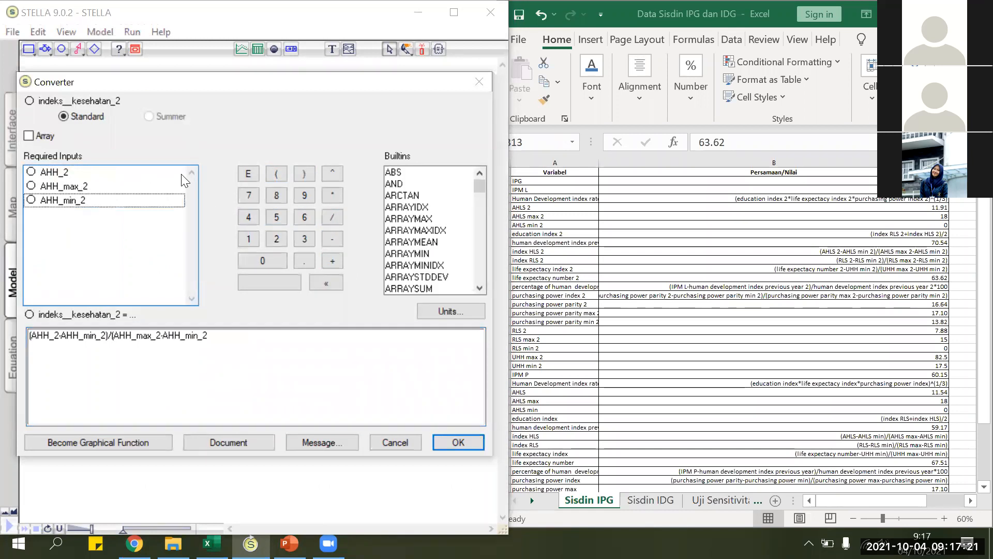
{"action": "left_click", "coordinate": [303, 174]}
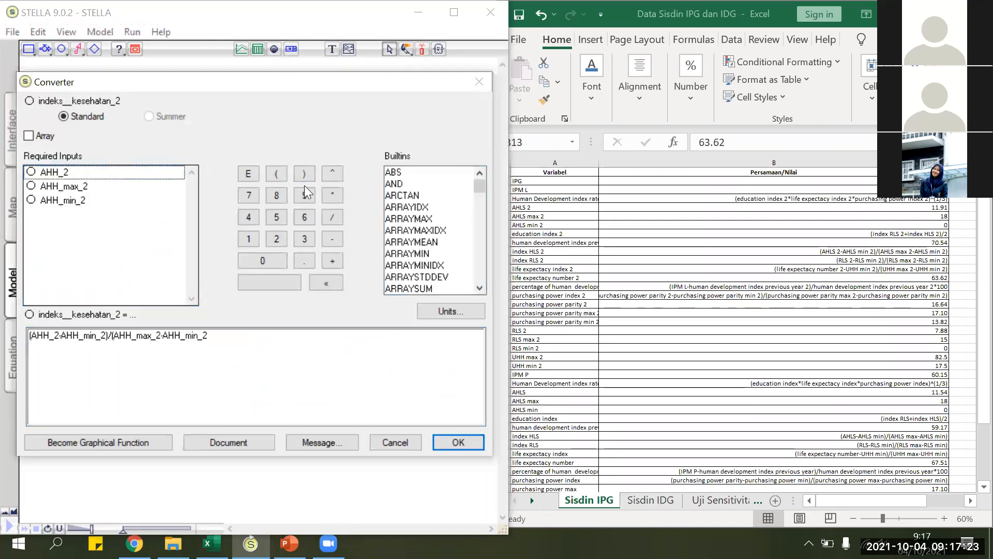
{"action": "left_click", "coordinate": [455, 441]}
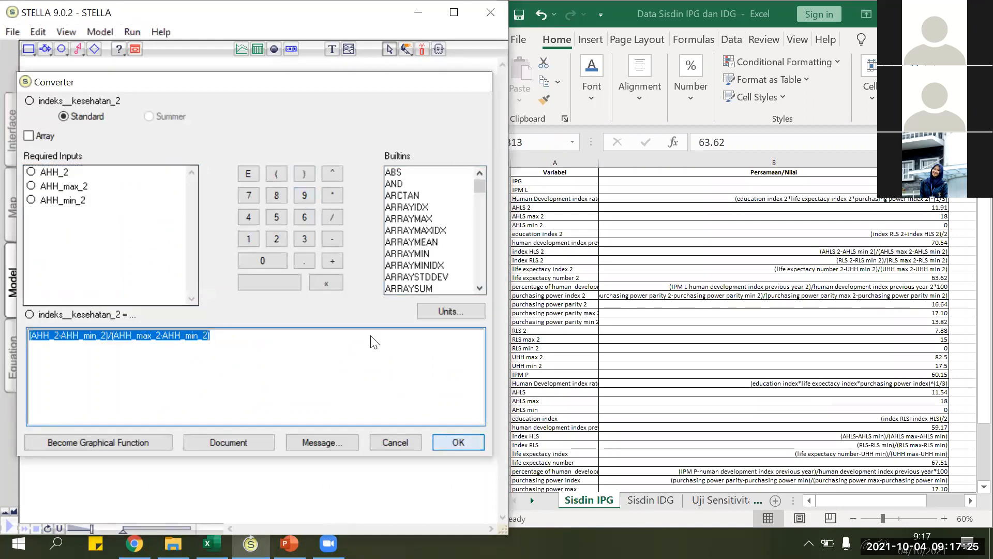
Step: Define the indeks RLS 2 converter's equation as (RLS_2-RLS_min_2)/(RLS_max_2-RLS_min_2)
{"action": "double_click", "coordinate": [217, 262]}
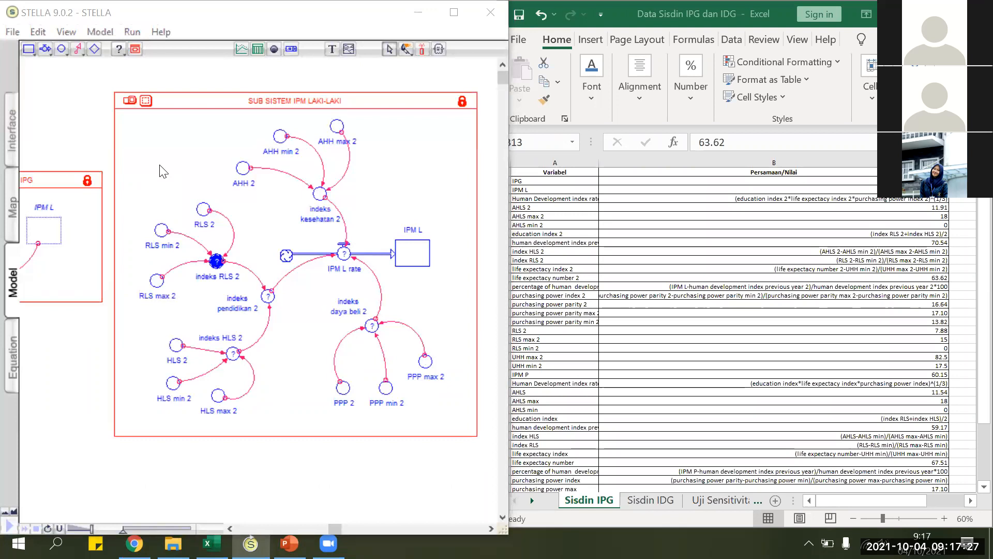
{"action": "left_click", "coordinate": [275, 169]}
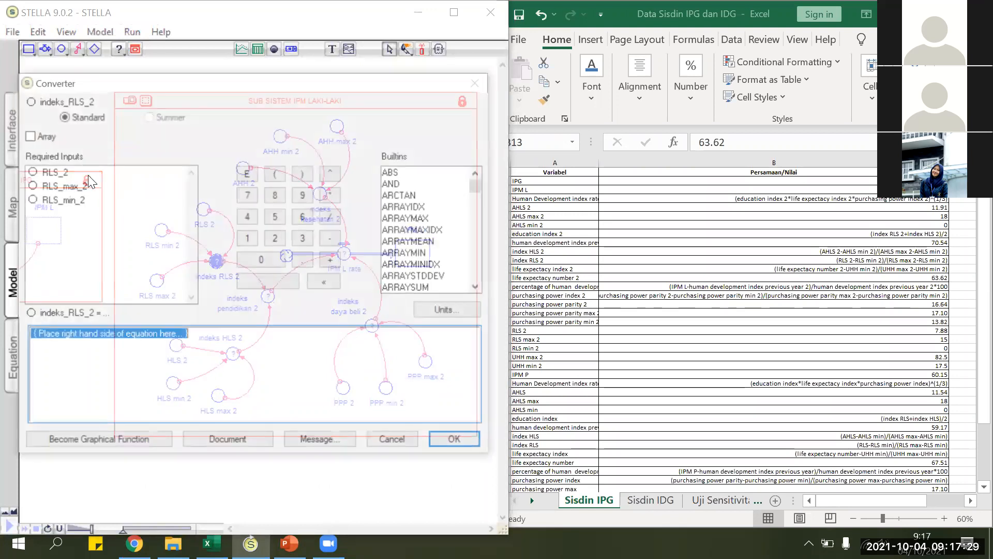
{"action": "left_click", "coordinate": [332, 239]}
{"action": "left_click", "coordinate": [83, 200]}
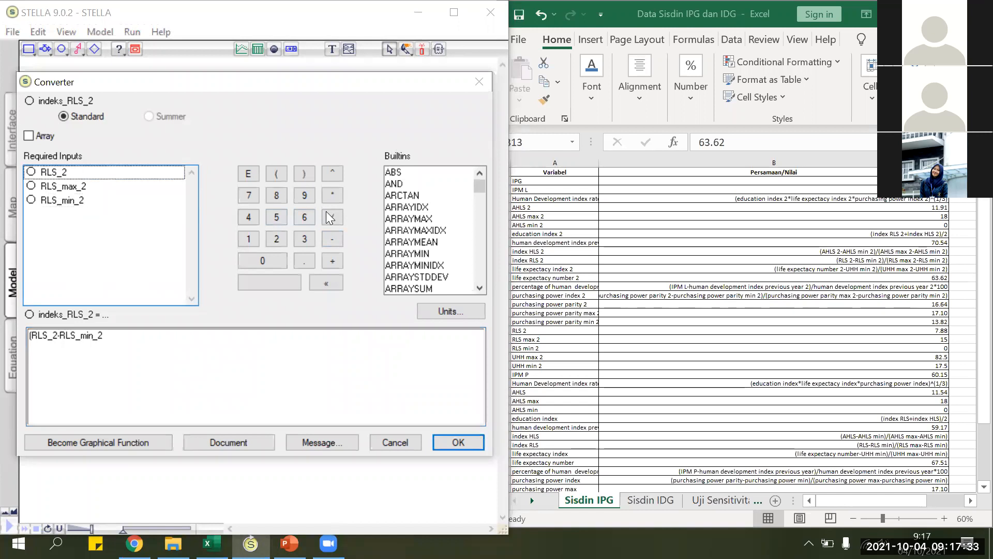
{"action": "left_click", "coordinate": [277, 174]}
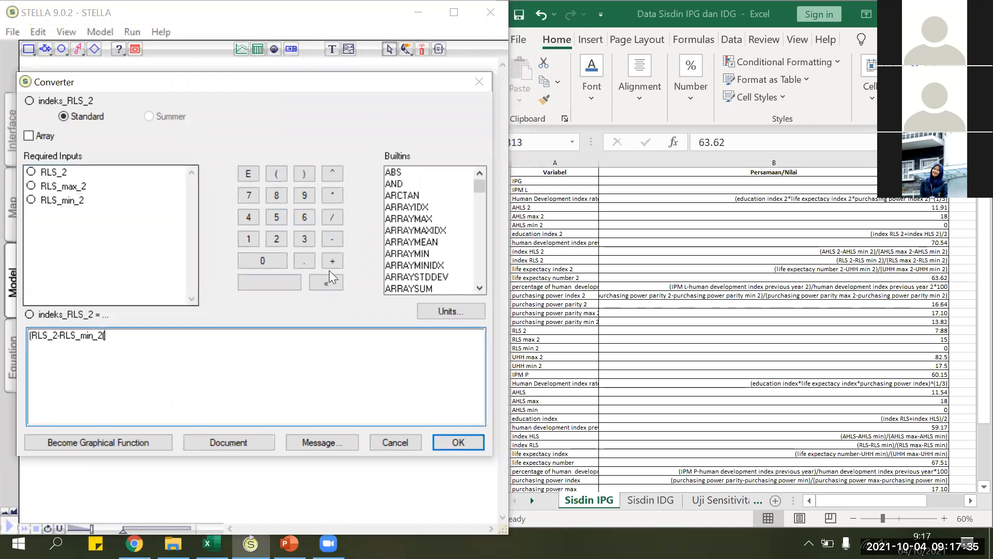
{"action": "left_click", "coordinate": [298, 176]}
{"action": "left_click", "coordinate": [334, 214]}
{"action": "left_click", "coordinate": [280, 173]}
{"action": "left_click", "coordinate": [83, 187]}
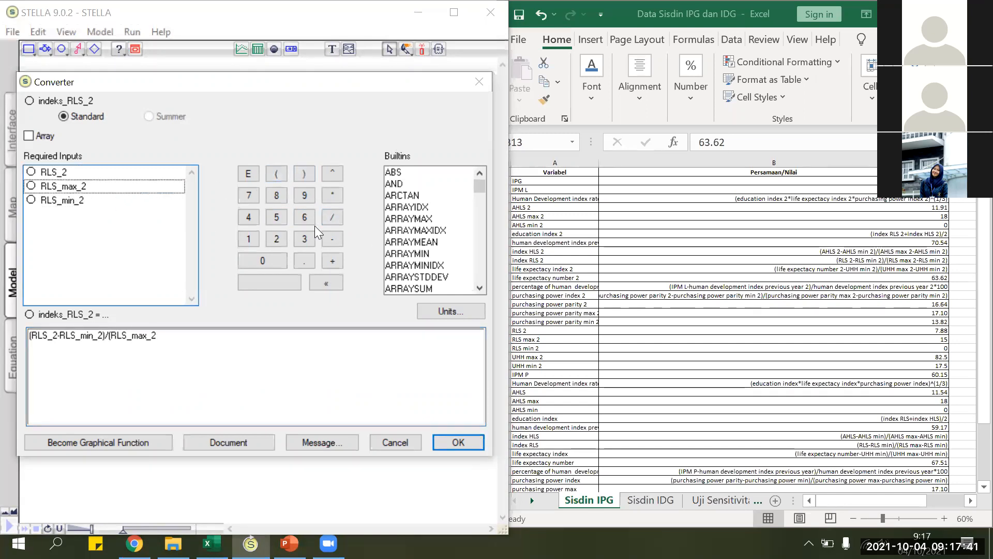
{"action": "left_click", "coordinate": [112, 200]}
{"action": "left_click", "coordinate": [332, 240]}
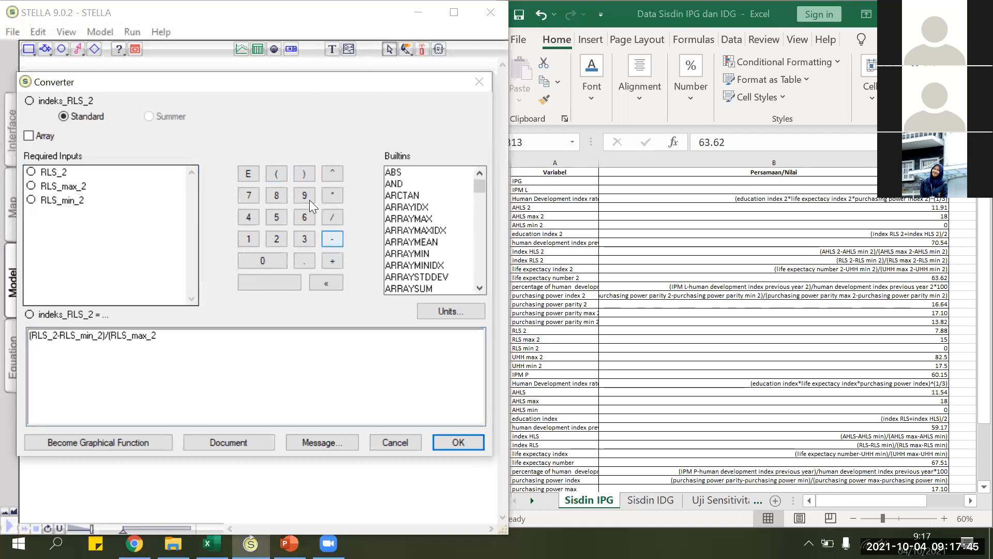
{"action": "left_click", "coordinate": [303, 176]}
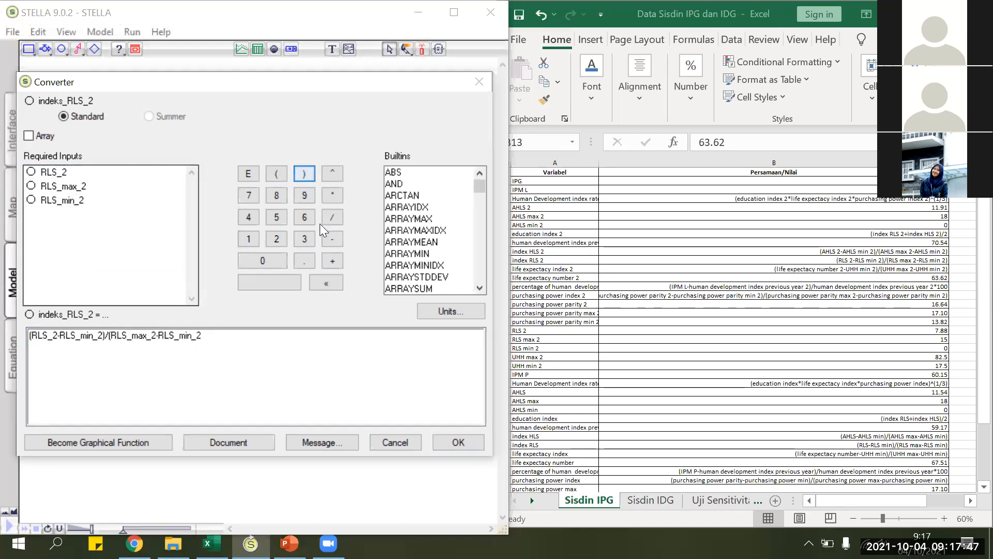
{"action": "double_click", "coordinate": [259, 336]}
{"action": "left_click", "coordinate": [259, 336]}
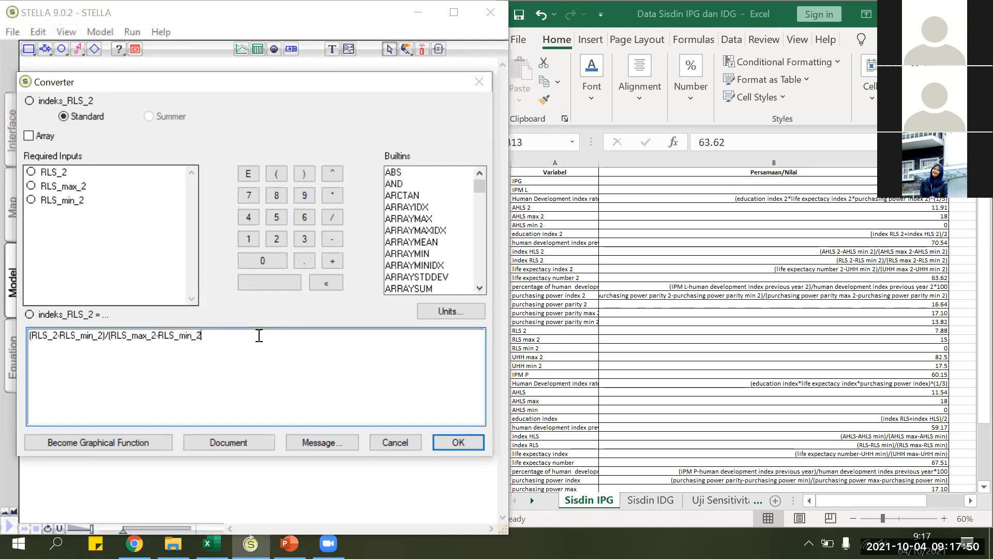
{"action": "left_click", "coordinate": [304, 172]}
{"action": "left_click", "coordinate": [471, 438]}
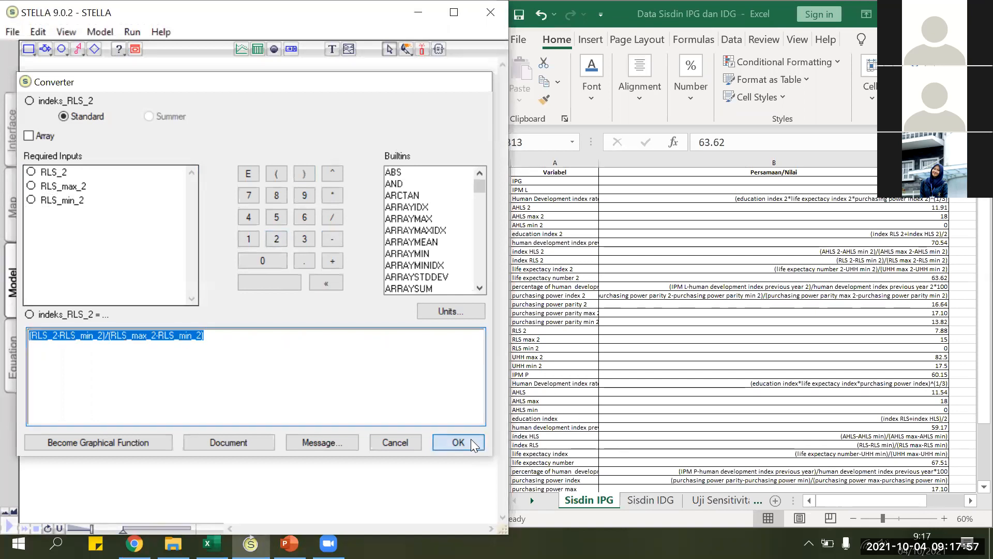
Step: Define the indeks HLS 2 converter's equation as (HLS_2-HLS_min_2)/(HLS_max_2-HLS_min_2)
{"action": "double_click", "coordinate": [234, 354]}
{"action": "left_click", "coordinate": [275, 174]}
{"action": "left_click", "coordinate": [66, 174]}
{"action": "left_click", "coordinate": [331, 240]}
{"action": "left_click", "coordinate": [77, 200]}
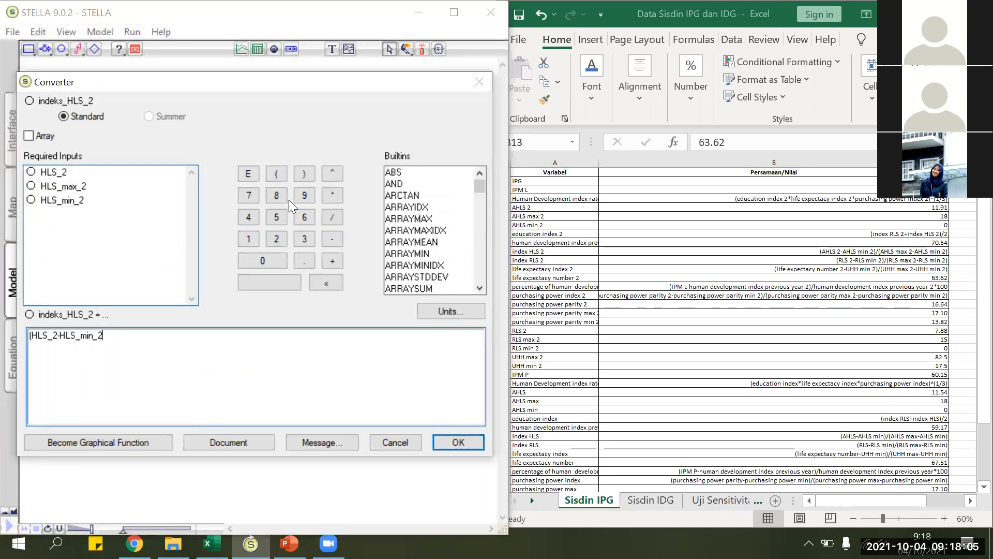
{"action": "left_click", "coordinate": [277, 174]}
{"action": "left_click", "coordinate": [98, 187]}
{"action": "left_click", "coordinate": [331, 239]}
{"action": "left_click", "coordinate": [88, 200]}
{"action": "left_click", "coordinate": [304, 174]}
{"action": "left_click", "coordinate": [455, 441]}
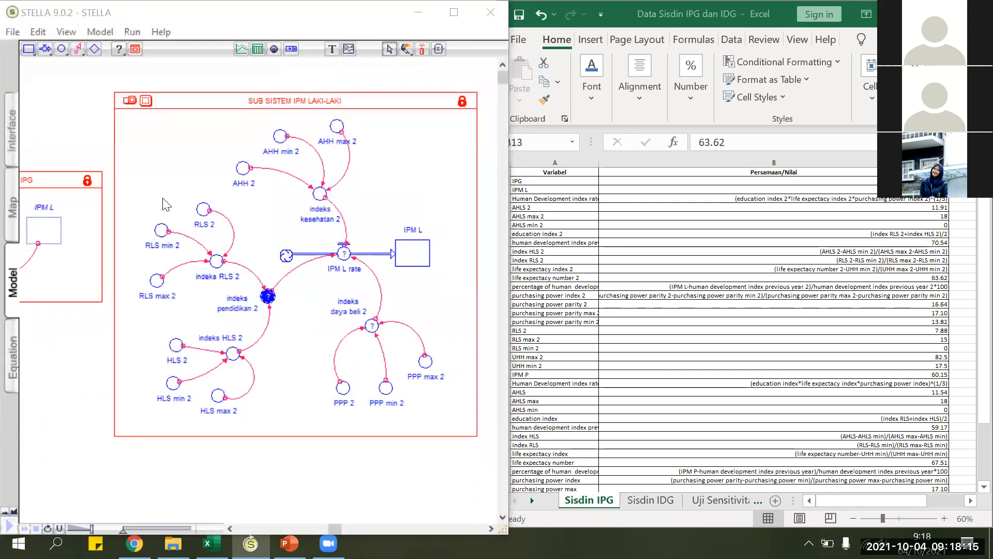
Step: Define the indeks pendidikan 2 converter's equation as (indeks_HLS_2+indeks_RLS_2)/2
{"action": "double_click", "coordinate": [268, 296]}
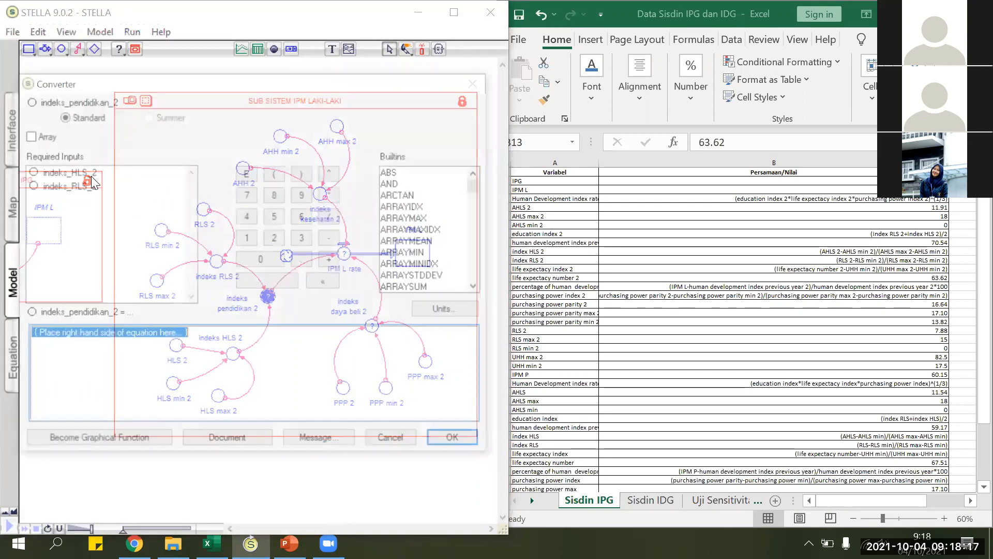
{"action": "type", "text": "("}
{"action": "left_click", "coordinate": [68, 172]}
{"action": "left_click", "coordinate": [325, 252]}
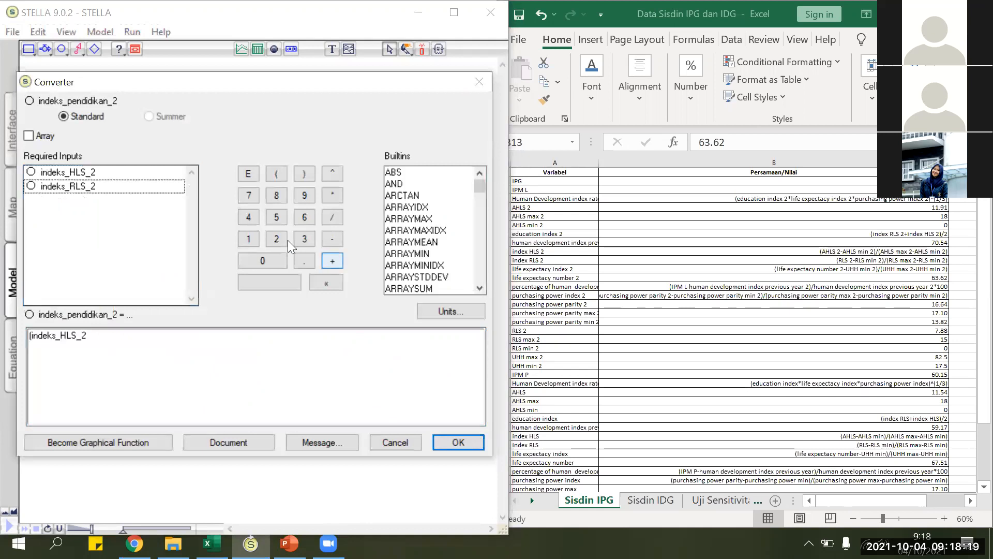
{"action": "left_click", "coordinate": [62, 186]}
{"action": "left_click", "coordinate": [301, 170]}
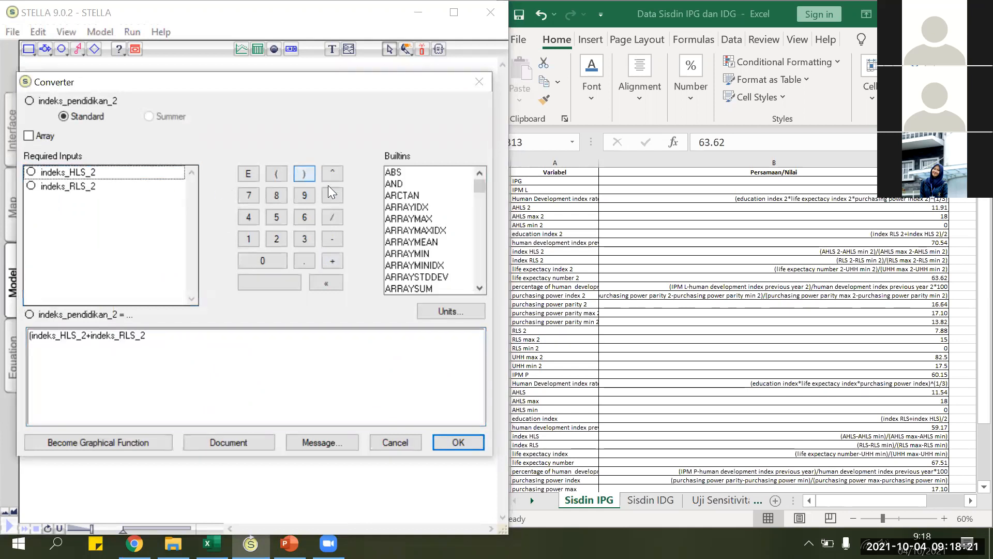
{"action": "left_click", "coordinate": [193, 335]}
{"action": "left_click", "coordinate": [186, 341]}
{"action": "left_click", "coordinate": [303, 173]}
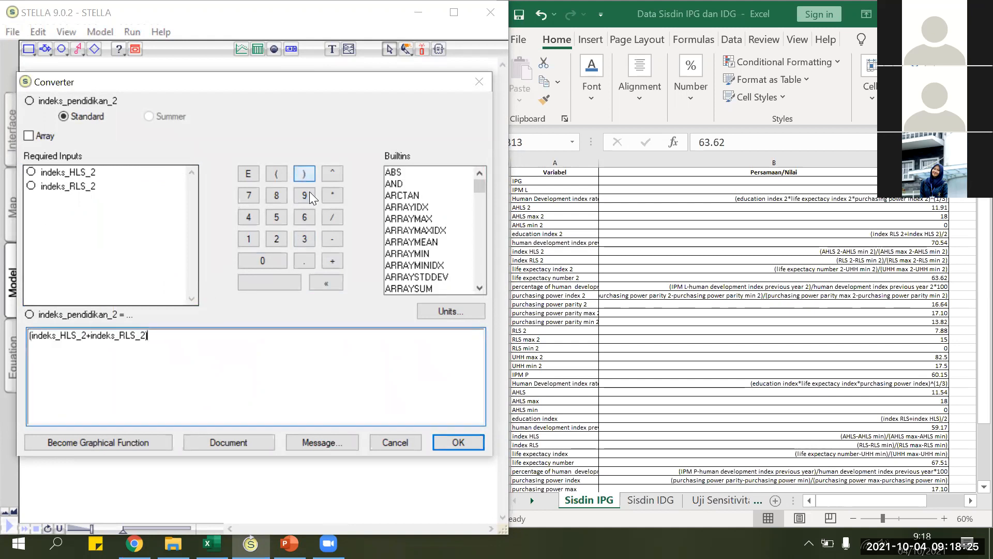
{"action": "left_click", "coordinate": [331, 216]}
{"action": "left_click", "coordinate": [278, 237]}
{"action": "left_click", "coordinate": [459, 441]}
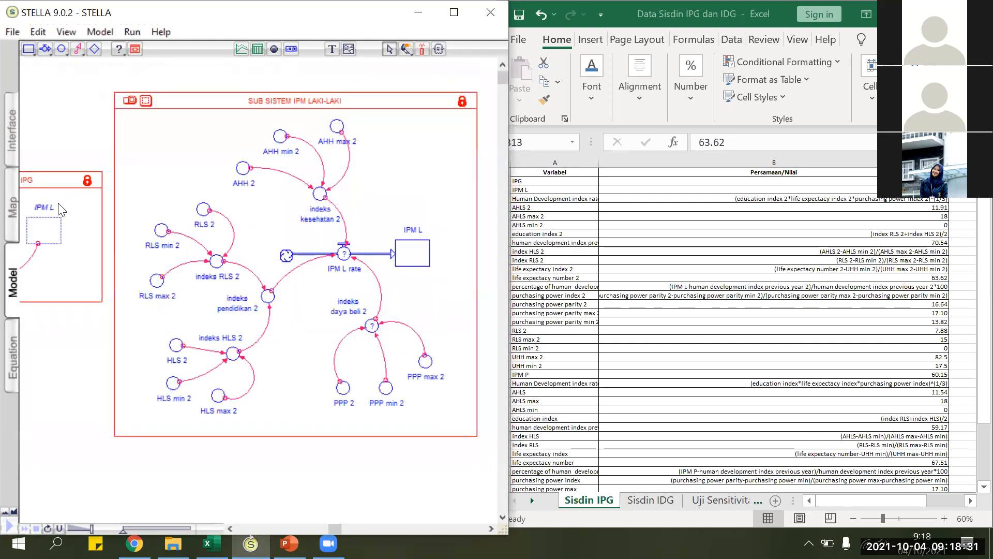
Step: Enter the numerator (PPP_2-PPP_min_2) in the indeks daya beli 2 converter's equation
{"action": "left_click", "coordinate": [277, 173]}
{"action": "left_click", "coordinate": [62, 185]}
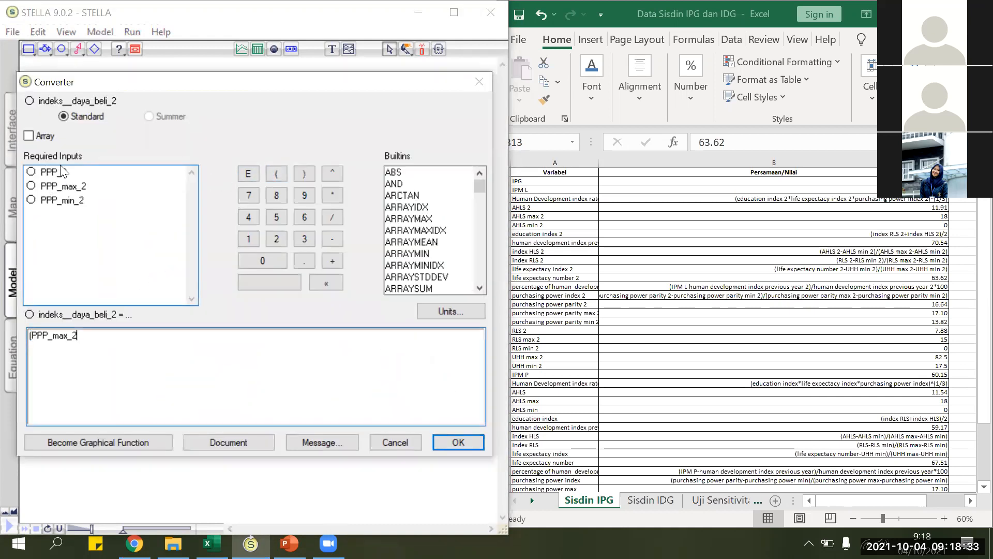
{"action": "key", "text": "BackSpace"}
{"action": "key", "text": "BackSpace"}
{"action": "key", "text": "BackSpace"}
{"action": "key", "text": "BackSpace"}
{"action": "key", "text": "BackSpace"}
{"action": "key", "text": "BackSpace"}
{"action": "left_click", "coordinate": [119, 176]}
{"action": "left_click", "coordinate": [329, 239]}
{"action": "left_click", "coordinate": [68, 202]}
{"action": "left_click", "coordinate": [305, 173]}
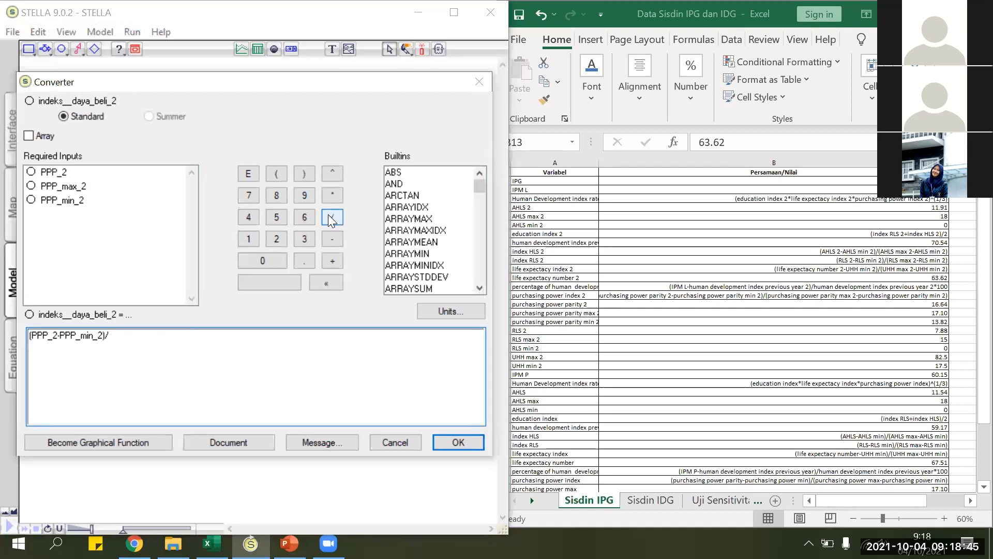
Step: Complete the indeks daya beli 2 equation with the denominator (PPP_max_2-PPP_min_2) and accept it
{"action": "left_click", "coordinate": [176, 187]}
{"action": "left_click", "coordinate": [332, 238]}
{"action": "left_click", "coordinate": [96, 201]}
{"action": "left_click", "coordinate": [302, 173]}
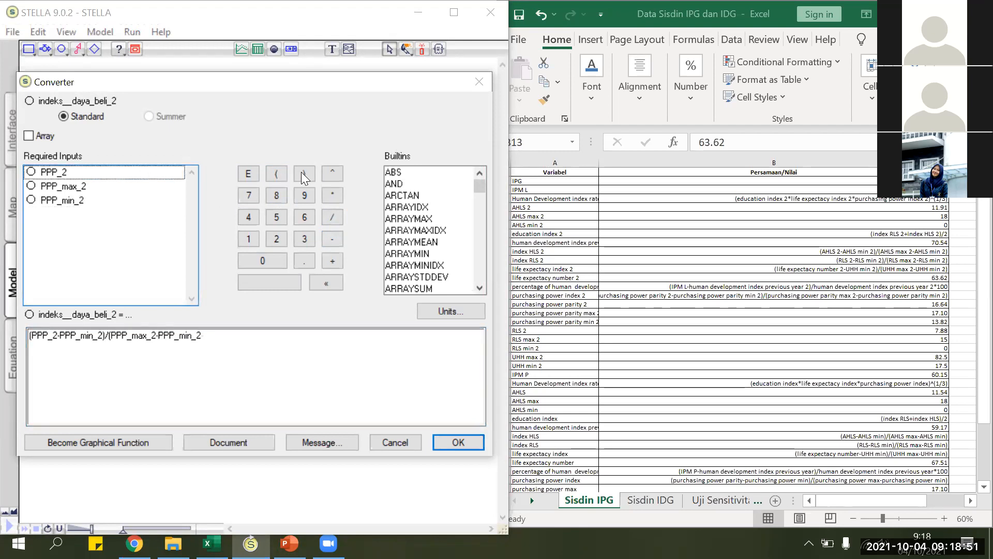
{"action": "double_click", "coordinate": [281, 333]}
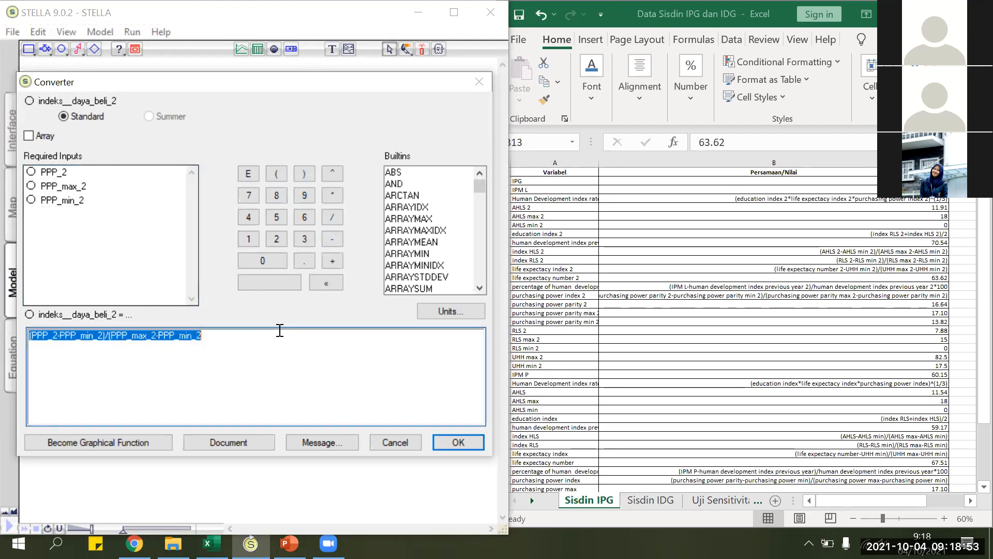
{"action": "left_click", "coordinate": [270, 331]}
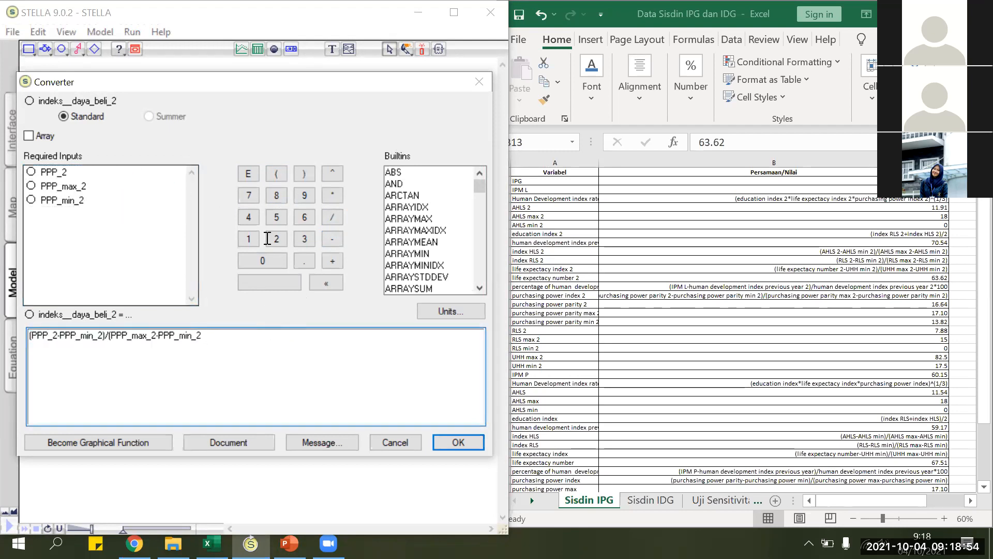
{"action": "left_click", "coordinate": [303, 172]}
{"action": "left_click", "coordinate": [452, 436]}
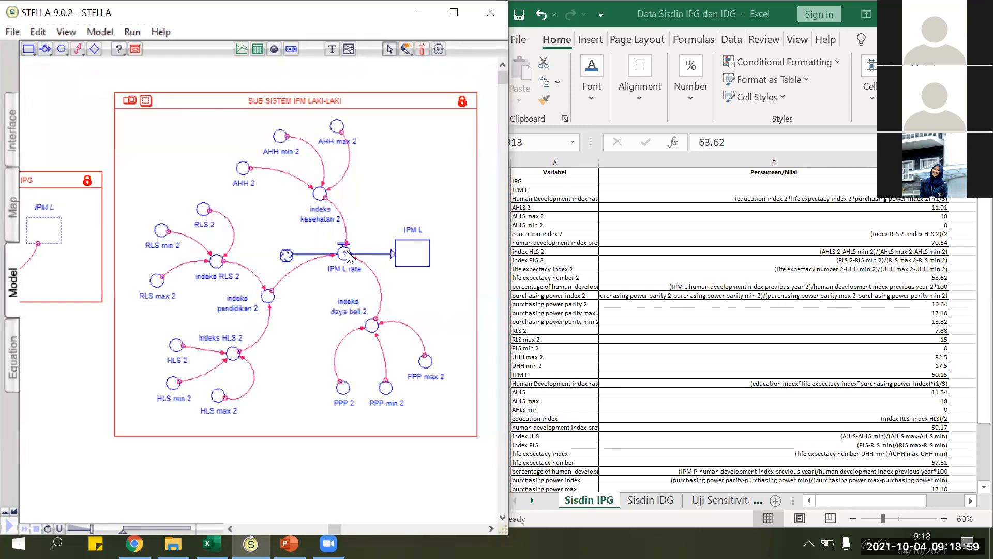
Step: Define the IPM L rate flow's equation as (indeks_pendidikan_2*indeks__kesehatan_2*indeks__daya_beli_2)^(1/3)
{"action": "double_click", "coordinate": [344, 253]}
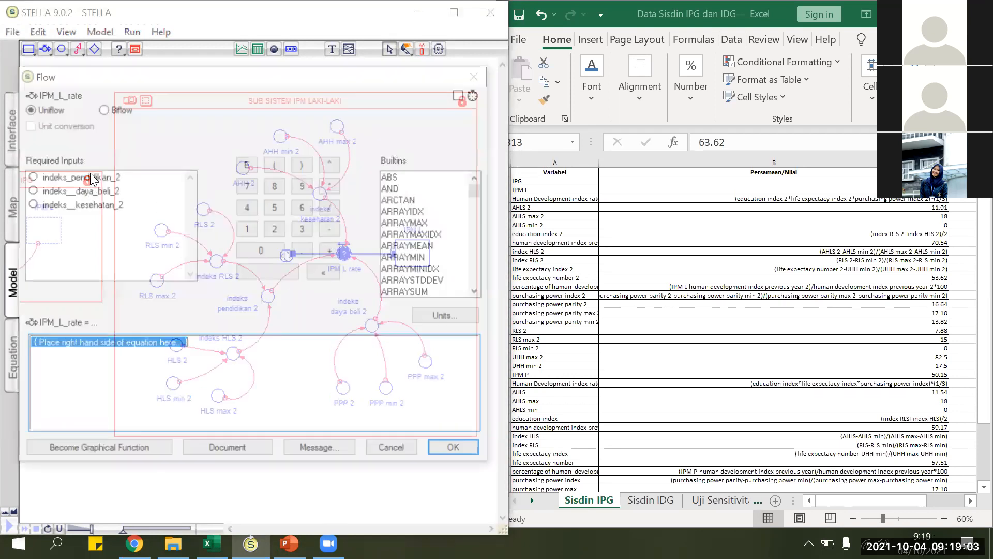
{"action": "type", "text": "("}
{"action": "left_click", "coordinate": [92, 178]}
{"action": "left_click", "coordinate": [333, 186]}
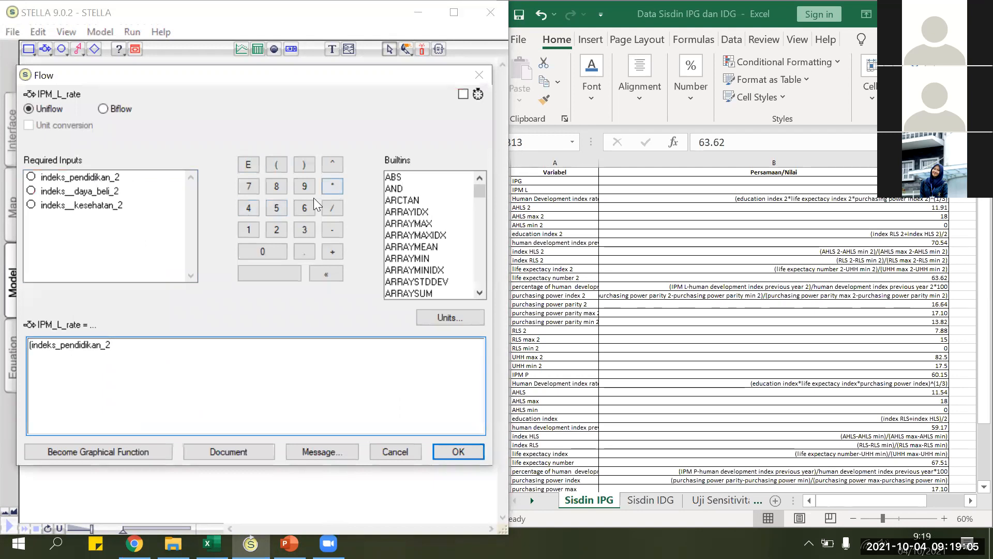
{"action": "left_click", "coordinate": [83, 205]}
{"action": "left_click", "coordinate": [329, 189]}
{"action": "left_click", "coordinate": [80, 190]}
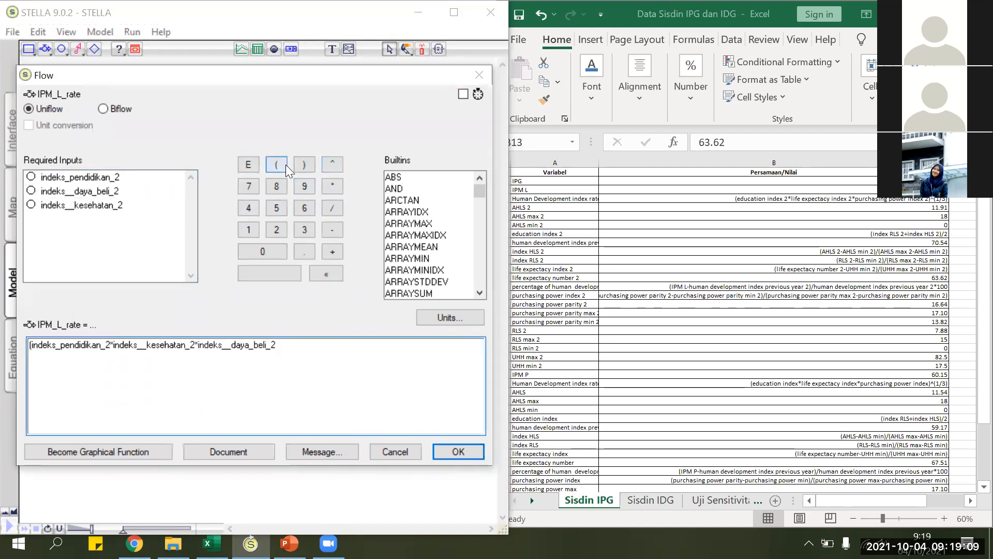
{"action": "left_click", "coordinate": [302, 164]}
{"action": "left_click", "coordinate": [332, 164]}
{"action": "left_click", "coordinate": [276, 169]}
{"action": "left_click", "coordinate": [246, 228]}
{"action": "left_click", "coordinate": [332, 206]}
{"action": "left_click", "coordinate": [305, 229]}
{"action": "left_click", "coordinate": [305, 167]}
{"action": "left_click", "coordinate": [305, 166]}
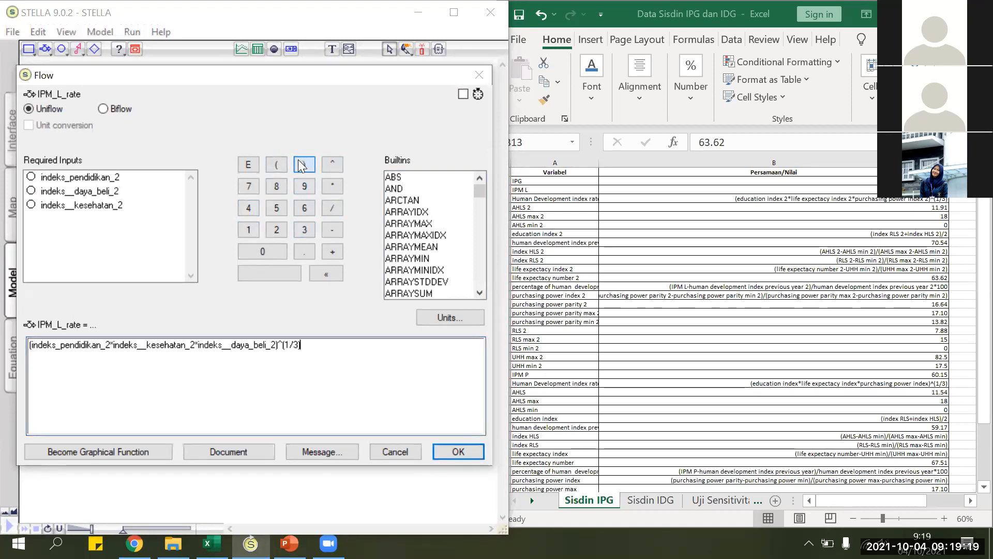
{"action": "left_click", "coordinate": [459, 451]}
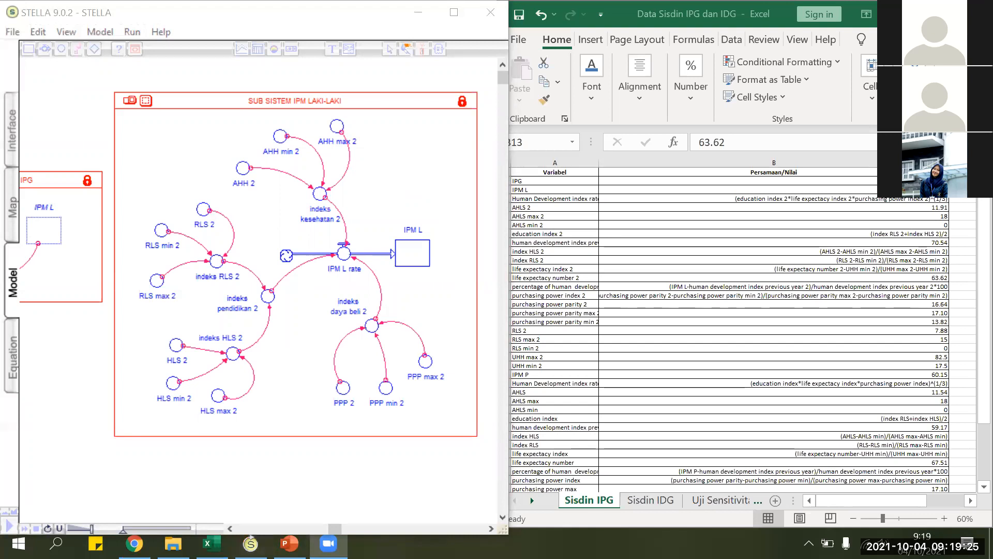
Step: Define the IPG converter's equation in SUB SISTEM IPG as IPM_P/IPM_L*100
{"action": "left_click", "coordinate": [276, 527]}
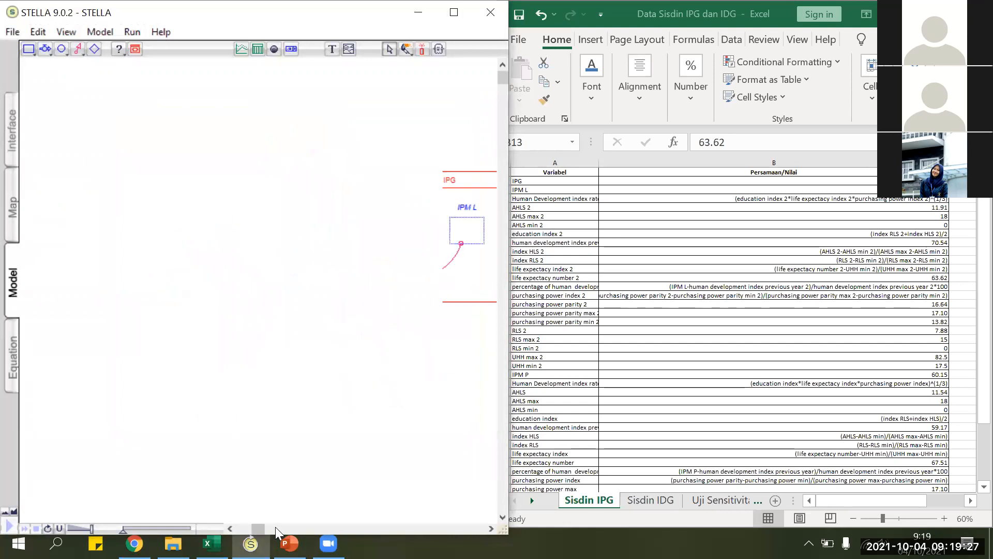
{"action": "left_click_drag", "start_coordinate": [263, 528], "coordinate": [279, 529]}
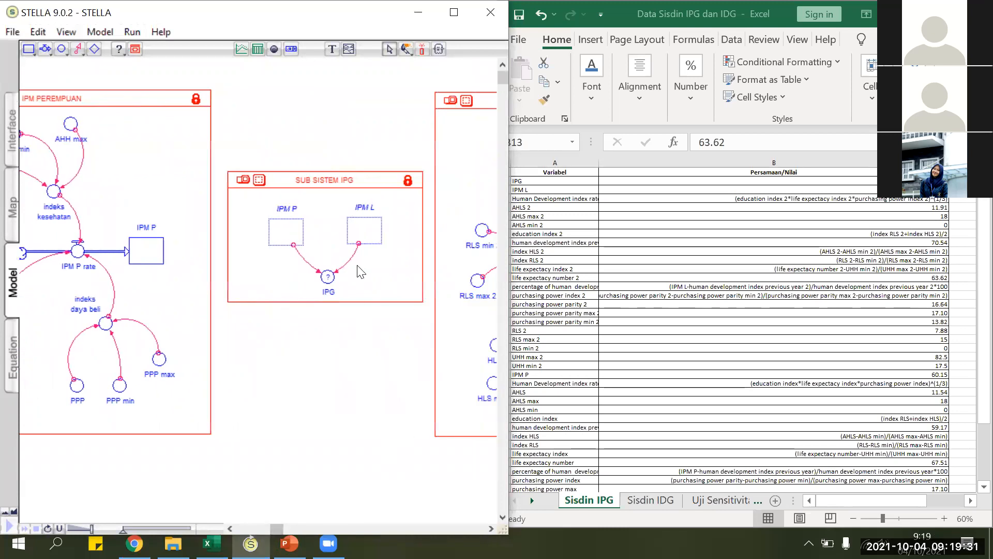
{"action": "double_click", "coordinate": [328, 276]}
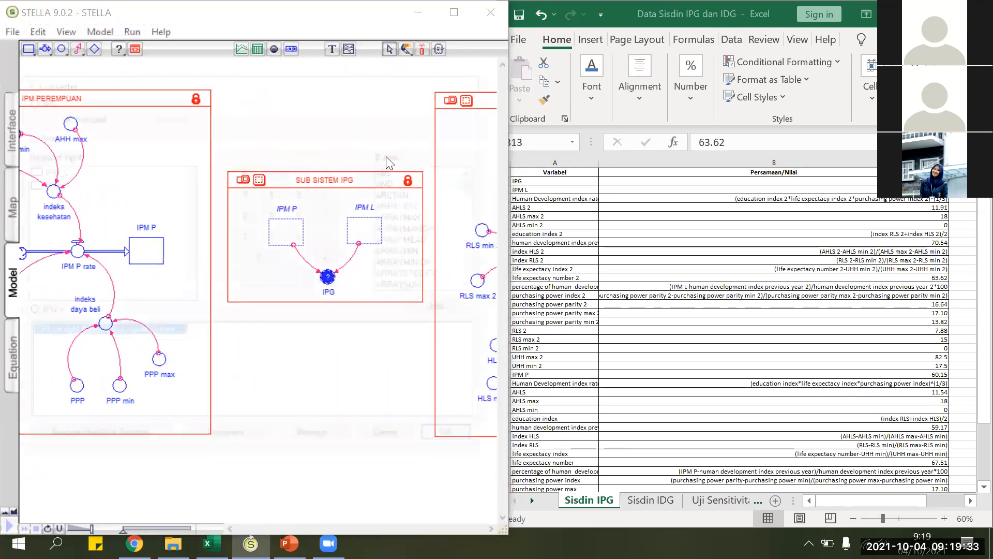
{"action": "left_click", "coordinate": [57, 187]}
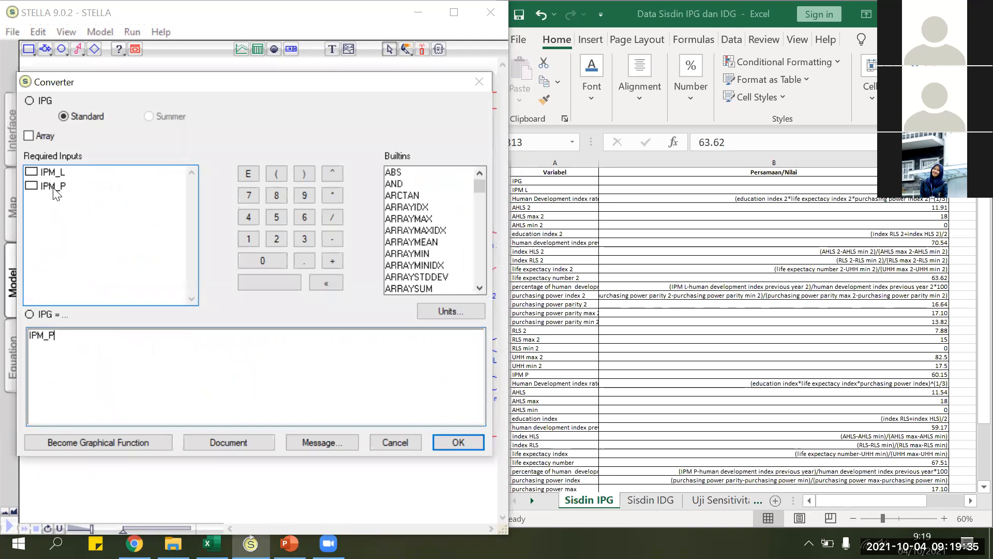
{"action": "left_click", "coordinate": [67, 173]}
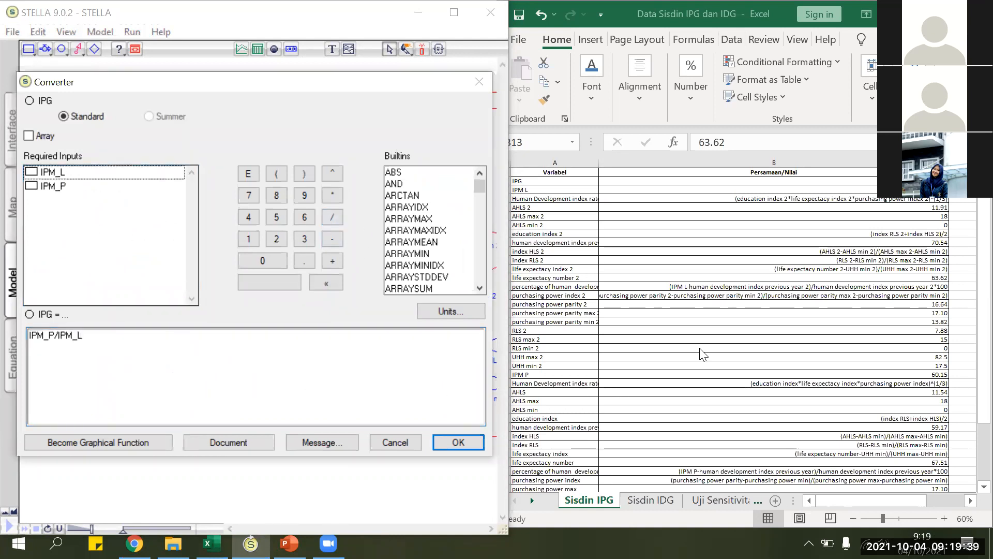
{"action": "key", "text": "Down"}
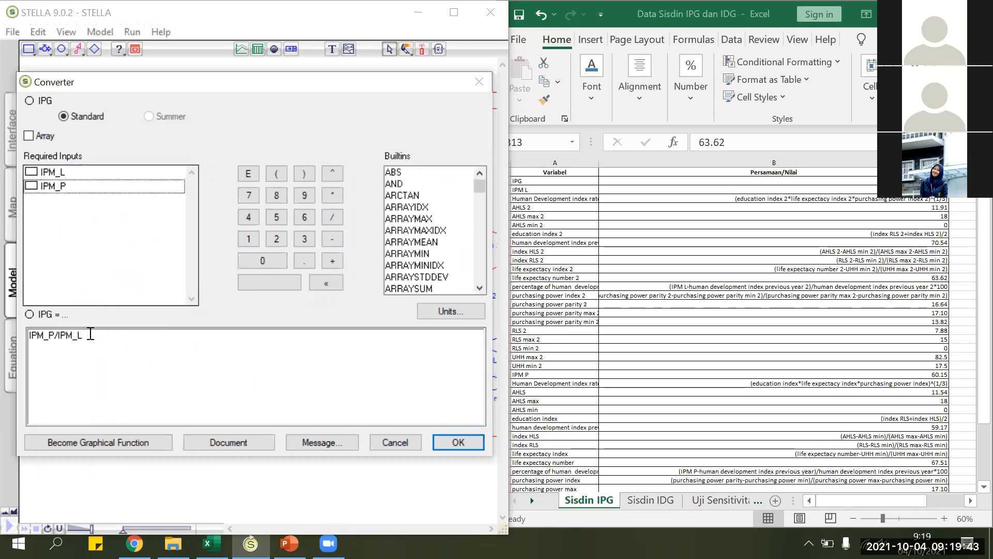
{"action": "left_click", "coordinate": [340, 195]}
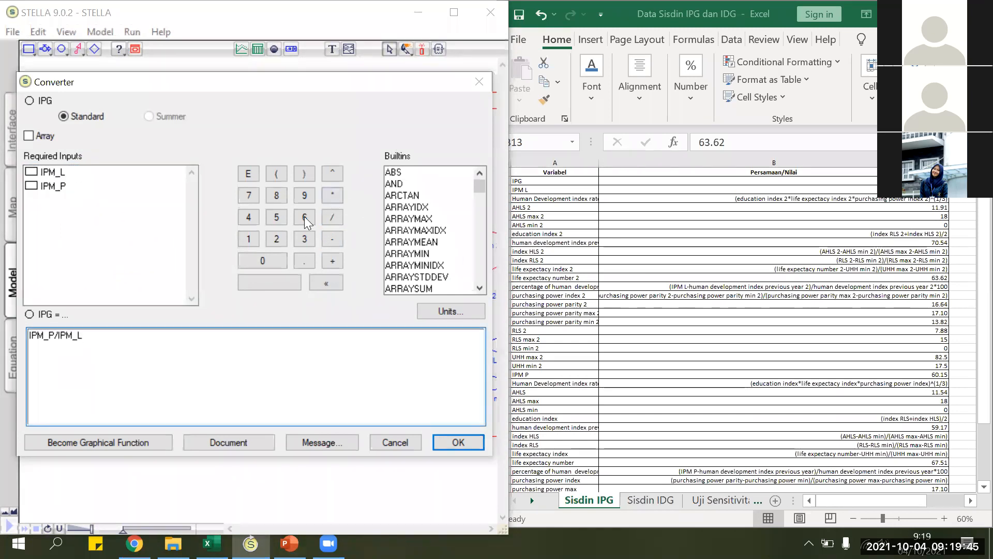
{"action": "left_click", "coordinate": [247, 239]}
{"action": "left_click", "coordinate": [262, 254]}
{"action": "left_click", "coordinate": [261, 254]}
{"action": "left_click", "coordinate": [457, 442]}
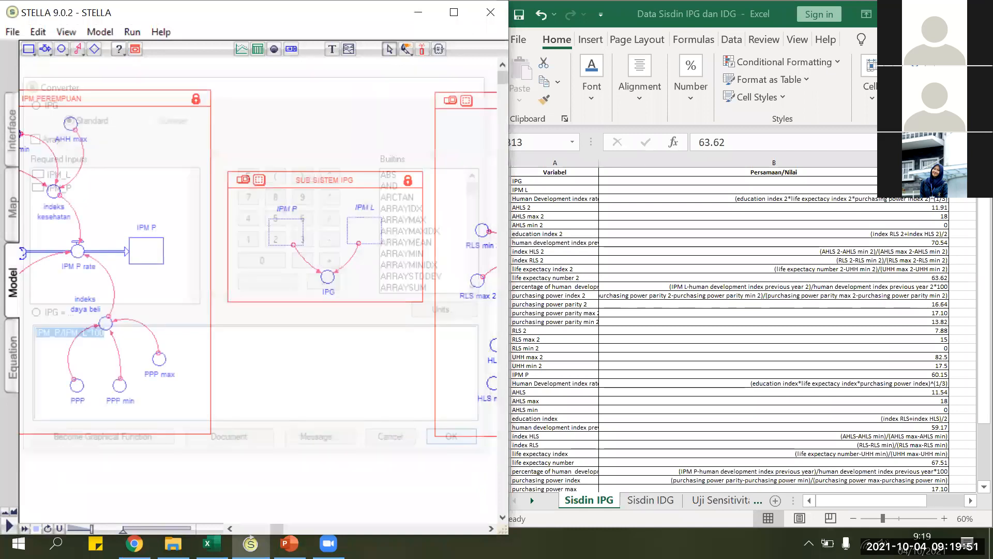
Step: Cancel closing the Excel workbook, keeping it open, and enlarge the STELLA window to full screen
{"action": "left_click", "coordinate": [977, 14]}
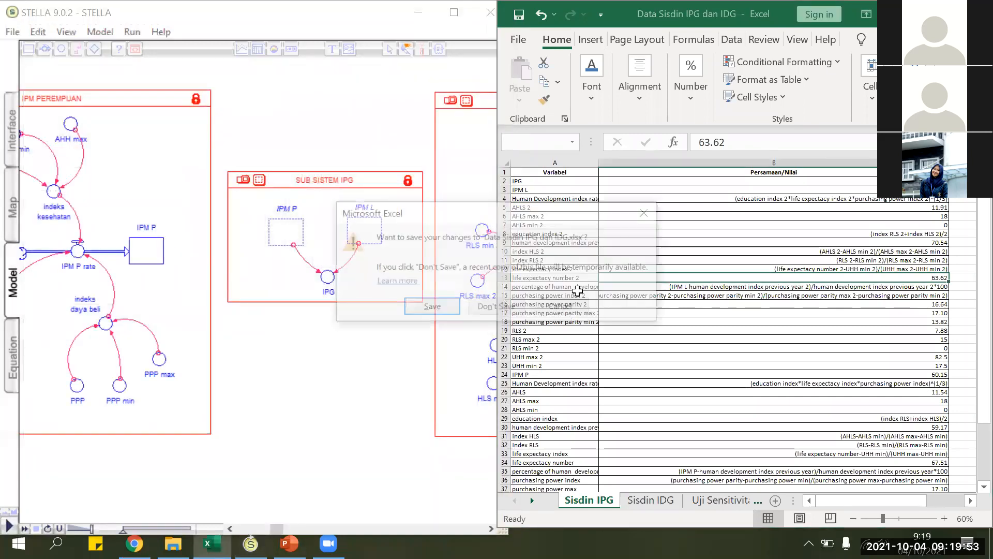
{"action": "left_click", "coordinate": [563, 306]}
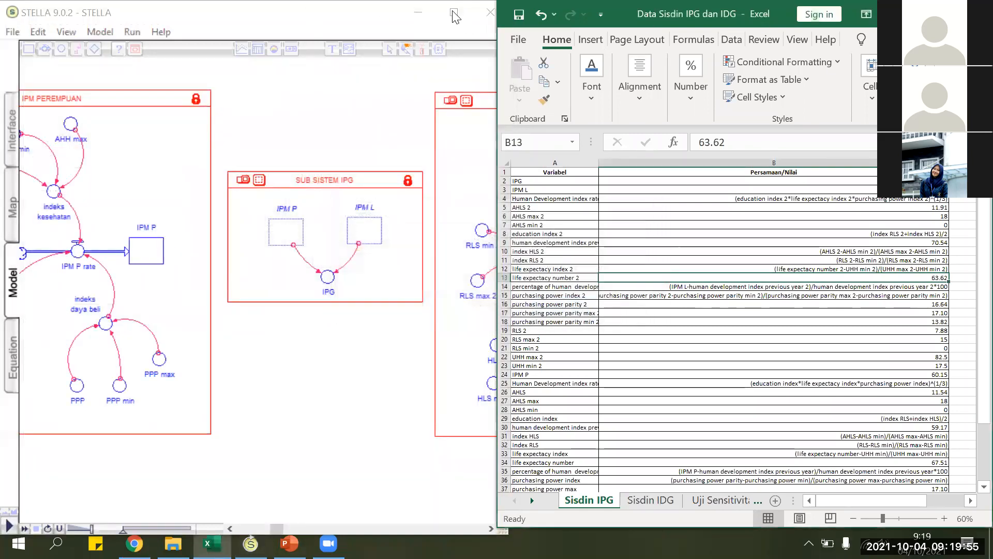
{"action": "key", "text": "super+Down"}
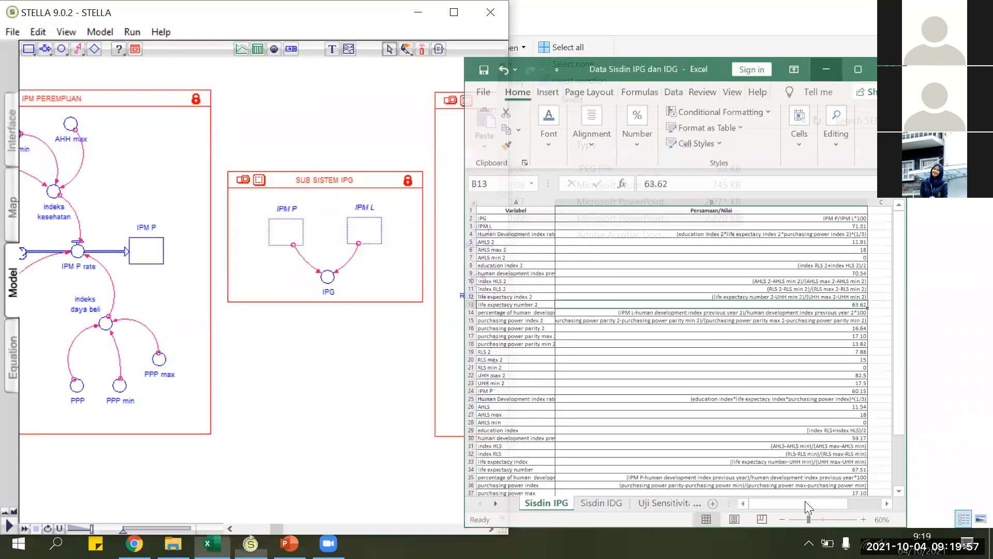
{"action": "double_click", "coordinate": [128, 12]}
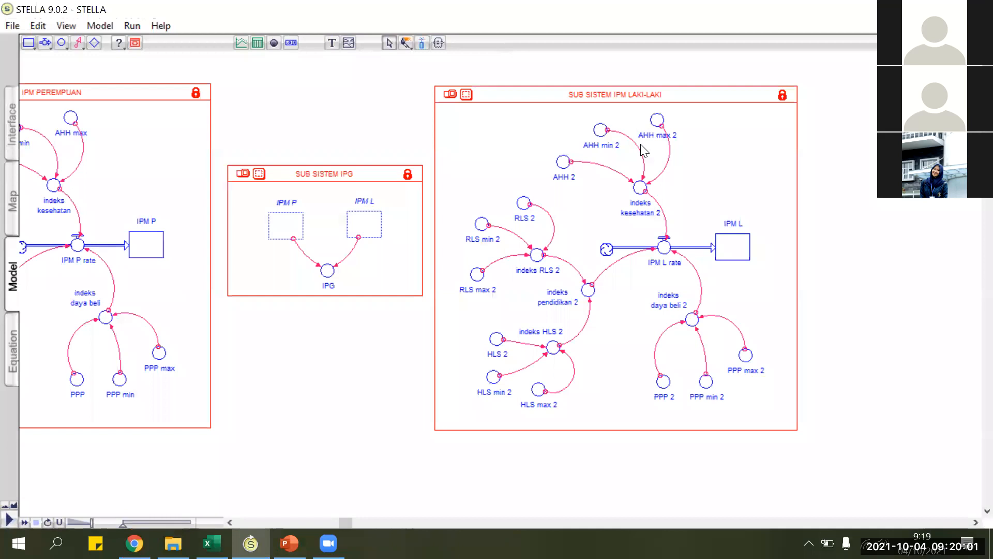
Step: Review the equation listing for the IPG, IPM Laki-Laki and IPM Perempuan subsystems
{"action": "scroll", "coordinate": [642, 150], "scroll_direction": "left", "scroll_amount": 5}
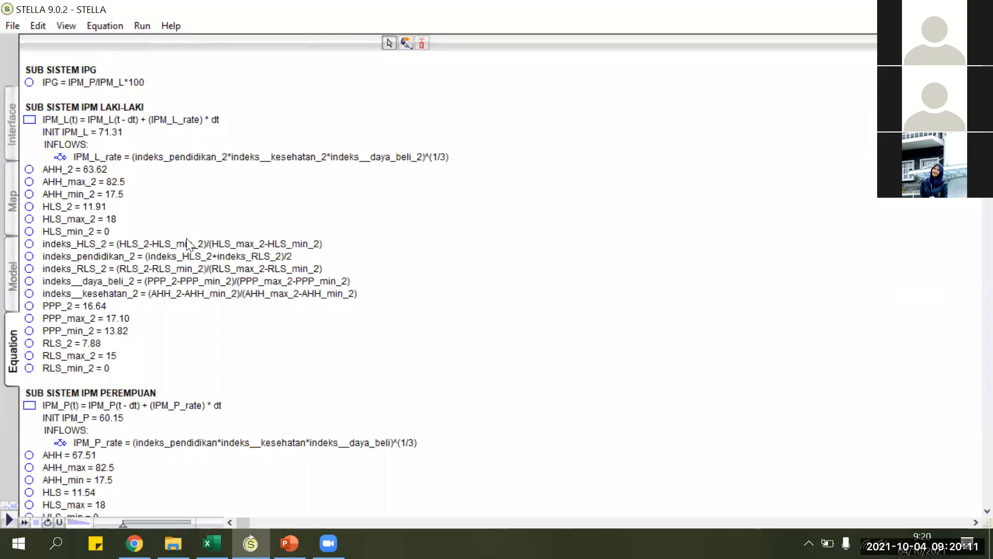
{"action": "scroll", "coordinate": [188, 245], "scroll_direction": "down", "scroll_amount": 2}
{"action": "scroll", "coordinate": [189, 246], "scroll_direction": "down", "scroll_amount": 3}
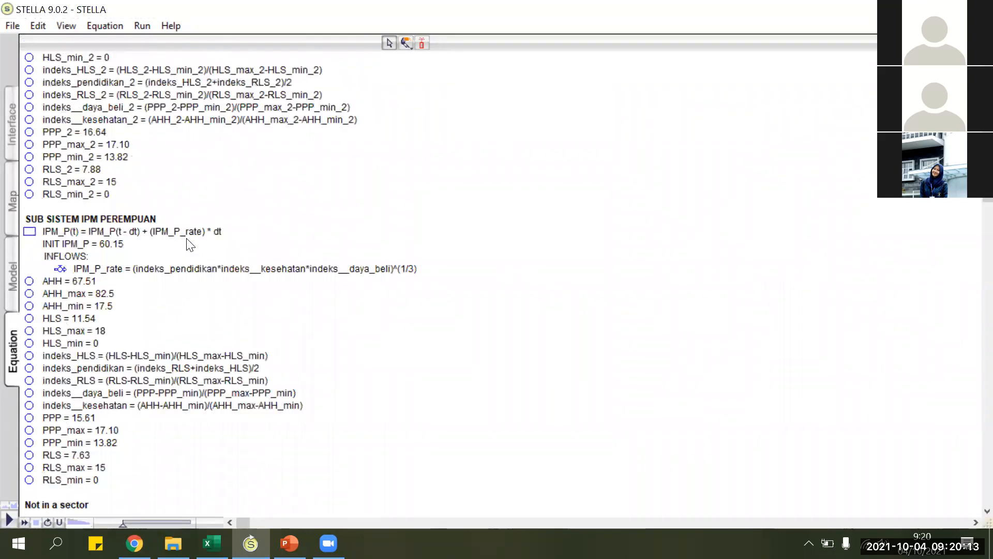
{"action": "scroll", "coordinate": [189, 246], "scroll_direction": "up", "scroll_amount": 5}
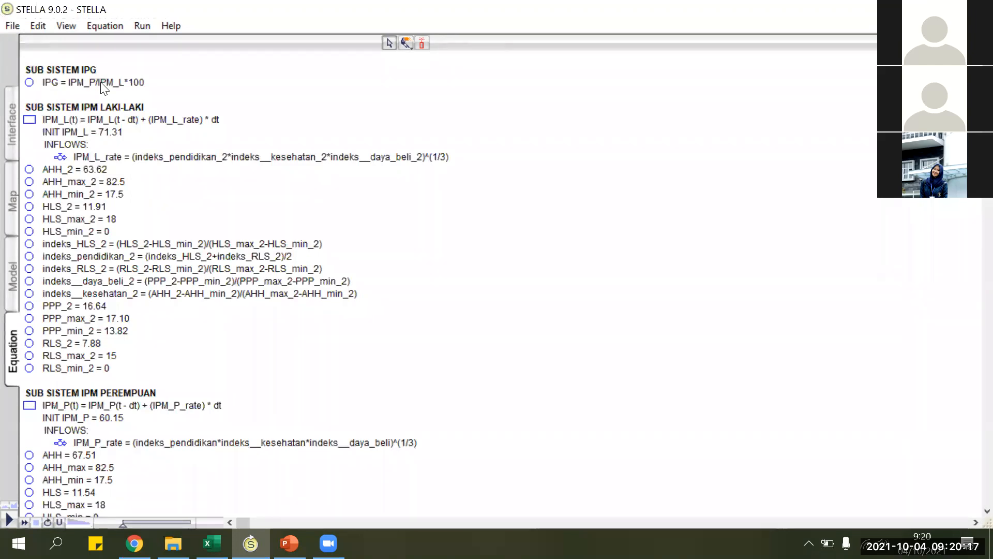
{"action": "scroll", "coordinate": [84, 116], "scroll_direction": "down", "scroll_amount": 2}
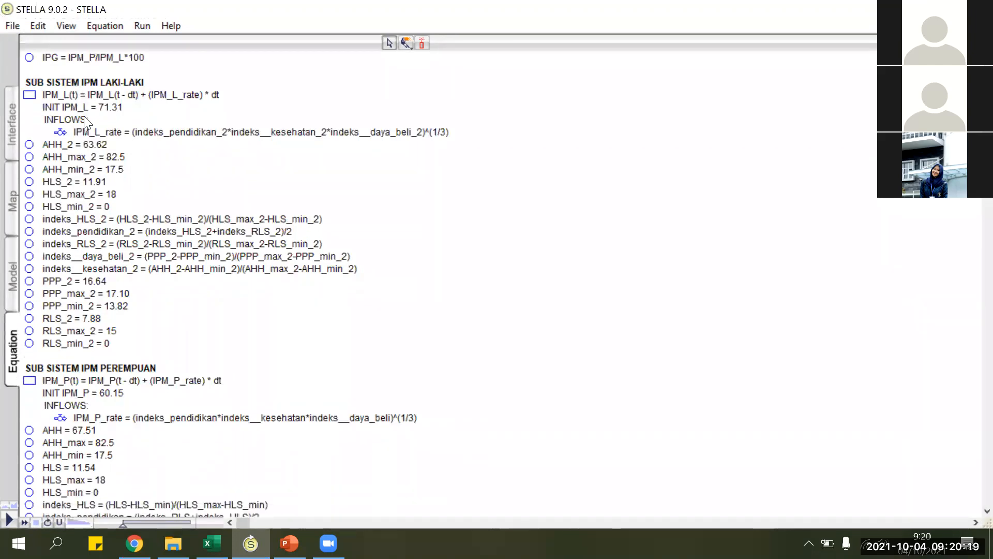
{"action": "scroll", "coordinate": [84, 116], "scroll_direction": "down", "scroll_amount": 3}
{"action": "scroll", "coordinate": [86, 120], "scroll_direction": "down", "scroll_amount": 5}
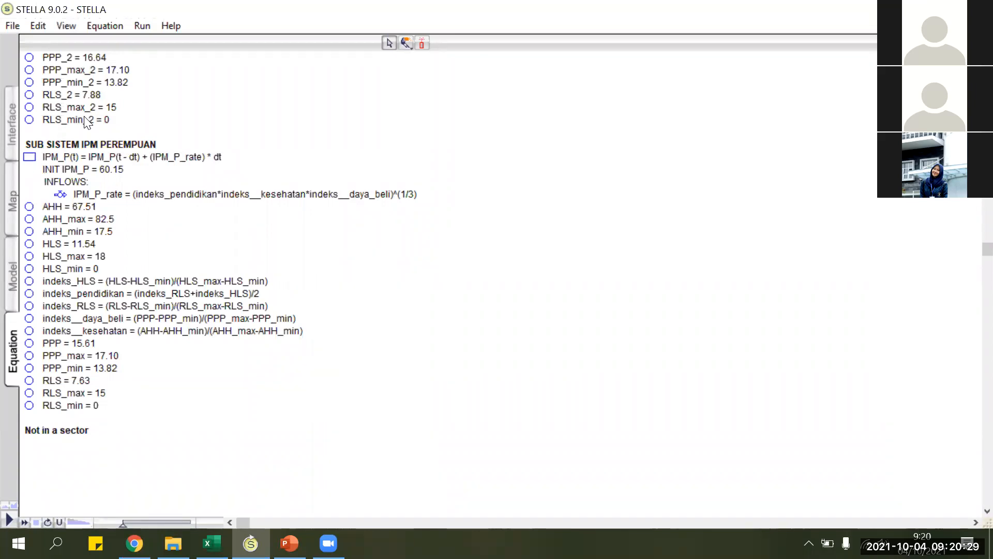
{"action": "scroll", "coordinate": [83, 116], "scroll_direction": "up", "scroll_amount": 3}
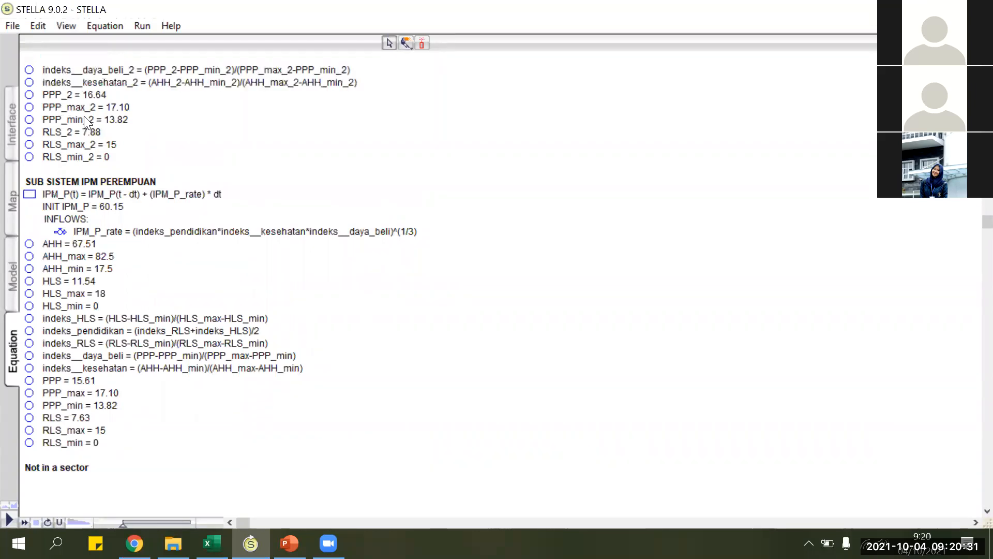
{"action": "scroll", "coordinate": [84, 116], "scroll_direction": "up", "scroll_amount": 2}
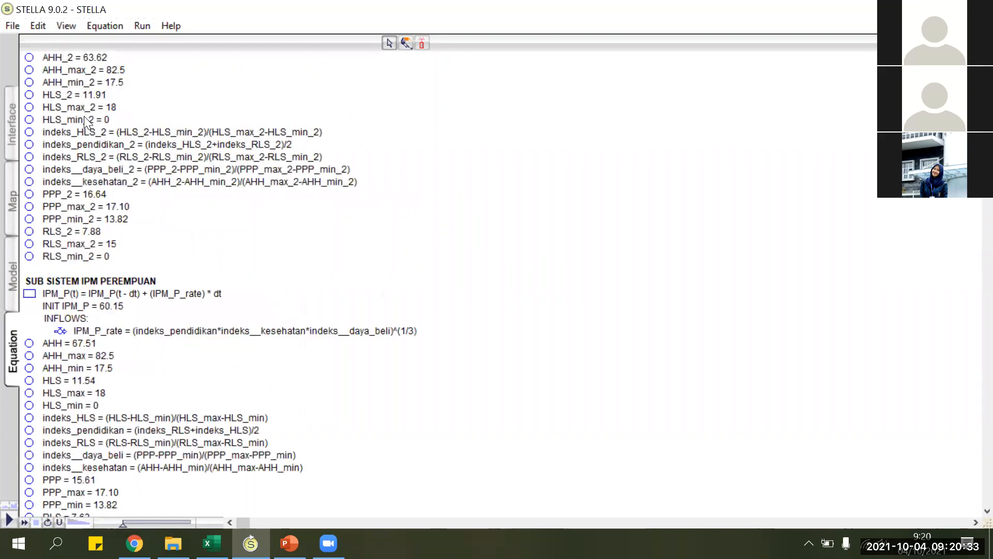
{"action": "scroll", "coordinate": [83, 116], "scroll_direction": "up", "scroll_amount": 4}
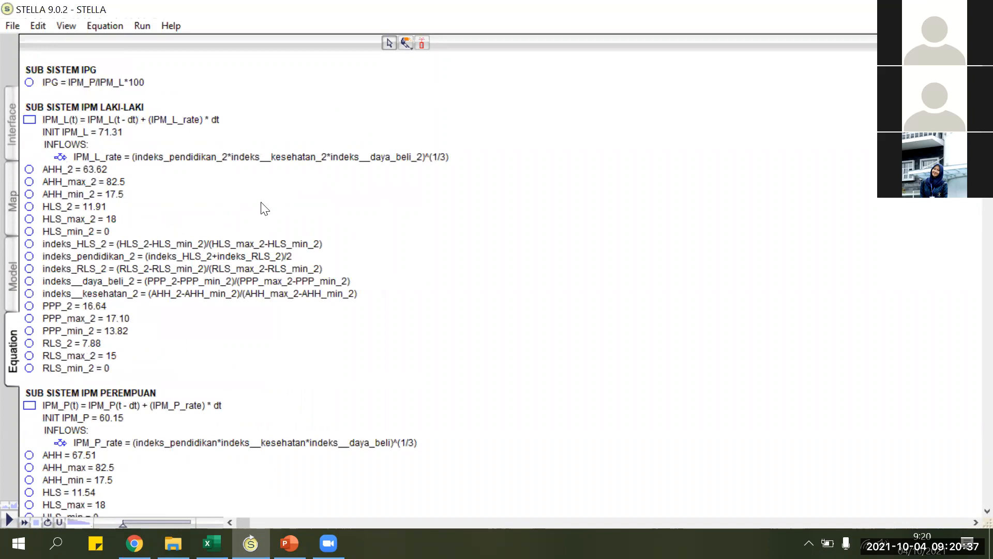
Step: Place a graph pad near the upper left of the empty Interface layer and pin it there
{"action": "left_click", "coordinate": [9, 301]}
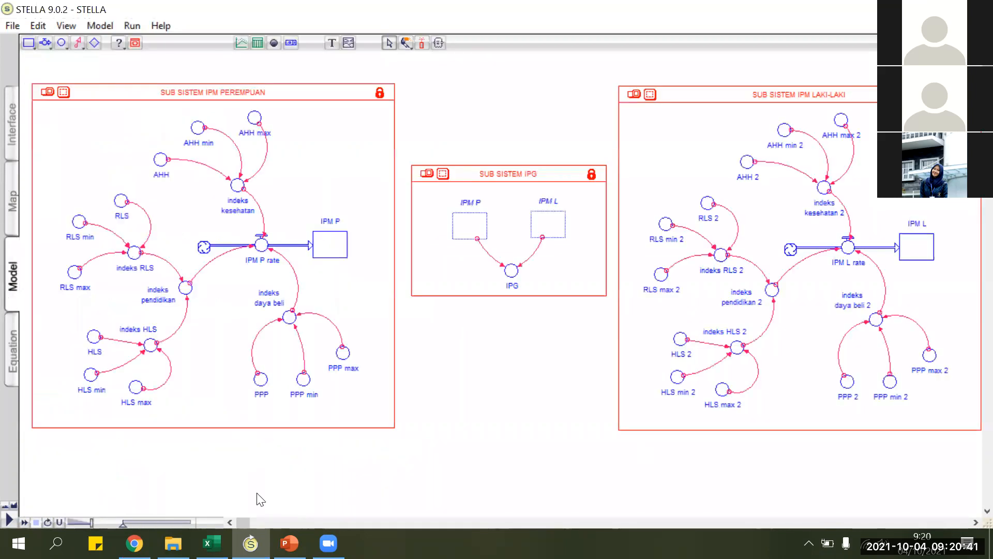
{"action": "left_click", "coordinate": [11, 109]}
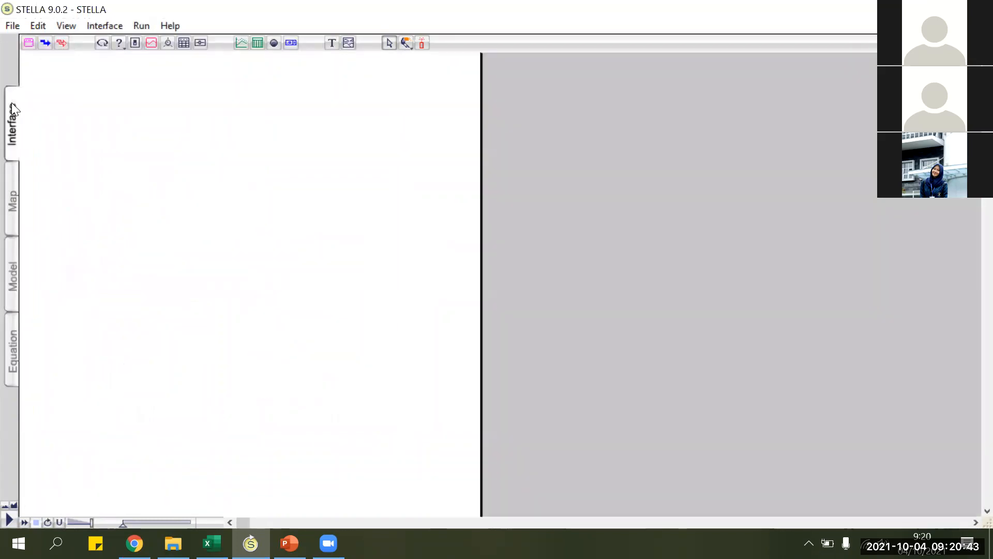
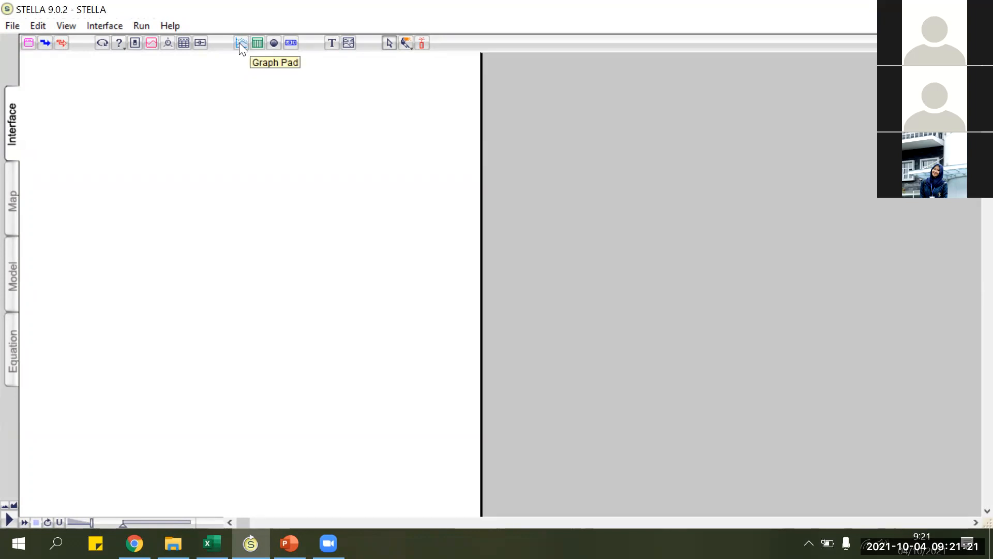
{"action": "left_click", "coordinate": [240, 44]}
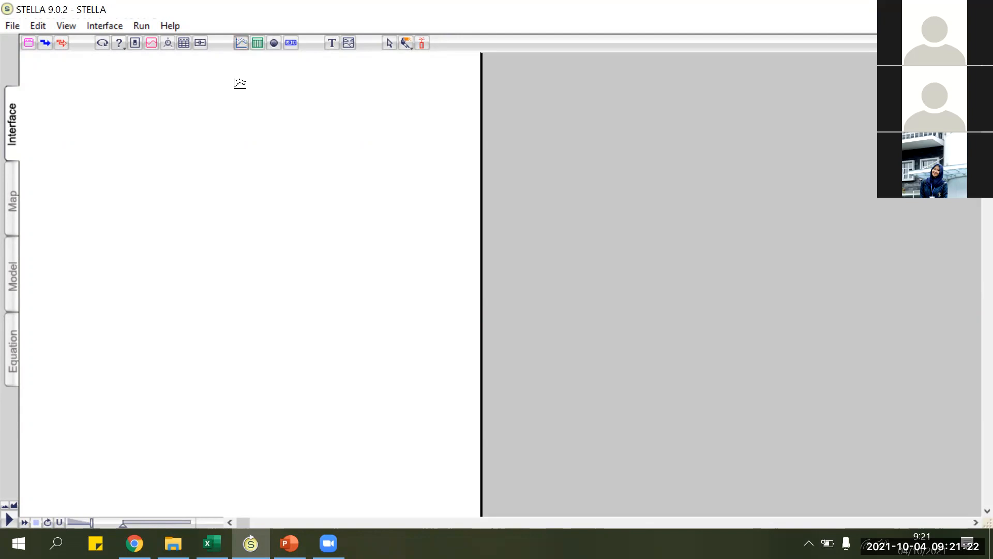
{"action": "left_click", "coordinate": [68, 96]}
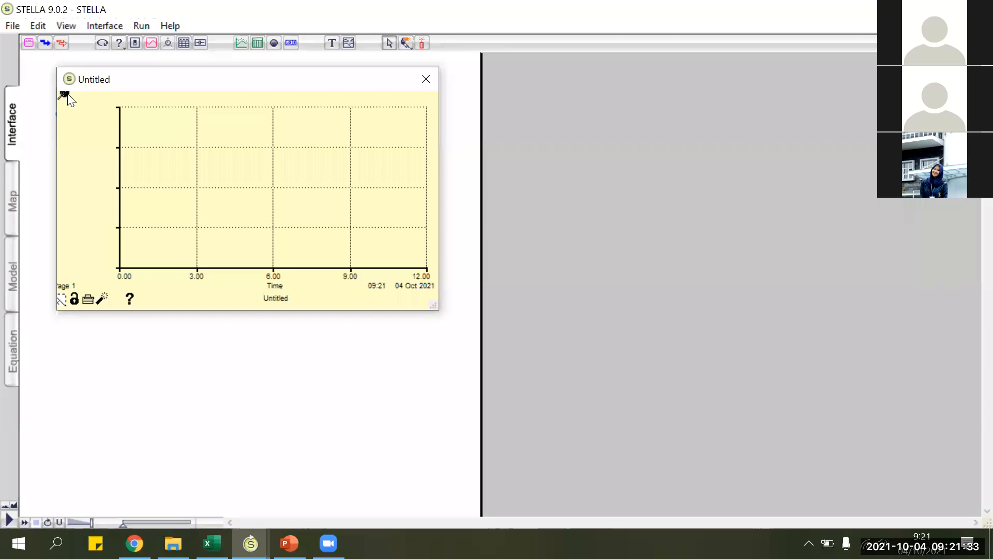
{"action": "left_click", "coordinate": [64, 95]}
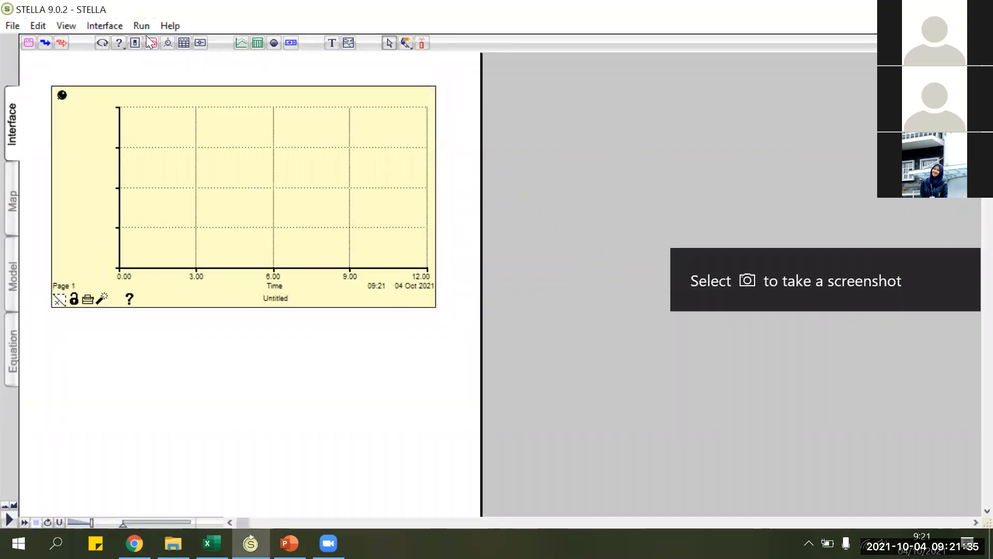
Step: Place a second graph pad beside the pinned one, then close and delete it
{"action": "left_click", "coordinate": [241, 43]}
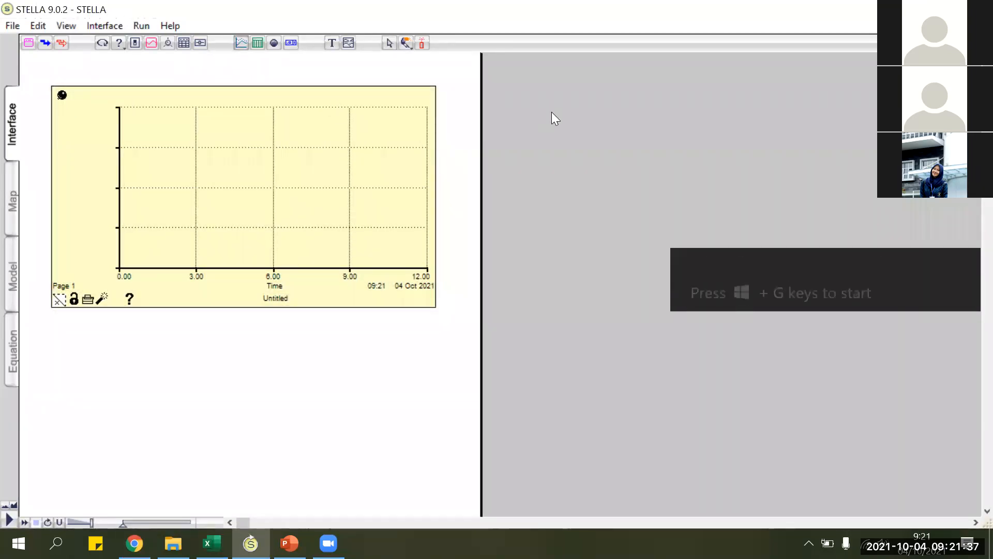
{"action": "left_click", "coordinate": [552, 111]}
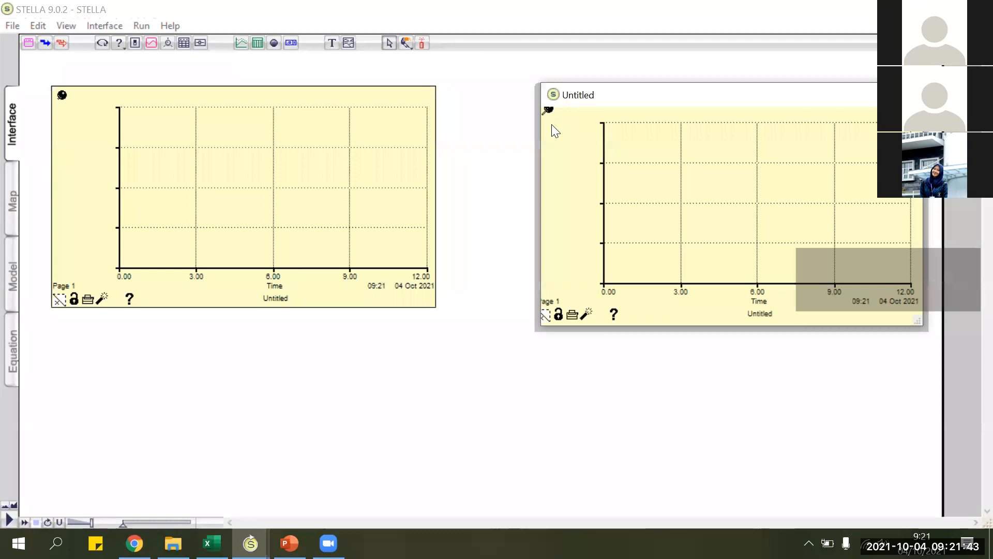
{"action": "left_click_drag", "start_coordinate": [721, 94], "coordinate": [681, 121]}
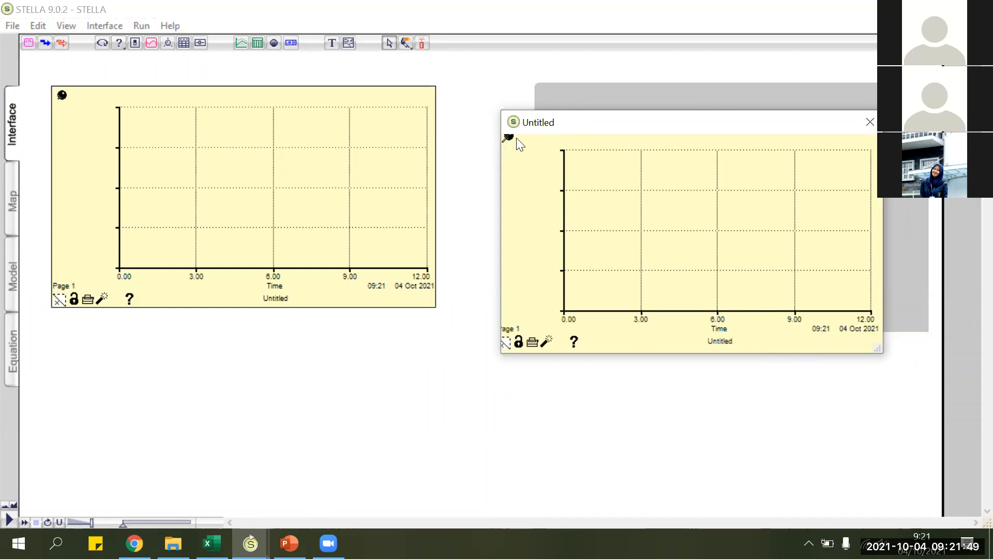
{"action": "left_click", "coordinate": [867, 122]}
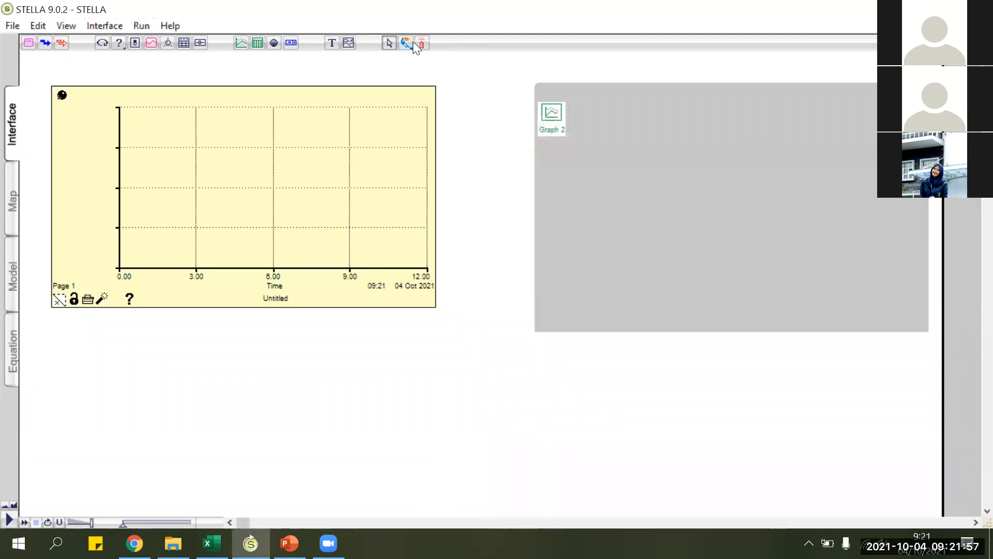
{"action": "left_click", "coordinate": [551, 115]}
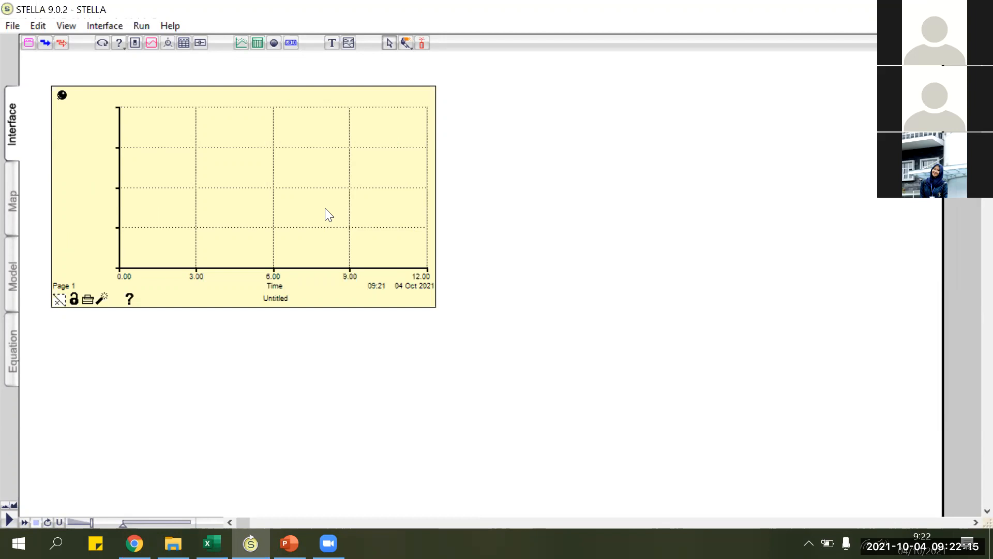
Step: Add IPM_L, IPM_P and IPG as the plotted variables in the pinned graph pad's definition
{"action": "double_click", "coordinate": [253, 169]}
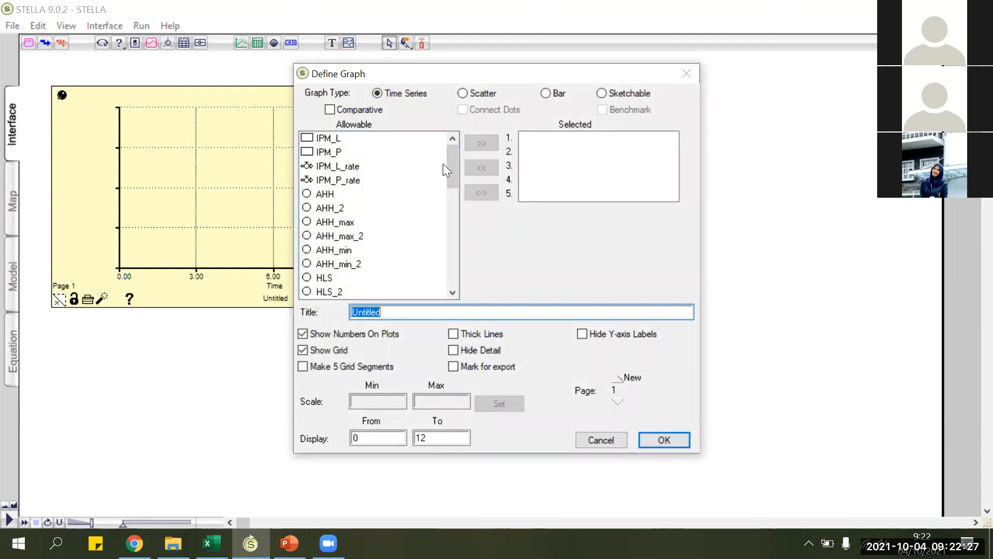
{"action": "left_click_drag", "start_coordinate": [449, 164], "coordinate": [460, 141]}
{"action": "left_click_drag", "start_coordinate": [552, 78], "coordinate": [732, 83]}
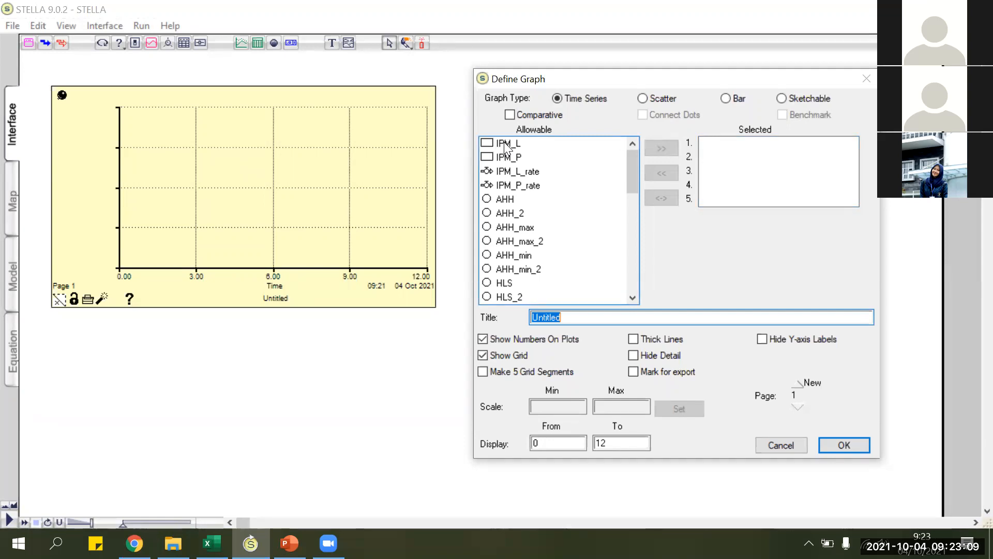
{"action": "left_click", "coordinate": [505, 143]}
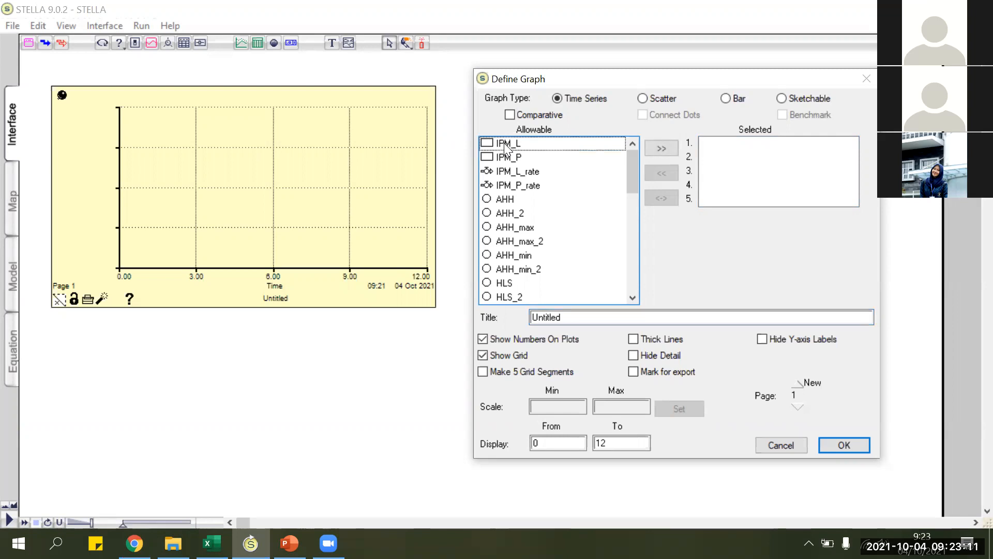
{"action": "left_click", "coordinate": [661, 148]}
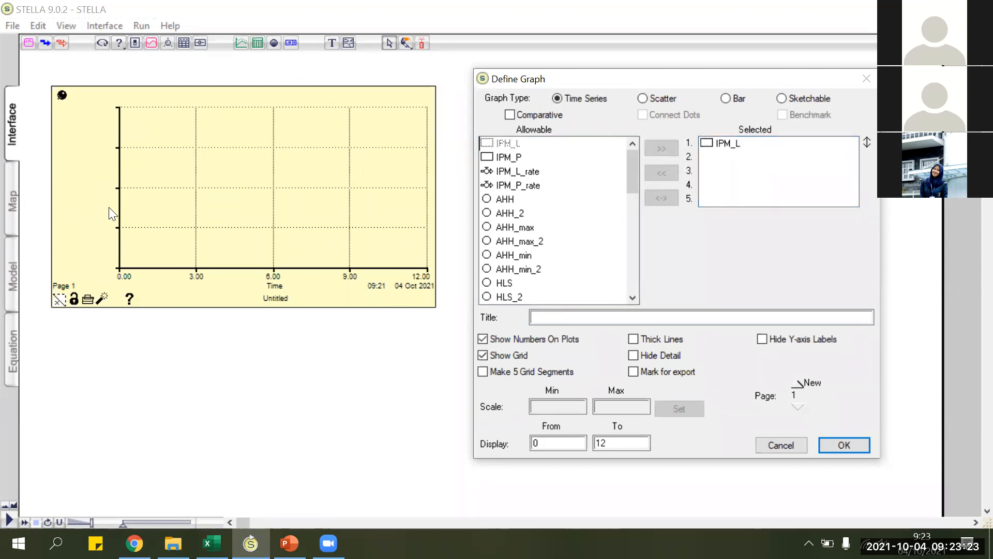
{"action": "left_click", "coordinate": [506, 159]}
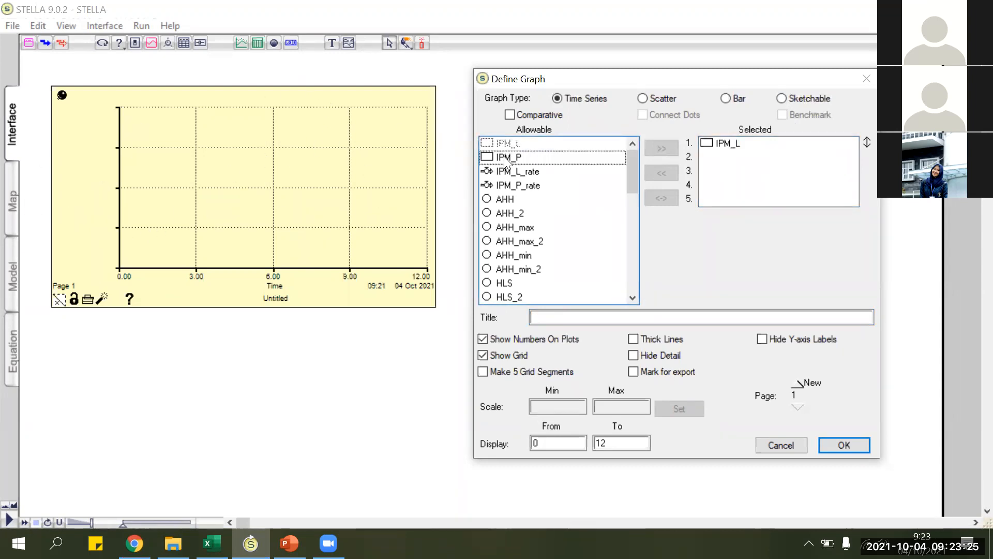
{"action": "left_click", "coordinate": [666, 148]}
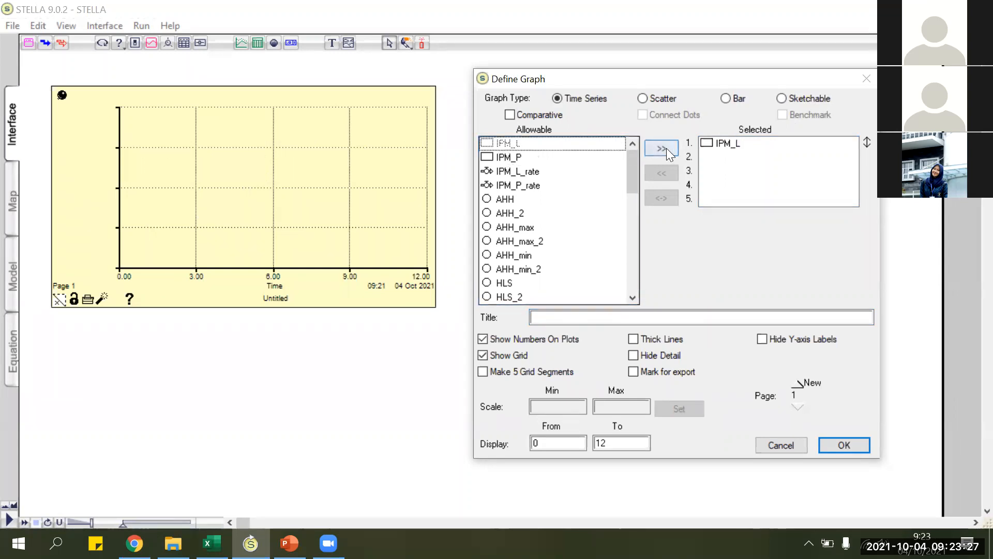
{"action": "scroll", "coordinate": [538, 202], "scroll_direction": "down", "scroll_amount": 5}
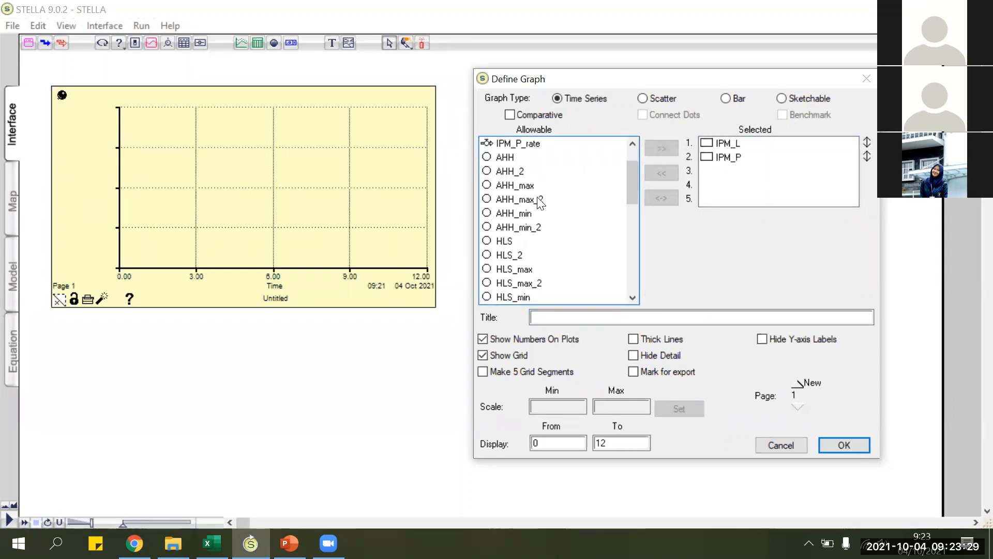
{"action": "scroll", "coordinate": [539, 203], "scroll_direction": "down", "scroll_amount": 2}
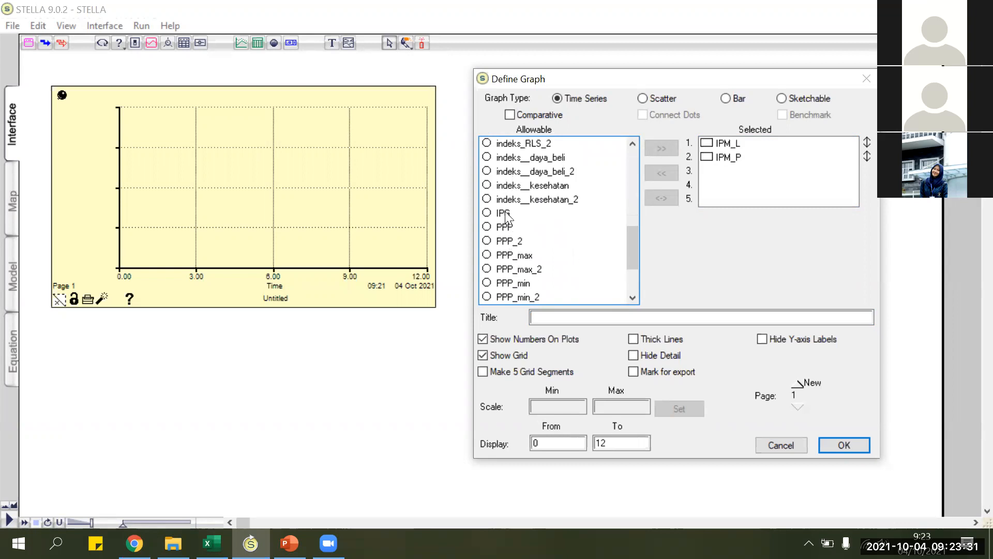
{"action": "left_click", "coordinate": [503, 213]}
{"action": "left_click", "coordinate": [660, 149]}
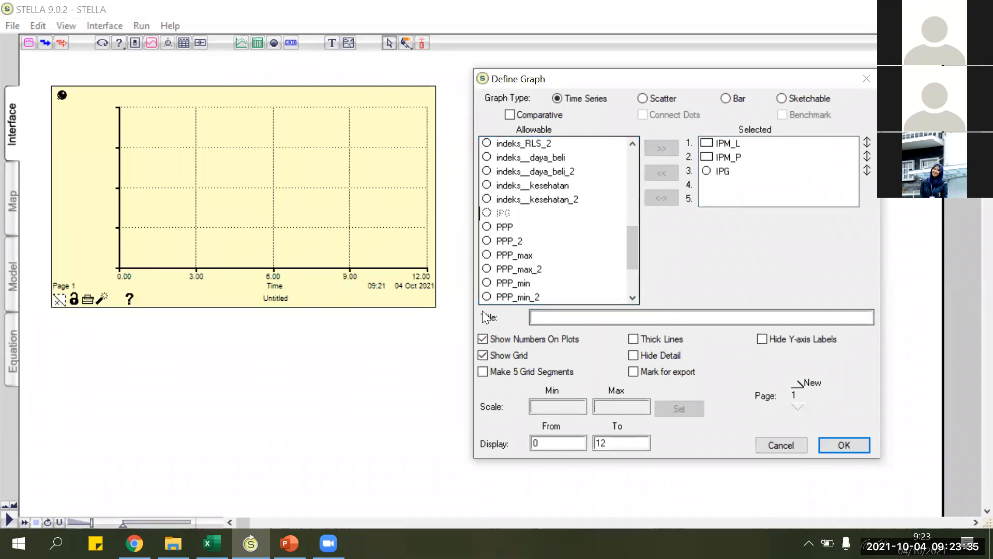
Step: Title the graph "Simulasi IPG" and accept its definition
{"action": "left_click", "coordinate": [562, 318]}
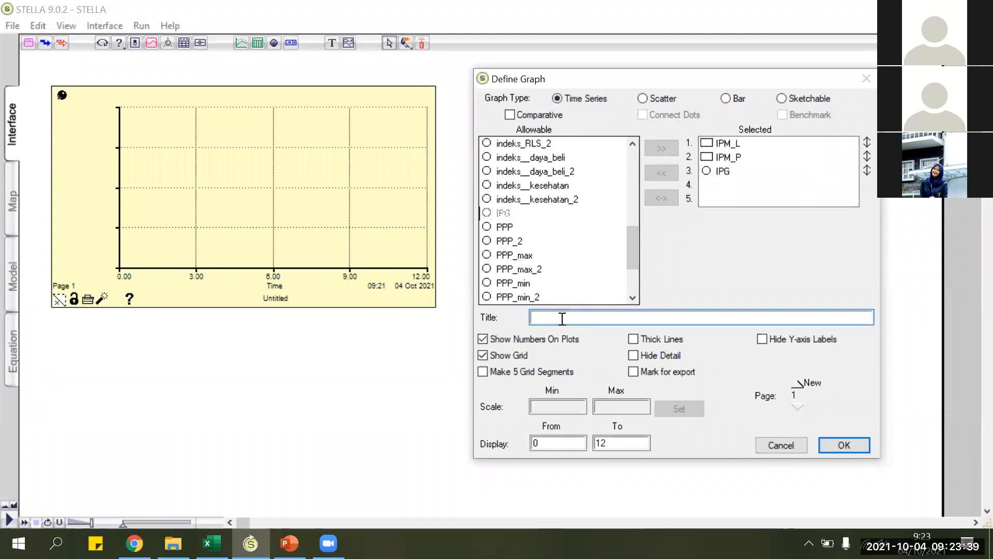
{"action": "type", "text": "Simulasi IPG"}
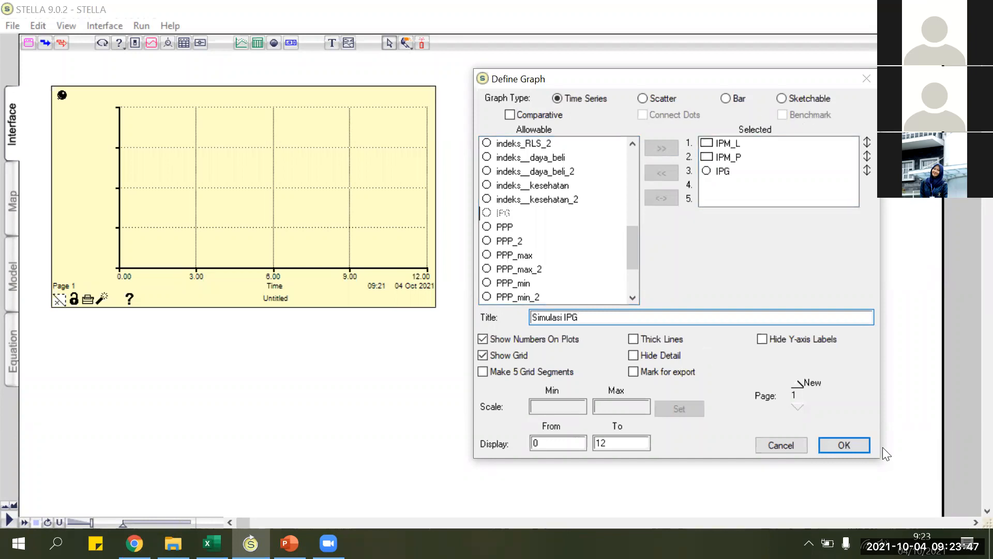
{"action": "left_click", "coordinate": [844, 444]}
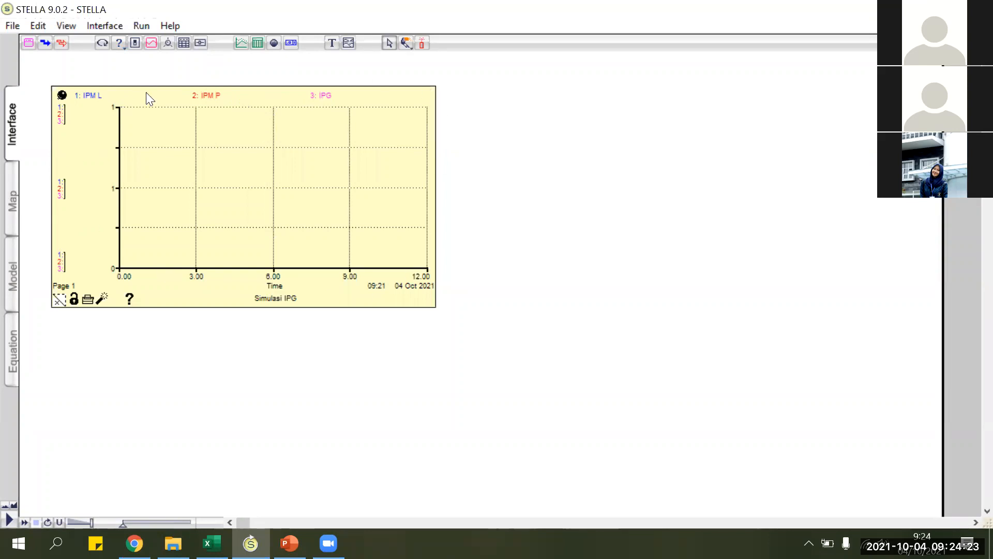
Step: Set the run specifications' length of simulation from 2016 to 2026
{"action": "left_click", "coordinate": [137, 26]}
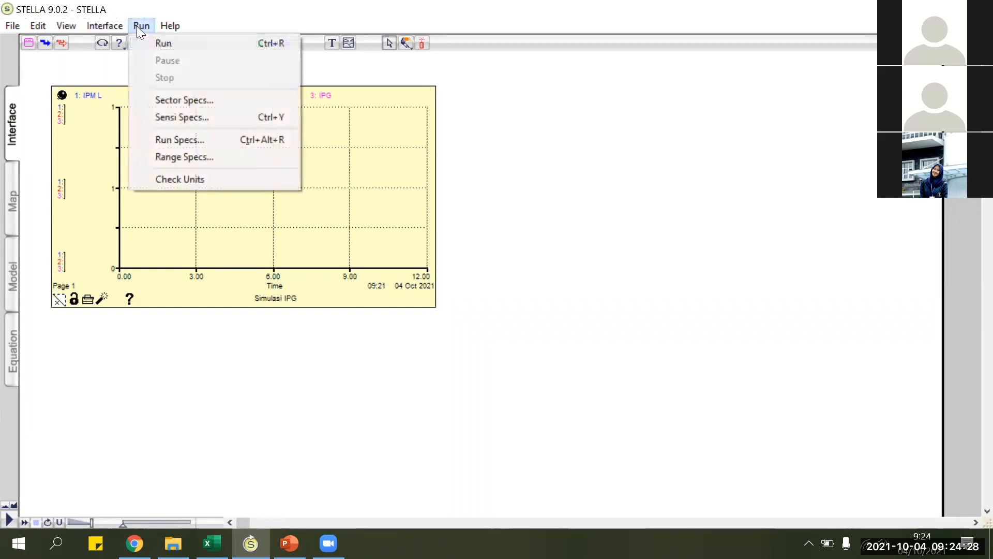
{"action": "left_click", "coordinate": [178, 140]}
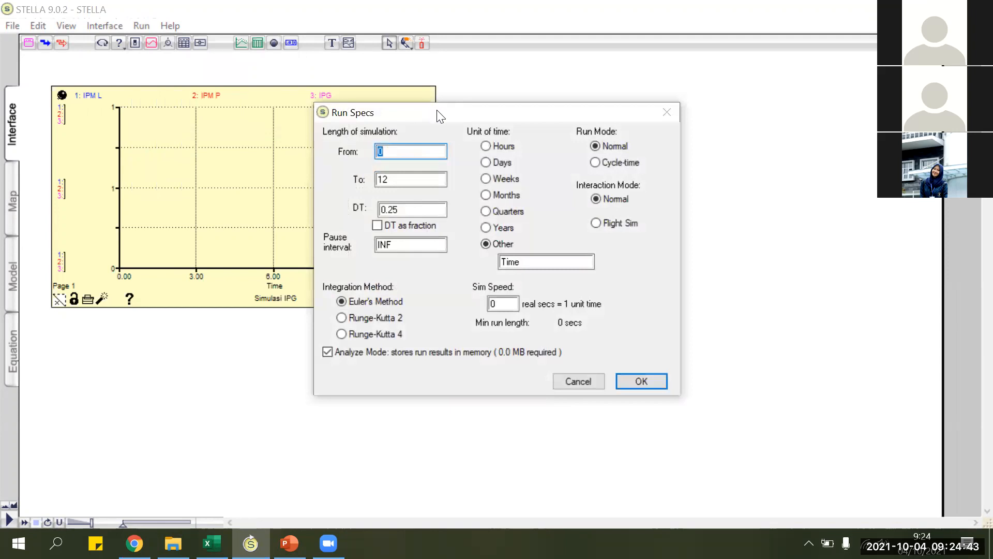
{"action": "left_click_drag", "start_coordinate": [426, 116], "coordinate": [410, 94]}
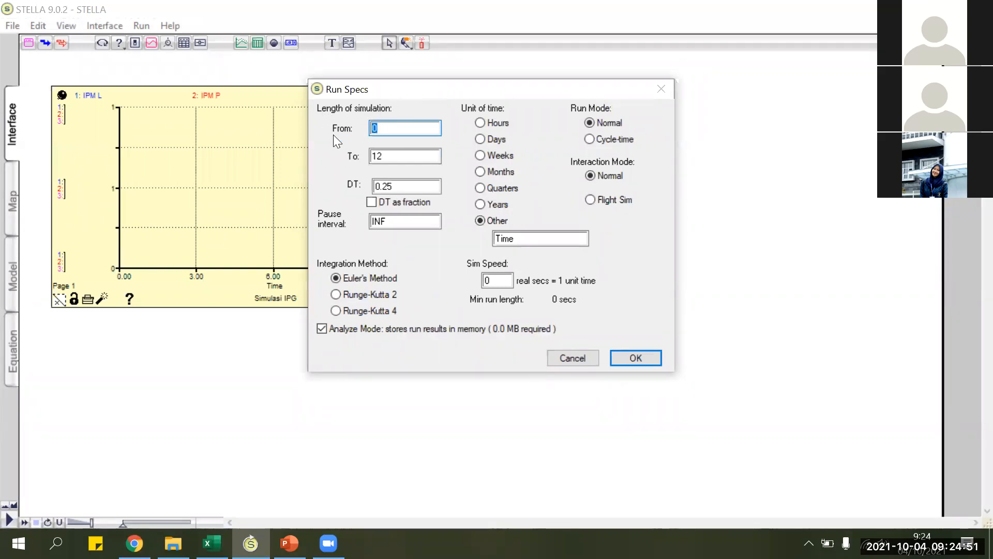
{"action": "left_click", "coordinate": [399, 127]}
{"action": "type", "text": "2016"}
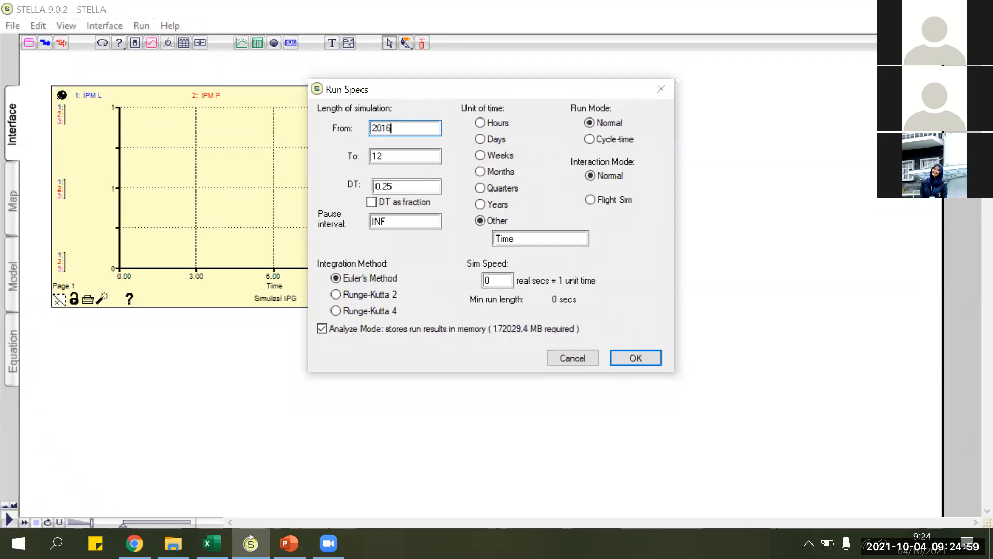
{"action": "left_click", "coordinate": [400, 159]}
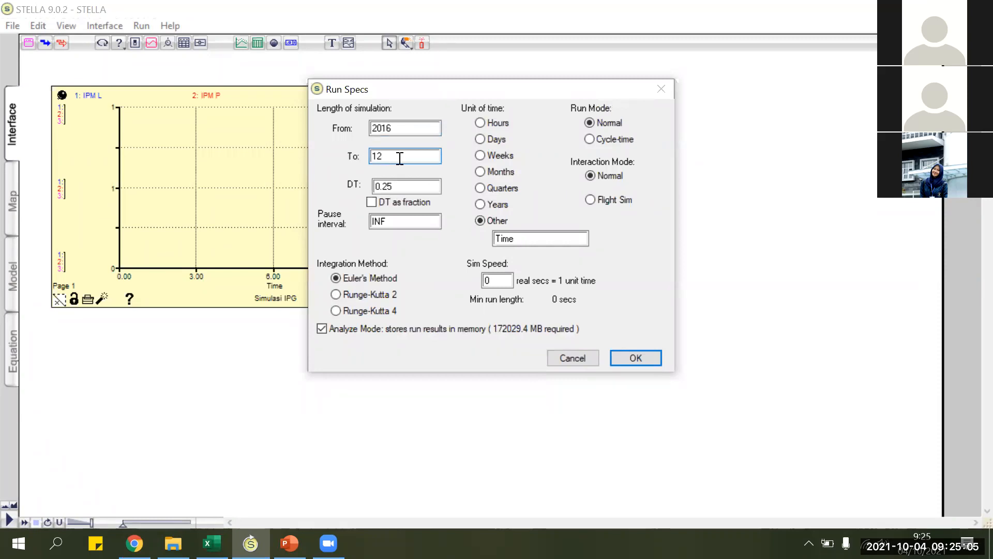
{"action": "key", "text": "BackSpace"}
{"action": "key", "text": "BackSpace"}
{"action": "type", "text": "2026"}
Step: Set the simulation's DT to 1 and the unit of time to years, and accept the run specifications
{"action": "left_click", "coordinate": [380, 187]}
{"action": "double_click", "coordinate": [380, 187]}
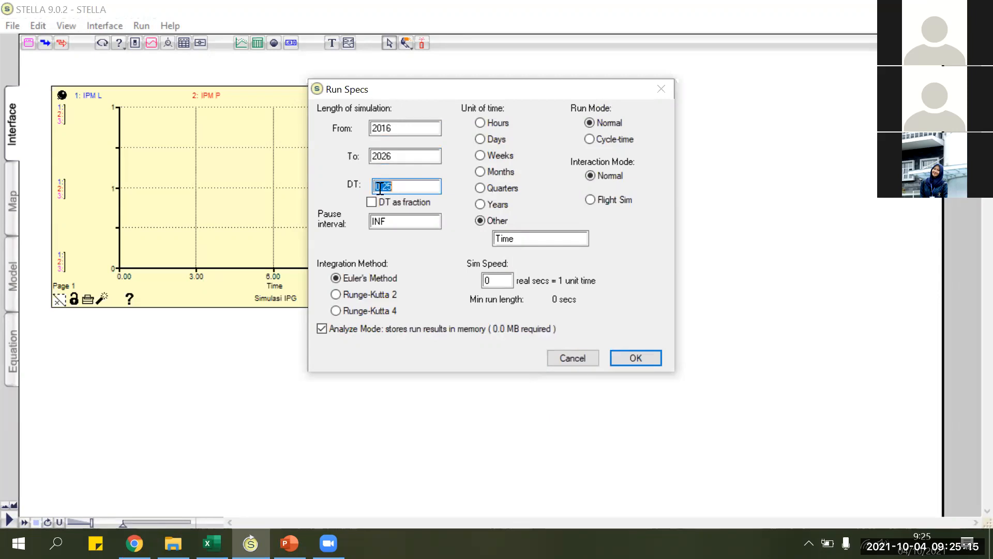
{"action": "type", "text": "1"}
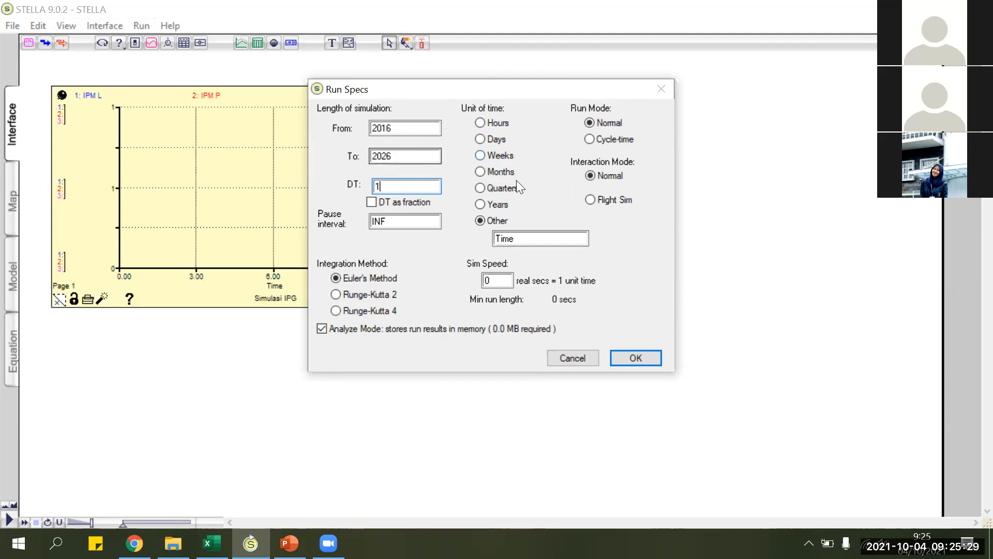
{"action": "left_click", "coordinate": [505, 205]}
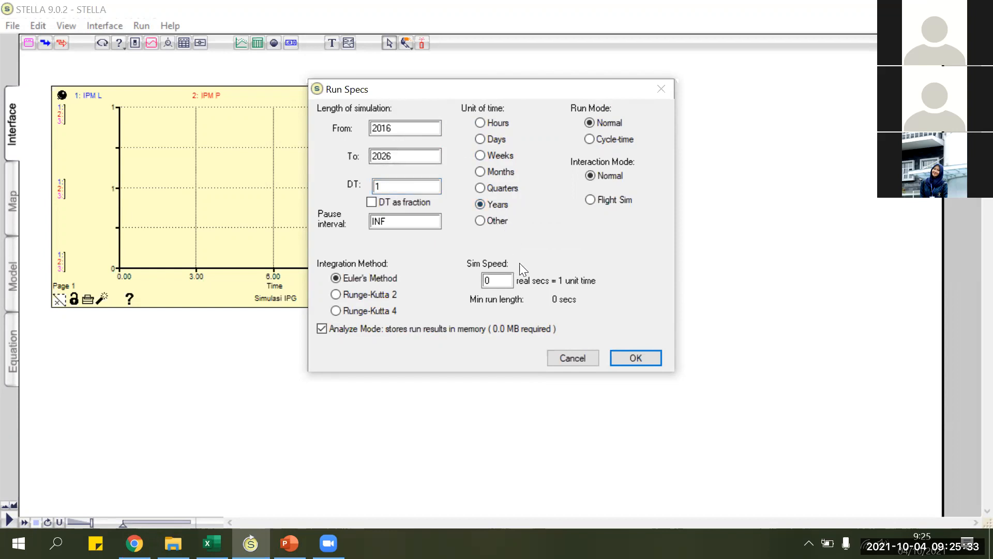
{"action": "left_click", "coordinate": [629, 360]}
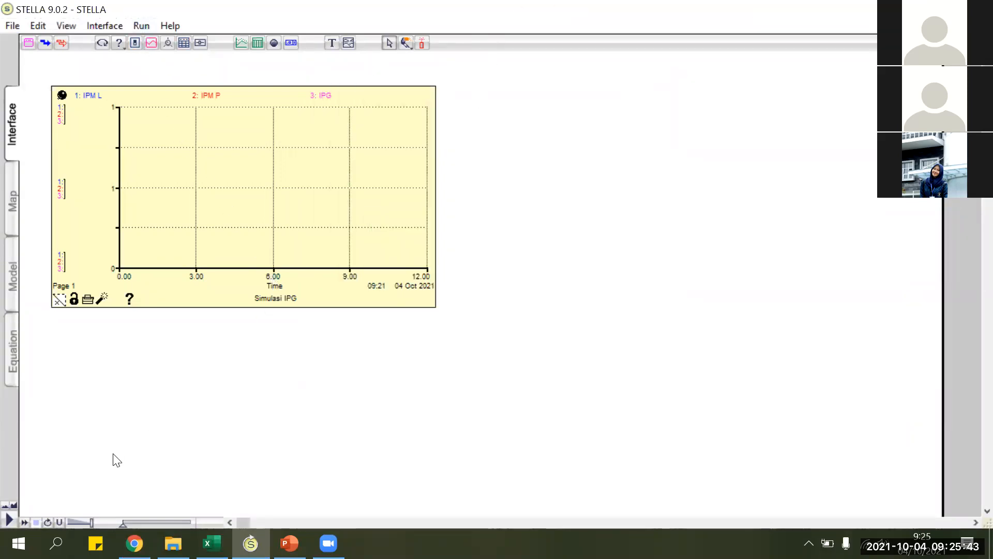
Step: Run the simulation to plot the curves and lock the Simulasi IPG graph page
{"action": "left_click", "coordinate": [11, 519]}
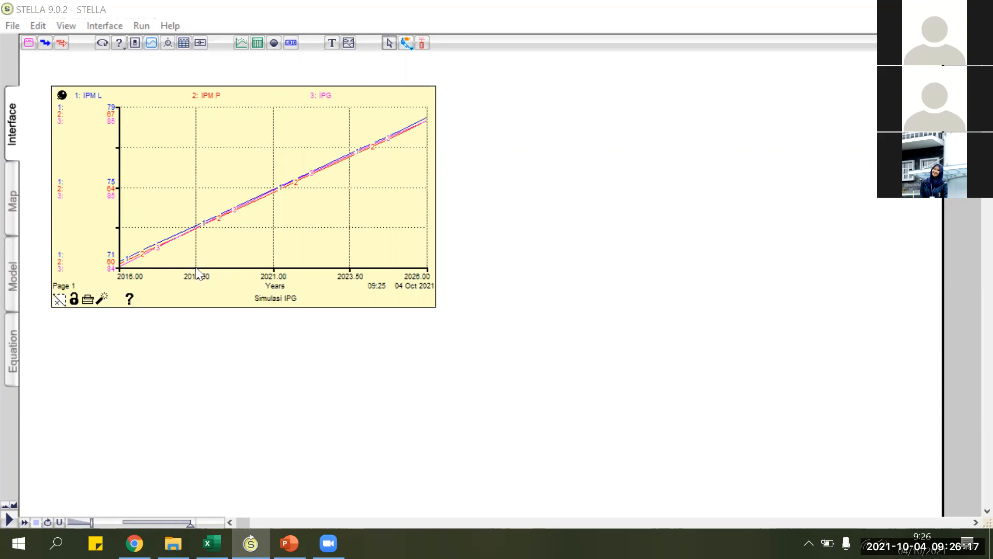
{"action": "left_click", "coordinate": [74, 299]}
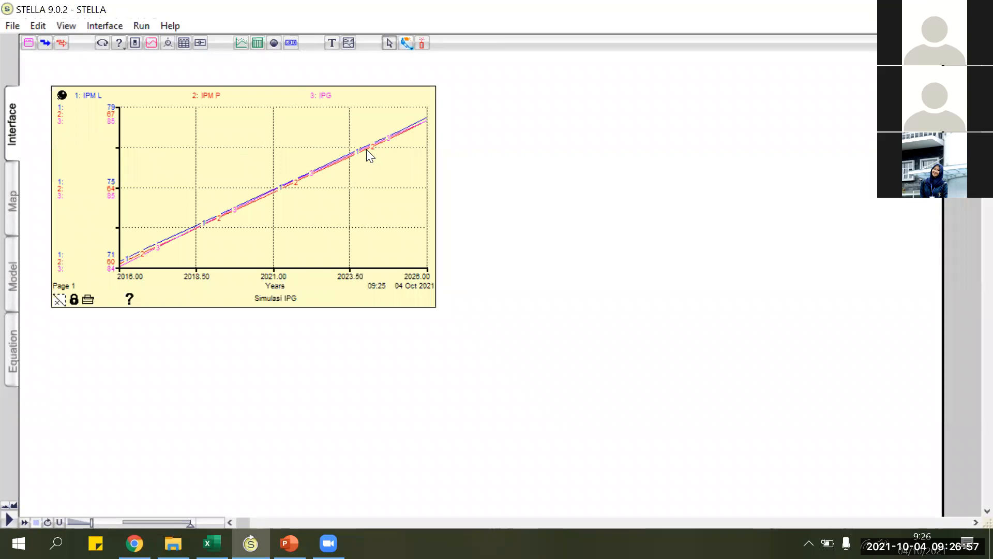
Step: Place a table pad beside the graph on the Interface layer and pin it there
{"action": "left_click", "coordinate": [257, 45]}
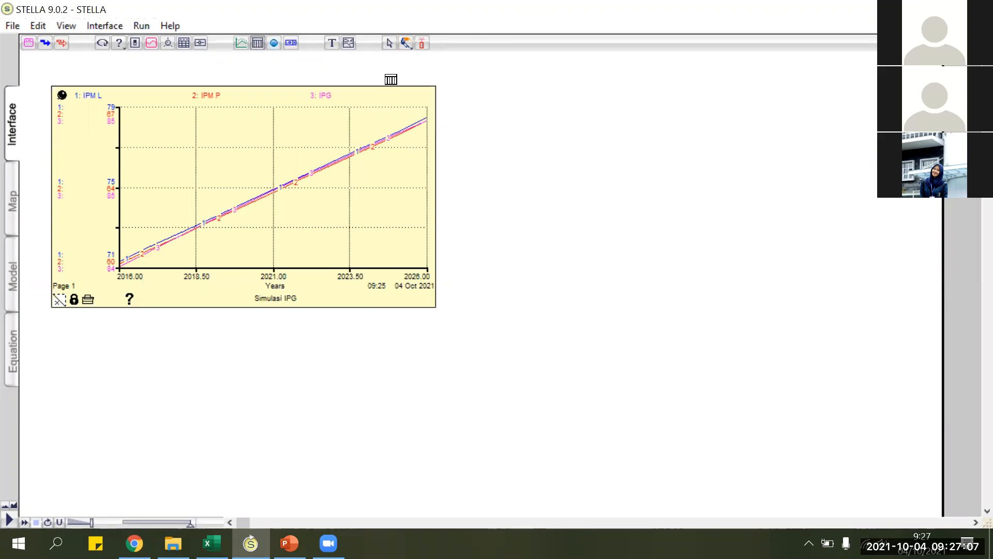
{"action": "left_click", "coordinate": [501, 98]}
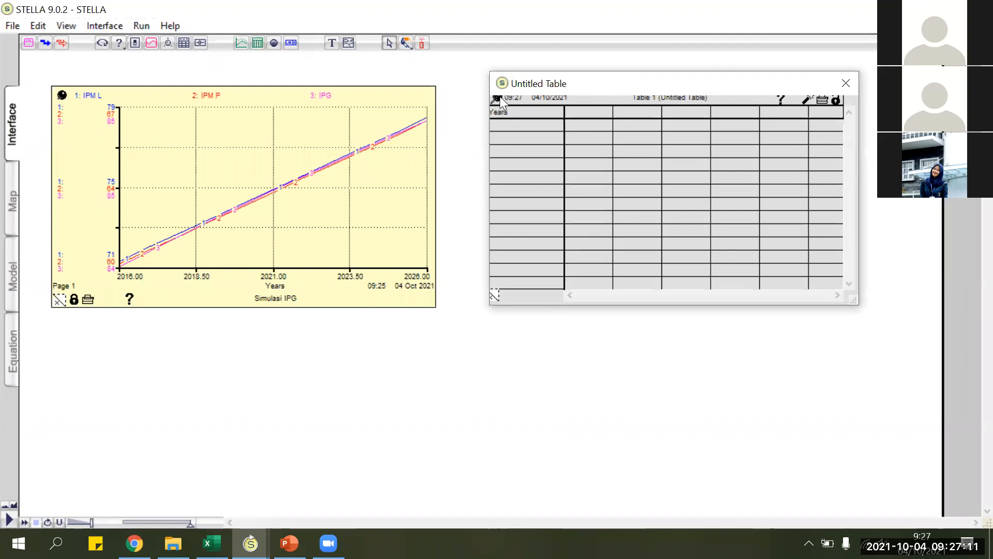
{"action": "left_click", "coordinate": [498, 98]}
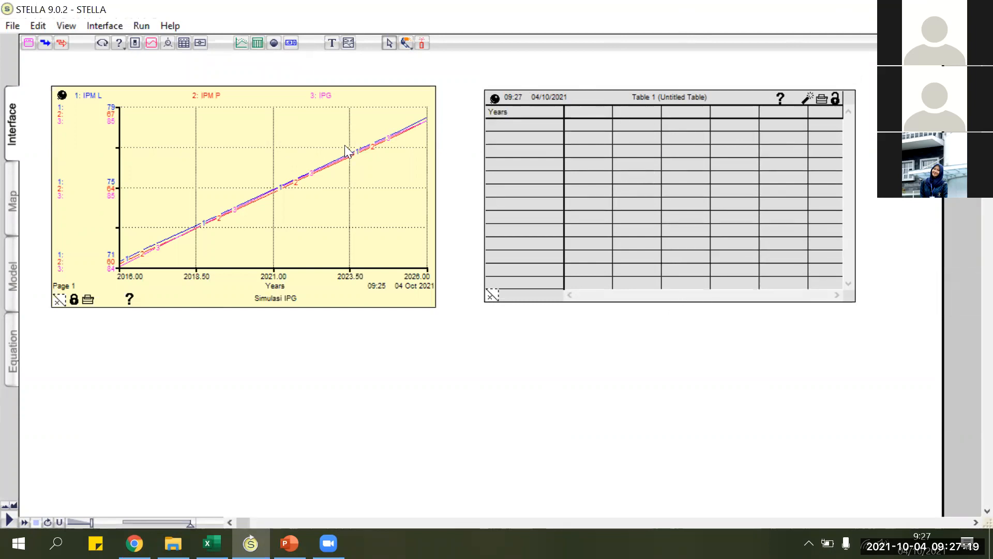
Step: Add IPM_L, IPM_P and IPG to the pinned table's definition and run the simulation to fill it
{"action": "double_click", "coordinate": [652, 163]}
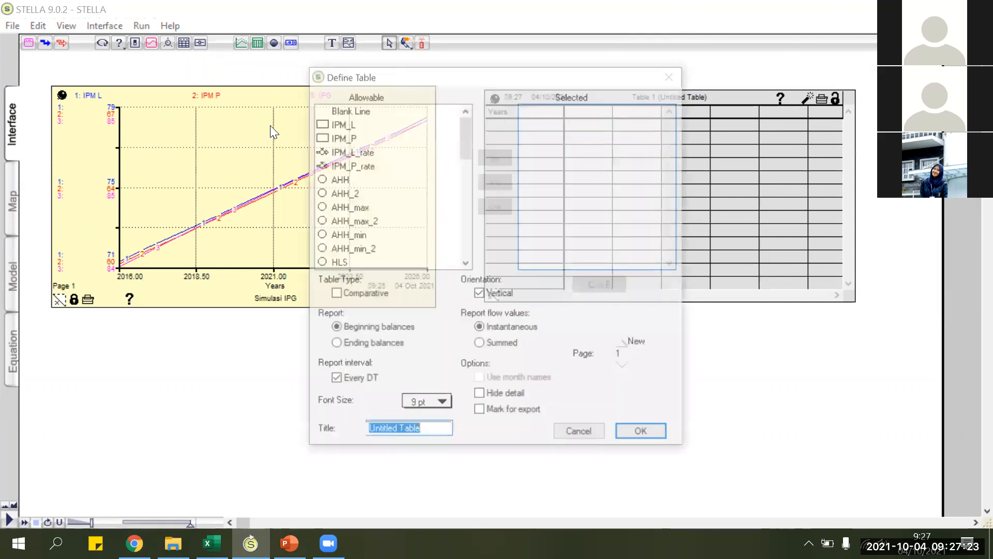
{"action": "left_click", "coordinate": [350, 124]}
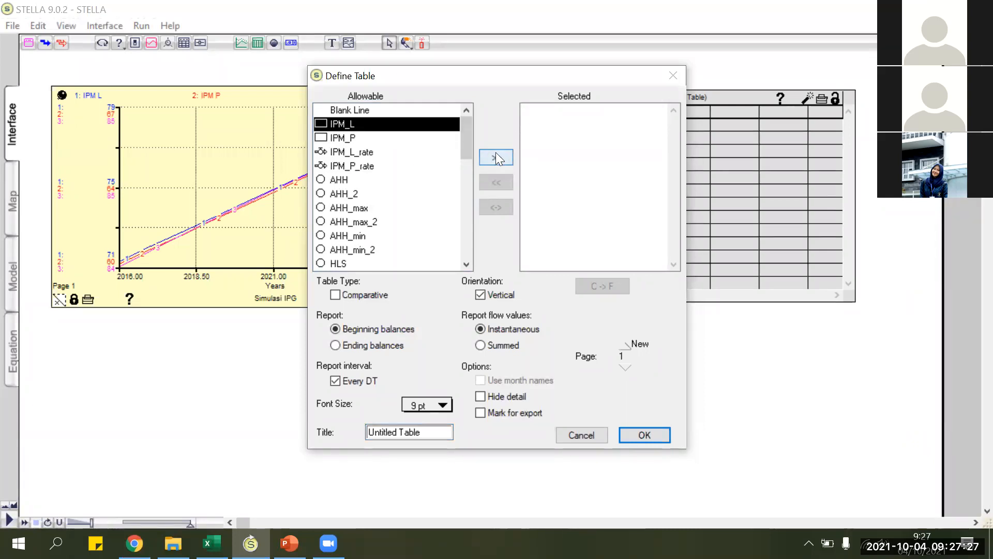
{"action": "left_click", "coordinate": [497, 157]}
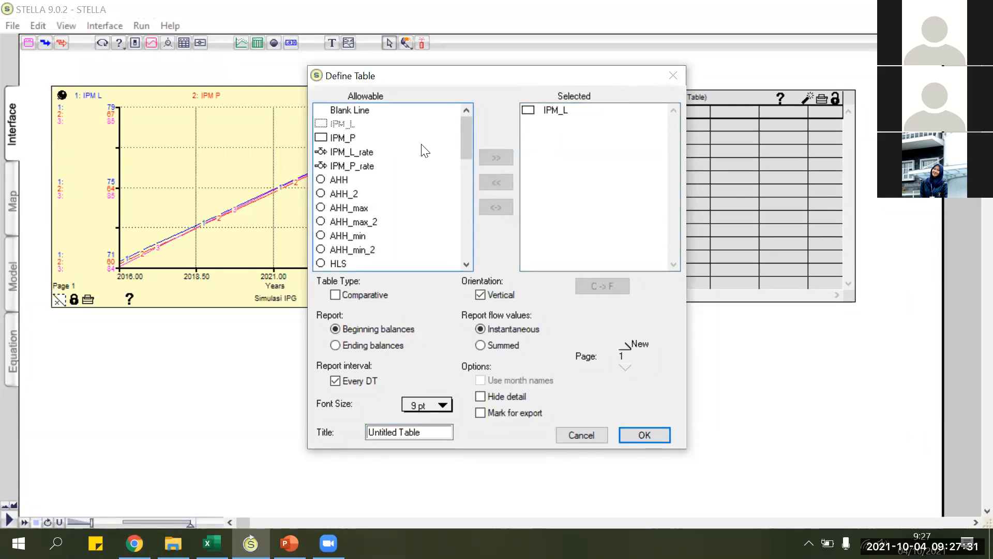
{"action": "left_click_drag", "start_coordinate": [538, 77], "coordinate": [436, 78]}
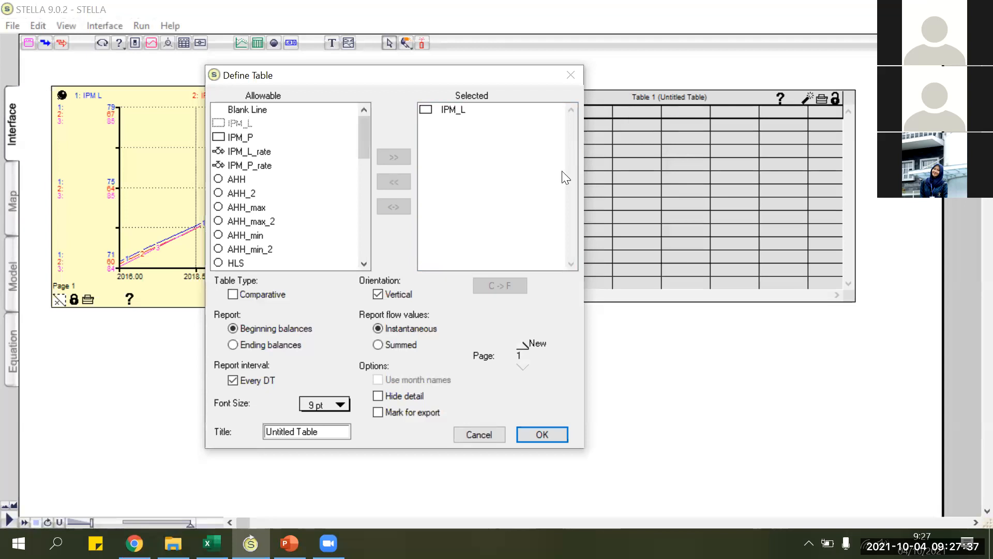
{"action": "left_click", "coordinate": [247, 137]}
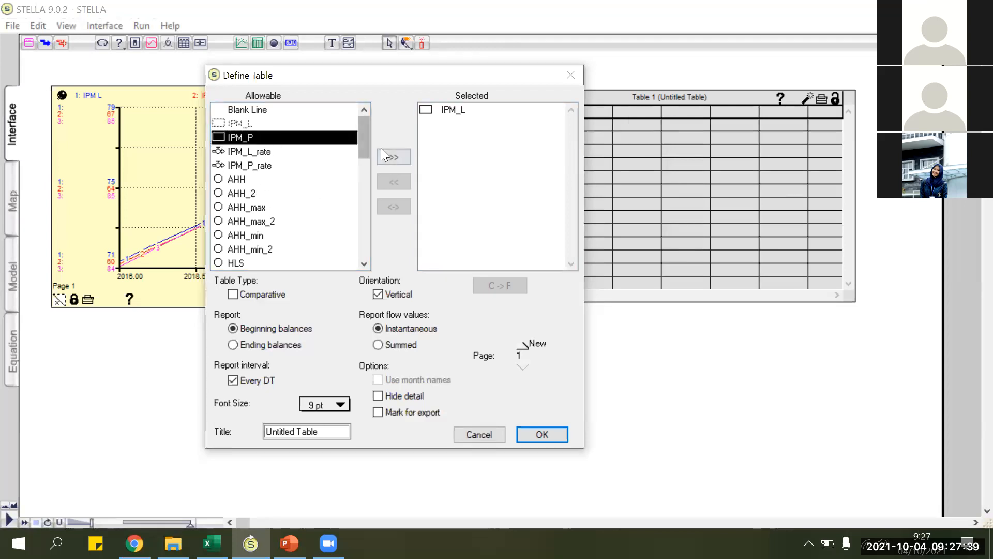
{"action": "left_click", "coordinate": [392, 157]}
{"action": "scroll", "coordinate": [241, 201], "scroll_direction": "down", "scroll_amount": 10}
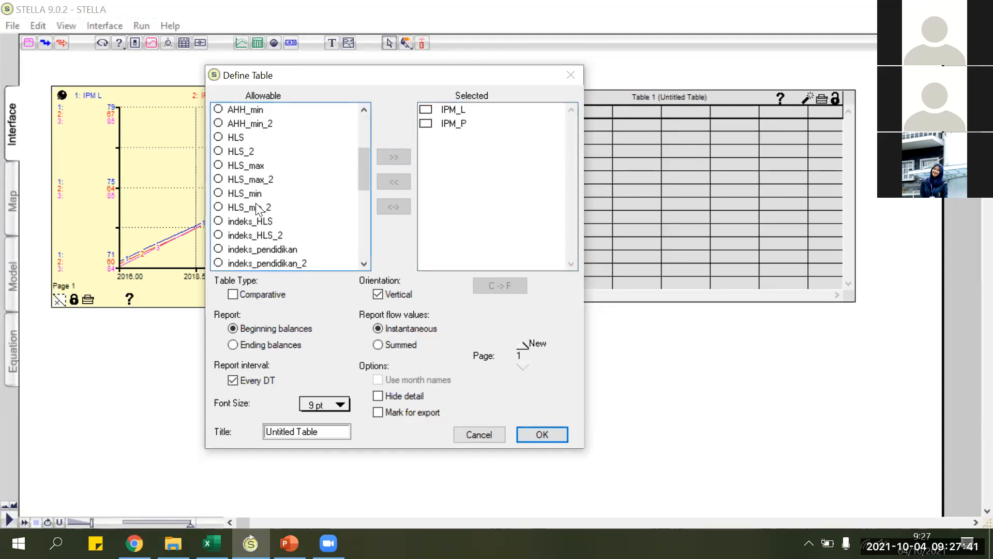
{"action": "left_click", "coordinate": [235, 151]}
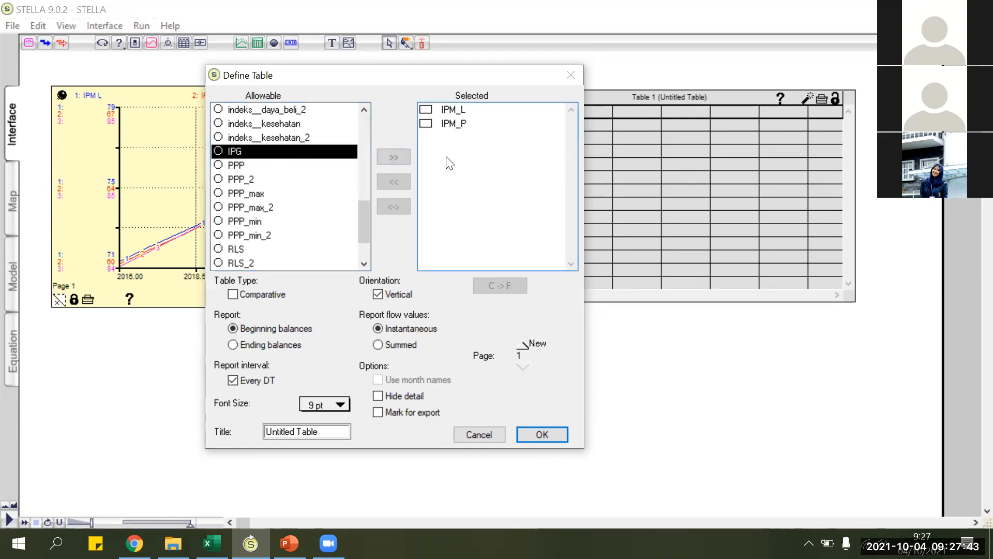
{"action": "left_click", "coordinate": [405, 157]}
{"action": "left_click", "coordinate": [533, 434]}
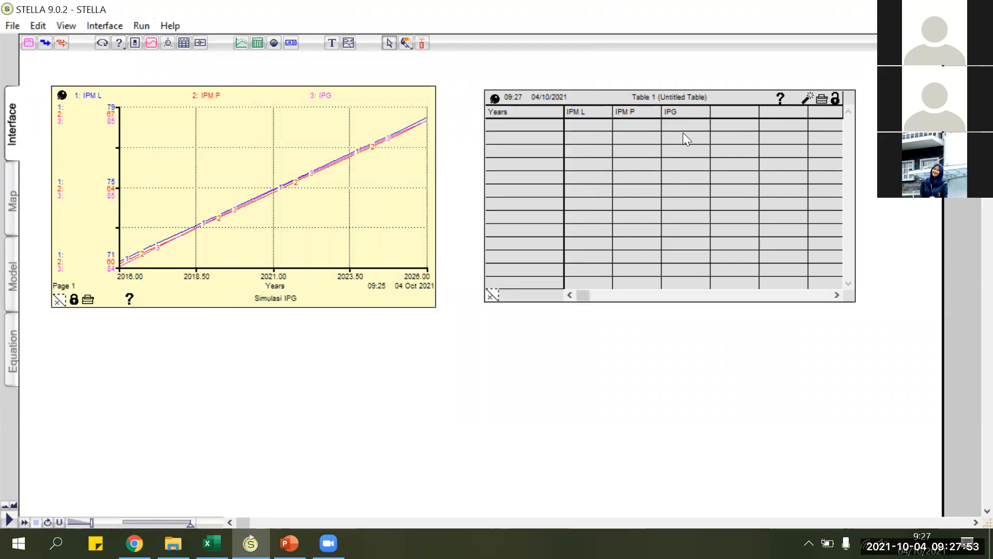
{"action": "left_click", "coordinate": [9, 520]}
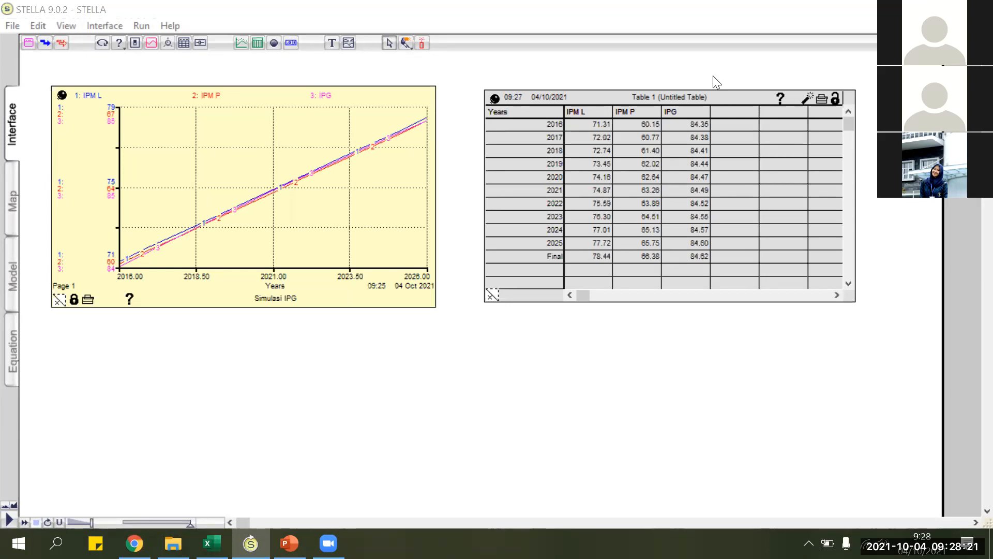
{"action": "right_click", "coordinate": [361, 110]}
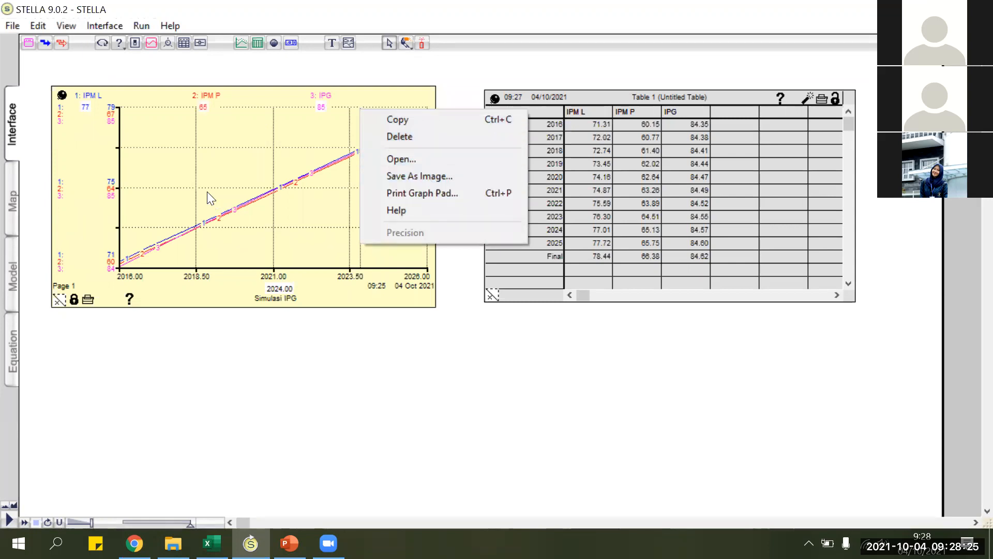
{"action": "left_click", "coordinate": [156, 127]}
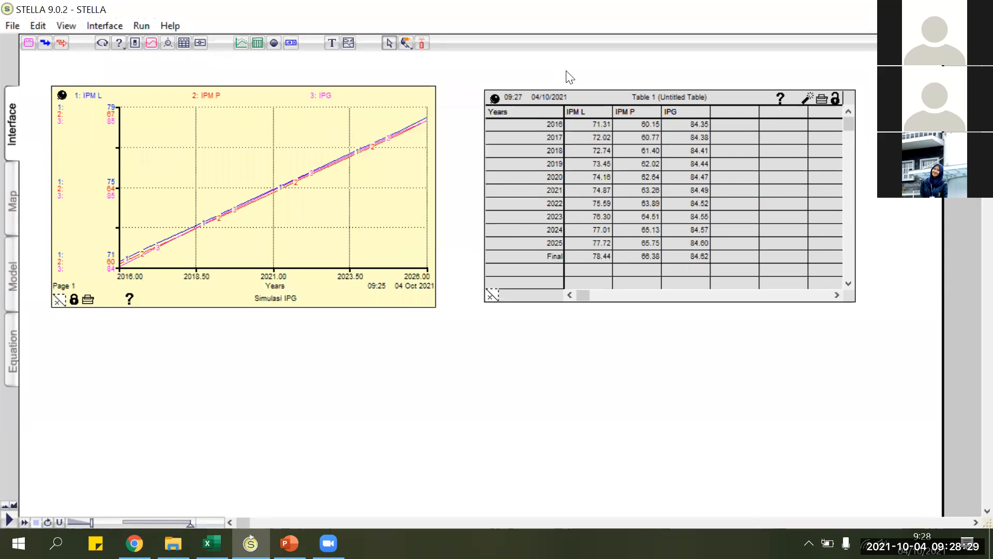
Step: Copy the simulated values of the table's IPM L column
{"action": "left_click", "coordinate": [587, 114]}
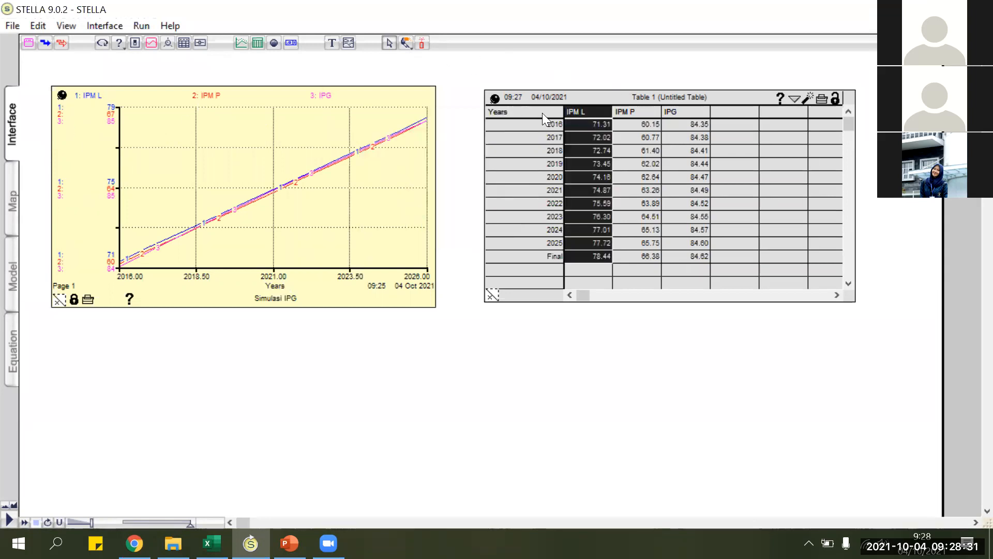
{"action": "left_click", "coordinate": [543, 113]}
{"action": "left_click", "coordinate": [553, 112]}
{"action": "left_click", "coordinate": [578, 112]}
{"action": "right_click", "coordinate": [601, 126]}
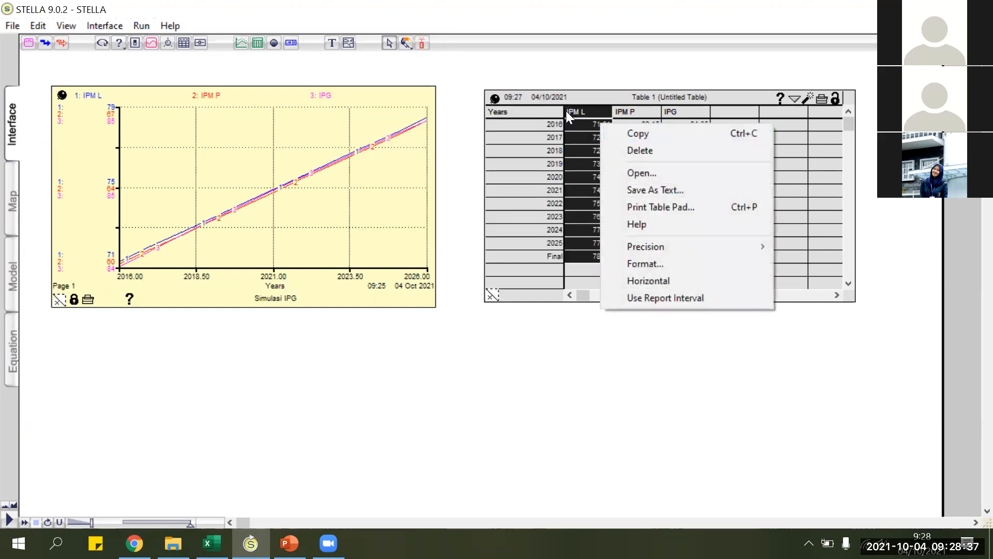
{"action": "left_click", "coordinate": [566, 111]}
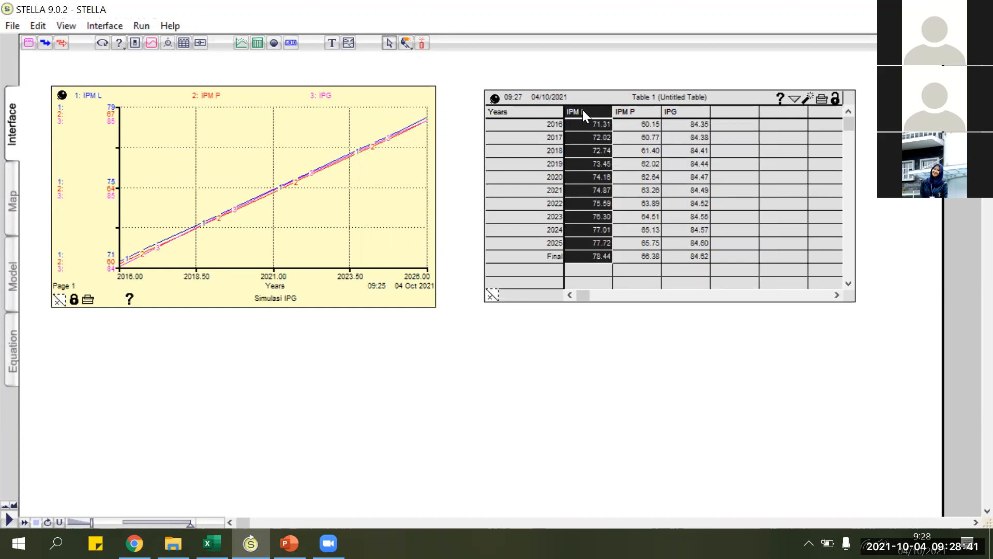
{"action": "right_click", "coordinate": [587, 114]}
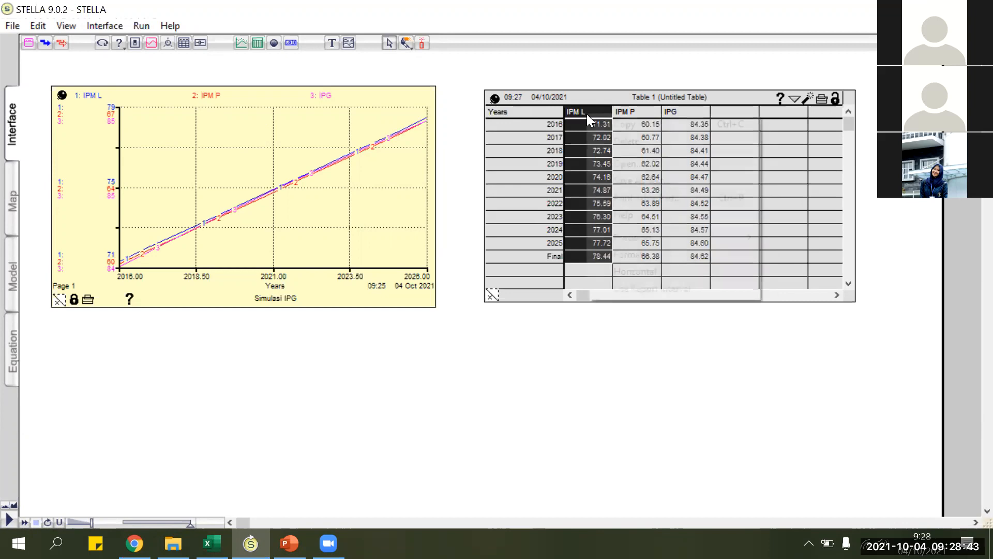
{"action": "left_click", "coordinate": [593, 119]}
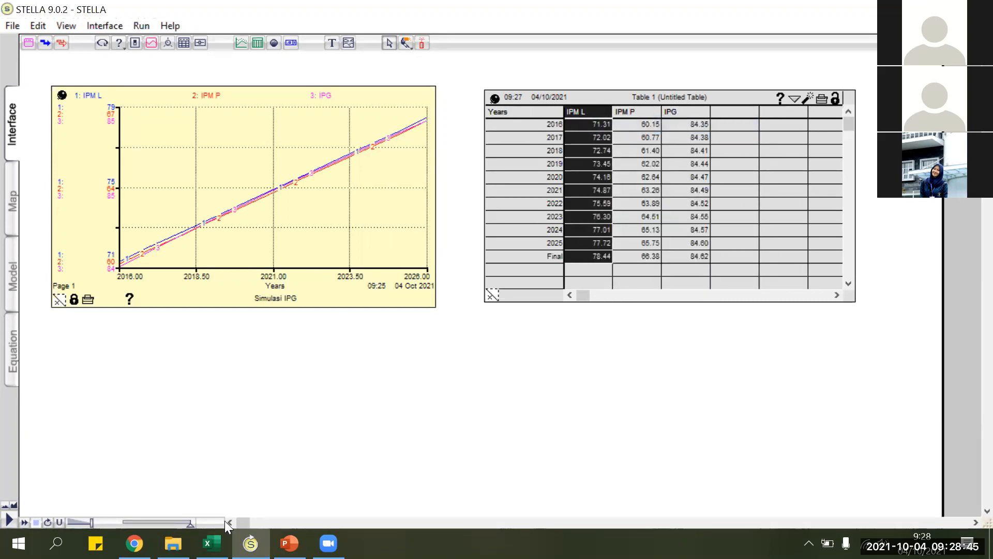
Step: Switch to the Excel workbook Data Sisdin IPG dan IDG, maximize its window and add a new worksheet after Sheet1
{"action": "left_click", "coordinate": [212, 543]}
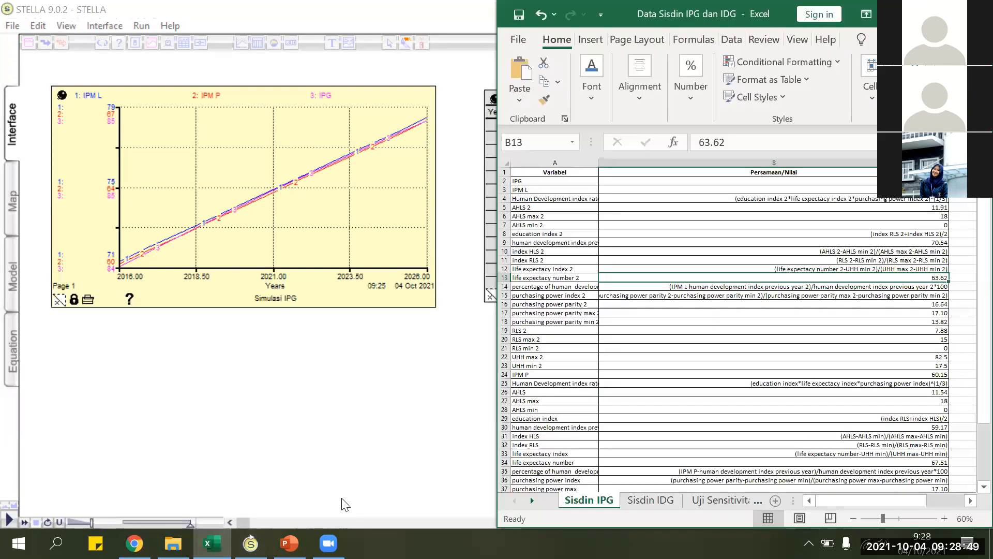
{"action": "key", "text": "super+Up"}
{"action": "key", "text": "ctrl+Page_Down"}
{"action": "key", "text": "ctrl+Page_Down"}
{"action": "key", "text": "ctrl+Page_Down"}
{"action": "key", "text": "ctrl+Page_Down"}
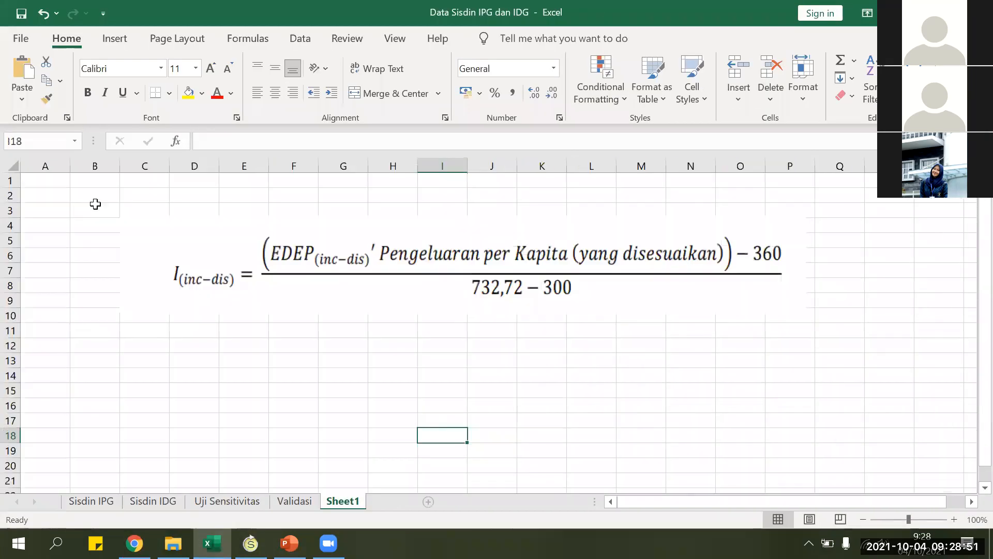
{"action": "key", "text": "ctrl+Page_Down"}
Step: Paste the copied IPM L values into column B of Sheet2, starting at cell B3
{"action": "left_click", "coordinate": [99, 210]}
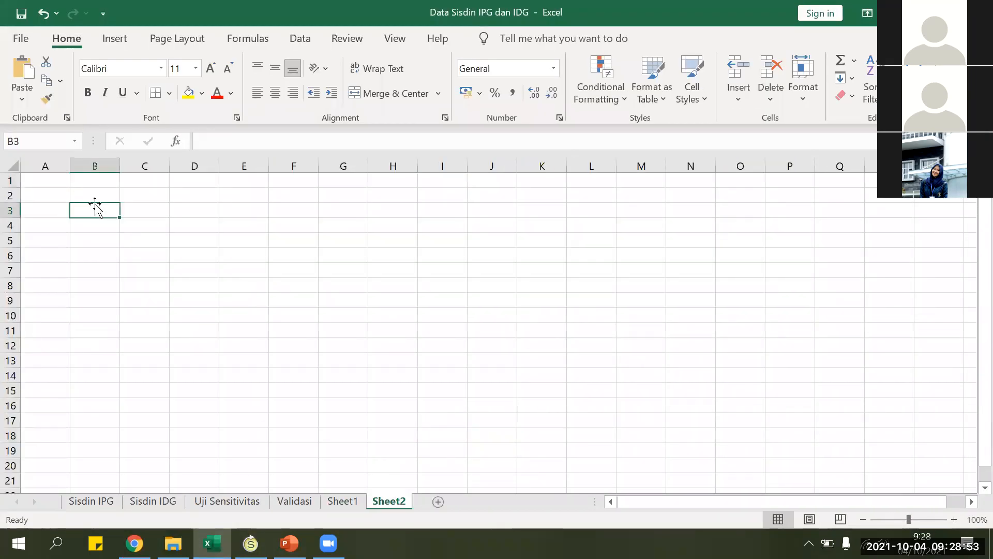
{"action": "key", "text": "ctrl+v"}
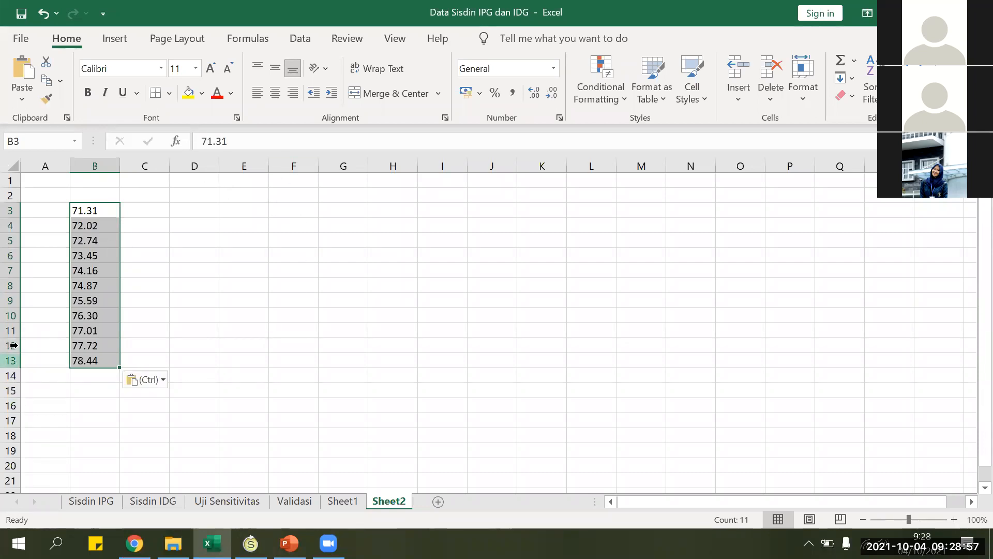
{"action": "left_click", "coordinate": [96, 498]}
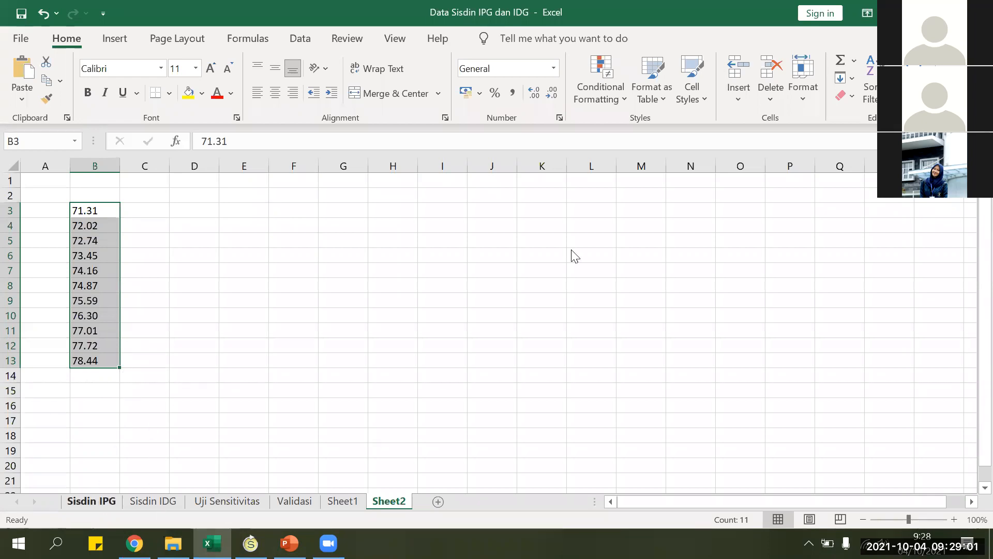
Step: Switch back to STELLA and examine the AHH converter's value in the model's SUB SISTEM IPM PEREMPUAN, returning to the interface level
{"action": "key", "text": "alt+Tab"}
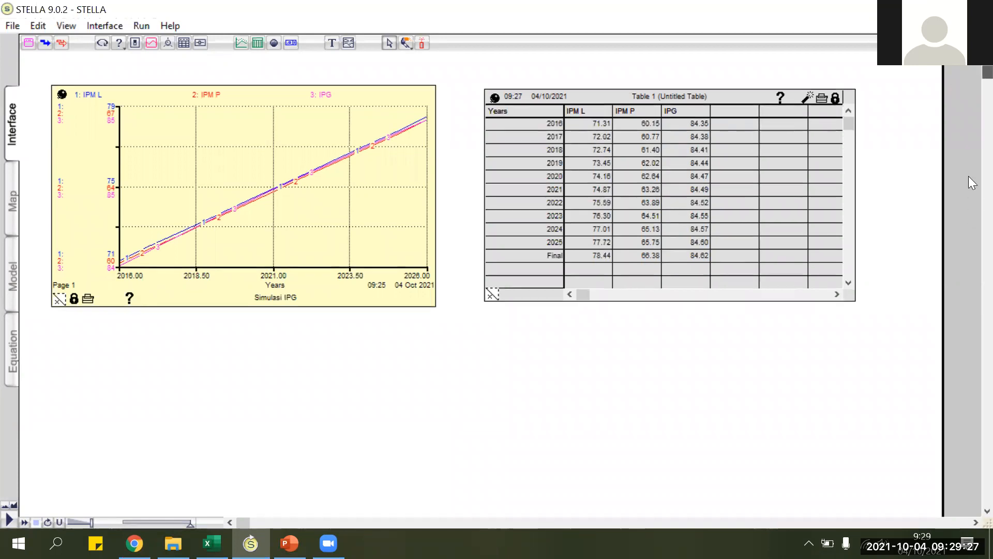
{"action": "scroll", "coordinate": [899, 104], "scroll_direction": "down", "scroll_amount": 2}
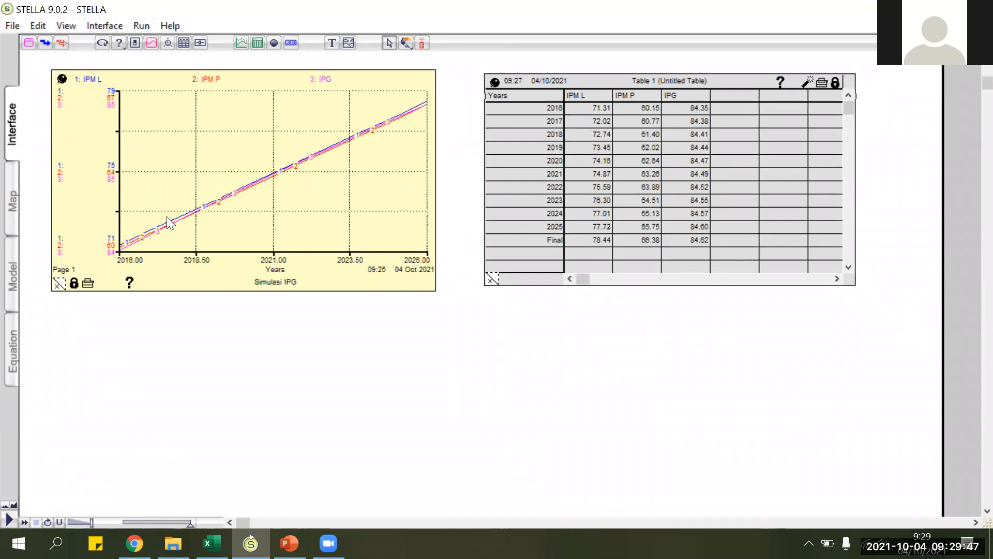
{"action": "left_click", "coordinate": [14, 277]}
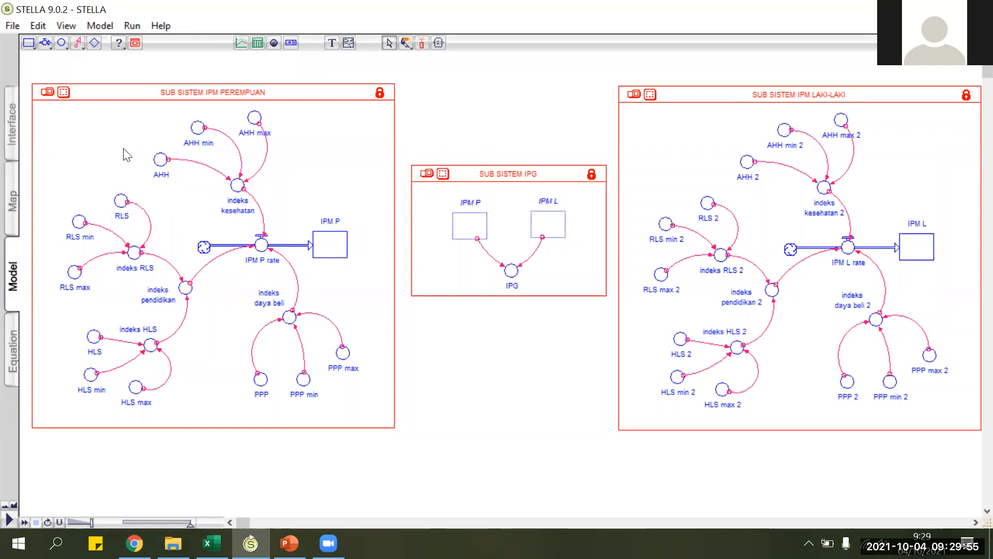
{"action": "left_click", "coordinate": [161, 161]}
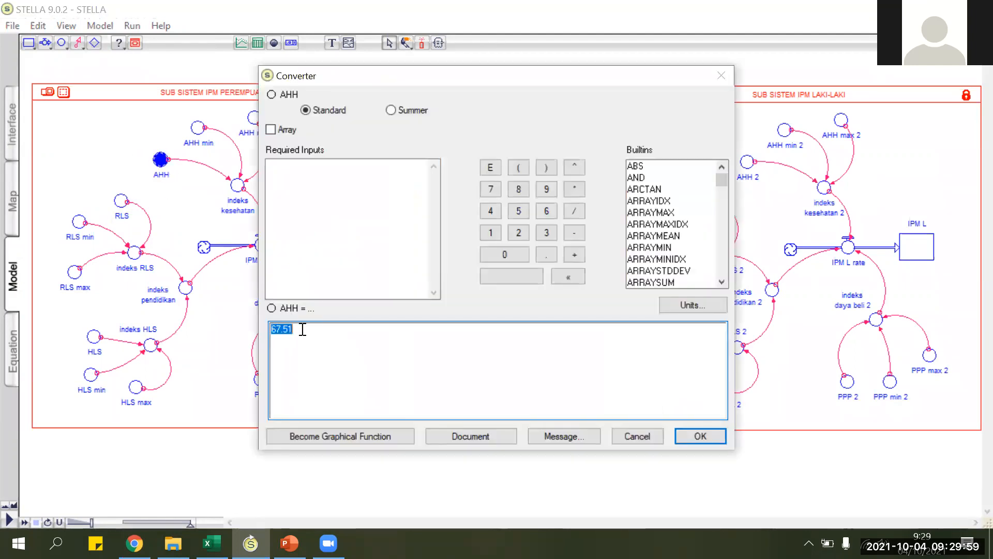
{"action": "left_click", "coordinate": [324, 347]}
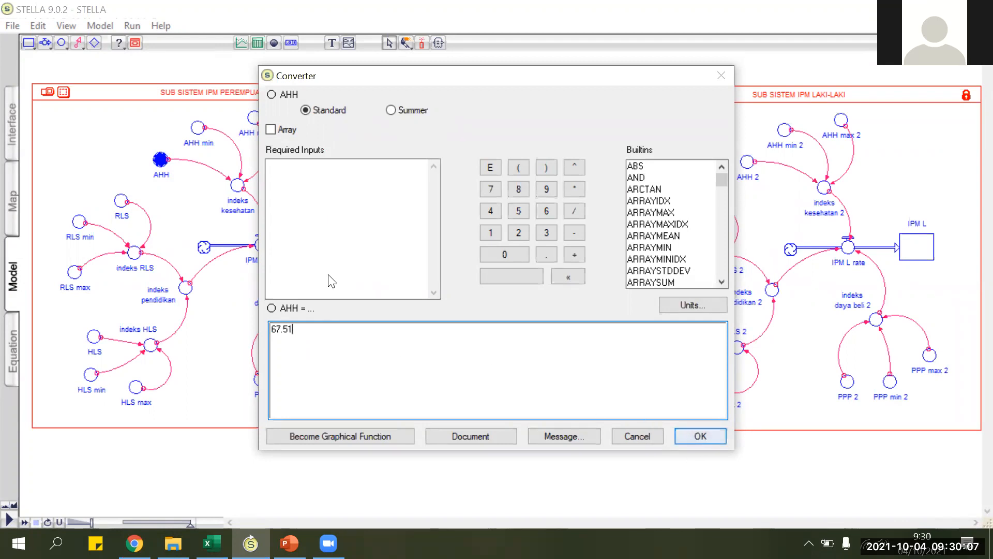
{"action": "left_click", "coordinate": [5, 124]}
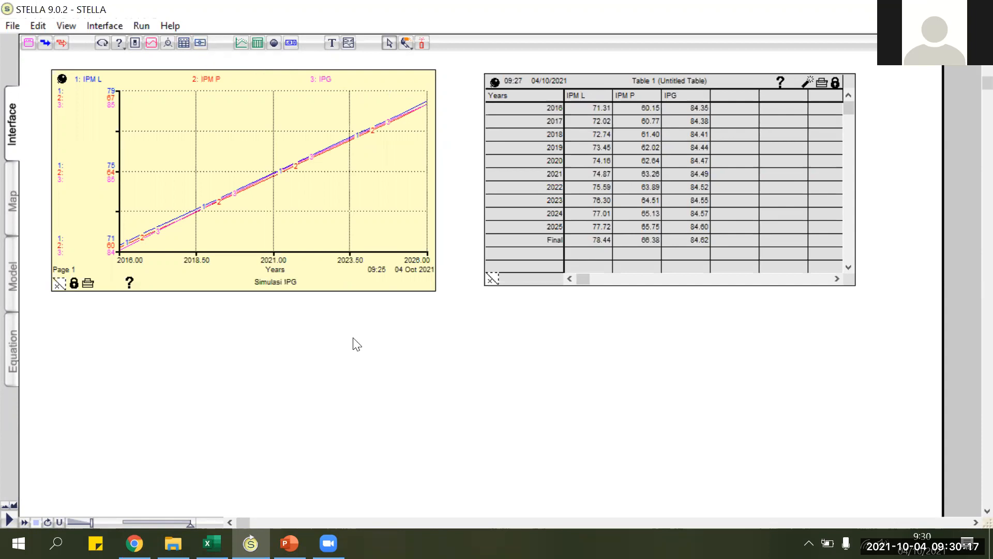
Step: Place a new graph and a new table below the existing pair on the interface level, and open the new graph's definition
{"action": "scroll", "coordinate": [310, 357], "scroll_direction": "down", "scroll_amount": 1}
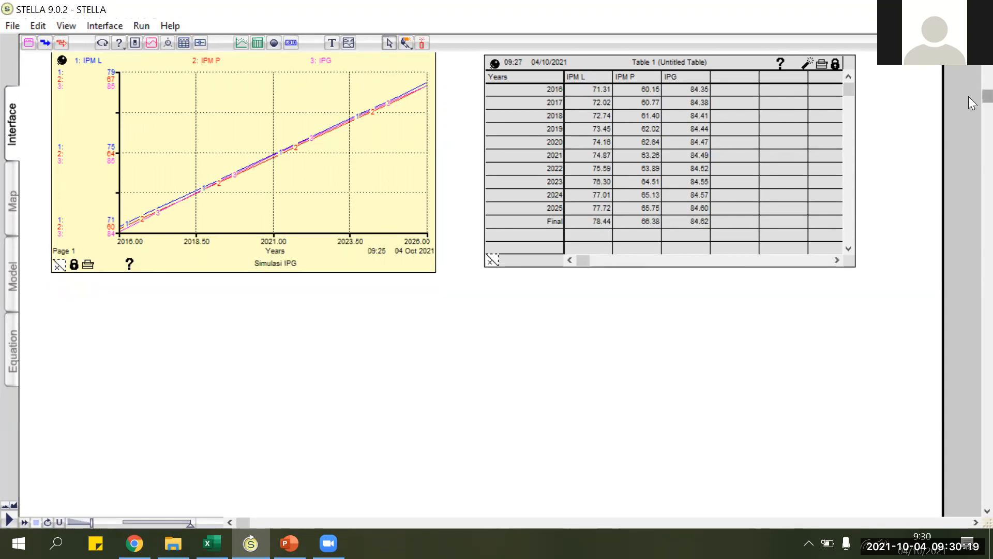
{"action": "scroll", "coordinate": [969, 96], "scroll_direction": "down", "scroll_amount": 5}
{"action": "scroll", "coordinate": [969, 251], "scroll_direction": "down", "scroll_amount": 6}
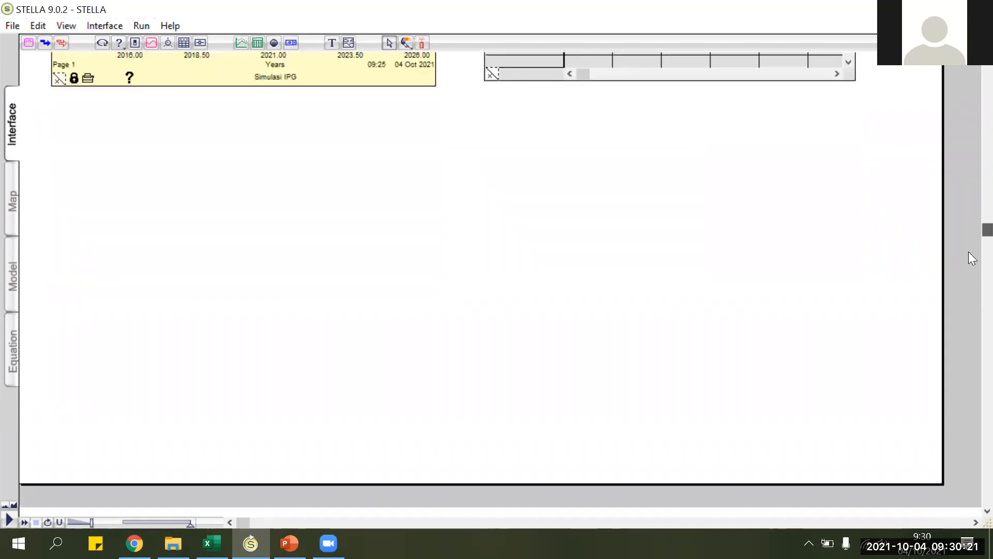
{"action": "left_click", "coordinate": [242, 42]}
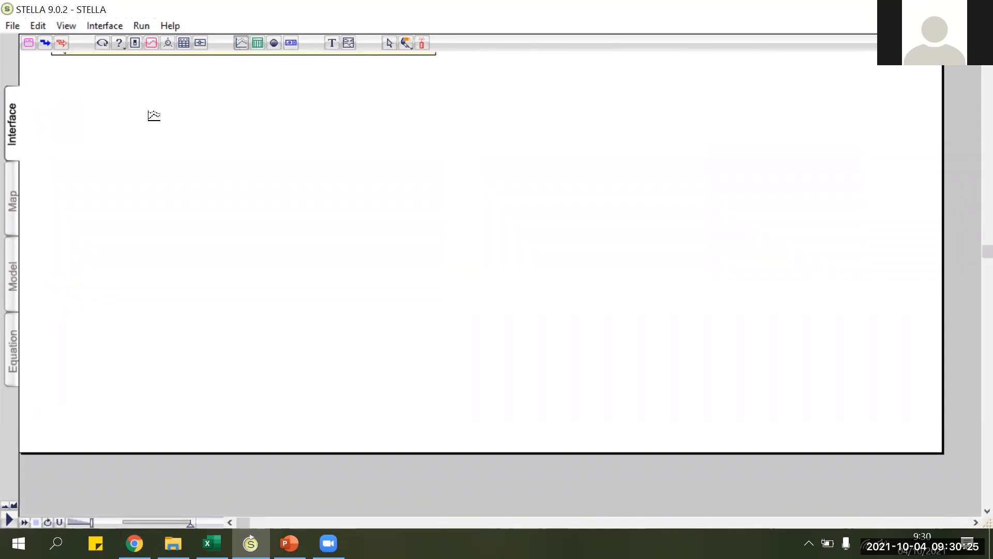
{"action": "left_click", "coordinate": [89, 120]}
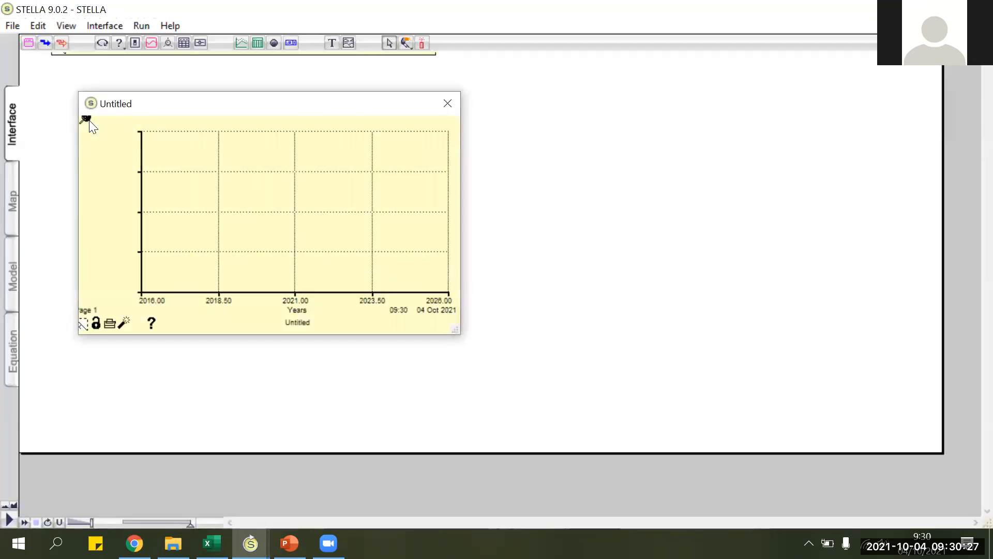
{"action": "left_click", "coordinate": [258, 42]}
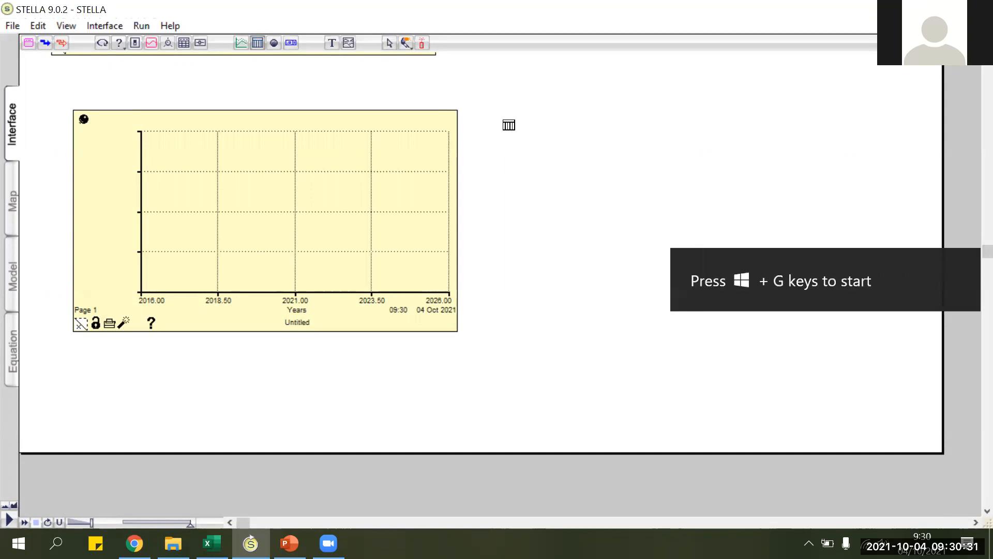
{"action": "left_click", "coordinate": [510, 123]}
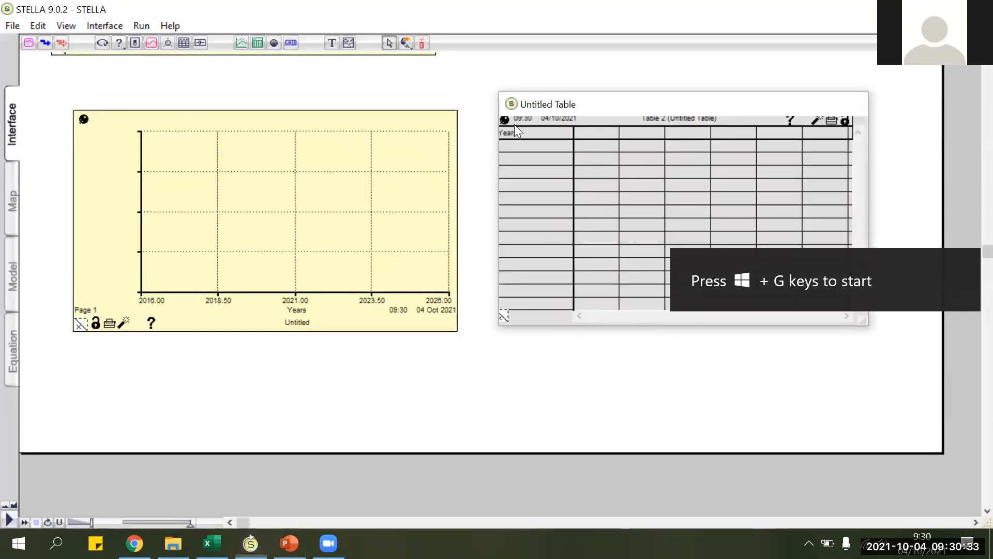
{"action": "double_click", "coordinate": [210, 237]}
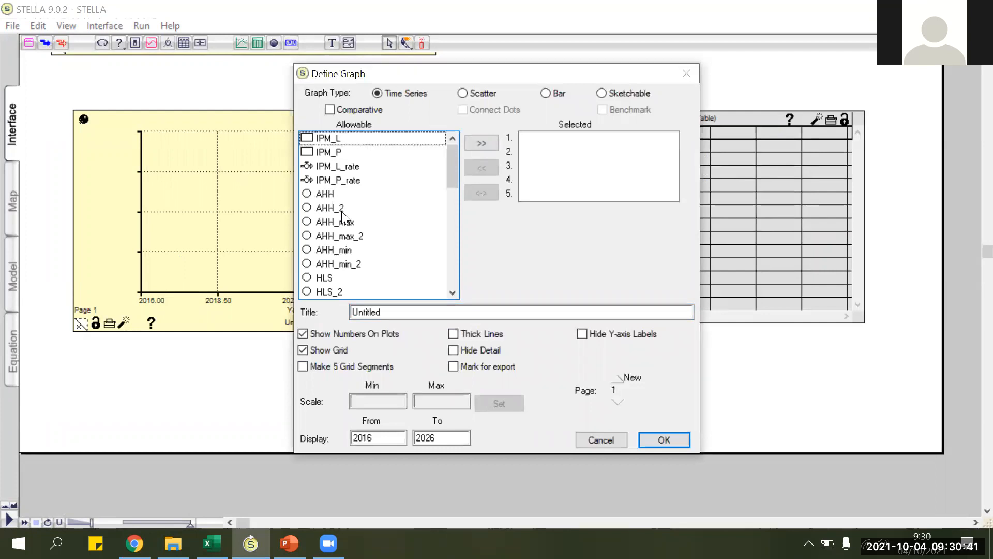
{"action": "scroll", "coordinate": [344, 222], "scroll_direction": "down", "scroll_amount": 5}
{"action": "left_click", "coordinate": [331, 292]}
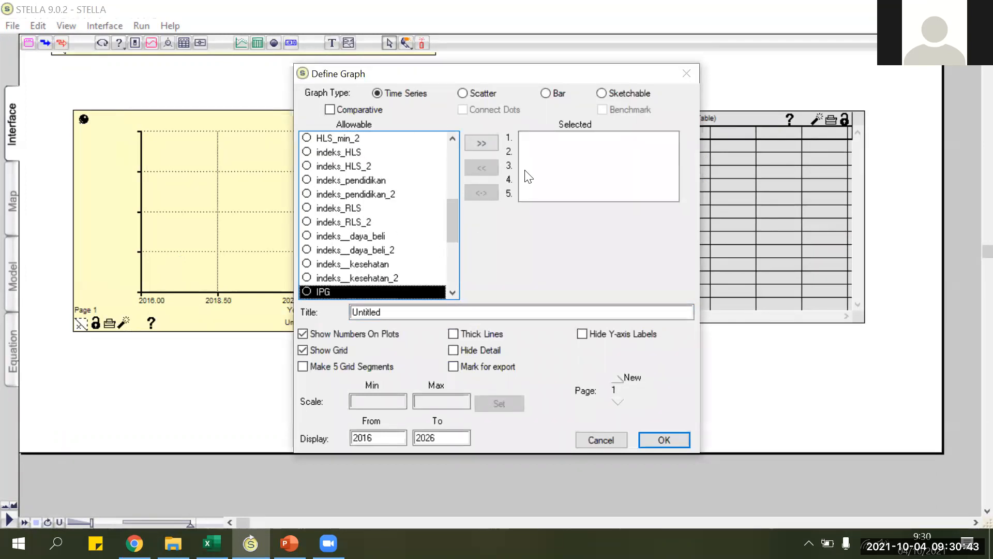
{"action": "left_click", "coordinate": [485, 142]}
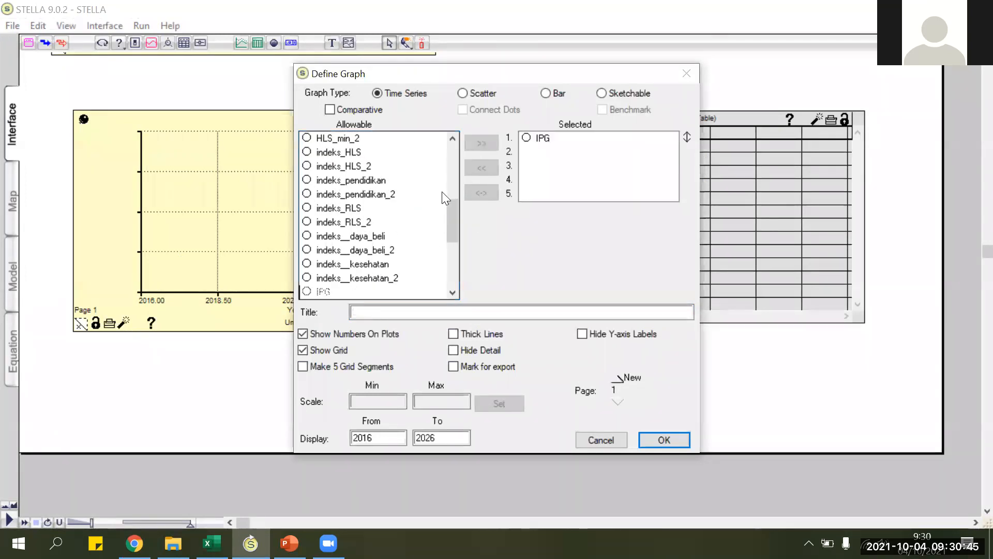
{"action": "left_click", "coordinate": [600, 138]}
{"action": "left_click", "coordinate": [472, 167]}
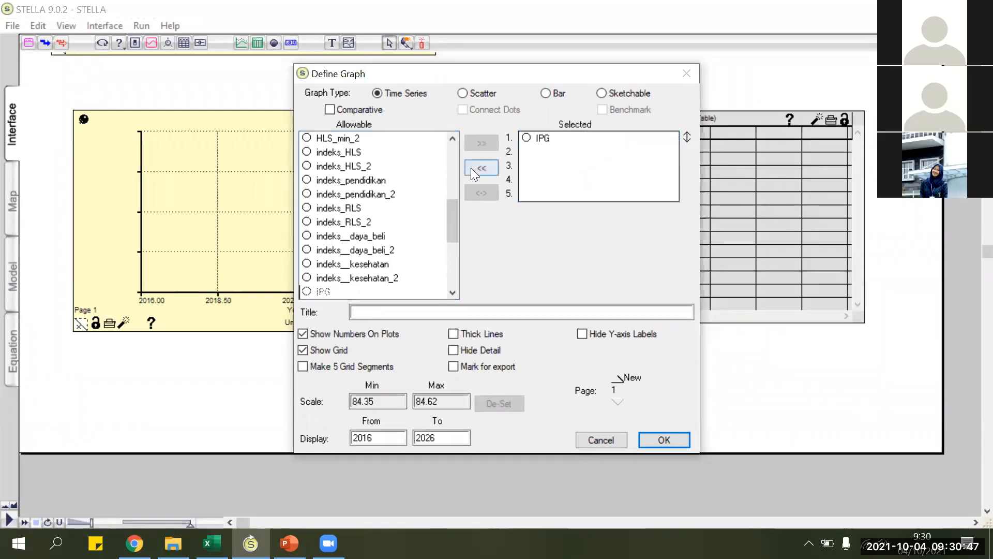
Step: Add IPM_L, IPM_P and IPG, in that order, to the new graph's selected variables
{"action": "scroll", "coordinate": [339, 170], "scroll_direction": "up", "scroll_amount": 5}
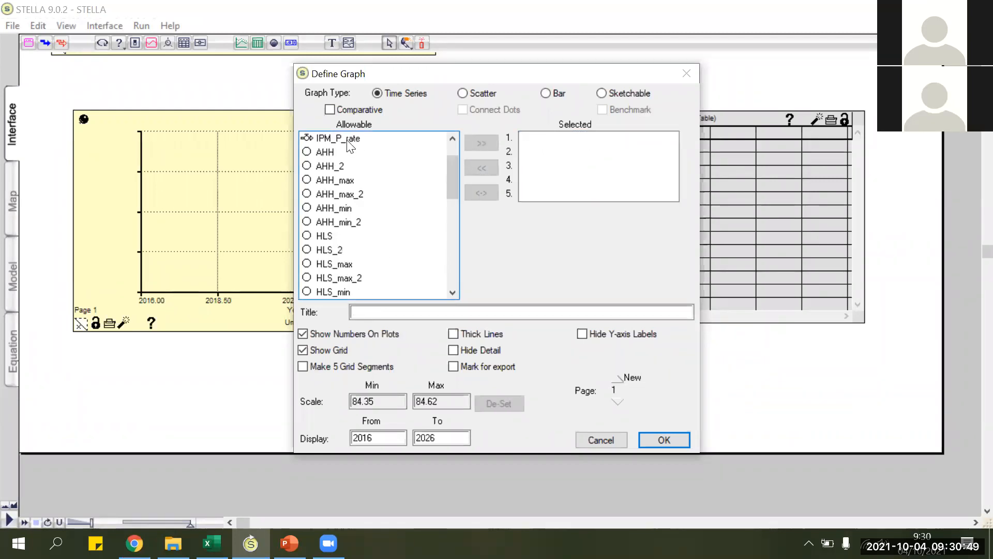
{"action": "left_click", "coordinate": [482, 141]}
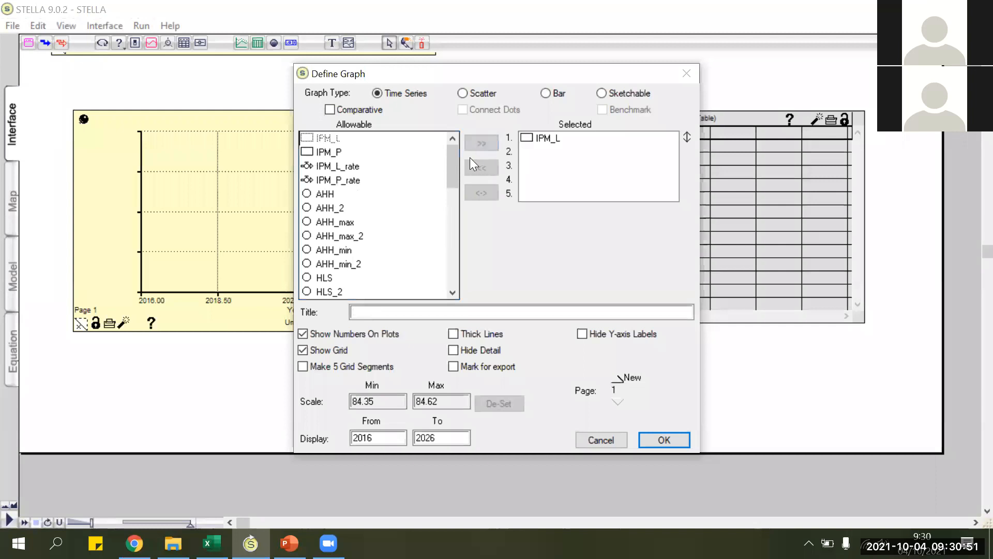
{"action": "left_click", "coordinate": [483, 143]}
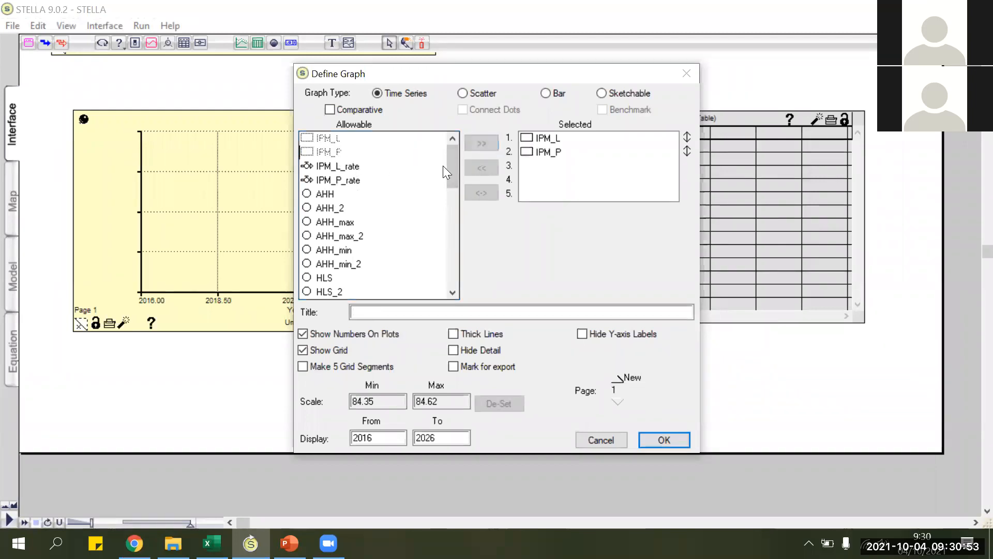
{"action": "scroll", "coordinate": [362, 186], "scroll_direction": "down", "scroll_amount": 2}
{"action": "scroll", "coordinate": [363, 188], "scroll_direction": "down", "scroll_amount": 4}
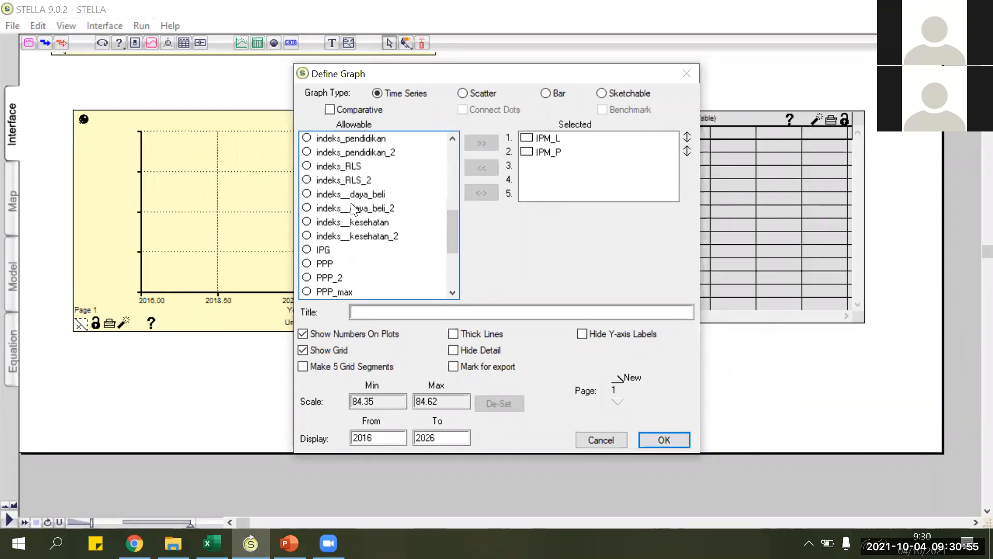
{"action": "left_click", "coordinate": [325, 251]}
{"action": "left_click", "coordinate": [481, 140]}
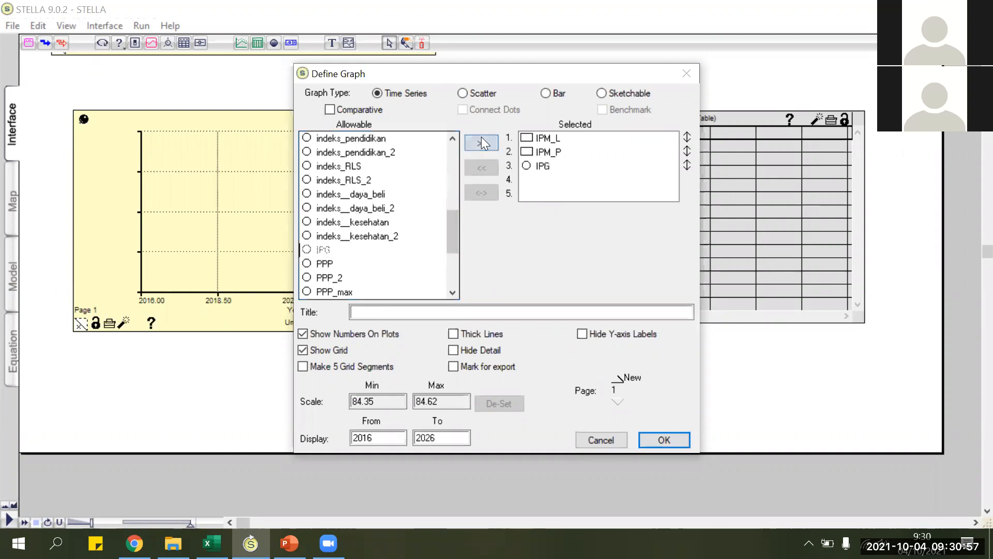
{"action": "left_click", "coordinate": [656, 439]}
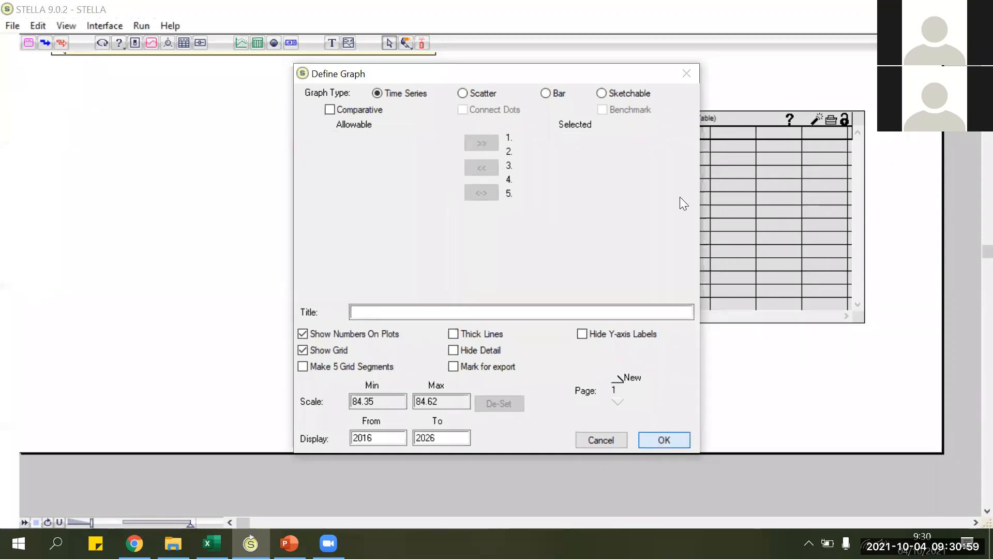
Step: Define the new table with IPM_L, IPM_P and IPG, and run the simulation to fill both new displays
{"action": "double_click", "coordinate": [680, 196]}
{"action": "left_click", "coordinate": [348, 125]}
{"action": "left_click", "coordinate": [497, 157]}
{"action": "left_click", "coordinate": [350, 140]}
{"action": "left_click", "coordinate": [497, 157]}
{"action": "scroll", "coordinate": [344, 201], "scroll_direction": "down", "scroll_amount": 7}
{"action": "left_click", "coordinate": [337, 194]}
{"action": "left_click", "coordinate": [497, 157]}
{"action": "left_click", "coordinate": [634, 434]}
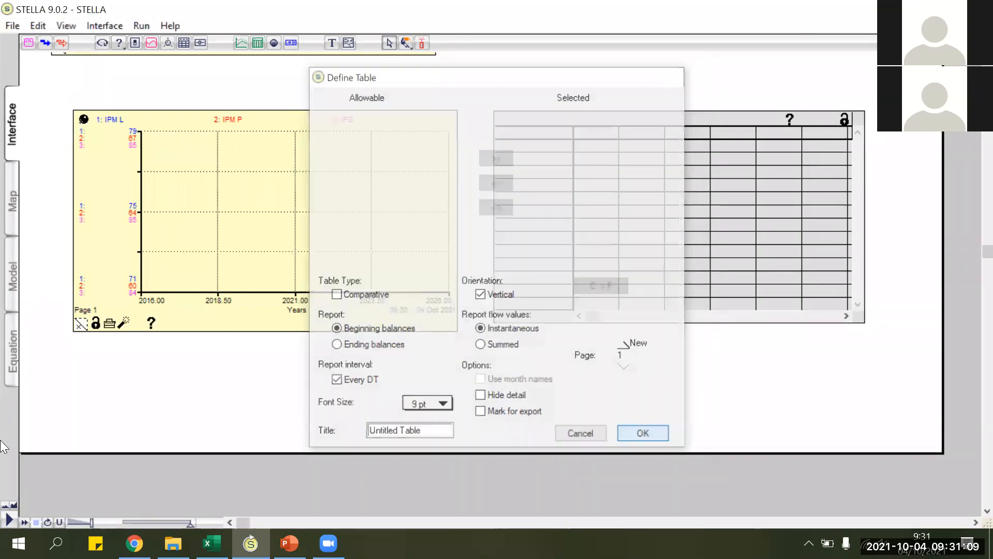
{"action": "left_click", "coordinate": [11, 518]}
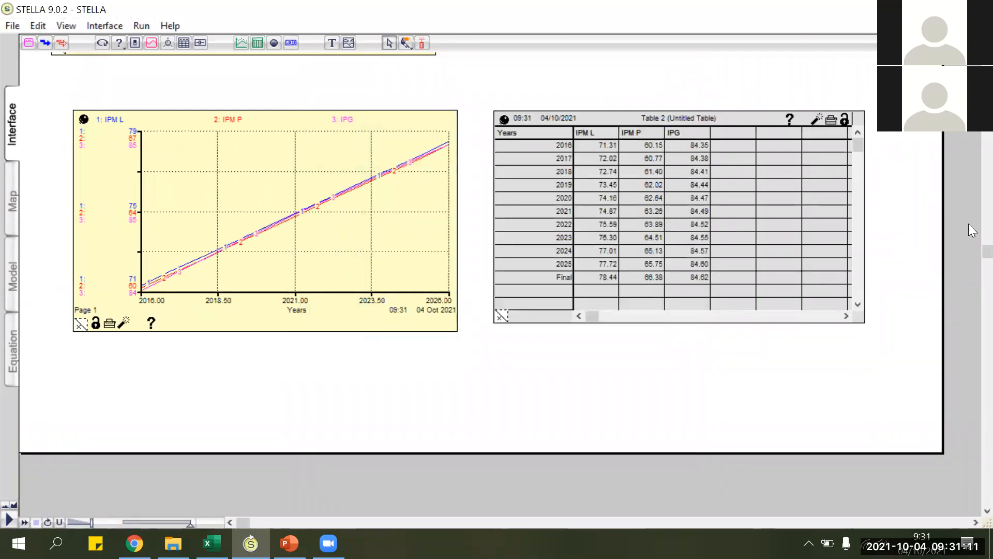
Step: Place a slider input device on the interface level, just below the new graph
{"action": "scroll", "coordinate": [973, 155], "scroll_direction": "up", "scroll_amount": 1}
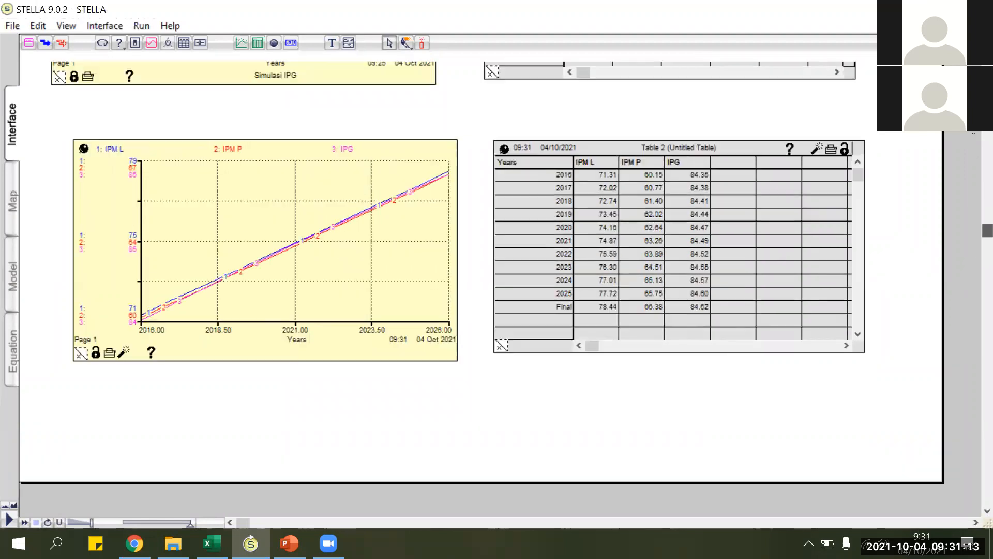
{"action": "scroll", "coordinate": [481, 285], "scroll_direction": "up", "scroll_amount": 3}
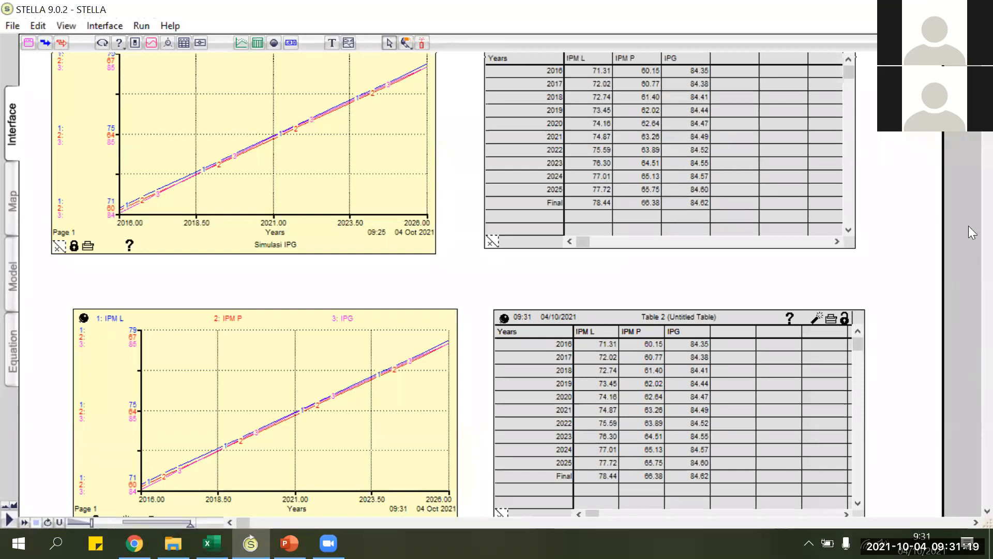
{"action": "scroll", "coordinate": [969, 226], "scroll_direction": "down", "scroll_amount": 5}
{"action": "scroll", "coordinate": [969, 210], "scroll_direction": "up", "scroll_amount": 3}
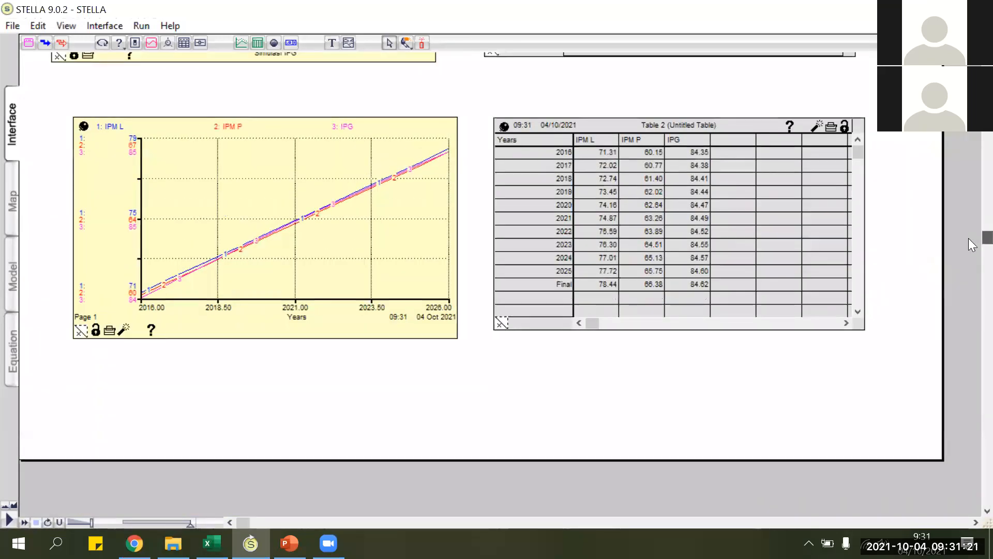
{"action": "scroll", "coordinate": [969, 238], "scroll_direction": "up", "scroll_amount": 1}
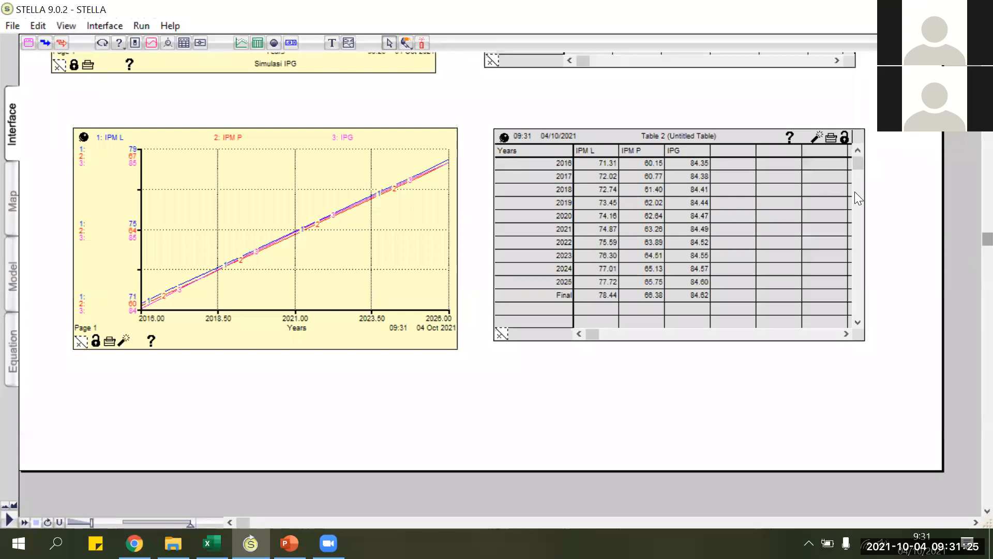
{"action": "left_click", "coordinate": [201, 43]}
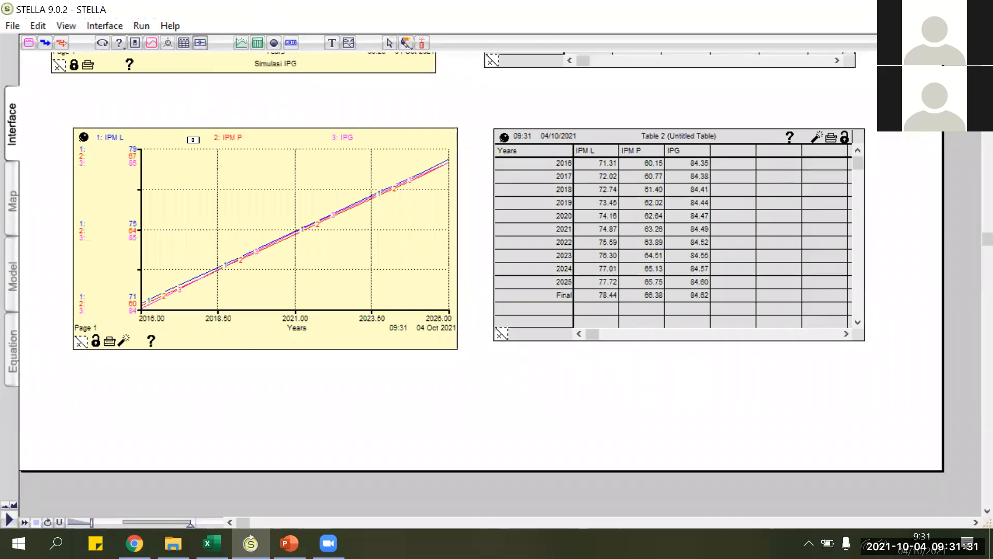
{"action": "left_click", "coordinate": [193, 405]}
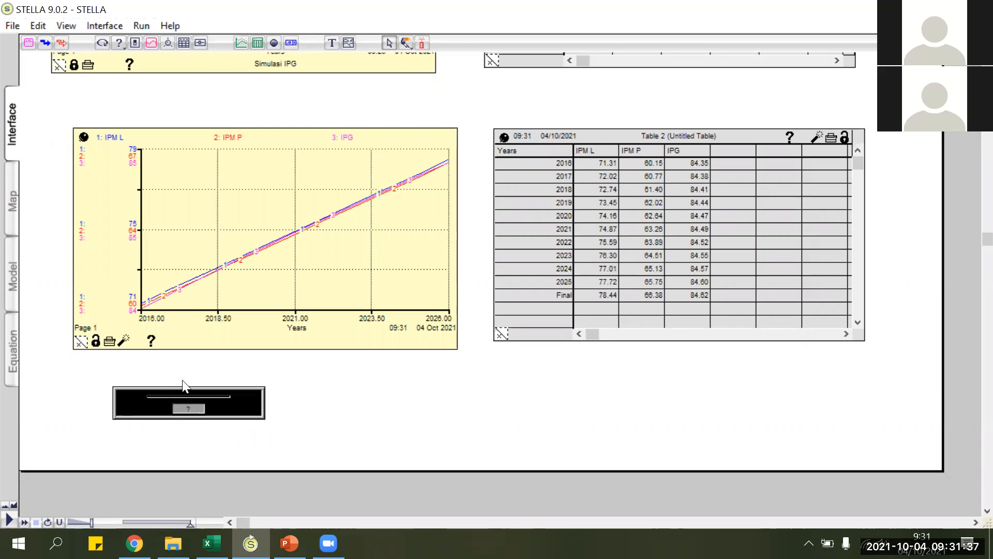
Step: Assign AHH to the new slider with a range of 0 to 100, and move the slider closer beneath the second graph
{"action": "double_click", "coordinate": [221, 406]}
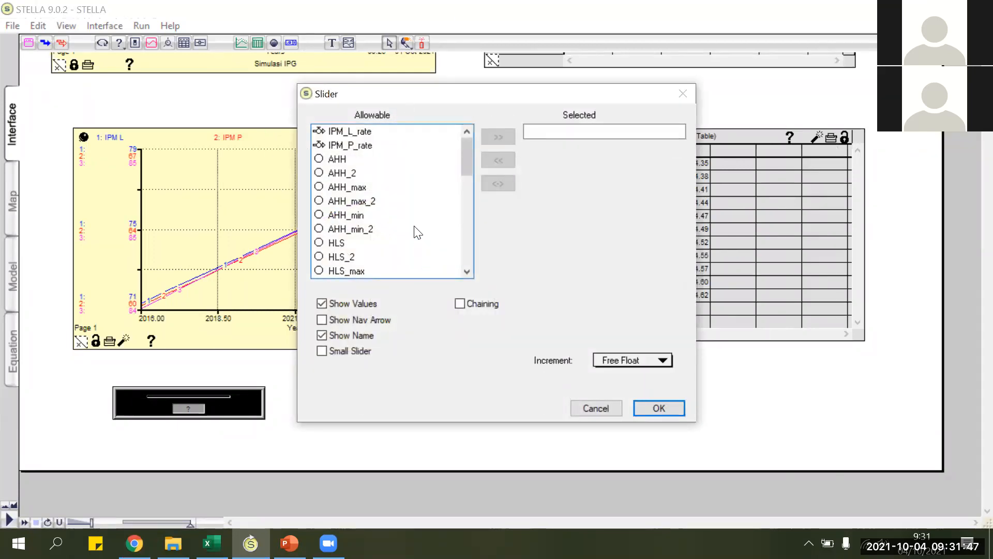
{"action": "left_click", "coordinate": [332, 162]}
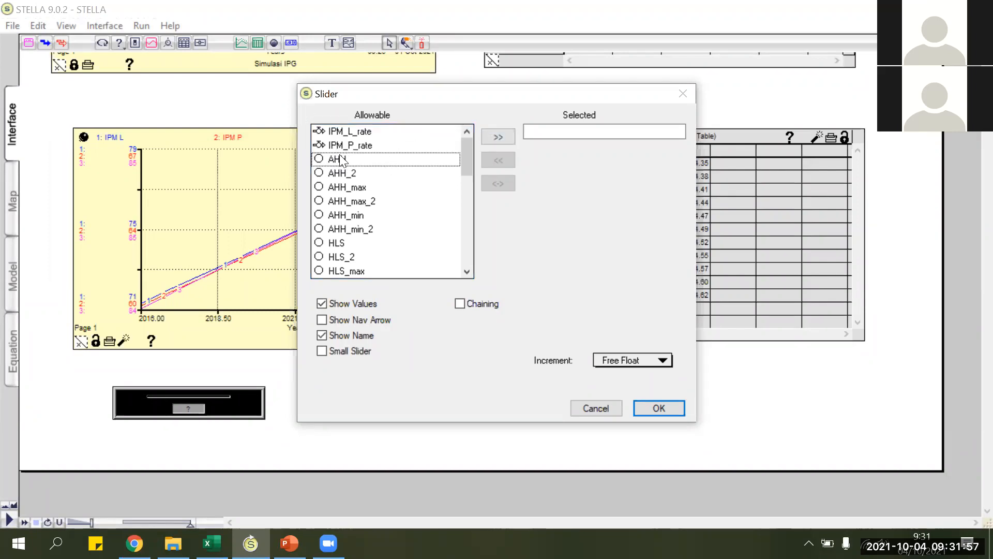
{"action": "left_click", "coordinate": [506, 140]}
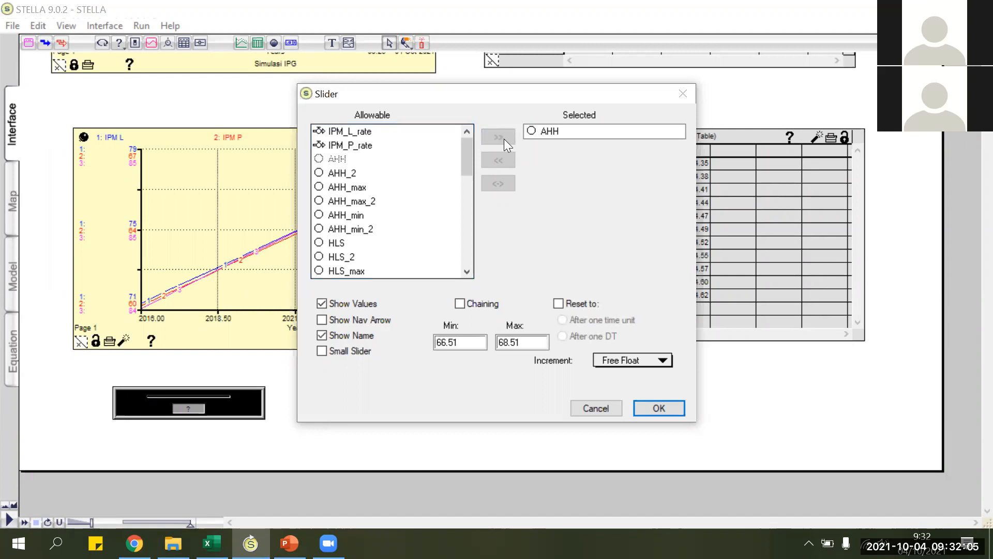
{"action": "double_click", "coordinate": [451, 345]}
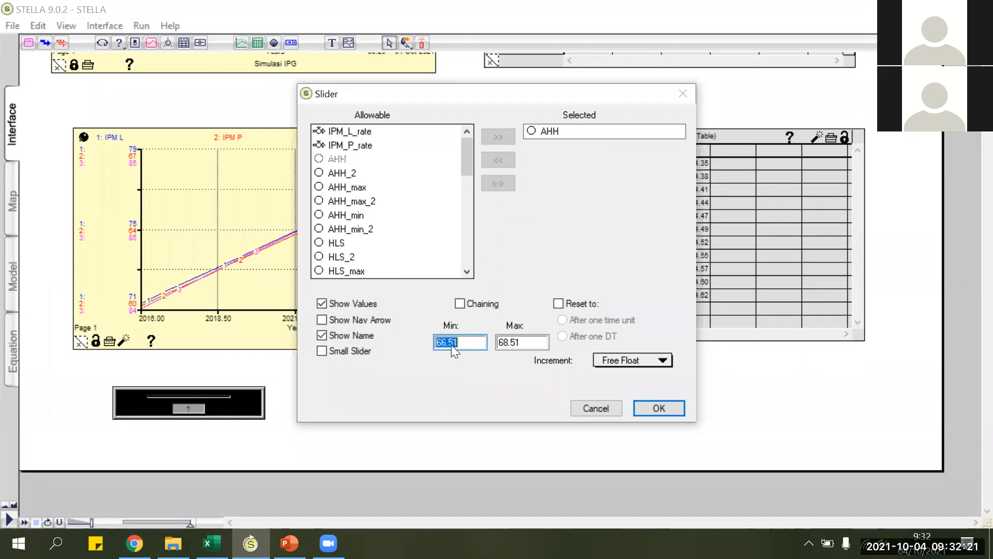
{"action": "type", "text": "0"}
{"action": "key", "text": "Tab"}
{"action": "type", "text": "100"}
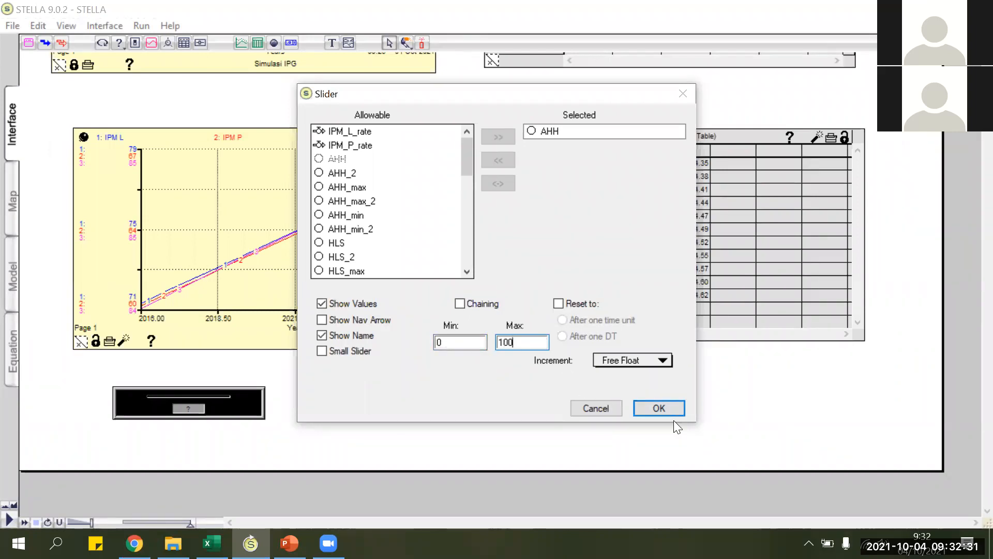
{"action": "left_click", "coordinate": [650, 402]}
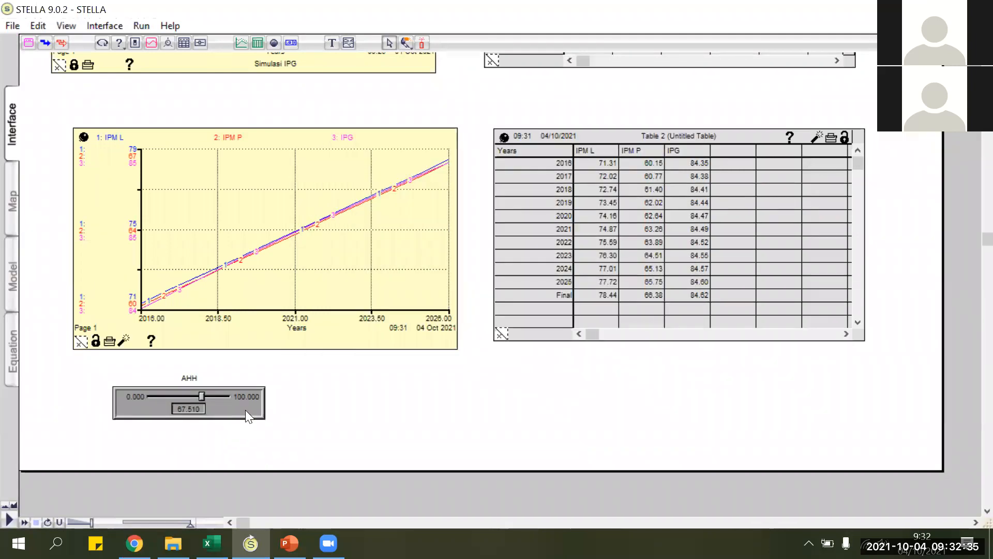
{"action": "left_click_drag", "start_coordinate": [248, 408], "coordinate": [281, 397]}
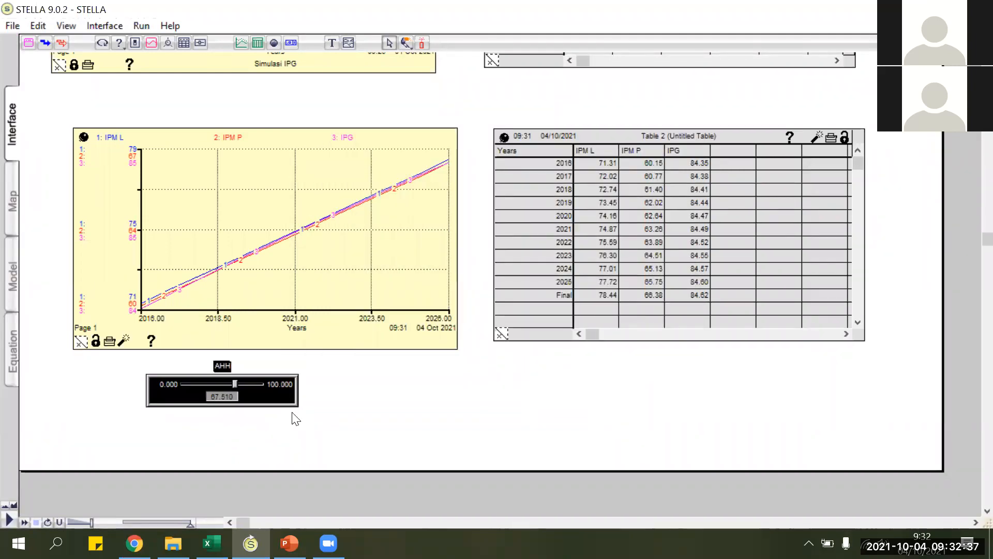
{"action": "left_click", "coordinate": [266, 433]}
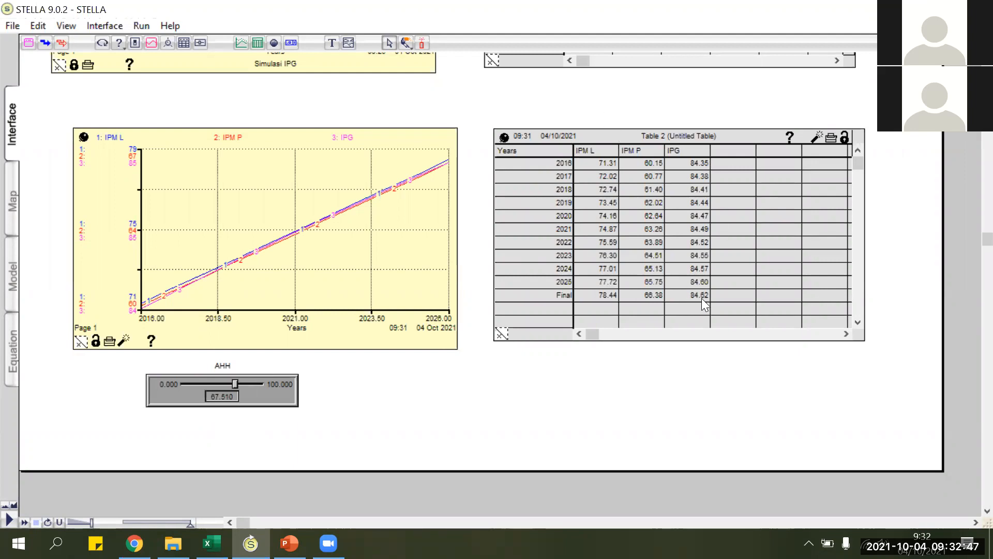
Step: Set the AHH slider to 80 and run the simulation
{"action": "scroll", "coordinate": [696, 294], "scroll_direction": "up", "scroll_amount": 2}
{"action": "left_click", "coordinate": [240, 407]}
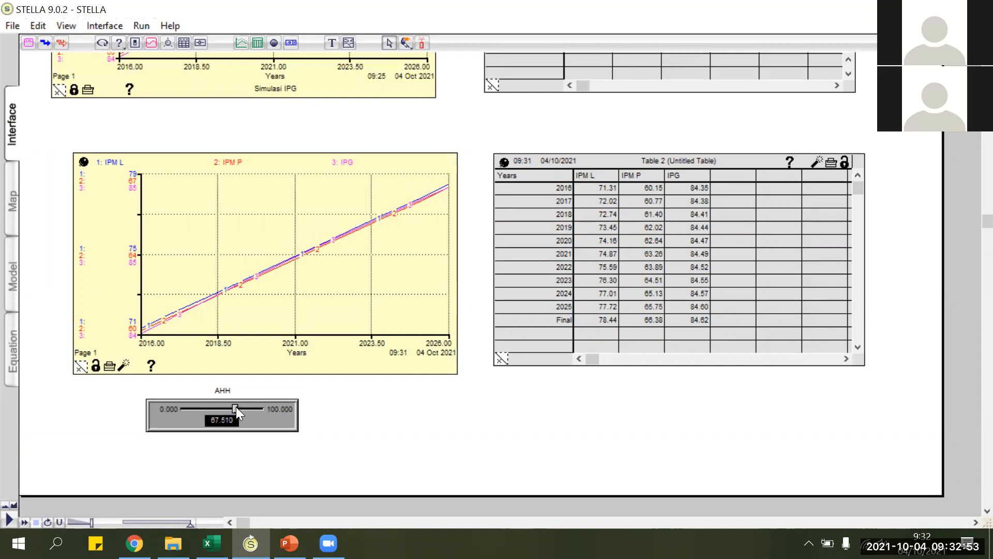
{"action": "left_click", "coordinate": [233, 407]}
{"action": "left_click_drag", "start_coordinate": [218, 408], "coordinate": [240, 415]}
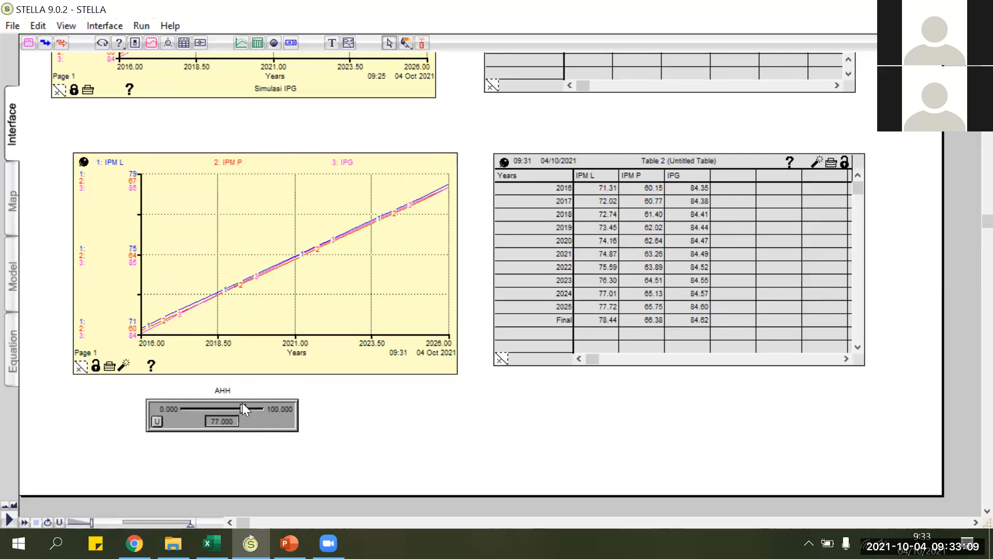
{"action": "left_click", "coordinate": [218, 421]}
{"action": "type", "text": "80"}
{"action": "key", "text": "Return"}
{"action": "left_click", "coordinate": [5, 521]}
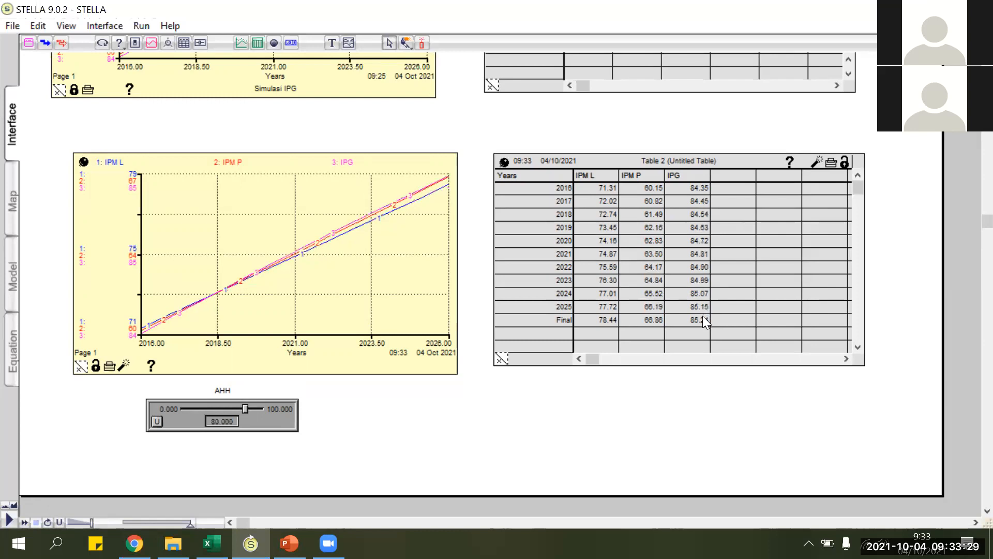
Step: Compare the IPM_P and IPG values in the second table with those in the original table above for the changed AHH
{"action": "scroll", "coordinate": [481, 252], "scroll_direction": "up", "scroll_amount": 1}
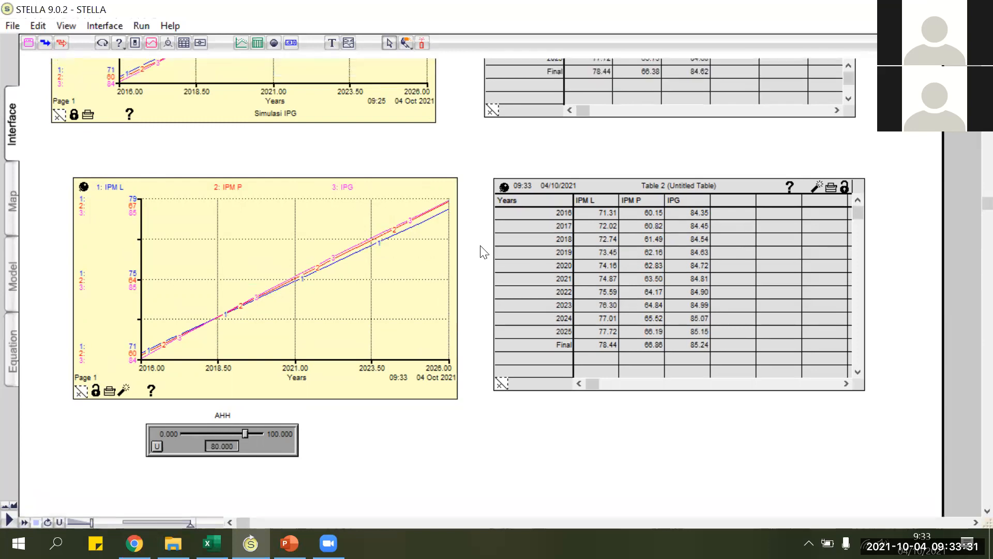
{"action": "scroll", "coordinate": [483, 252], "scroll_direction": "up", "scroll_amount": 2}
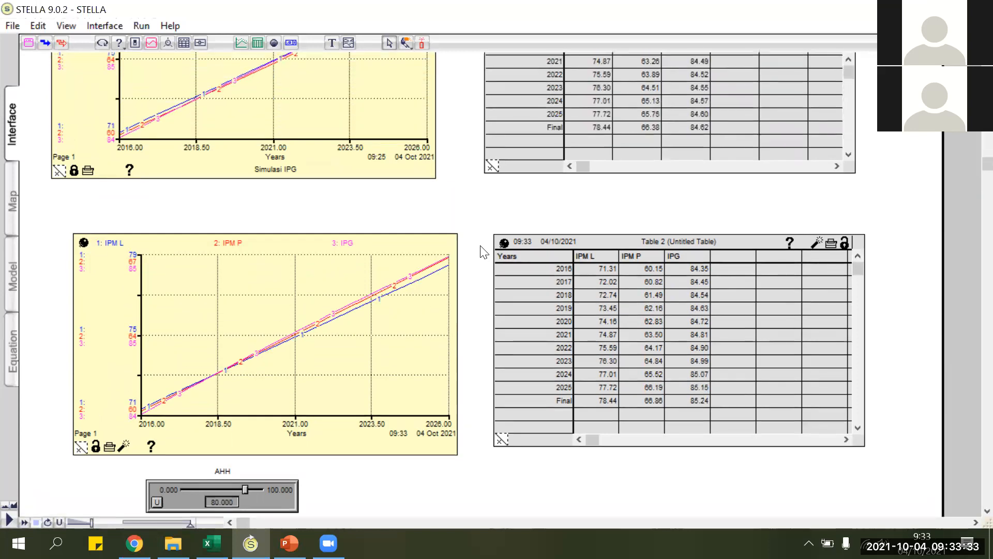
{"action": "scroll", "coordinate": [719, 173], "scroll_direction": "up", "scroll_amount": 2}
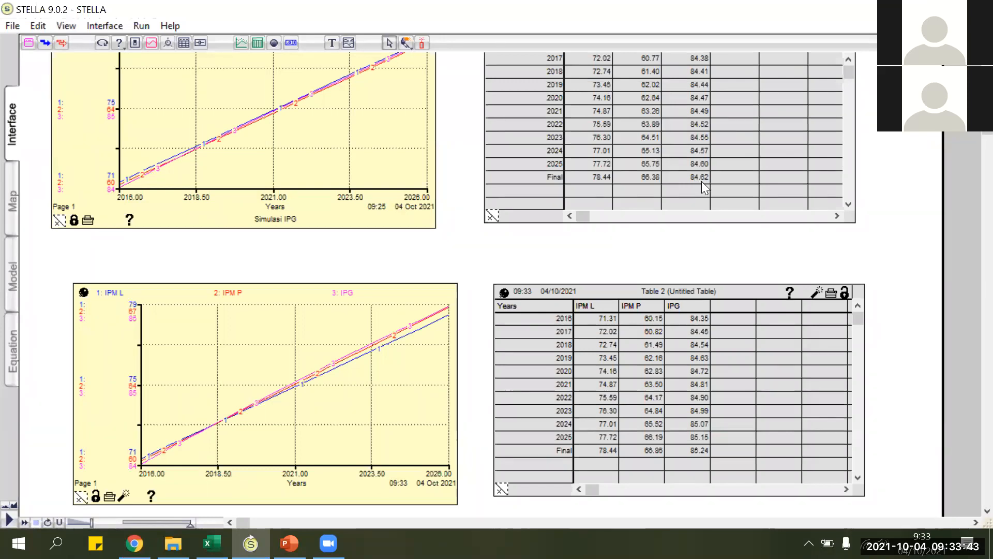
{"action": "scroll", "coordinate": [224, 474], "scroll_direction": "down", "scroll_amount": 3}
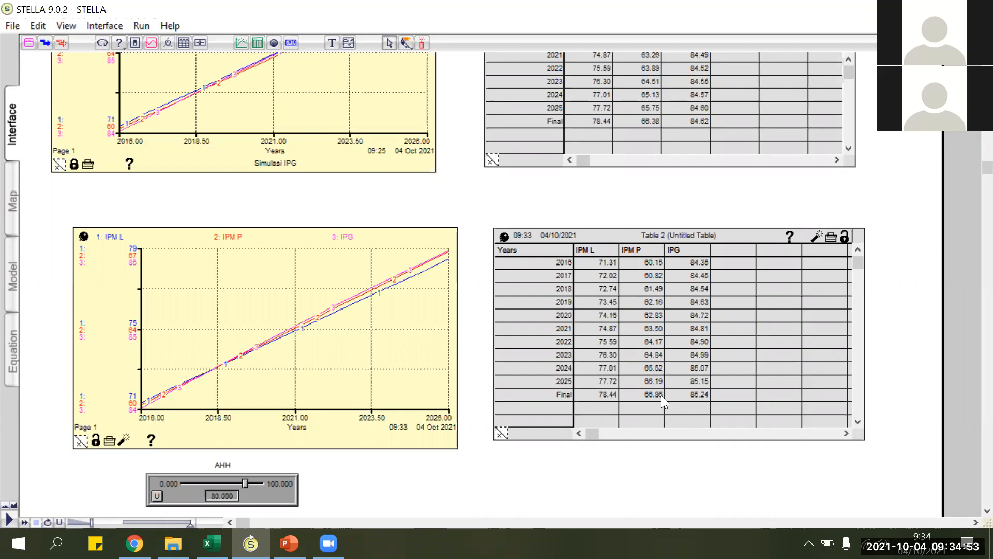
{"action": "scroll", "coordinate": [662, 398], "scroll_direction": "down", "scroll_amount": 2}
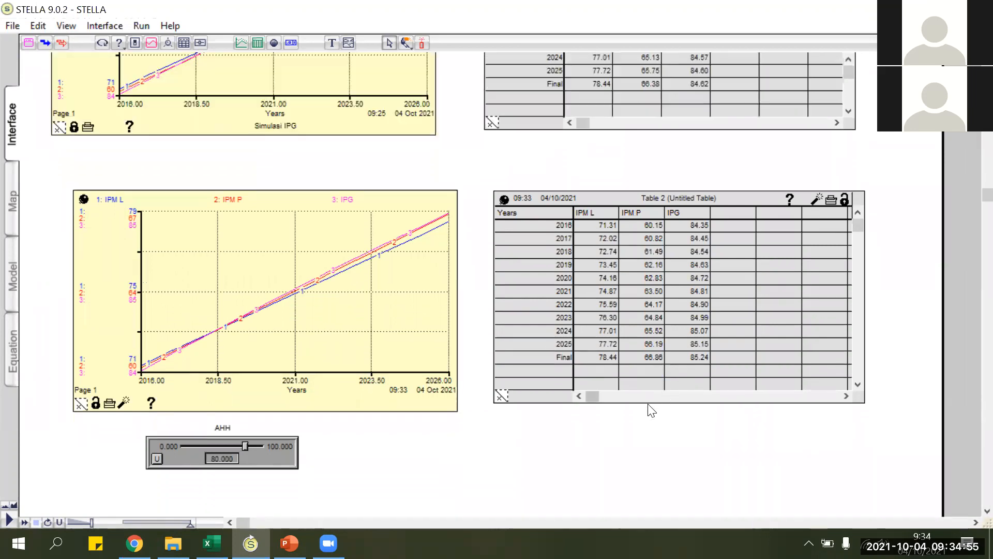
{"action": "scroll", "coordinate": [651, 411], "scroll_direction": "down", "scroll_amount": 2}
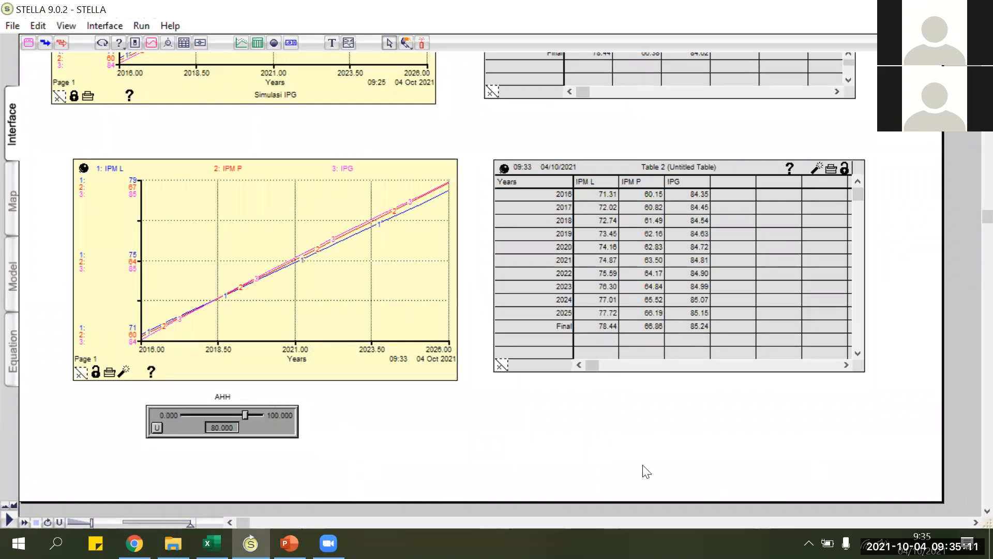
Step: Place a second slider input device beside the AHH slider, leaving a small gap between them
{"action": "left_click", "coordinate": [201, 43]}
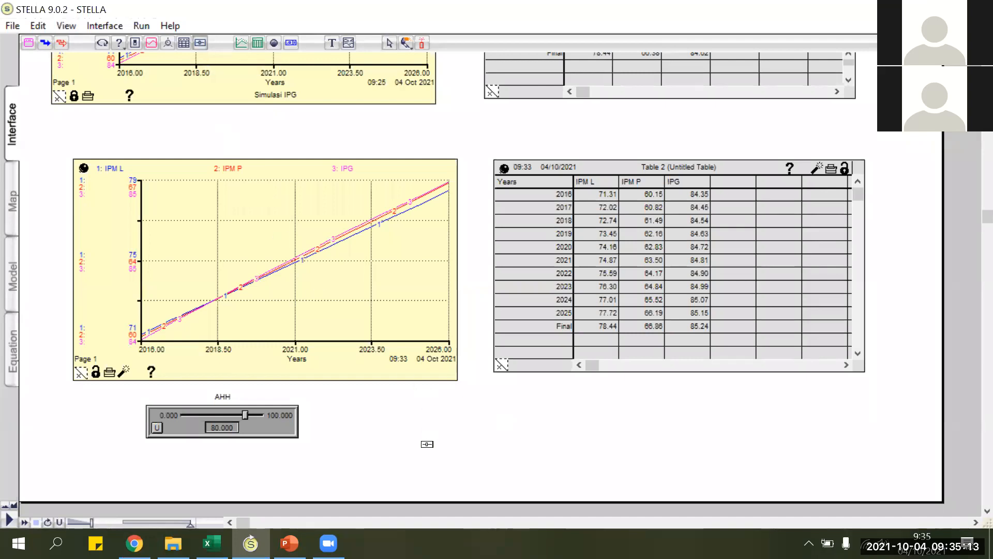
{"action": "left_click", "coordinate": [390, 417]}
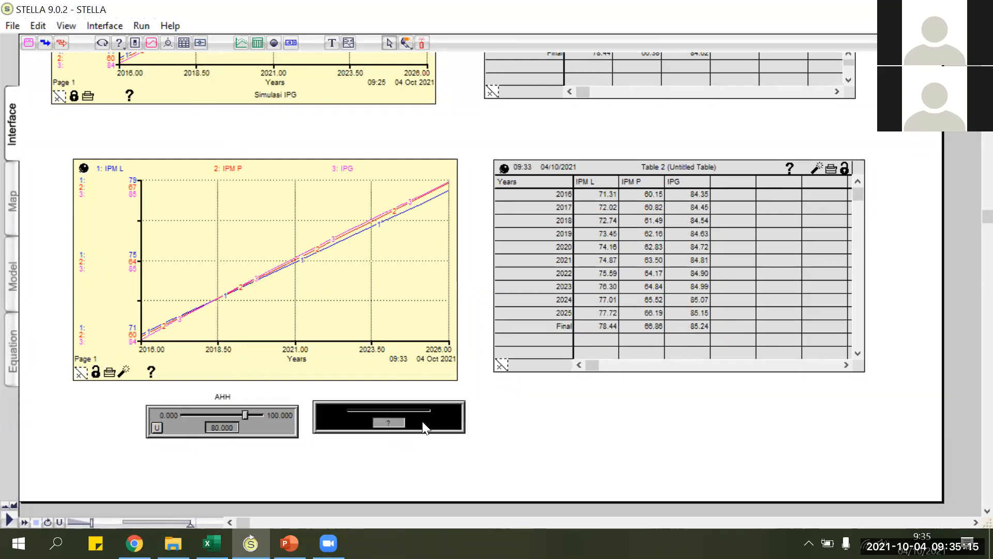
{"action": "left_click_drag", "start_coordinate": [410, 422], "coordinate": [426, 423]}
Step: Assign RLS to the second slider with a range of 0 to 100
{"action": "double_click", "coordinate": [425, 424]}
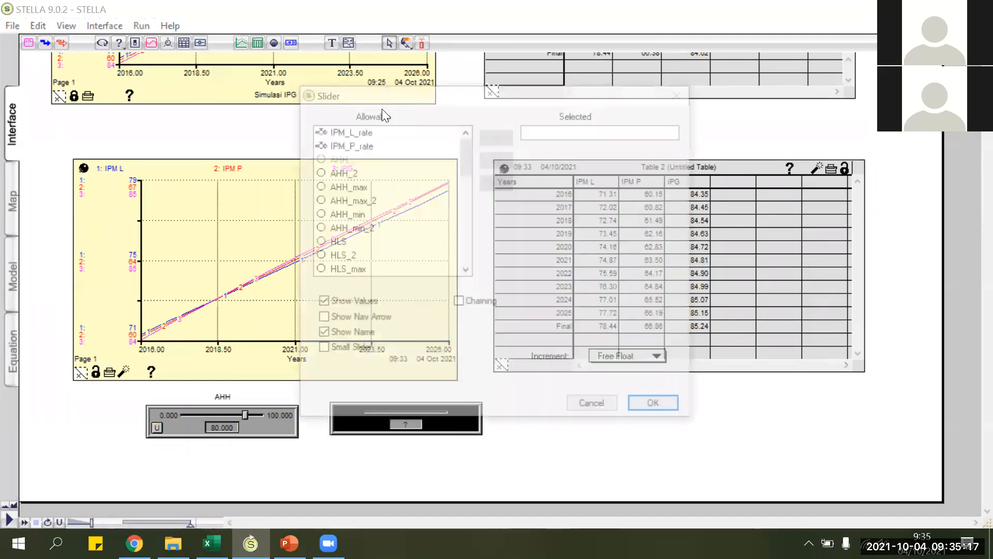
{"action": "scroll", "coordinate": [369, 182], "scroll_direction": "down", "scroll_amount": 12}
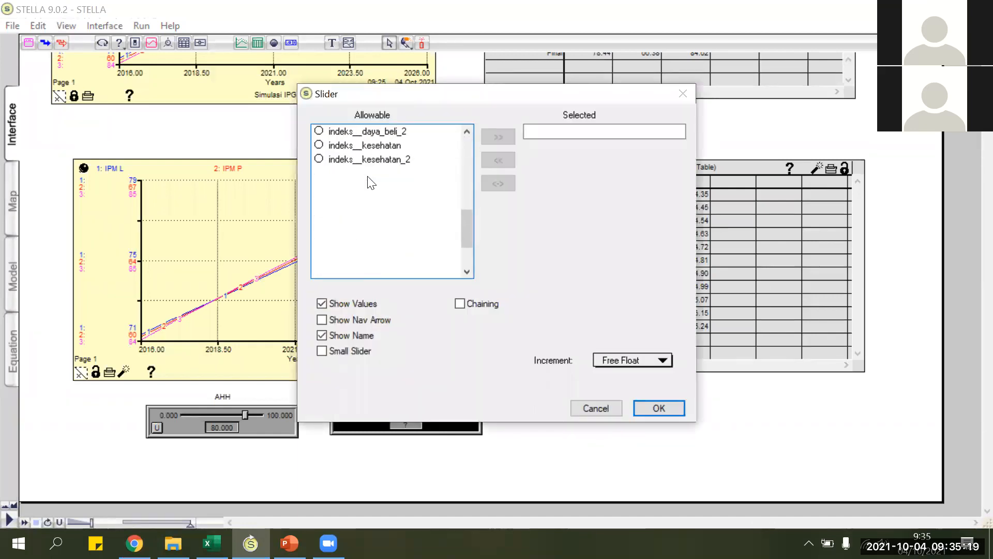
{"action": "left_click", "coordinate": [342, 203]}
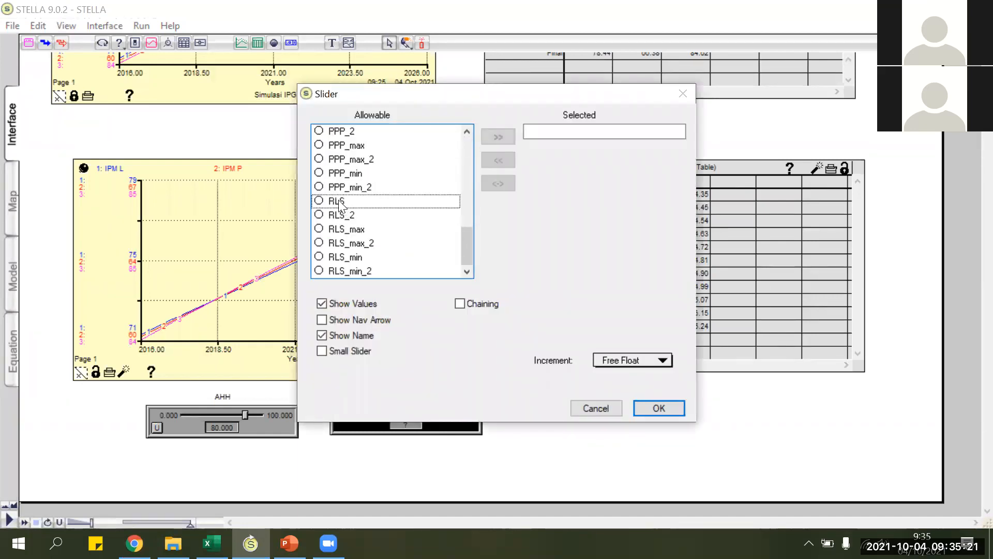
{"action": "left_click", "coordinate": [505, 138]}
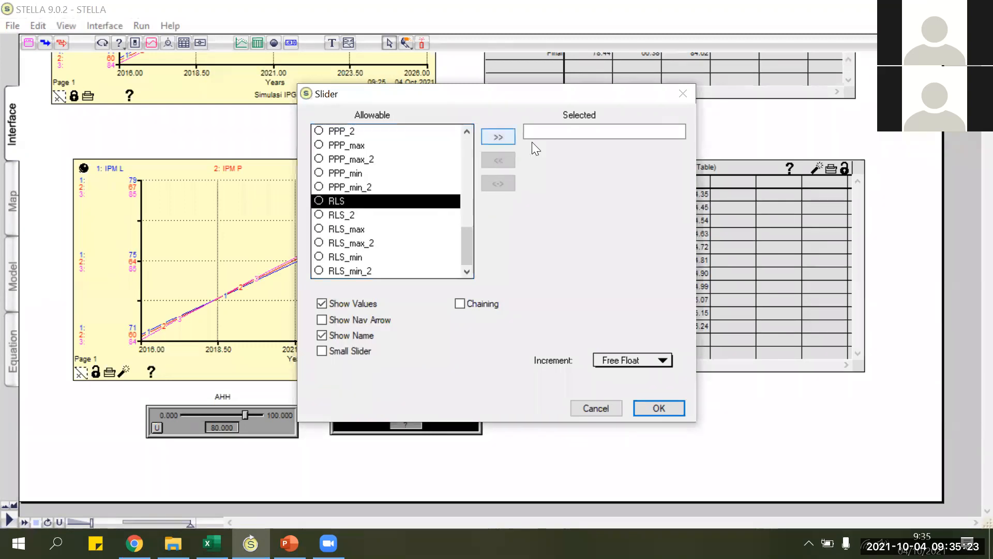
{"action": "double_click", "coordinate": [474, 340]}
{"action": "type", "text": "0"}
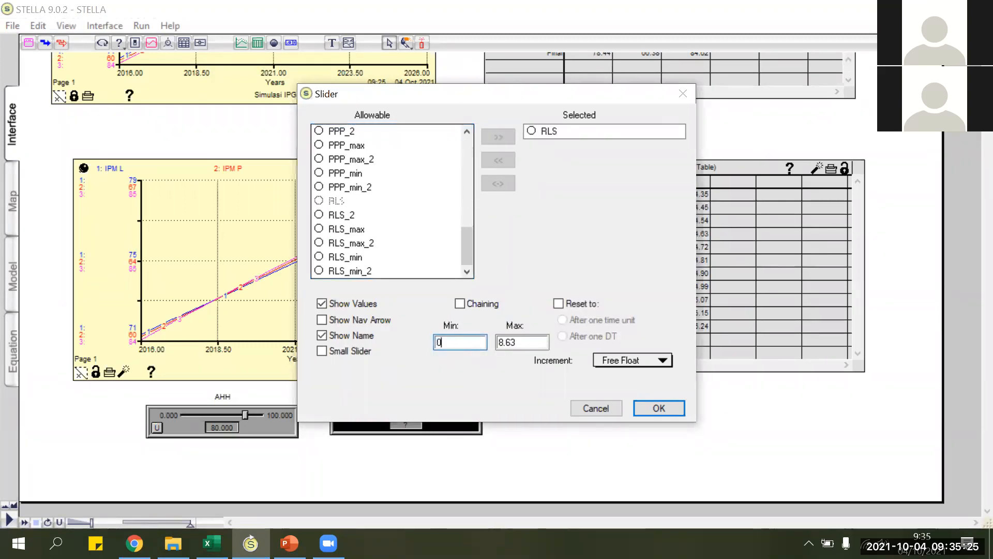
{"action": "double_click", "coordinate": [507, 342]}
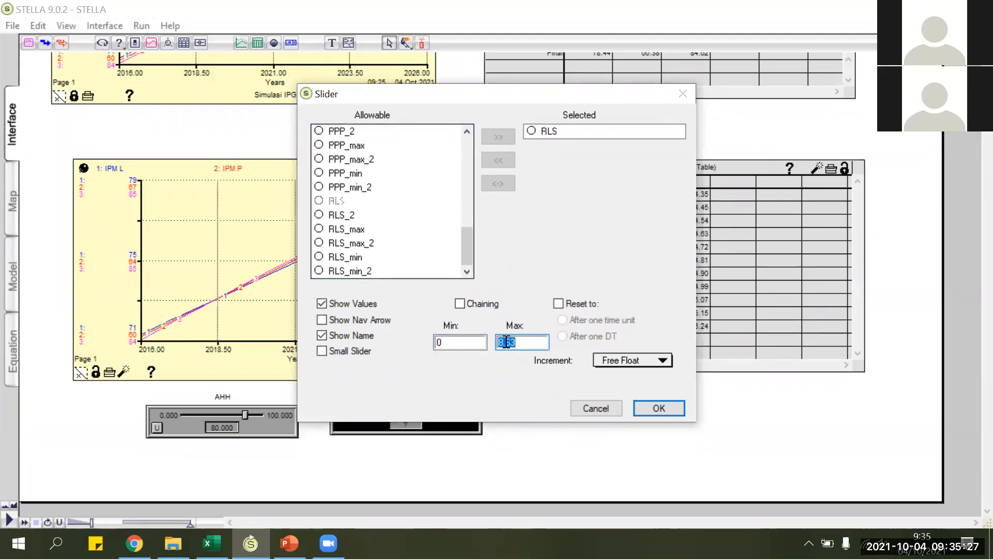
{"action": "type", "text": "100"}
{"action": "left_click", "coordinate": [667, 412]}
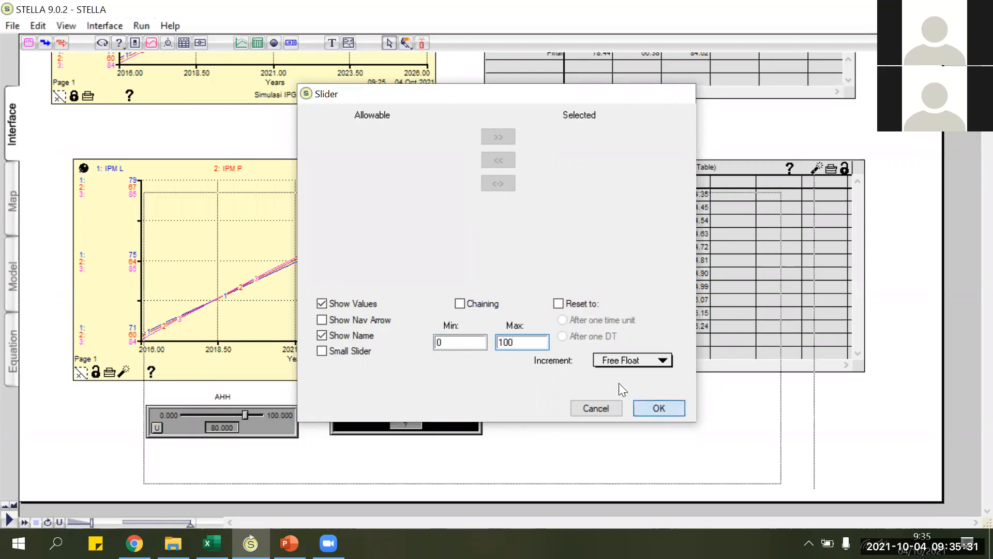
Step: Set the RLS slider to 12 and rerun the simulation
{"action": "scroll", "coordinate": [403, 372], "scroll_direction": "down", "scroll_amount": 1}
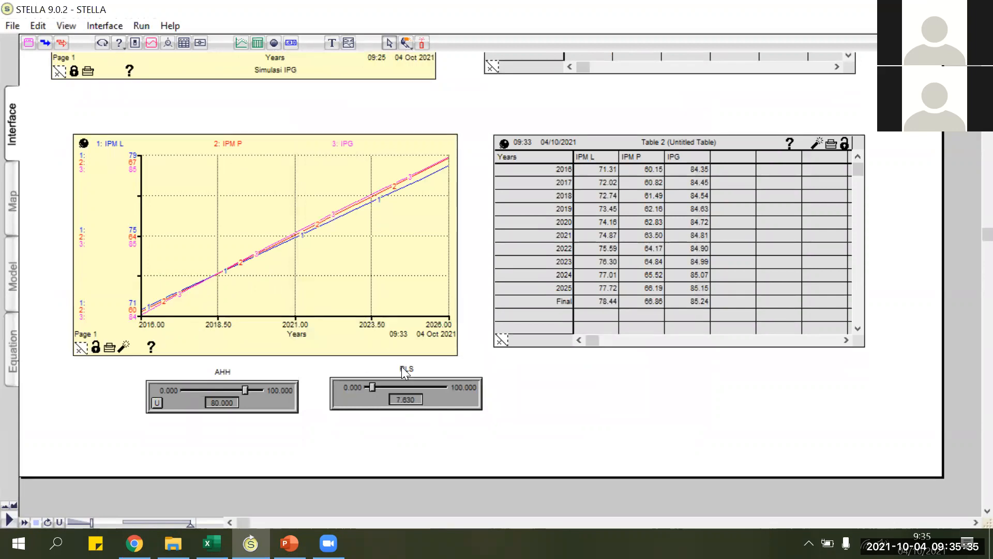
{"action": "left_click", "coordinate": [403, 401]}
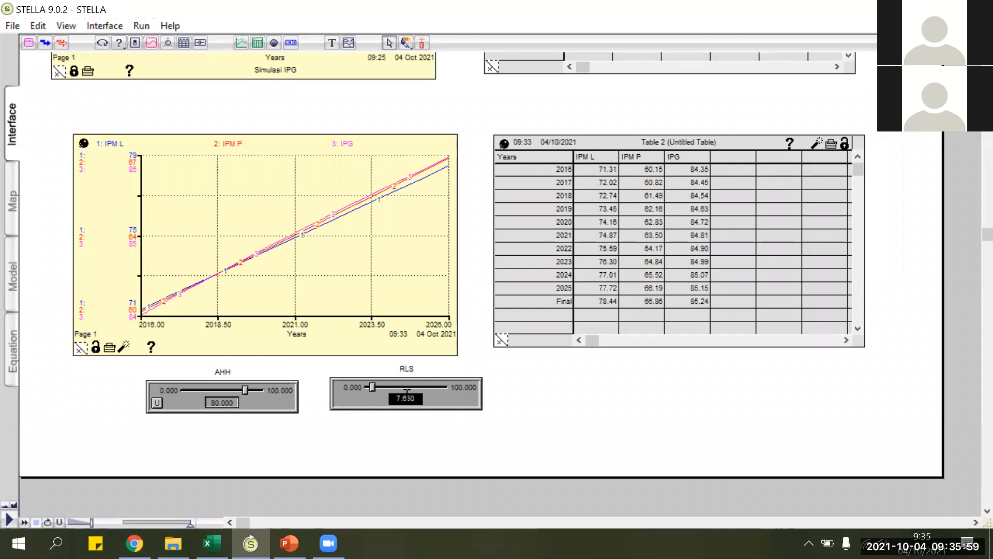
{"action": "type", "text": "12"}
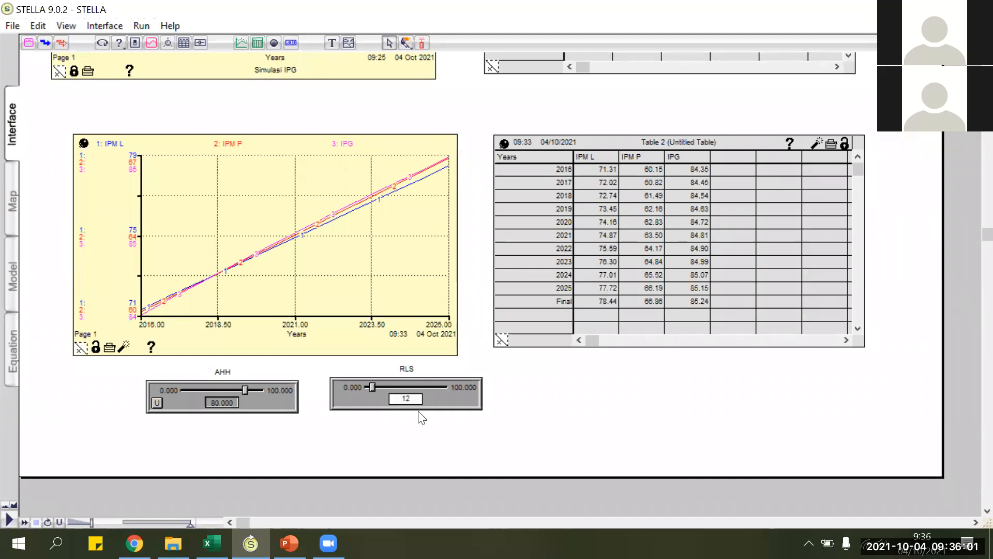
{"action": "key", "text": "Return"}
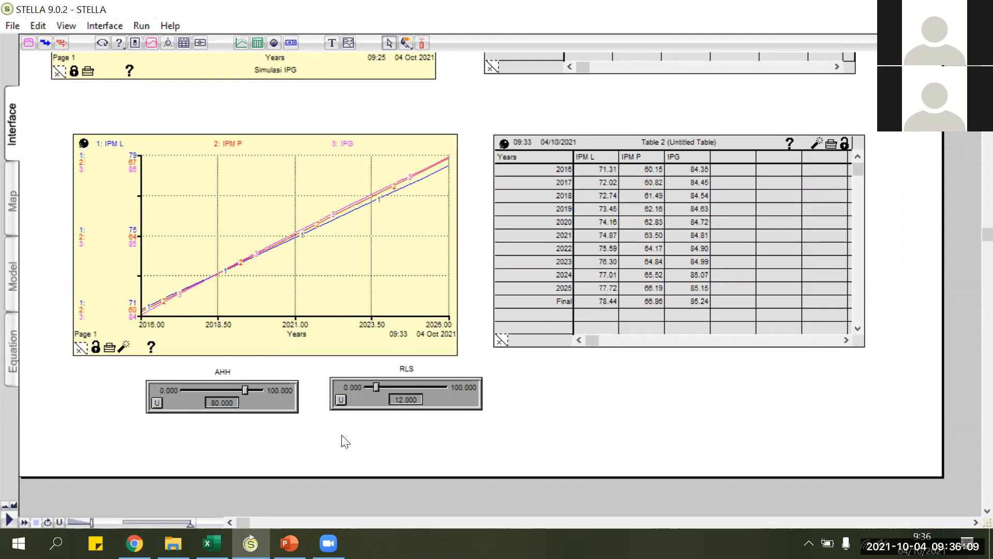
{"action": "left_click", "coordinate": [9, 519]}
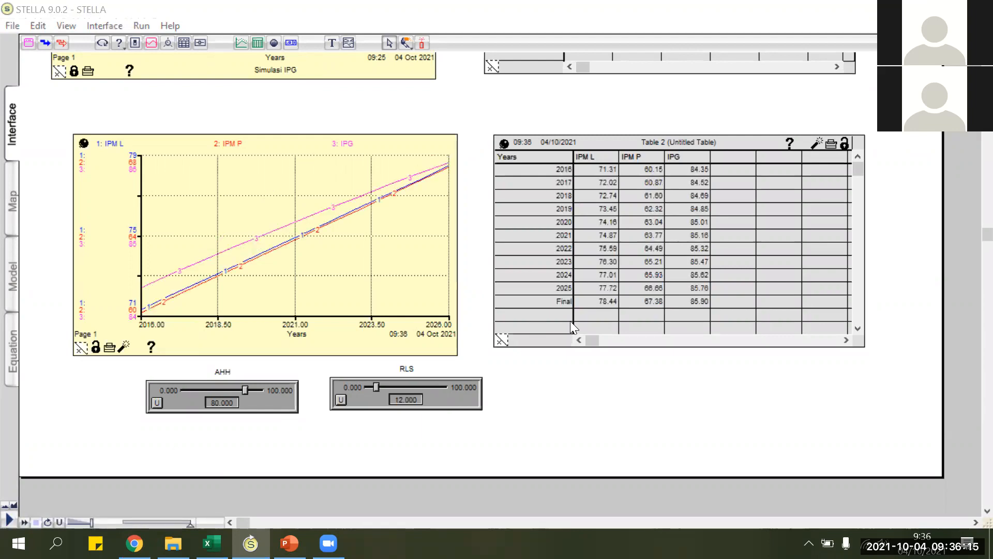
Step: Compare the second table's results for the changed AHH and RLS with the original table above
{"action": "scroll", "coordinate": [571, 322], "scroll_direction": "up", "scroll_amount": 1}
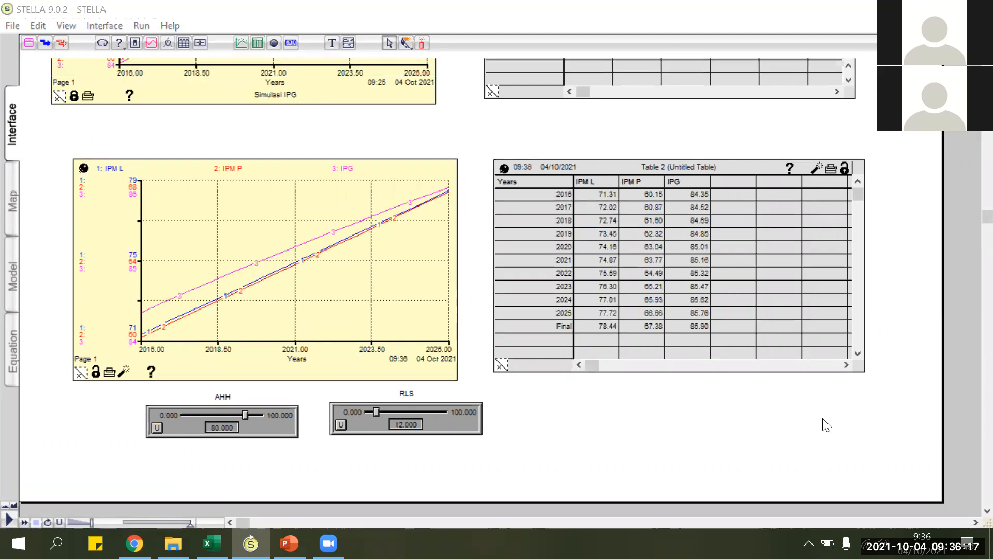
{"action": "scroll", "coordinate": [232, 384], "scroll_direction": "up", "scroll_amount": 2}
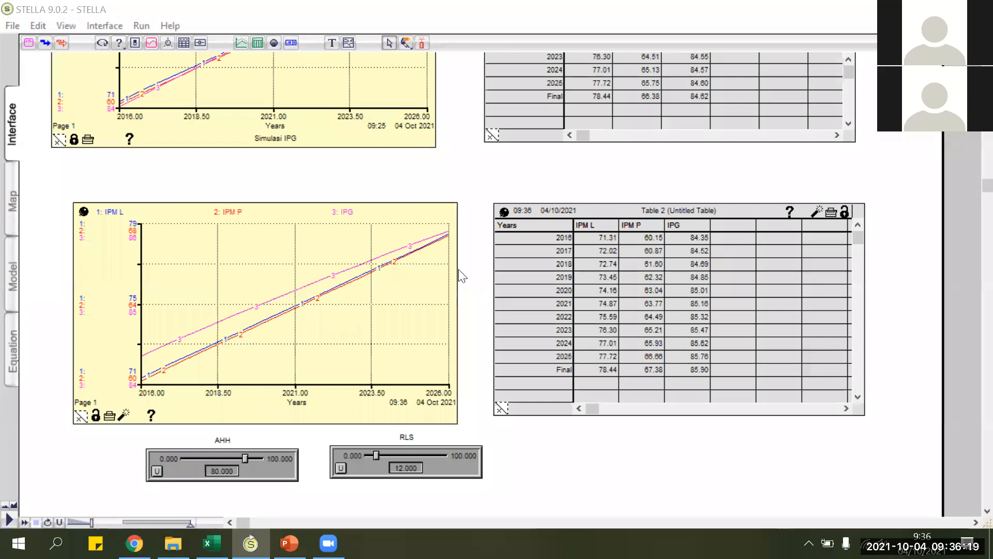
{"action": "scroll", "coordinate": [458, 269], "scroll_direction": "up", "scroll_amount": 1}
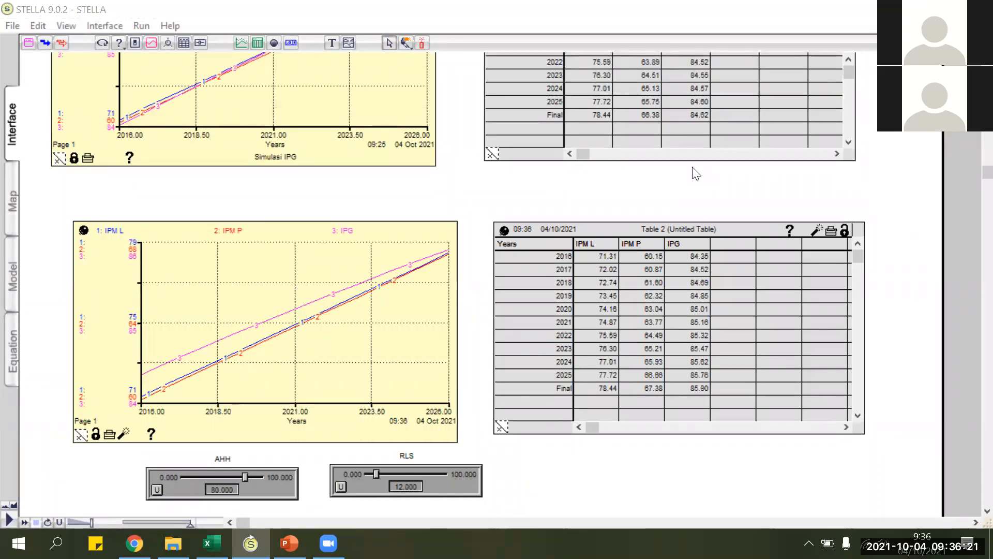
{"action": "scroll", "coordinate": [692, 167], "scroll_direction": "up", "scroll_amount": 2}
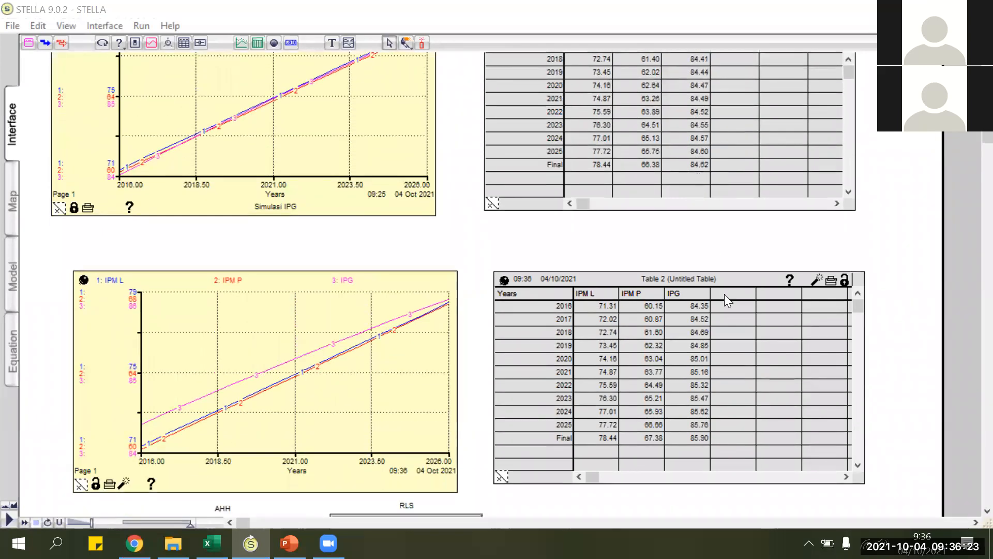
Step: Reset the AHH and RLS sliders to their original model values, 67.51 and 7.63
{"action": "scroll", "coordinate": [723, 269], "scroll_direction": "down", "scroll_amount": 1}
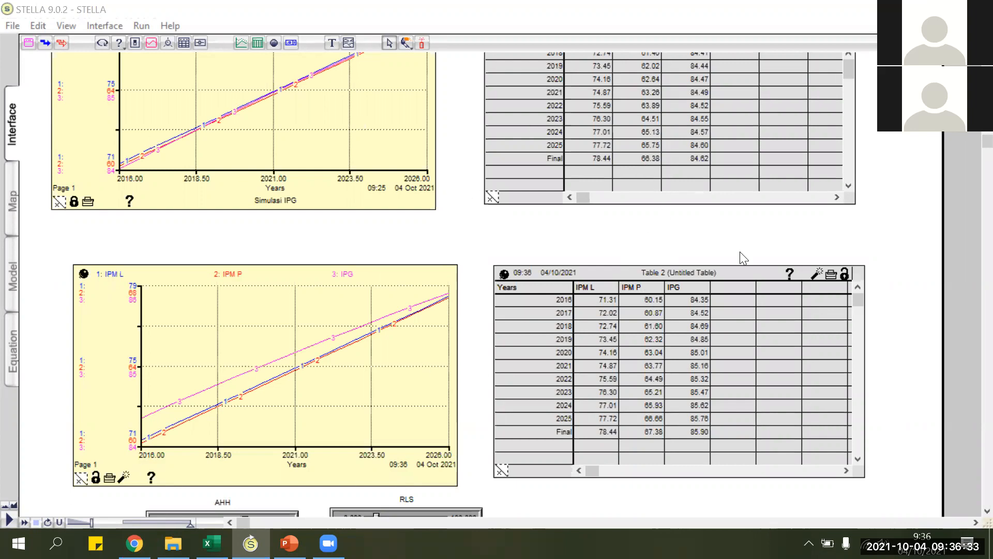
{"action": "scroll", "coordinate": [87, 267], "scroll_direction": "down", "scroll_amount": 2}
{"action": "scroll", "coordinate": [187, 358], "scroll_direction": "down", "scroll_amount": 4}
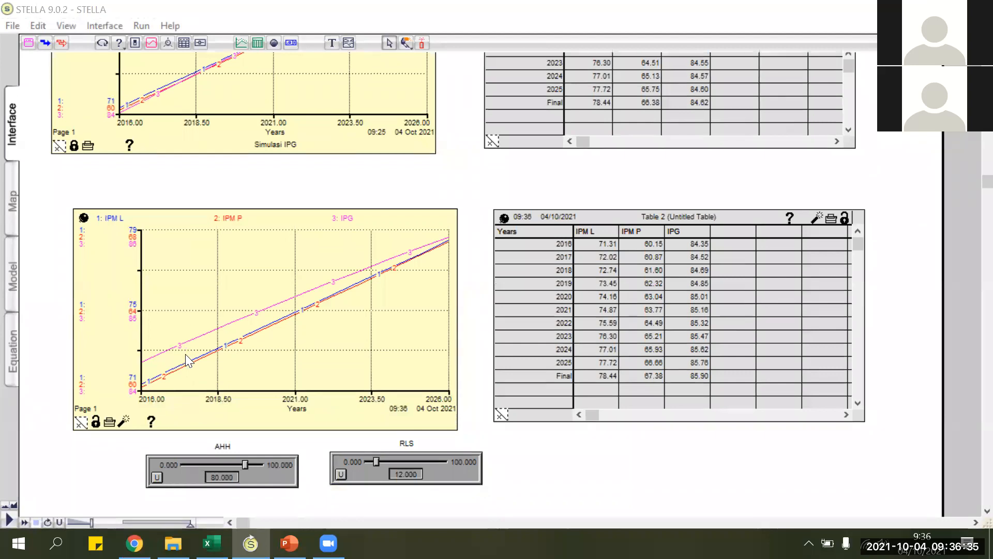
{"action": "scroll", "coordinate": [186, 358], "scroll_direction": "down", "scroll_amount": 1}
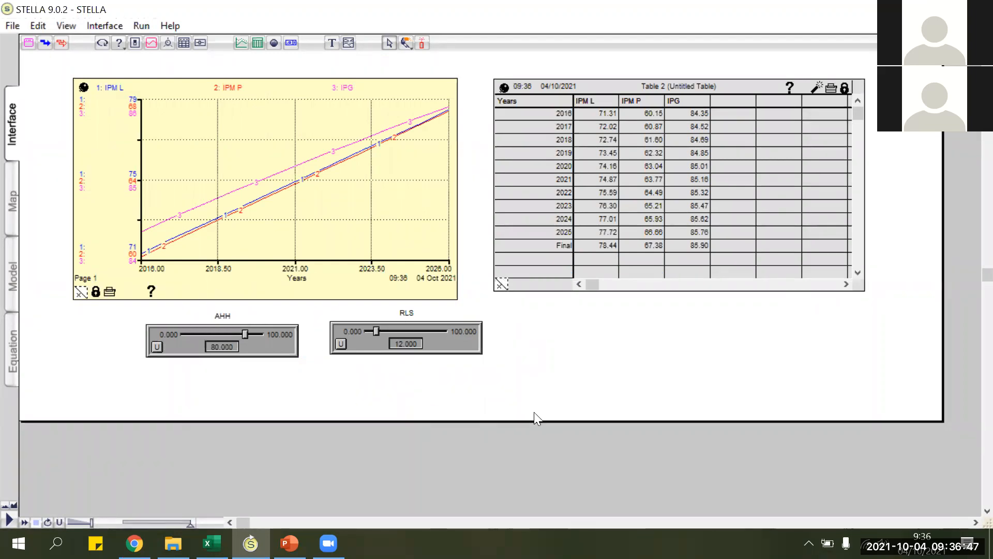
{"action": "left_click", "coordinate": [158, 345]}
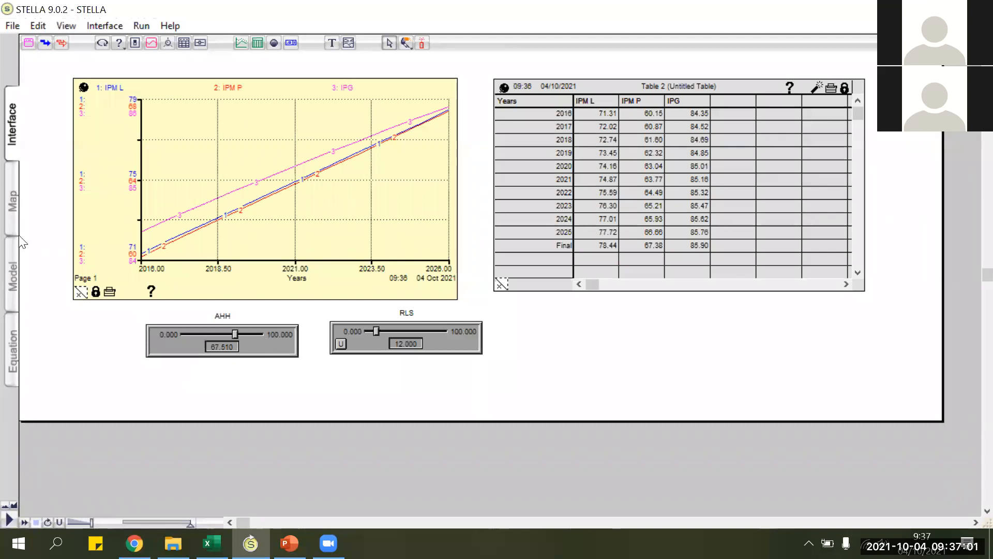
{"action": "left_click", "coordinate": [341, 344]}
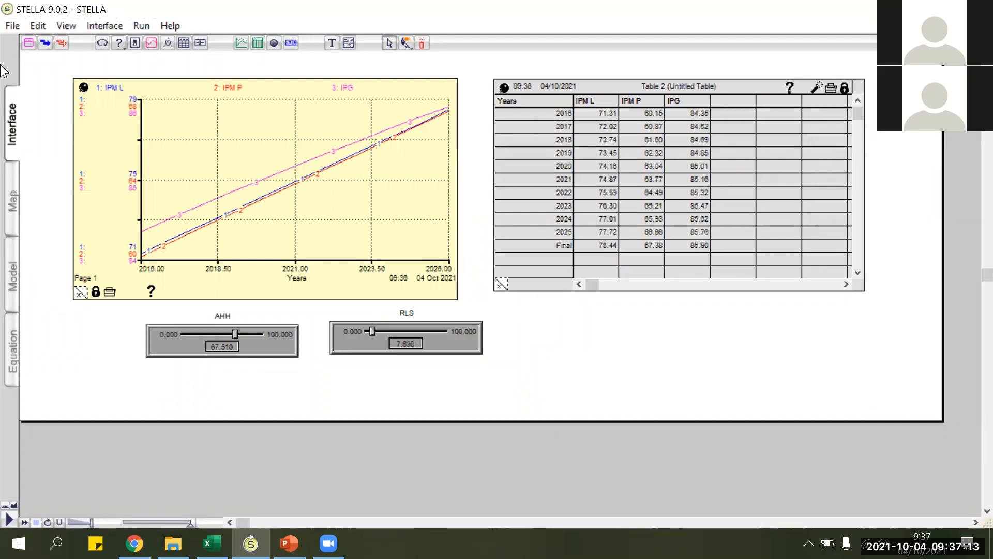
Step: Place a new graph pad on the empty interface page below the AHH and RLS sliders
{"action": "scroll", "coordinate": [112, 205], "scroll_direction": "down", "scroll_amount": 1}
{"action": "scroll", "coordinate": [112, 205], "scroll_direction": "down", "scroll_amount": 1}
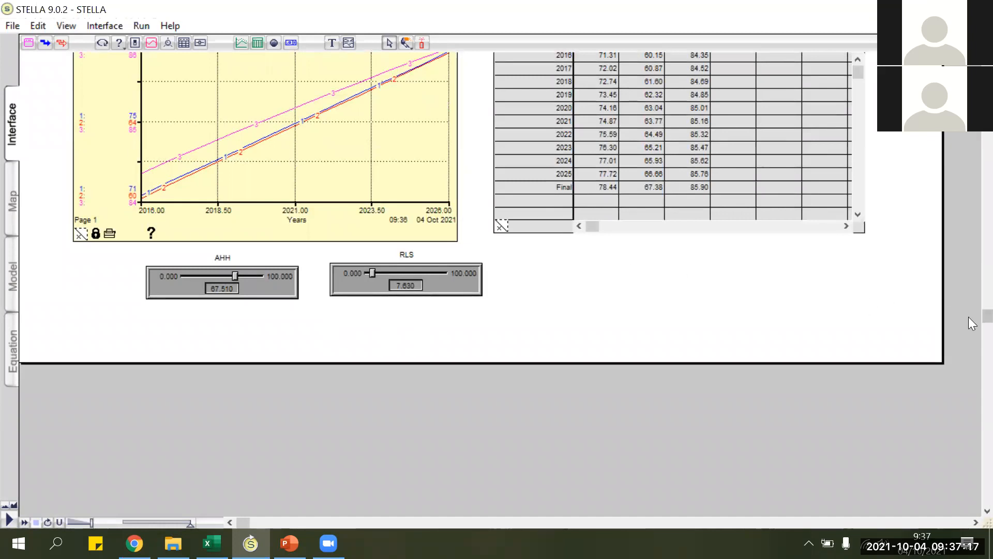
{"action": "scroll", "coordinate": [968, 333], "scroll_direction": "down", "scroll_amount": 3}
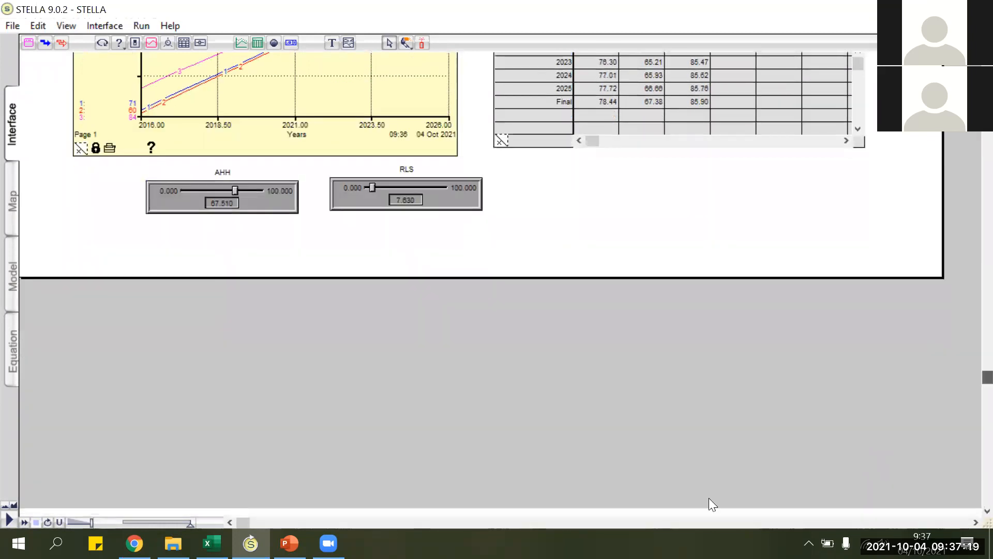
{"action": "scroll", "coordinate": [709, 499], "scroll_direction": "down", "scroll_amount": 3}
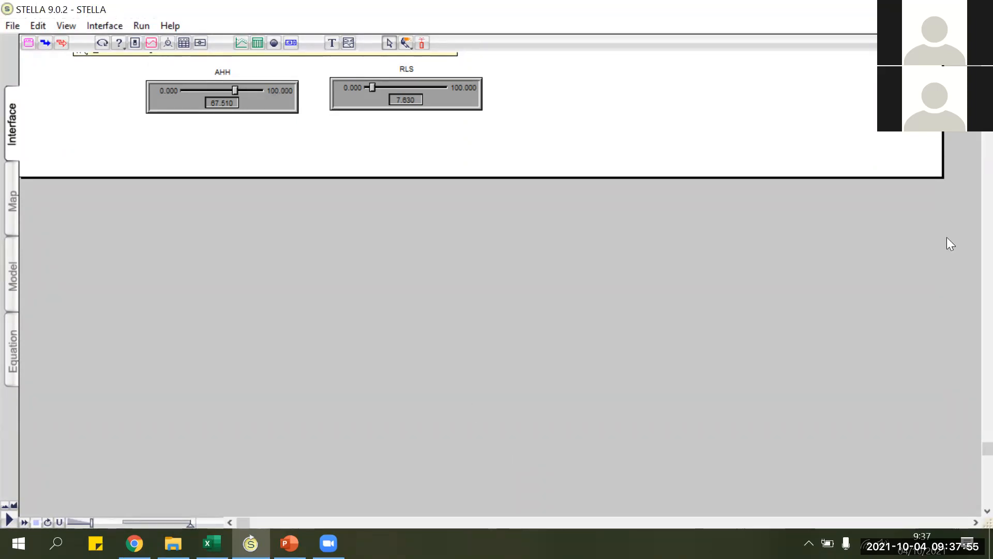
{"action": "left_click_drag", "start_coordinate": [969, 446], "coordinate": [969, 462]}
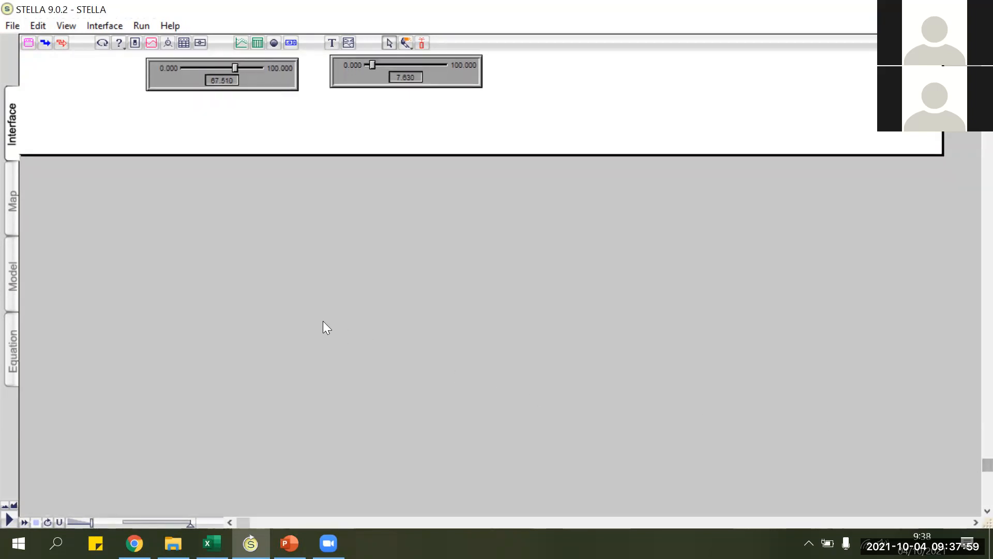
{"action": "left_click", "coordinate": [243, 42]}
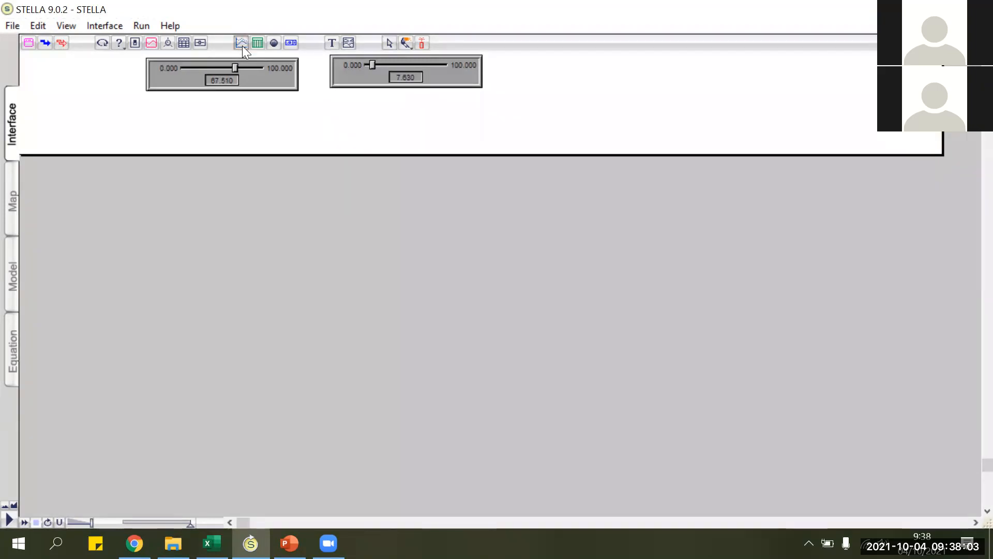
{"action": "left_click", "coordinate": [124, 181]}
{"action": "left_click", "coordinate": [123, 181]}
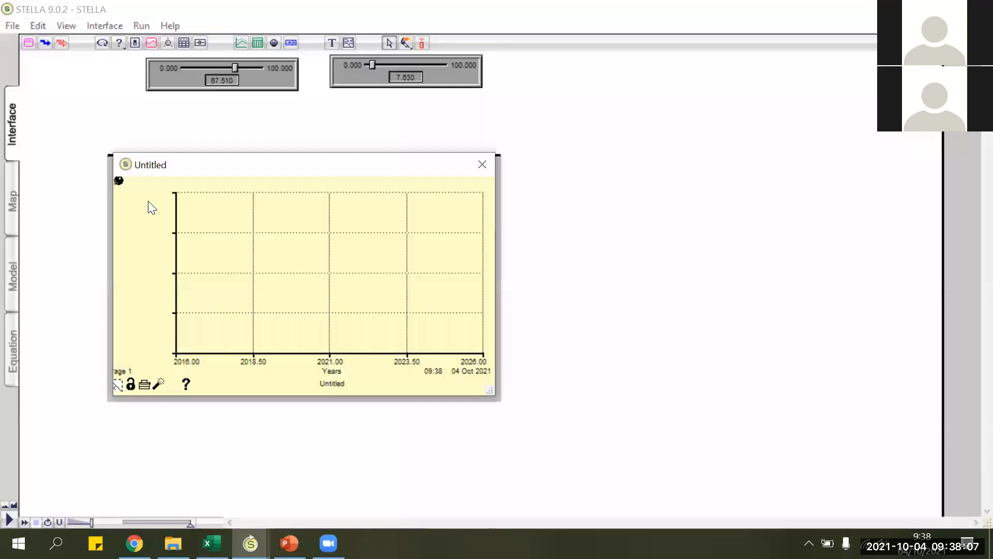
Step: Define the new graph as a comparative time series plotting IPG
{"action": "double_click", "coordinate": [149, 201]}
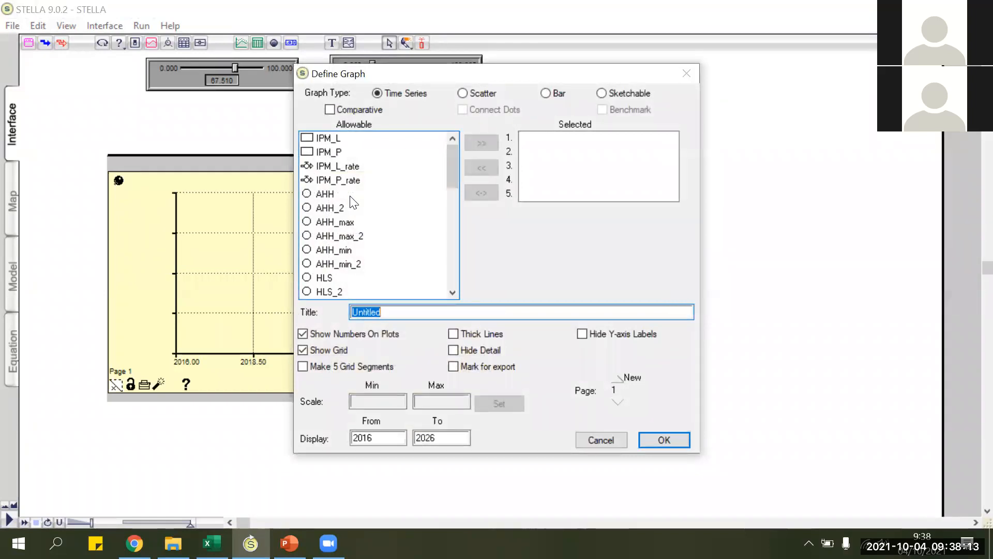
{"action": "scroll", "coordinate": [346, 196], "scroll_direction": "down", "scroll_amount": 4}
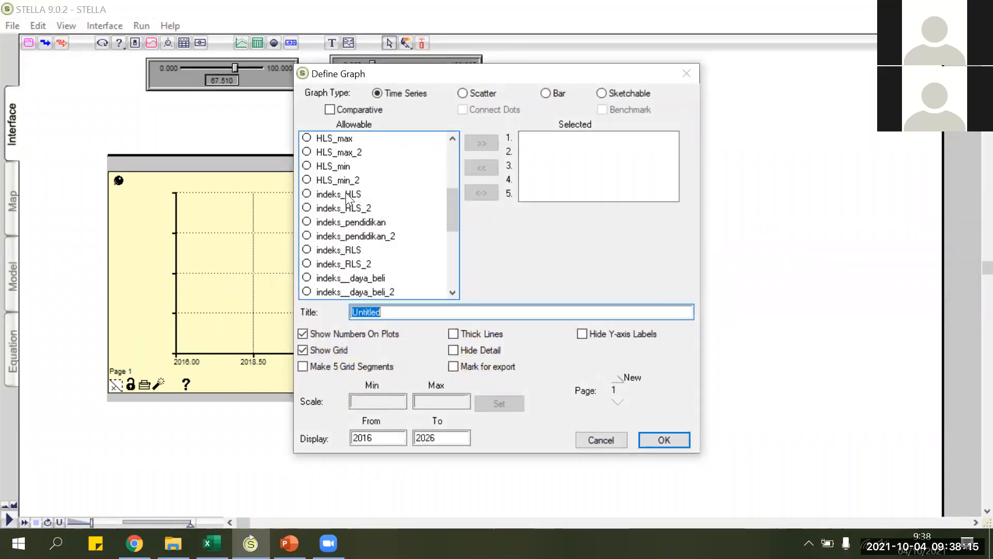
{"action": "scroll", "coordinate": [346, 192], "scroll_direction": "down", "scroll_amount": 3}
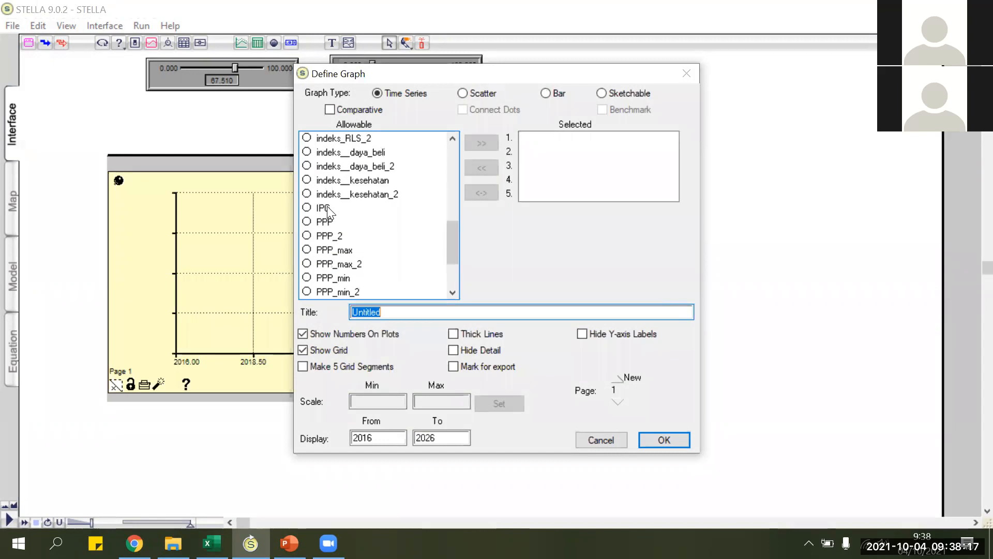
{"action": "left_click", "coordinate": [327, 207]}
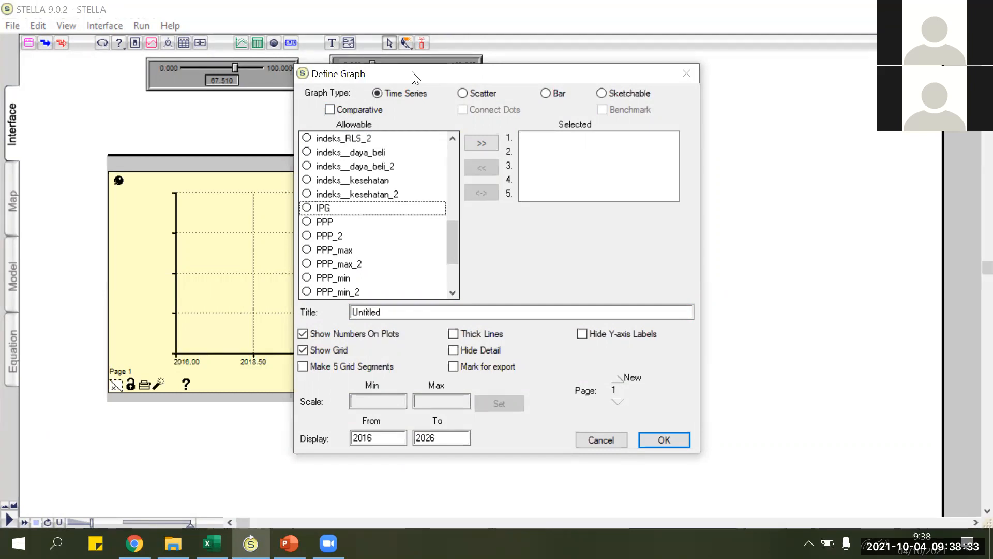
{"action": "left_click", "coordinate": [348, 107]}
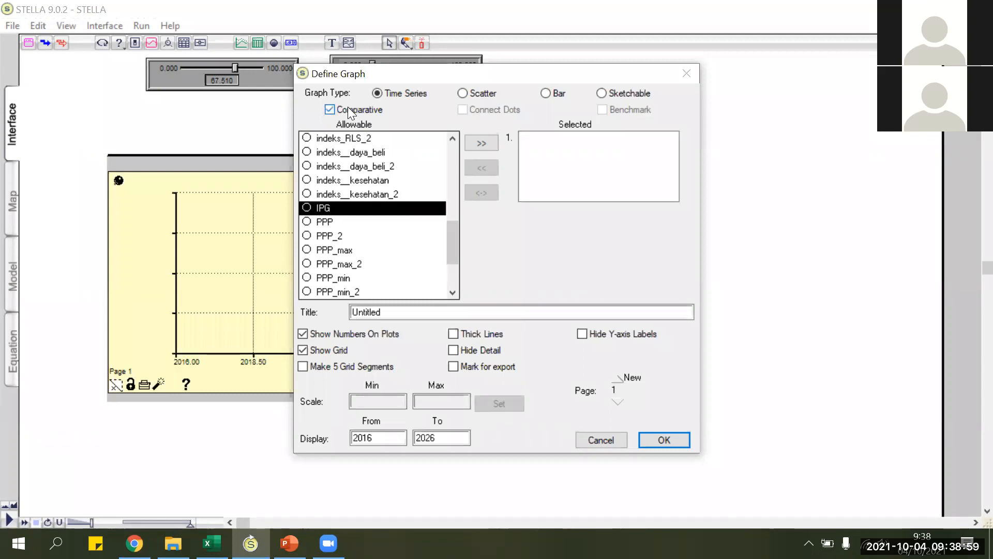
{"action": "left_click", "coordinate": [360, 208]}
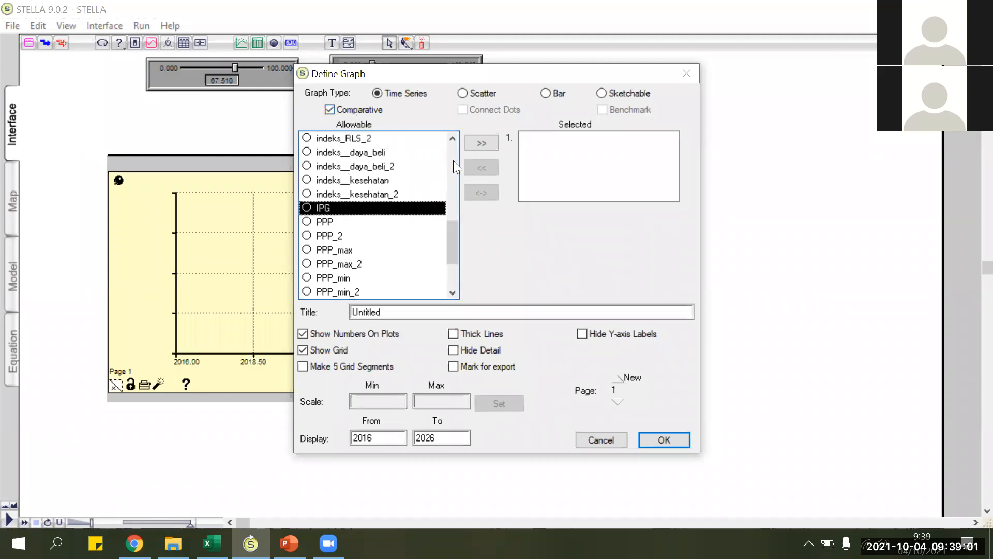
{"action": "left_click", "coordinate": [477, 147]}
Step: Title the graph "sensitivitas variabel RLS terhadap IPG" and apply the graph definition
{"action": "left_click", "coordinate": [456, 312]}
{"action": "type", "text": "sensi"}
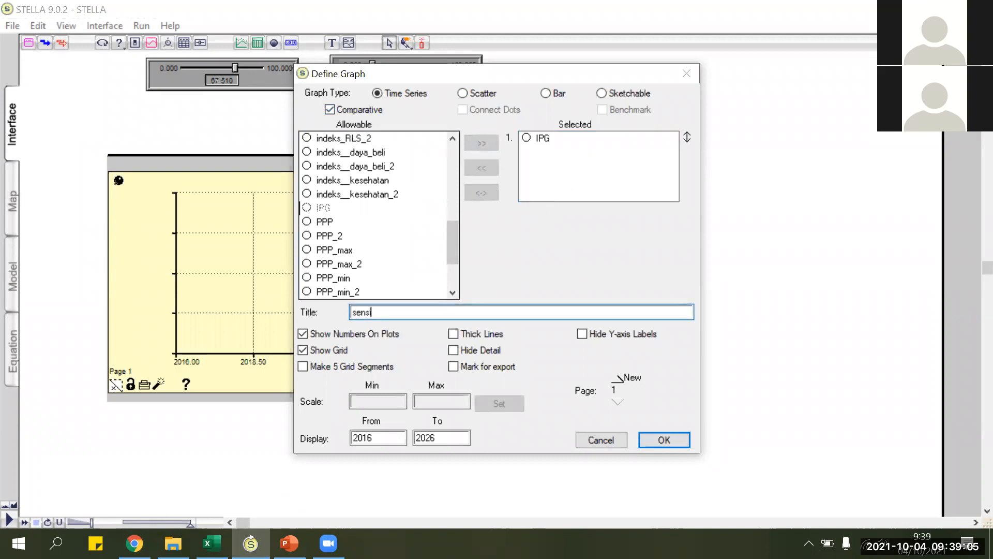
{"action": "type", "text": "tivitas variabel R"}
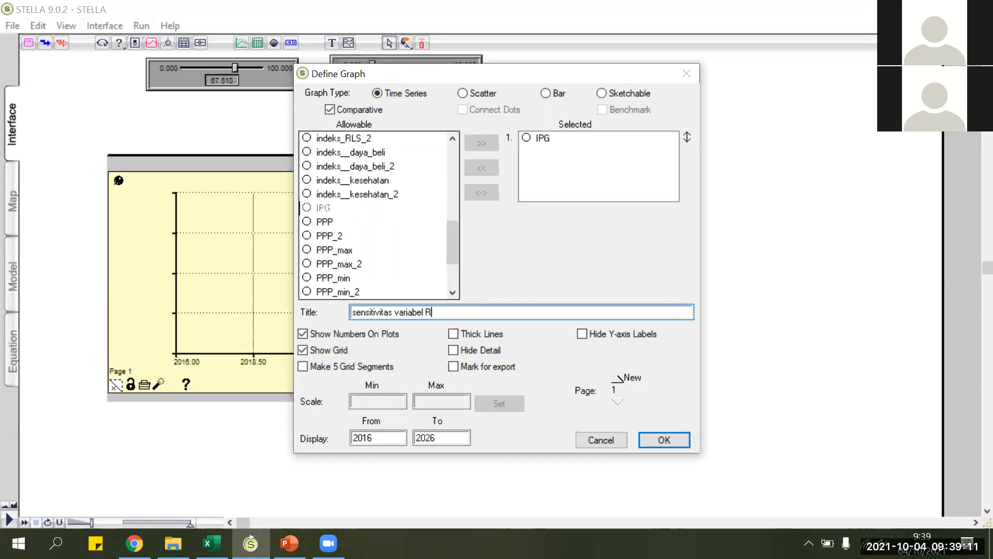
{"action": "type", "text": "LS terhadap IPG"}
{"action": "left_click", "coordinate": [662, 440]}
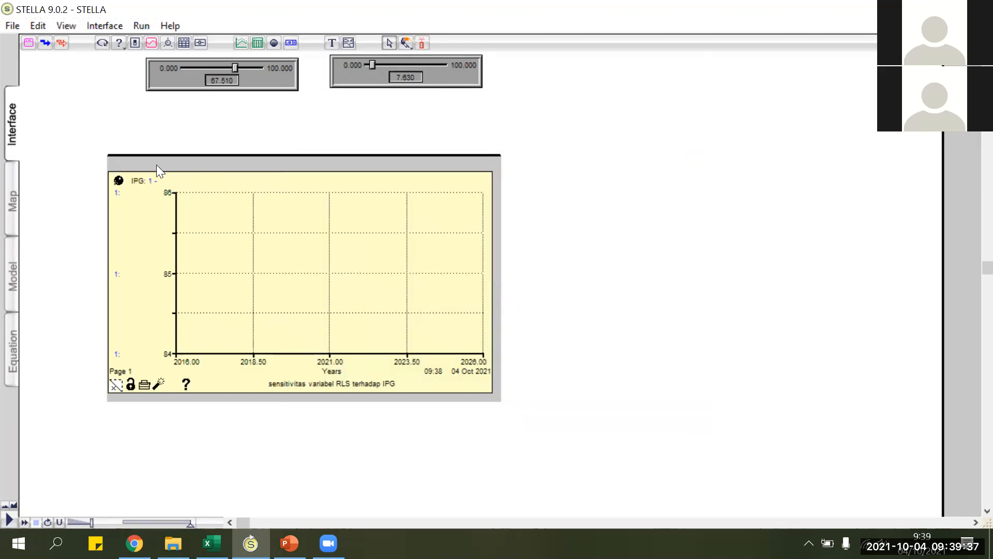
Step: Open the sensitivity specifications and add RLS as the variable to vary
{"action": "left_click", "coordinate": [143, 27]}
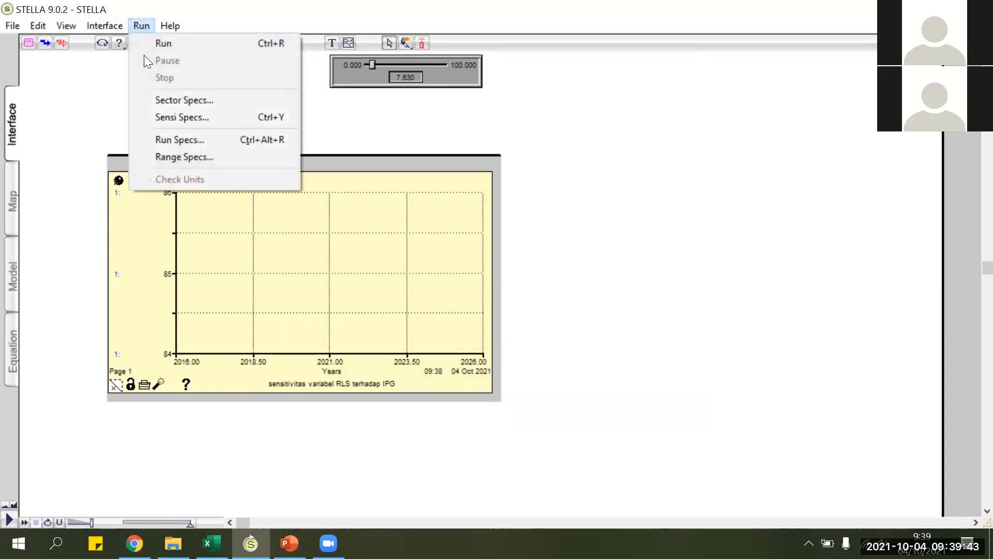
{"action": "left_click", "coordinate": [165, 117]}
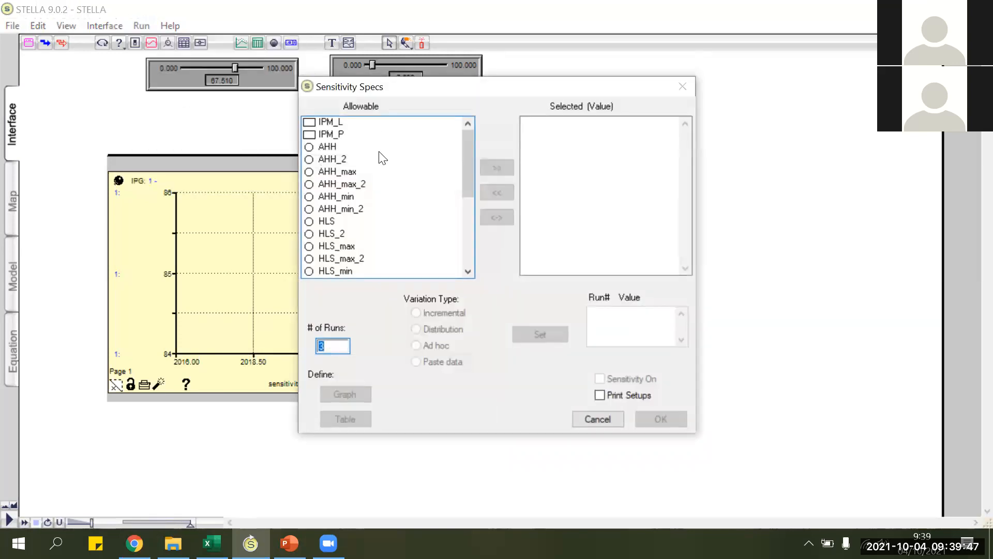
{"action": "scroll", "coordinate": [383, 158], "scroll_direction": "down", "scroll_amount": 3}
{"action": "left_click", "coordinate": [331, 209]}
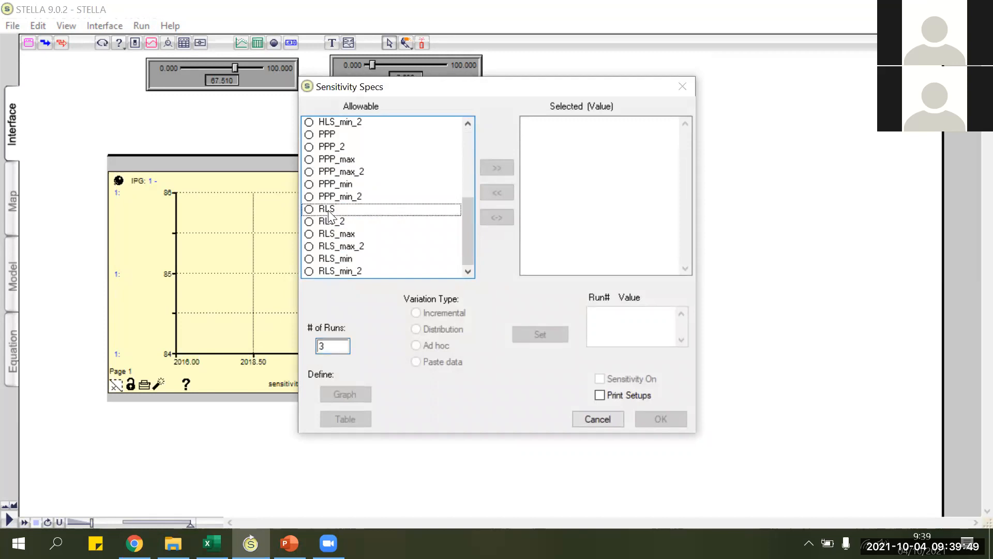
{"action": "left_click", "coordinate": [496, 167]}
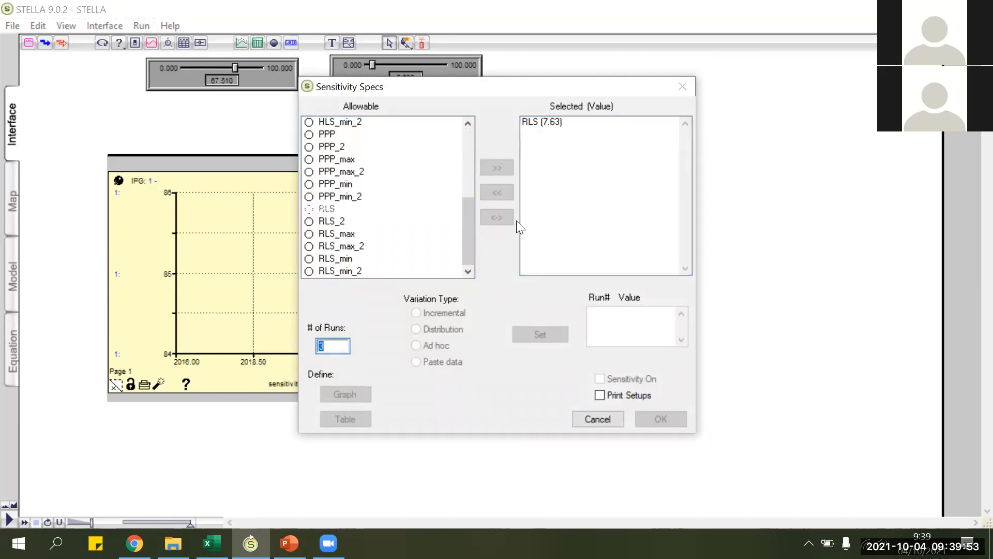
Step: Set the number of sensitivity runs to 3 and select RLS for incremental variation
{"action": "left_click", "coordinate": [551, 124]}
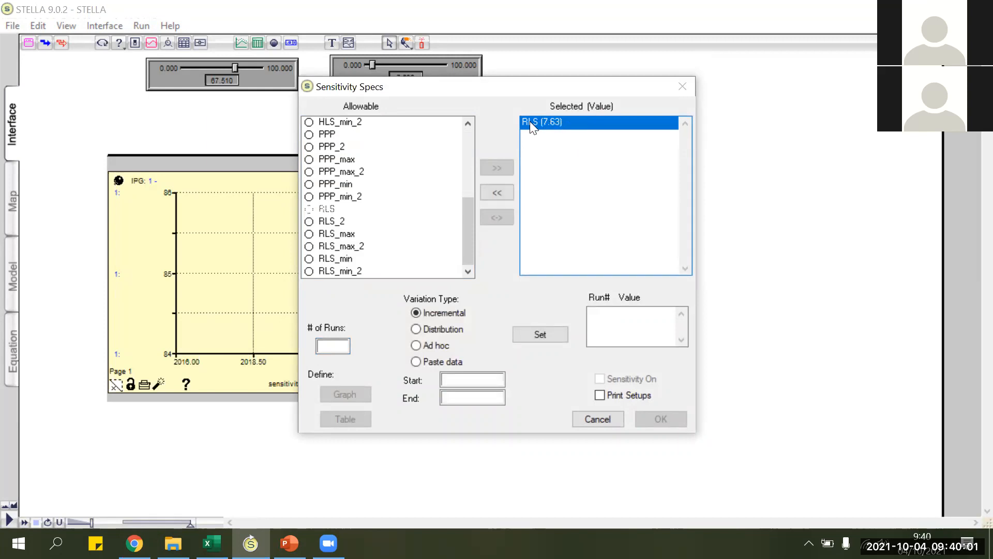
{"action": "left_click", "coordinate": [339, 348]}
{"action": "left_click", "coordinate": [566, 171]}
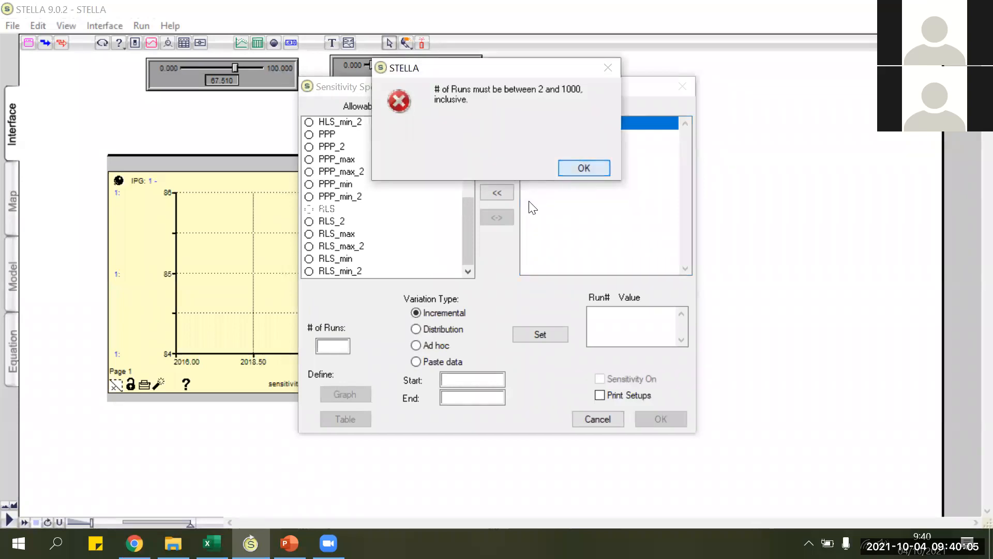
{"action": "left_click", "coordinate": [539, 127]}
{"action": "left_click", "coordinate": [573, 170]}
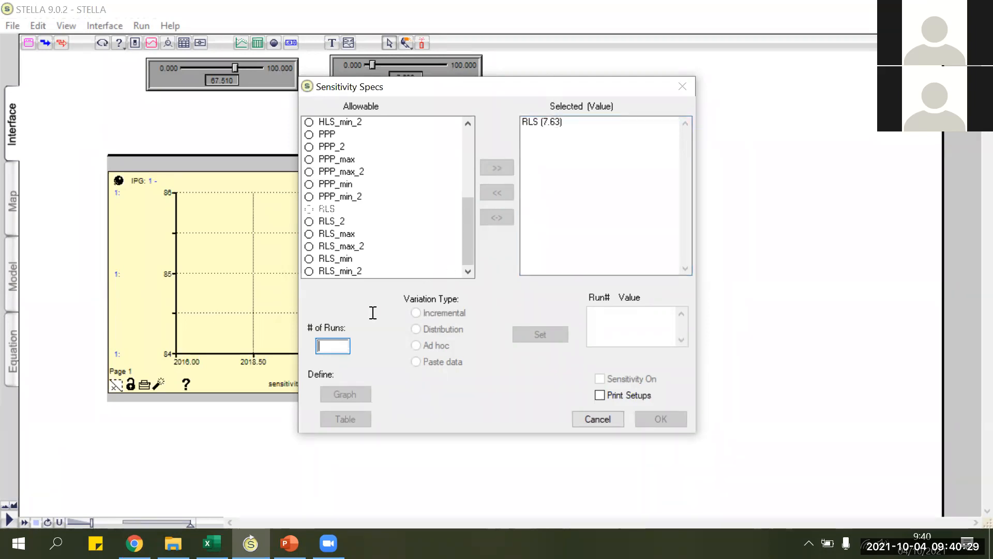
{"action": "type", "text": "3"}
{"action": "left_click", "coordinate": [553, 120]}
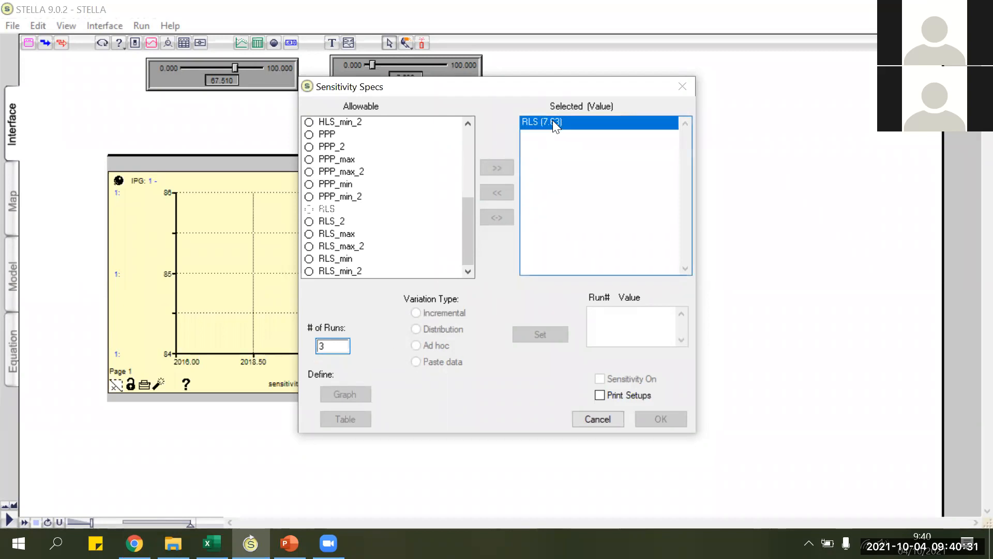
Step: Switch to Excel and look up the RLS P value for the -0,5 variation on the Uji Sensitivitas sheet
{"action": "left_click", "coordinate": [461, 379]}
{"action": "mouse_move", "coordinate": [212, 543]}
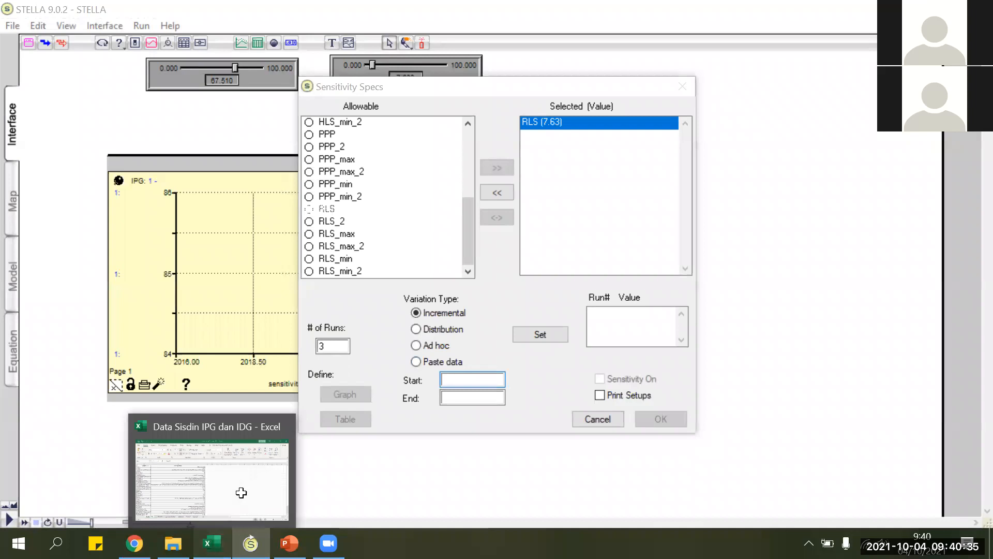
{"action": "left_click", "coordinate": [200, 496]}
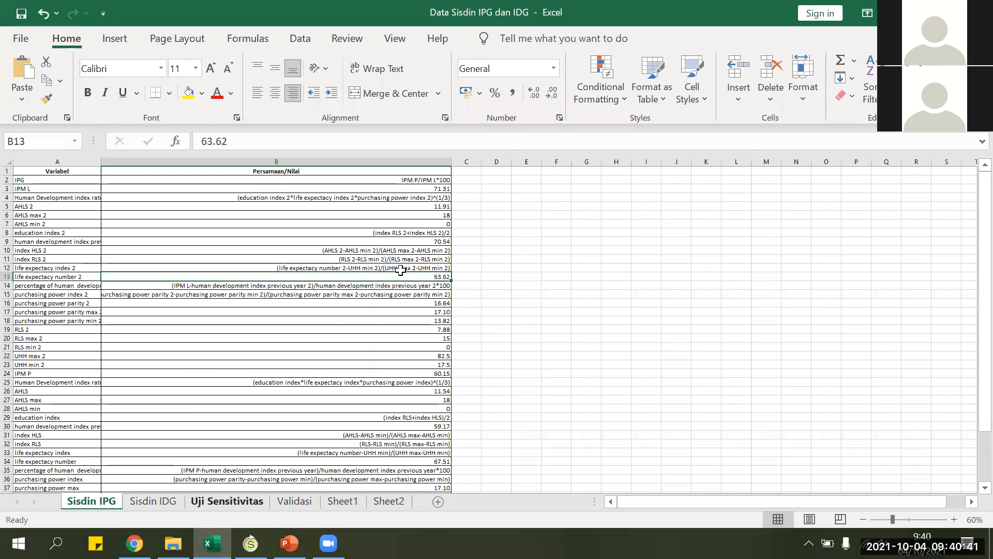
{"action": "left_click", "coordinate": [226, 501]}
{"action": "left_click_drag", "start_coordinate": [370, 271], "coordinate": [463, 271]}
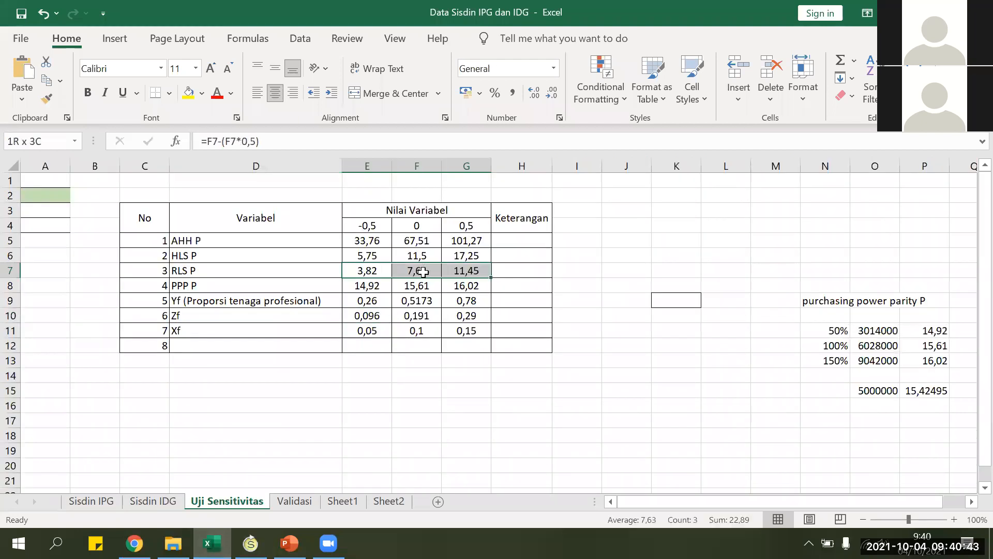
{"action": "left_click", "coordinate": [368, 272]}
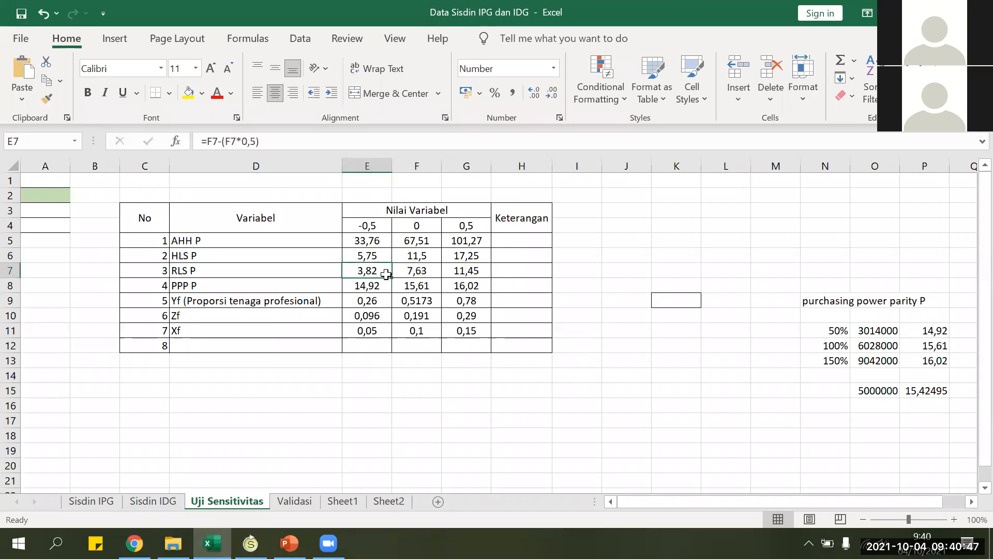
Step: Return to STELLA and set the start value of the RLS sensitivity range to 3.82
{"action": "left_click", "coordinate": [252, 544]}
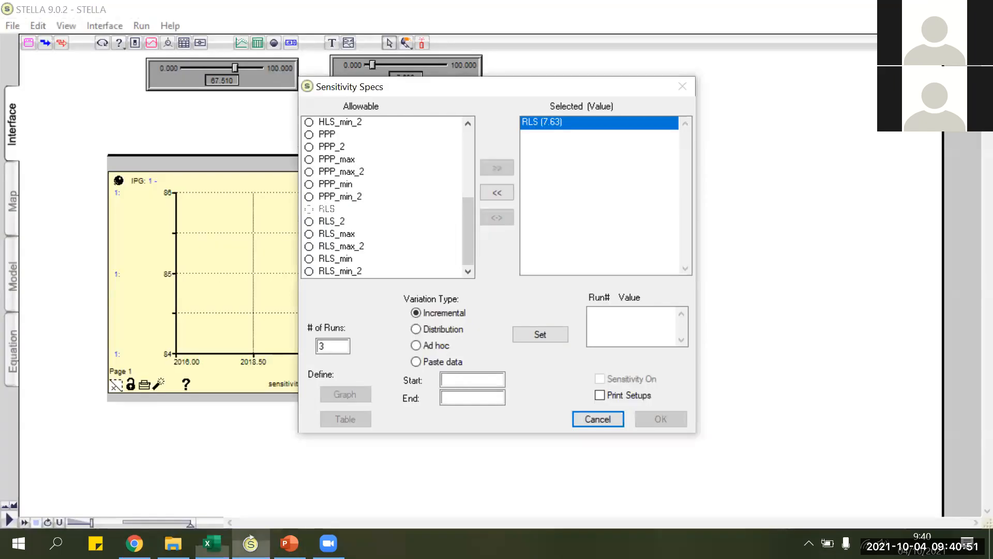
{"action": "left_click", "coordinate": [472, 380]}
{"action": "type", "text": "3.82"}
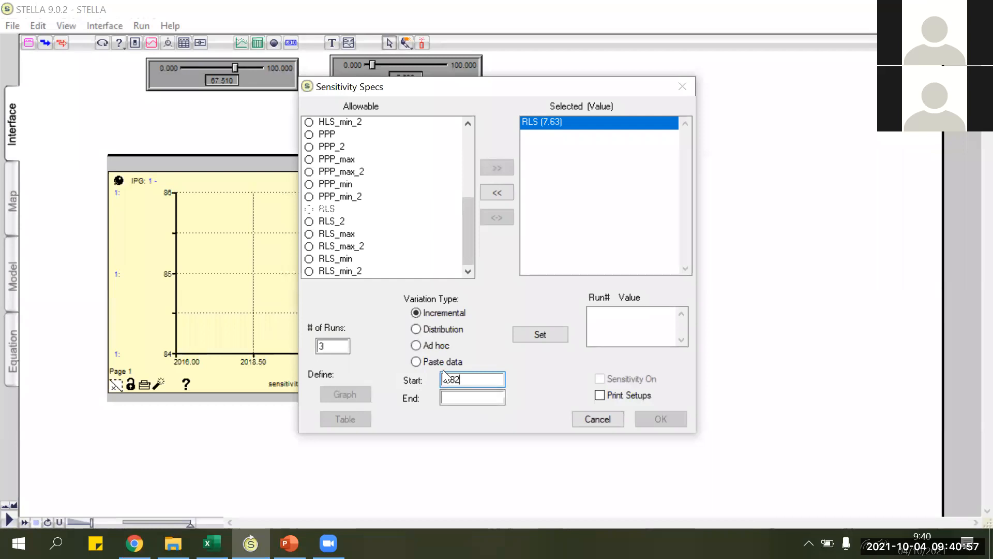
Step: Switch to Excel and look up the RLS P value for the 0,5 variation on the Uji Sensitivitas sheet
{"action": "left_click", "coordinate": [453, 394]}
{"action": "left_click", "coordinate": [212, 543]}
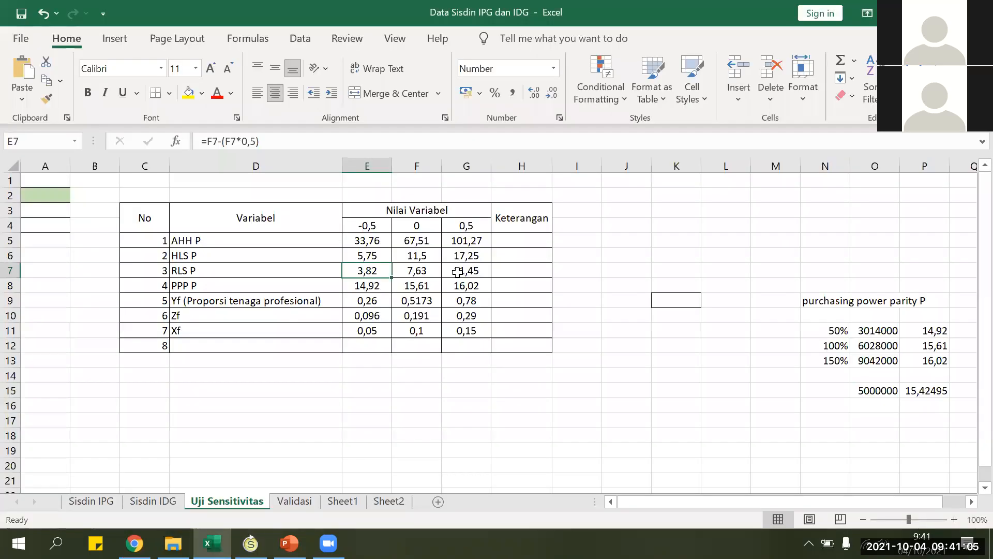
{"action": "left_click", "coordinate": [457, 271]}
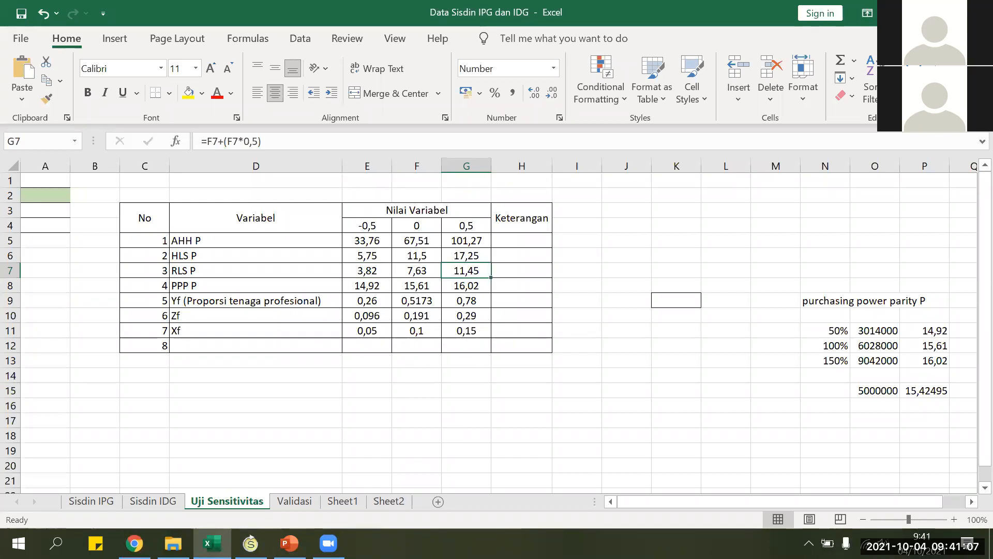
Step: Return to STELLA, set the end value of the RLS sensitivity range to 11.45 and apply the sensitivity setup
{"action": "left_click", "coordinate": [256, 544]}
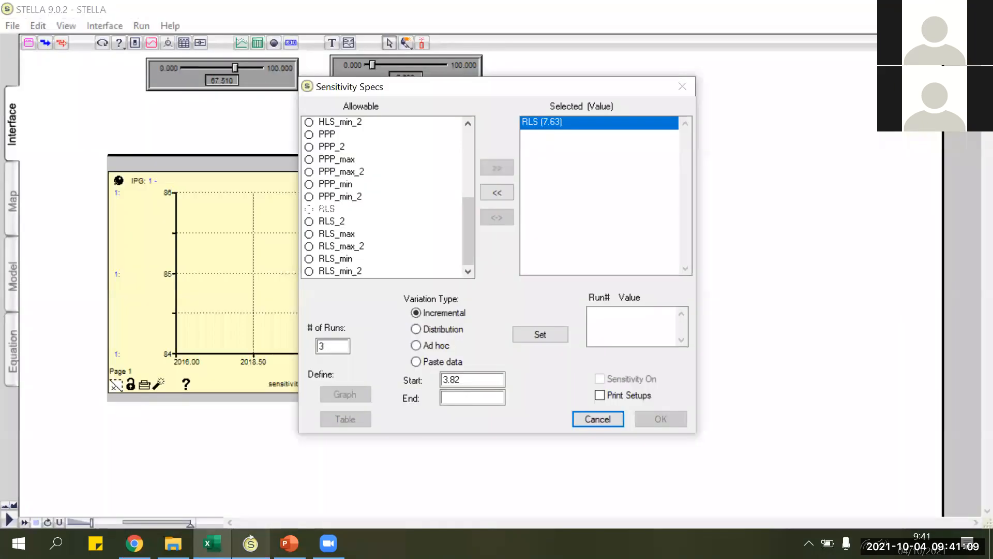
{"action": "left_click", "coordinate": [472, 398]}
{"action": "type", "text": "11.45"}
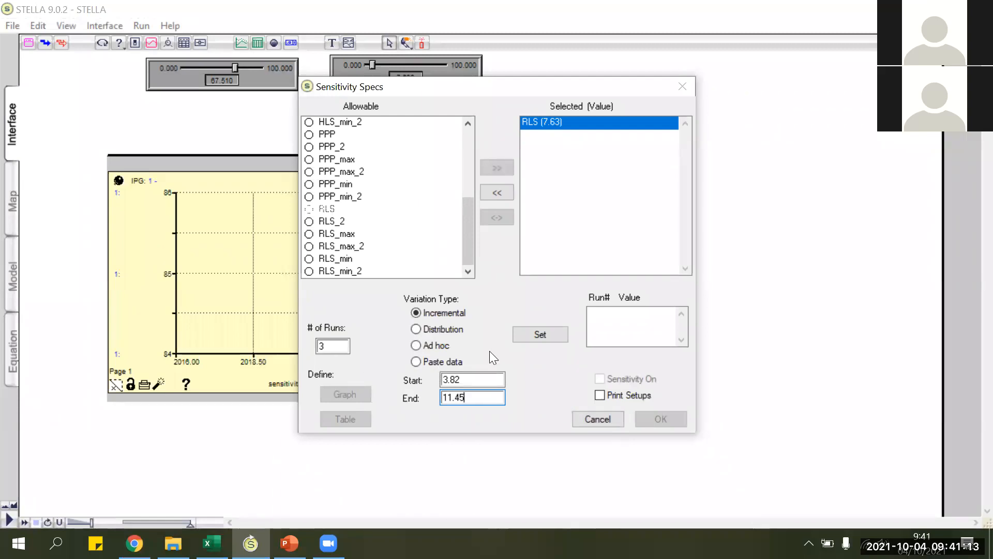
{"action": "left_click", "coordinate": [600, 318]}
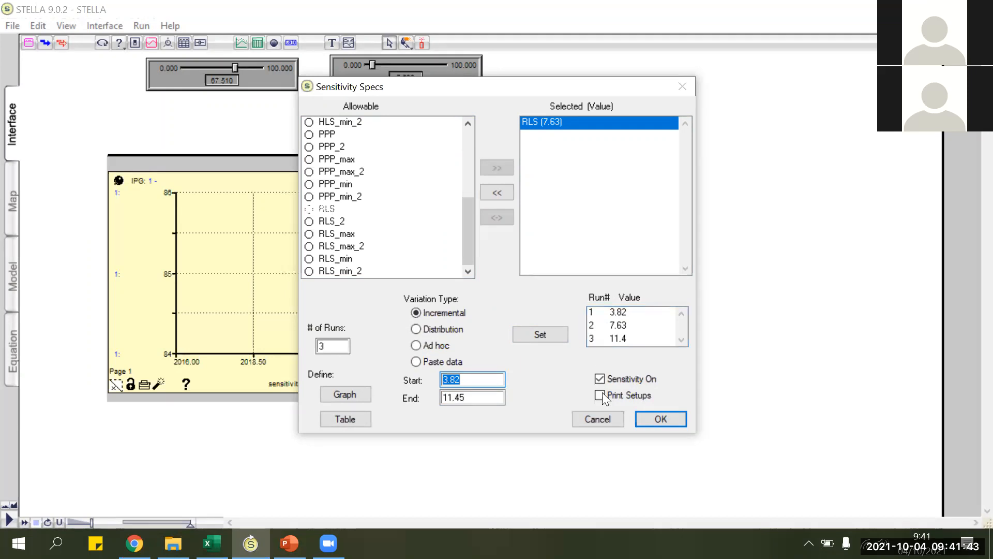
{"action": "left_click", "coordinate": [674, 424]}
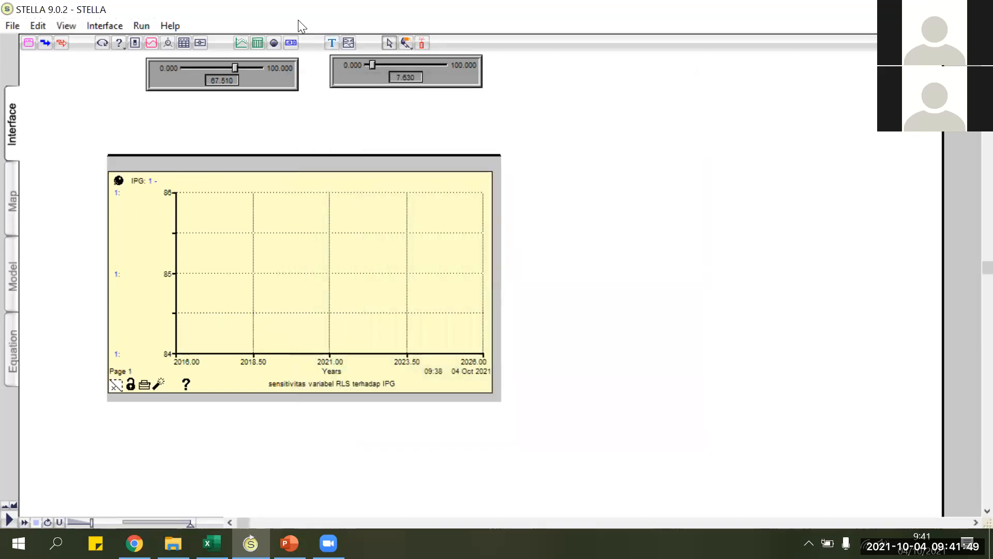
Step: Place a table beside the RLS sensitivity graph with IPG as its variable, and run the sensitivity simulation
{"action": "left_click", "coordinate": [258, 42]}
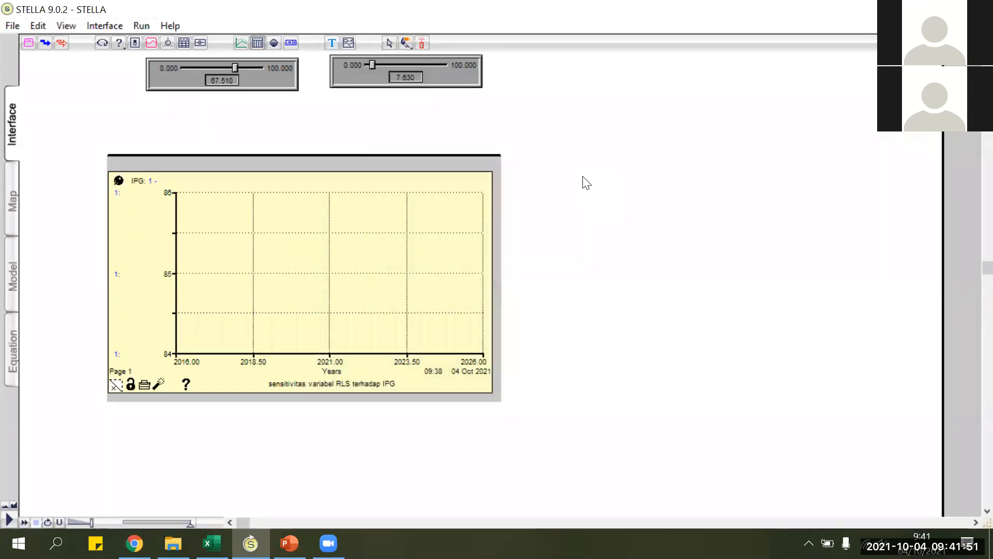
{"action": "left_click", "coordinate": [582, 184]}
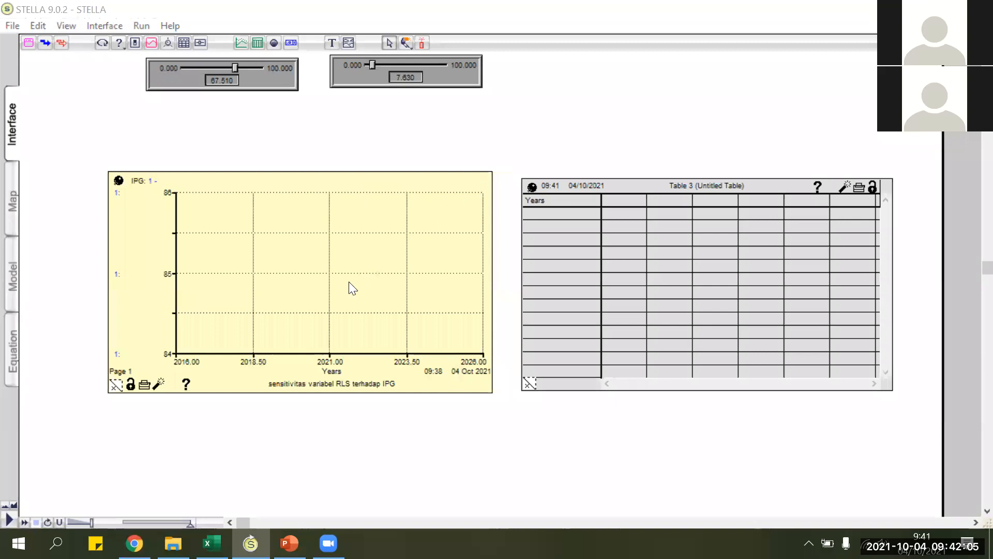
{"action": "left_click", "coordinate": [335, 295]}
{"action": "left_click", "coordinate": [640, 432]}
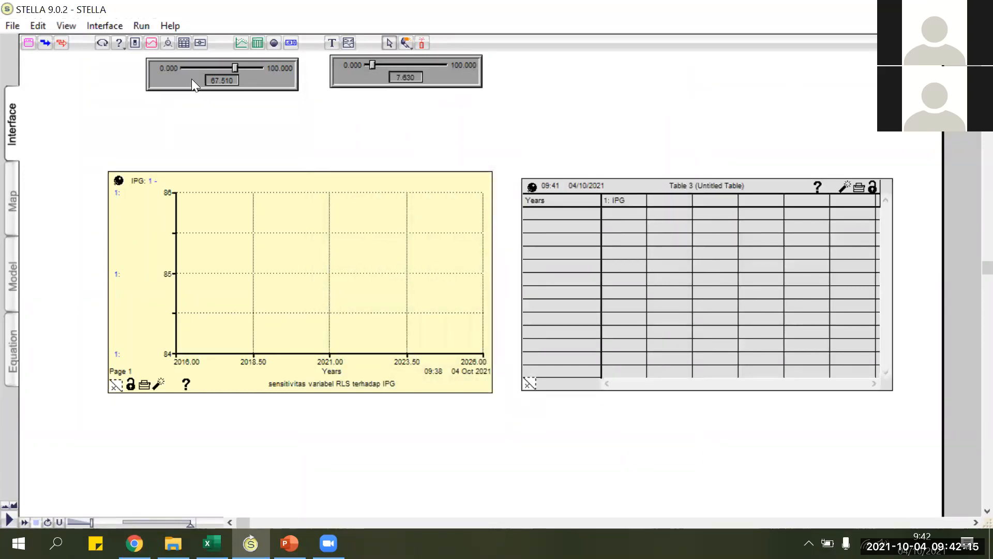
{"action": "left_click", "coordinate": [7, 520]}
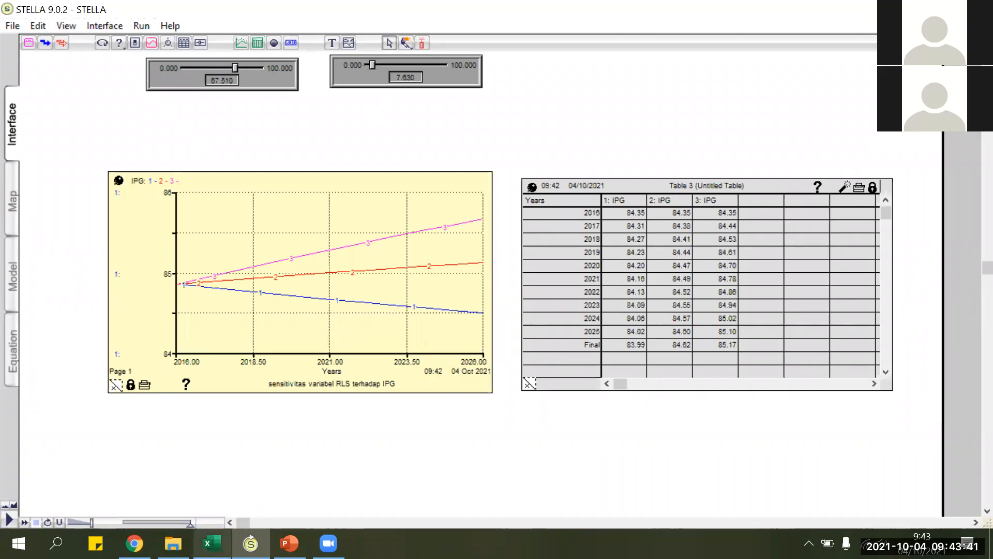
Step: Switch to Excel and examine the yearly STELLA simulation results on the Validasi sheet
{"action": "left_click", "coordinate": [215, 543]}
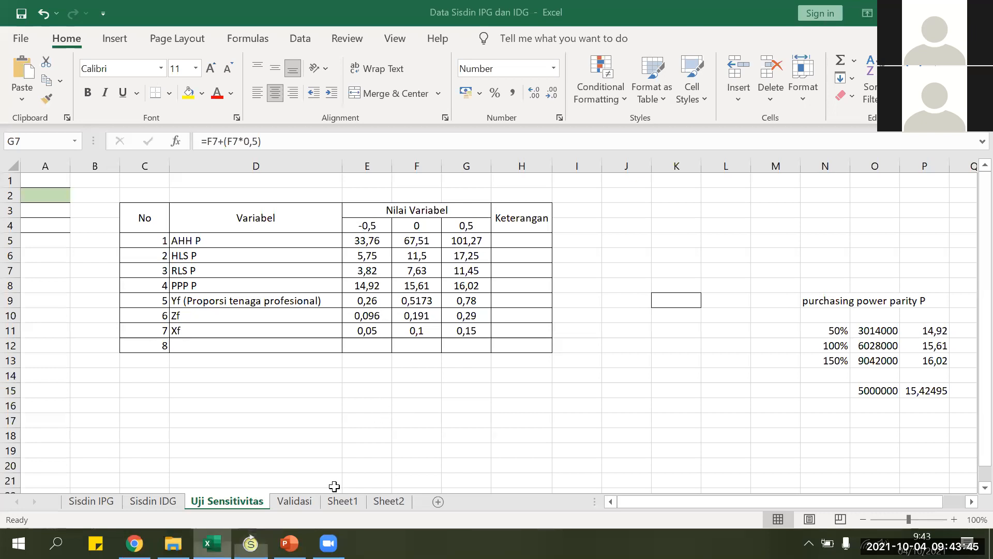
{"action": "left_click", "coordinate": [294, 501]}
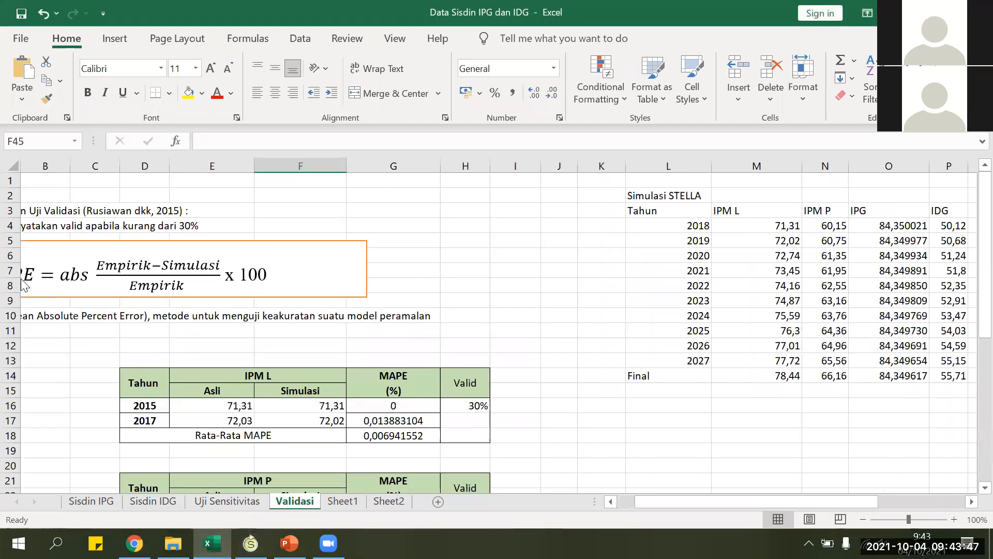
{"action": "key", "text": "alt+Tab"}
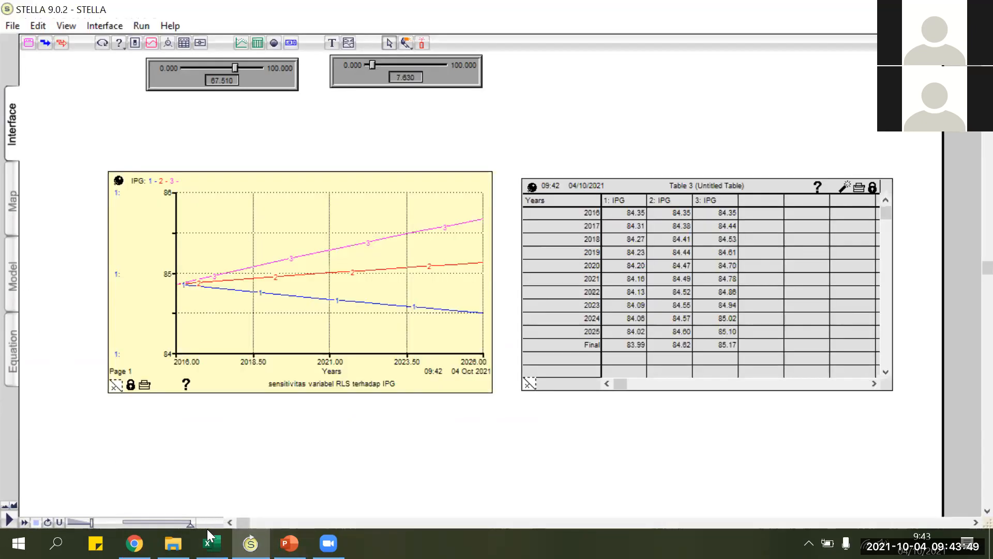
{"action": "key", "text": "alt+Tab"}
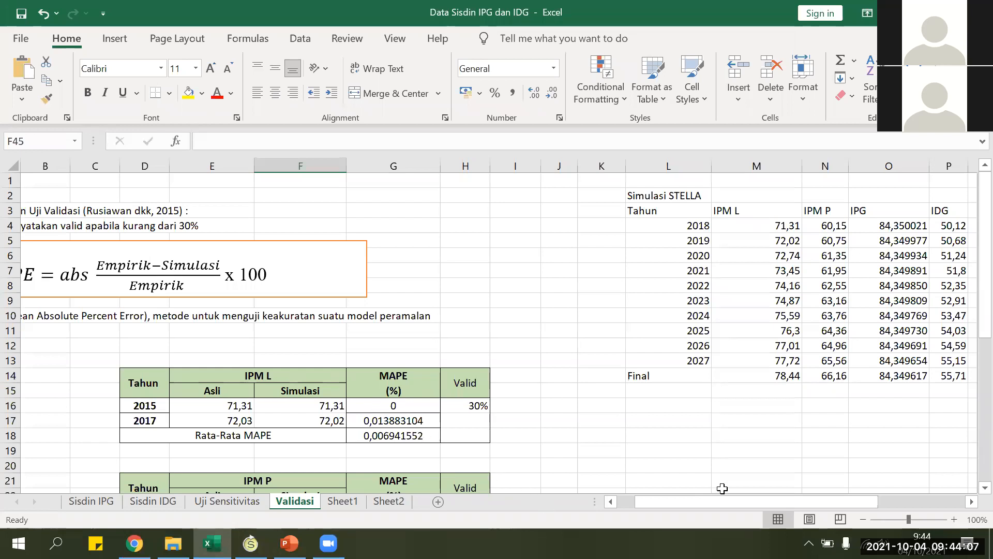
{"action": "left_click", "coordinate": [884, 450]}
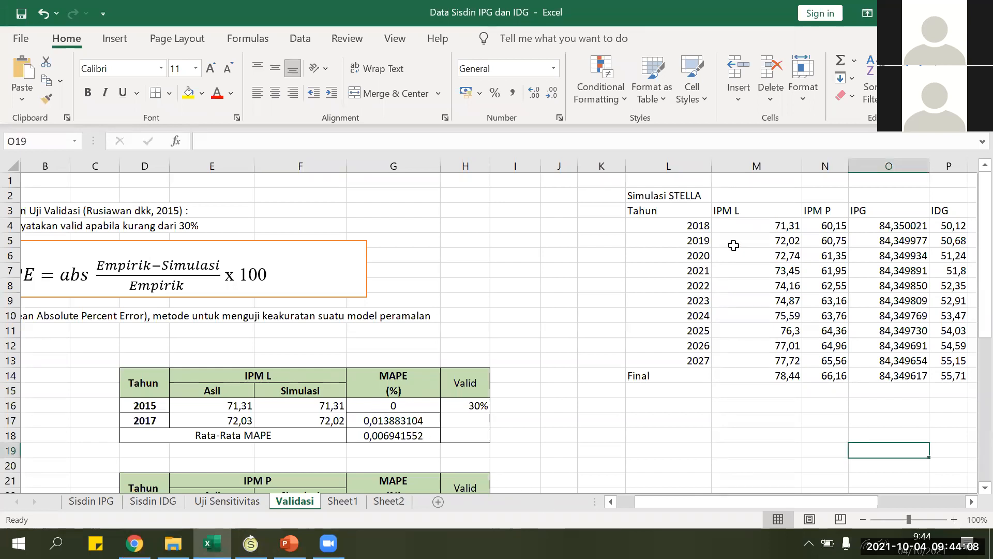
{"action": "left_click", "coordinate": [689, 231]}
{"action": "left_click_drag", "start_coordinate": [668, 228], "coordinate": [667, 379]}
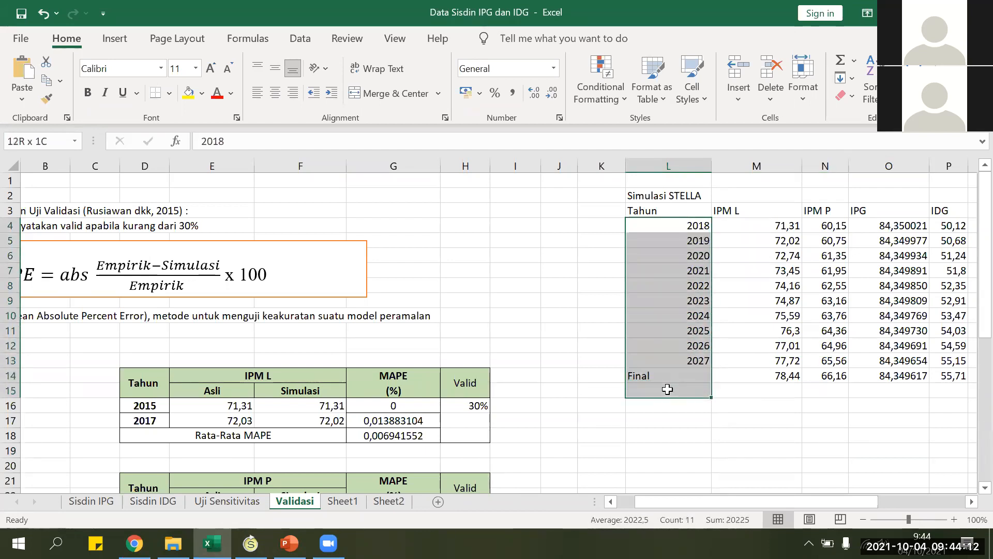
{"action": "left_click", "coordinate": [668, 420]}
{"action": "left_click_drag", "start_coordinate": [756, 499], "coordinate": [740, 501]}
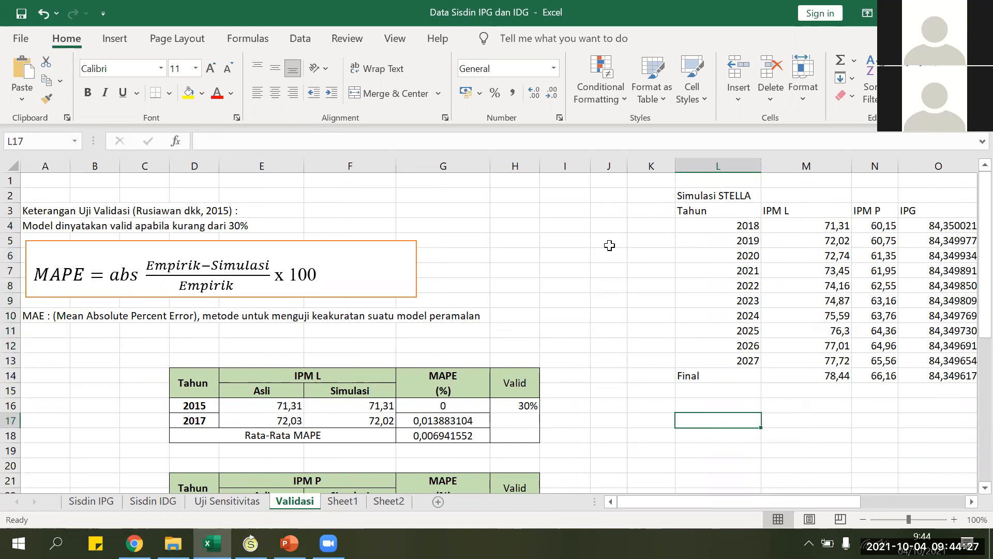
Step: Examine the validation tables for IPM L, IPM P and IPG together with the MAPE formula and its validity criterion
{"action": "scroll", "coordinate": [418, 203], "scroll_direction": "down", "scroll_amount": 3}
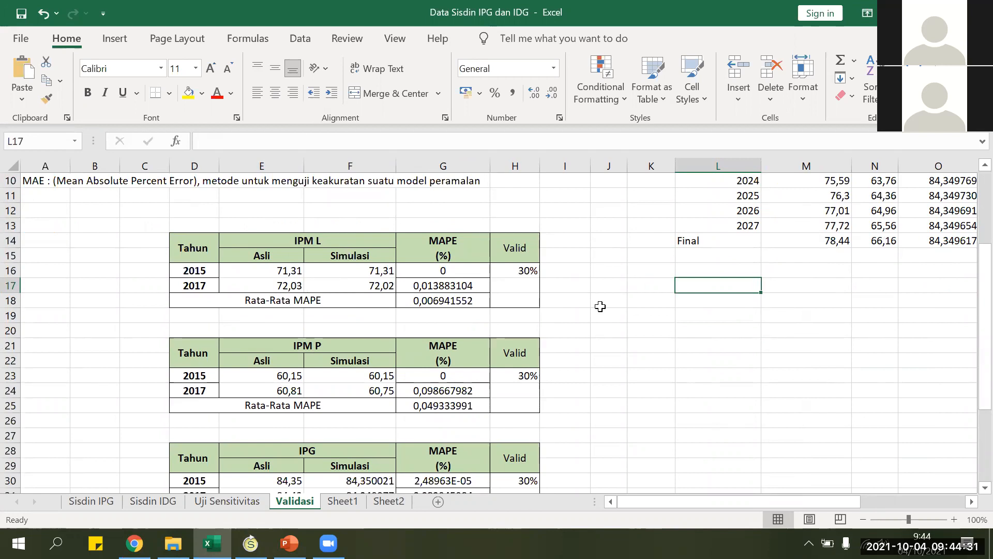
{"action": "left_click_drag", "start_coordinate": [515, 272], "coordinate": [514, 308]}
{"action": "scroll", "coordinate": [163, 228], "scroll_direction": "up", "scroll_amount": 1}
{"action": "scroll", "coordinate": [85, 213], "scroll_direction": "up", "scroll_amount": 3}
{"action": "left_click_drag", "start_coordinate": [82, 212], "coordinate": [217, 217]}
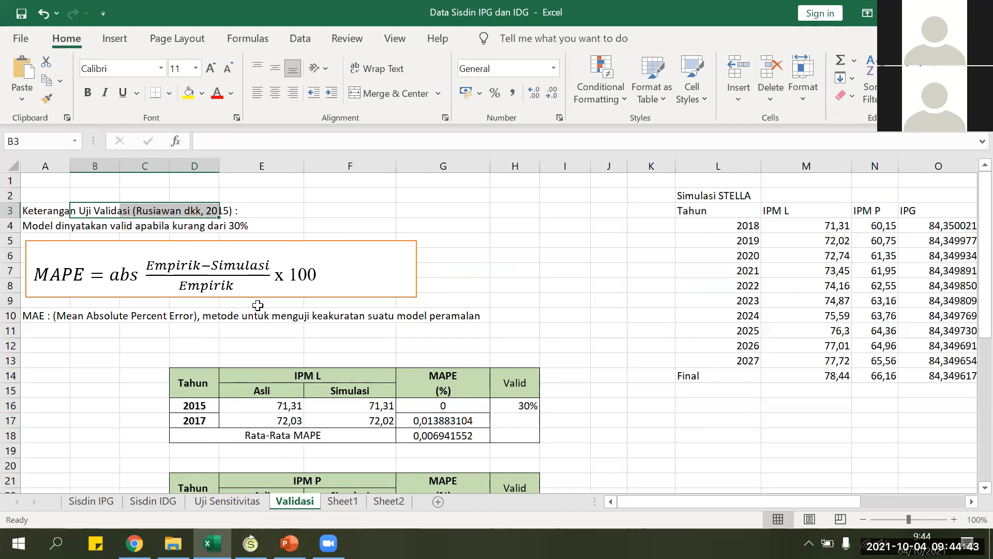
{"action": "scroll", "coordinate": [259, 336], "scroll_direction": "down", "scroll_amount": 1}
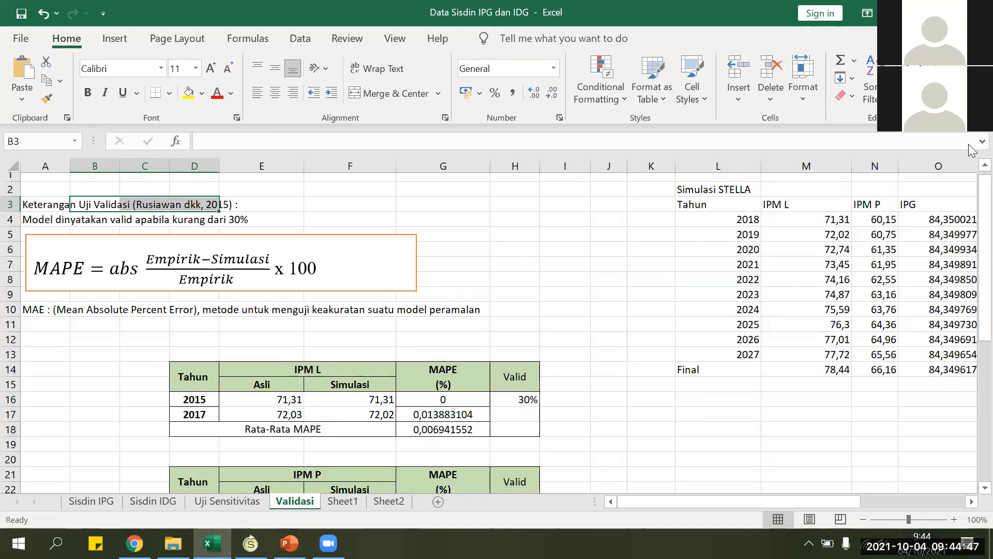
{"action": "scroll", "coordinate": [289, 331], "scroll_direction": "down", "scroll_amount": 2}
{"action": "left_click_drag", "start_coordinate": [271, 316], "coordinate": [271, 331]}
Step: Compare the simulation tables in STELLA with the simulated values on Excel's Validasi sheet, ending in STELLA
{"action": "left_click", "coordinate": [251, 543]}
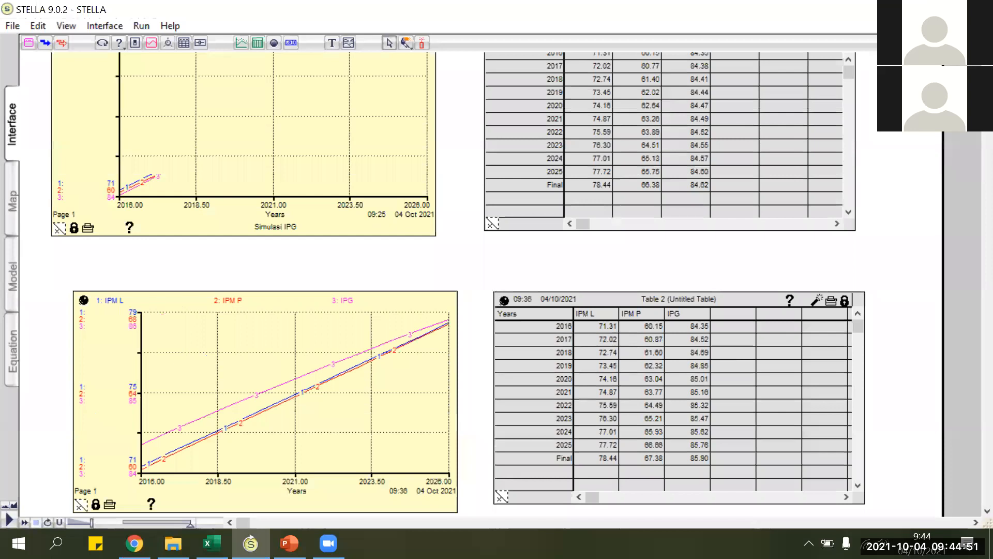
{"action": "scroll", "coordinate": [666, 155], "scroll_direction": "up", "scroll_amount": 2}
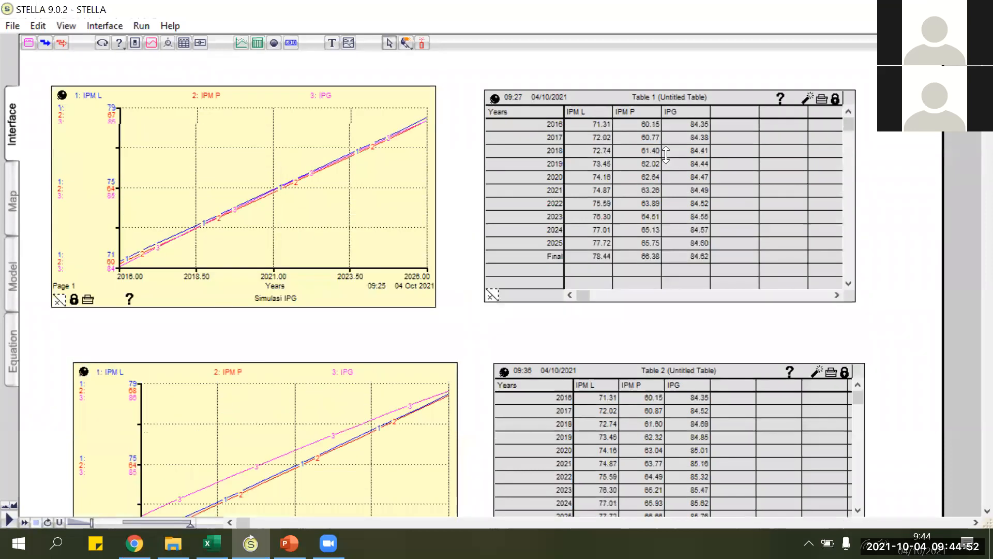
{"action": "key", "text": "alt+Tab"}
{"action": "left_click", "coordinate": [659, 206]}
{"action": "scroll", "coordinate": [659, 206], "scroll_direction": "up", "scroll_amount": 2}
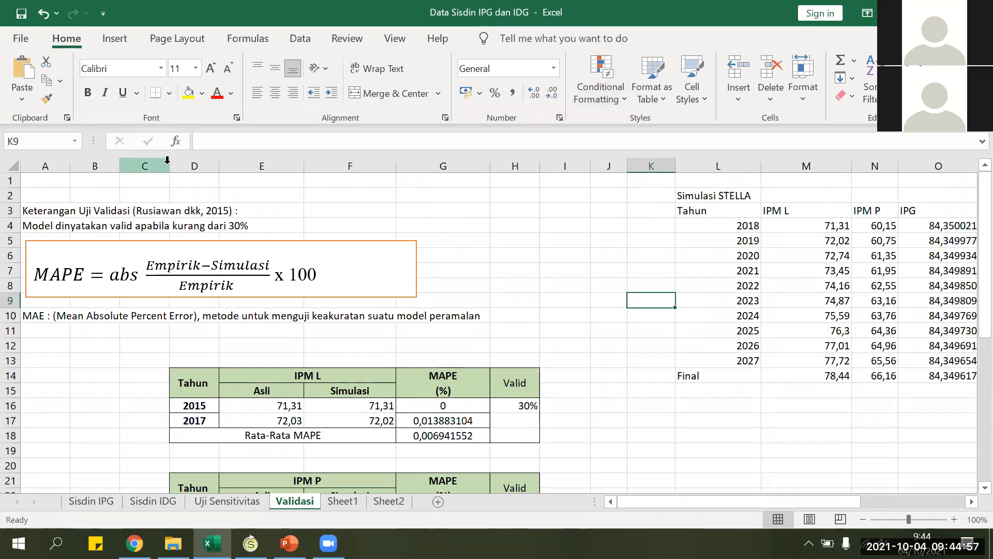
{"action": "left_click", "coordinate": [251, 543]}
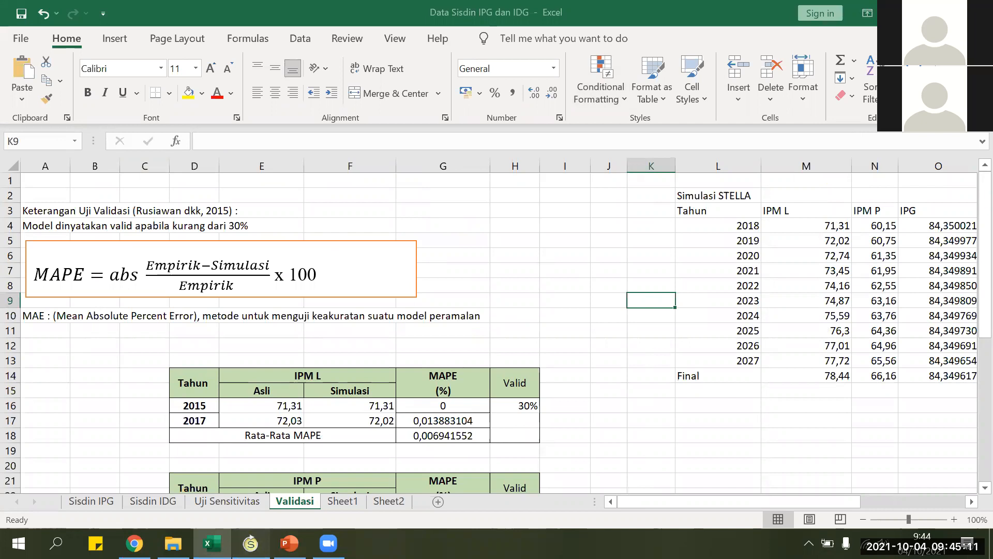
{"action": "key", "text": "alt+Tab"}
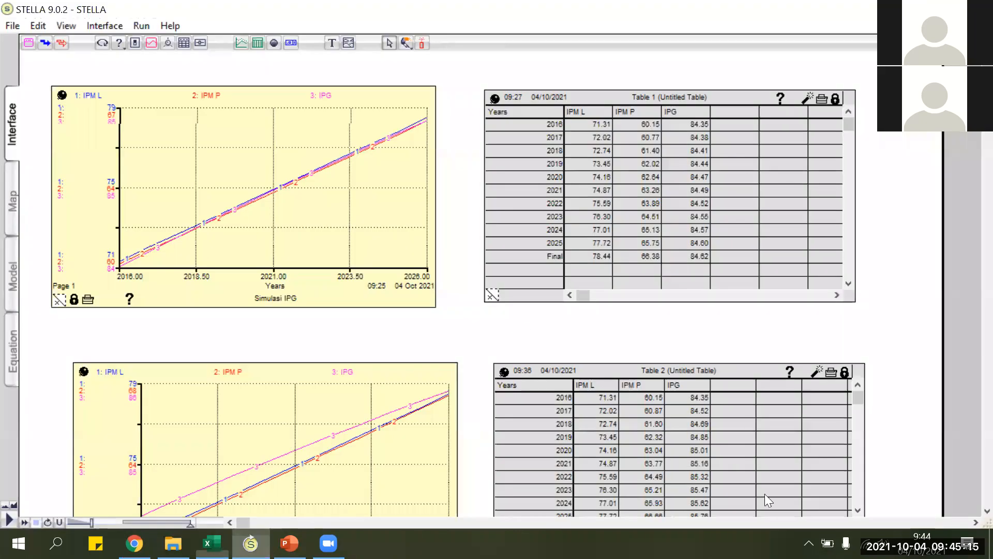
Step: Show the model map with the IPM and IPG subsystems and close the PowerPoint presentation
{"action": "left_click", "coordinate": [487, 291]}
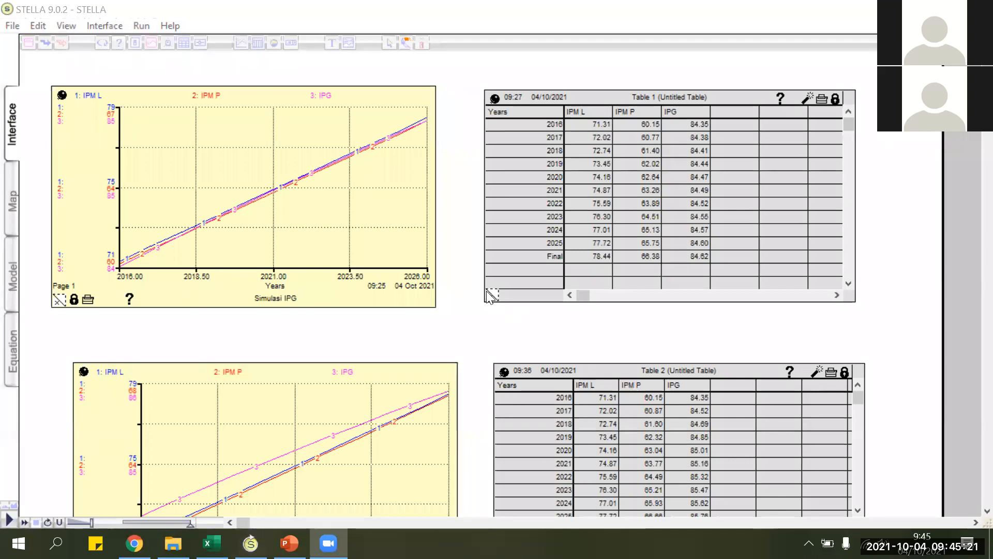
{"action": "left_click", "coordinate": [487, 292]}
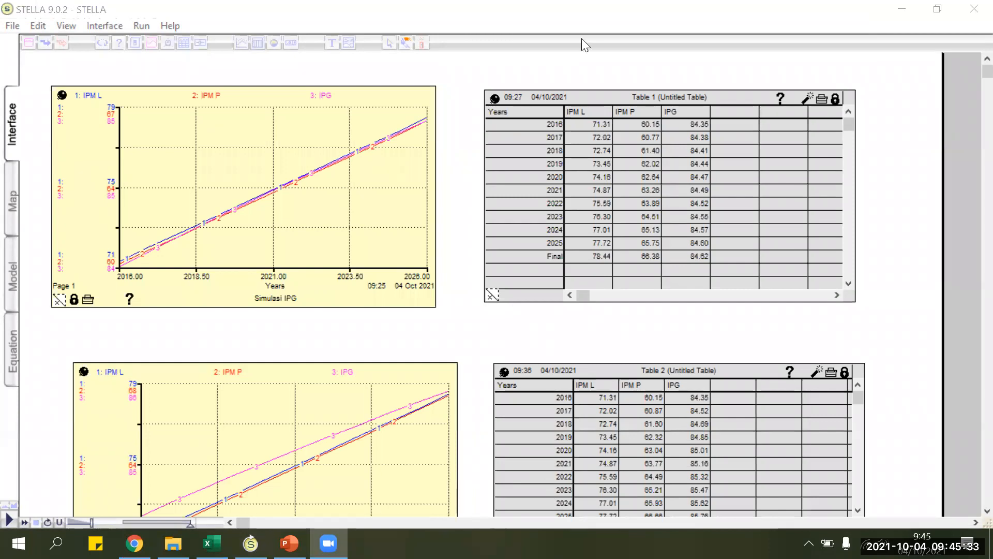
{"action": "left_click", "coordinate": [17, 209]}
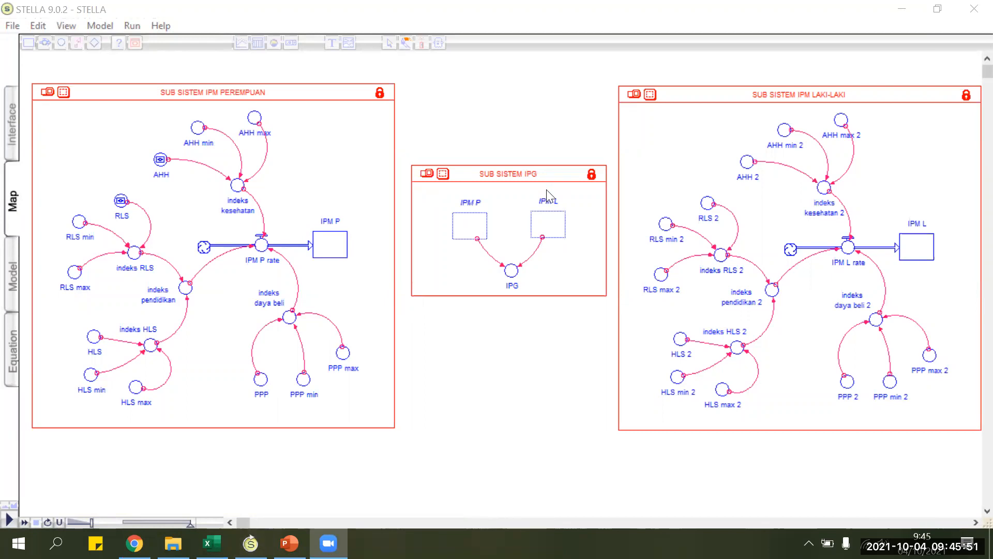
{"action": "left_click", "coordinate": [544, 329]}
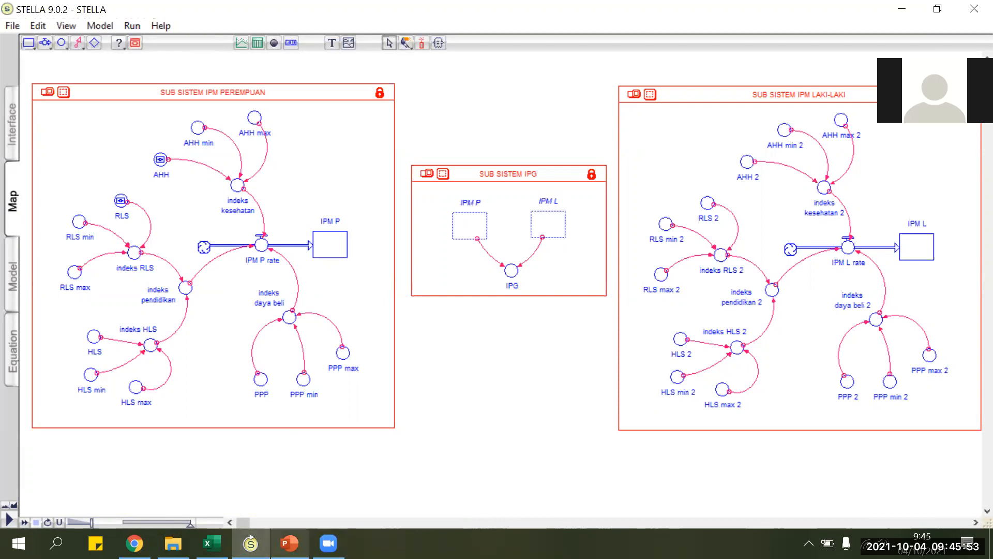
{"action": "mouse_move", "coordinate": [289, 543]}
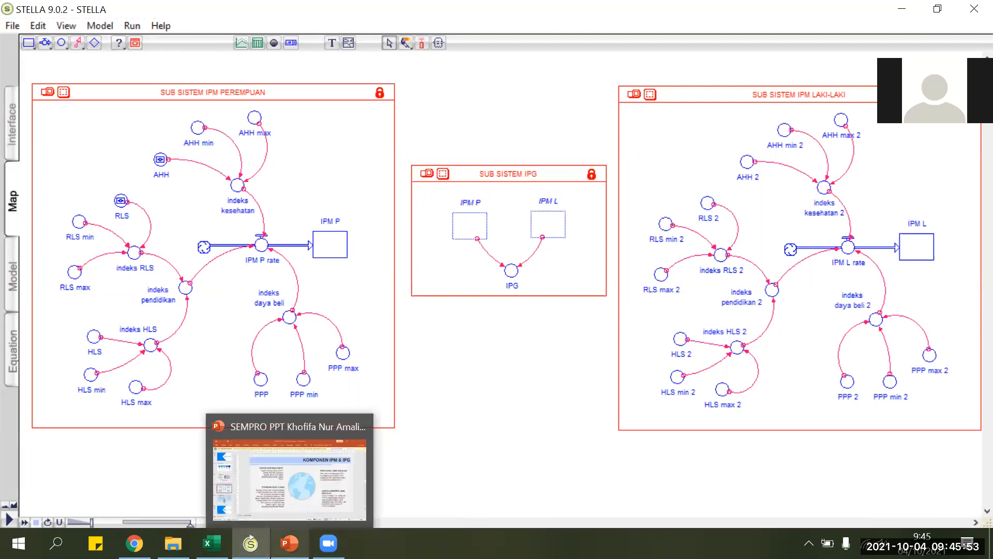
{"action": "left_click", "coordinate": [366, 426]}
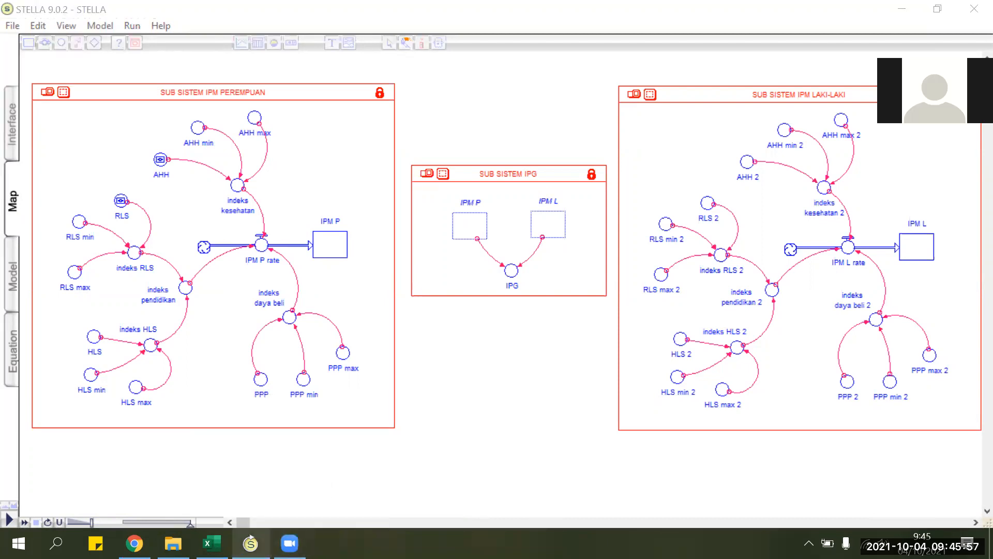
Step: Start saving the untitled model and choose the Downloads folder as its destination
{"action": "left_click", "coordinate": [13, 26]}
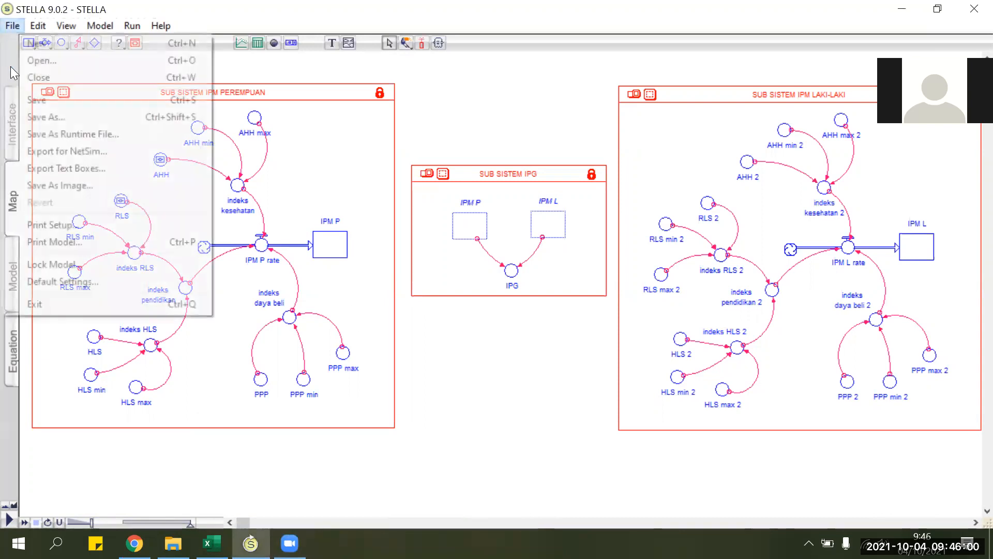
{"action": "left_click", "coordinate": [37, 100]}
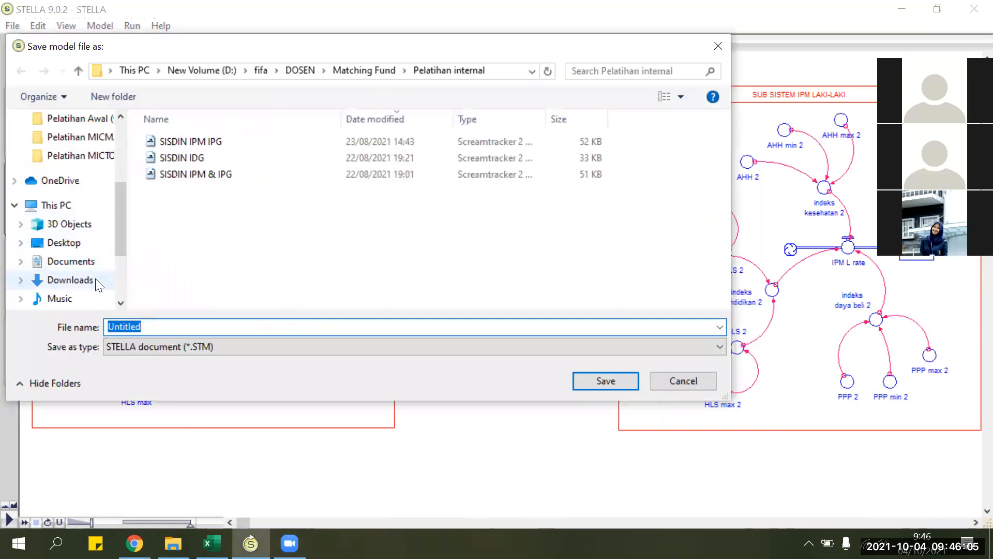
{"action": "left_click", "coordinate": [95, 279]}
Step: Try to save the model under the file name "lat.04/10/21"
{"action": "double_click", "coordinate": [112, 323]}
{"action": "type", "text": "lata"}
{"action": "key", "text": "BackSpace"}
{"action": "type", "text": "."}
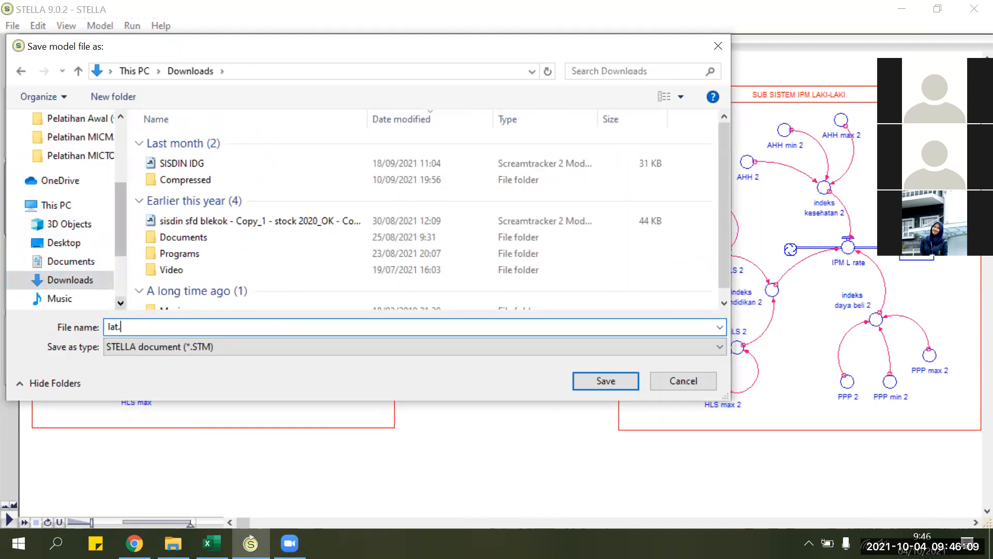
{"action": "type", "text": "04/10/21"}
{"action": "key", "text": "Return"}
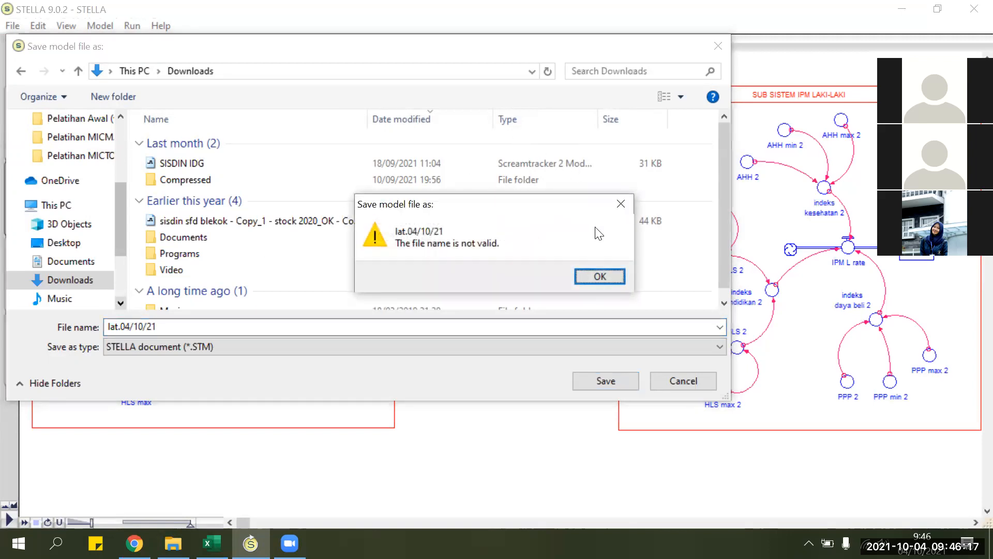
{"action": "key", "text": "Return"}
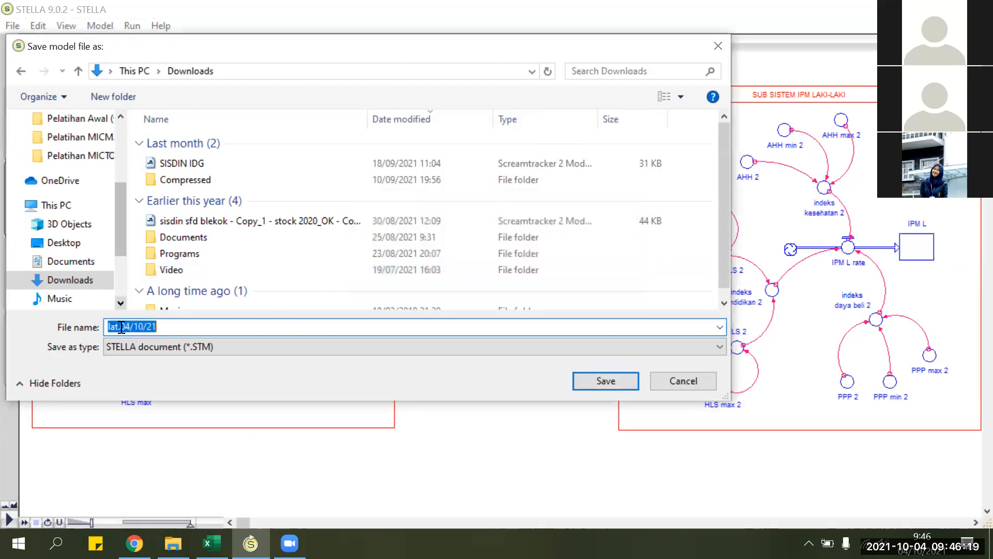
Step: Replace the dot in the file name with a space and try to save the model as "lat 04/10/21"
{"action": "left_click", "coordinate": [121, 328]}
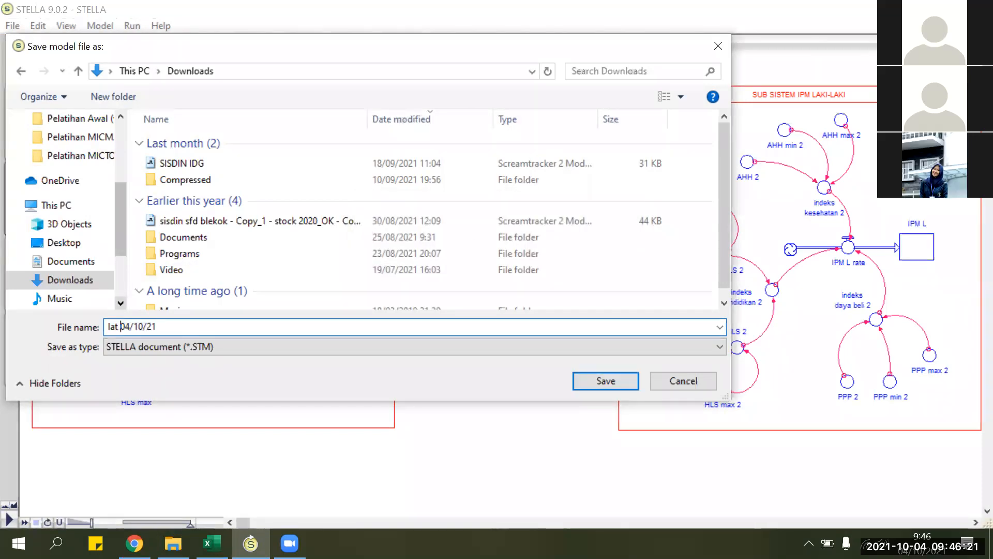
{"action": "left_click", "coordinate": [585, 382]}
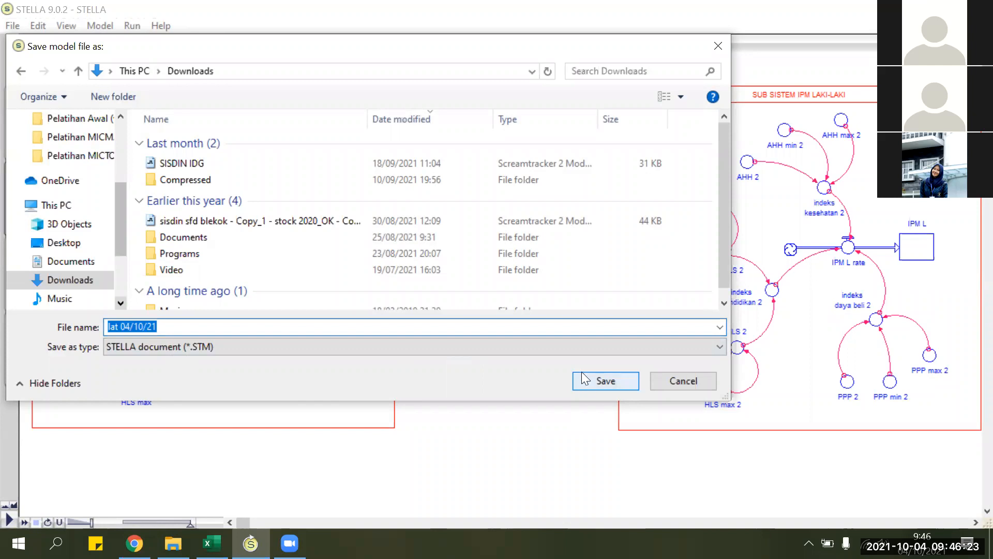
{"action": "left_click", "coordinate": [584, 280]}
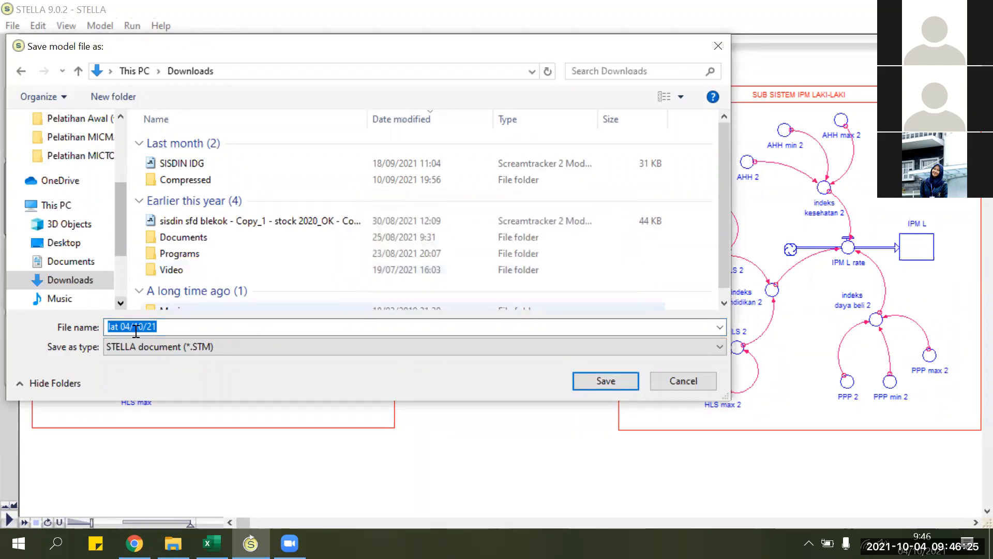
Step: Change the file name to "latihan sisdin" and save the model as a STELLA document
{"action": "left_click", "coordinate": [122, 326]}
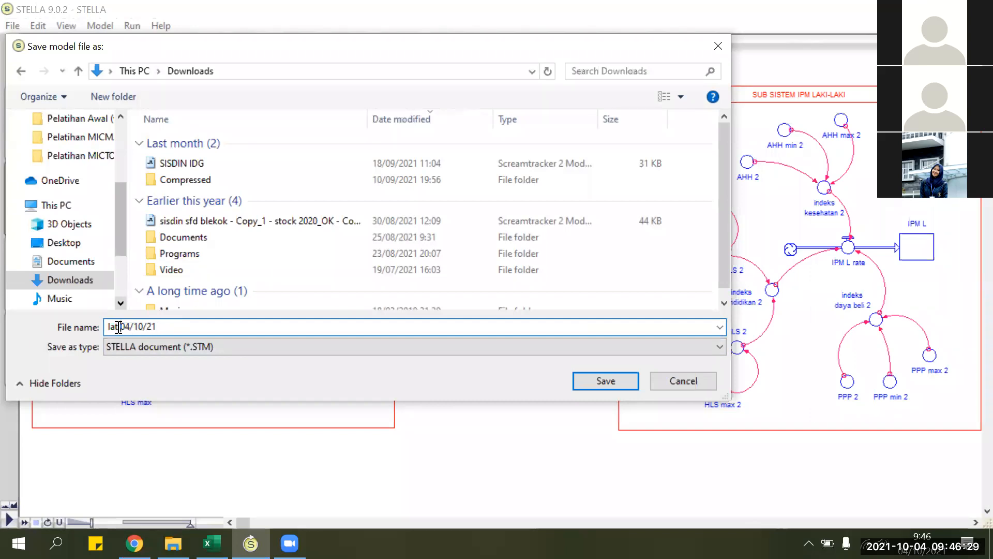
{"action": "left_click_drag", "start_coordinate": [118, 326], "coordinate": [181, 350]}
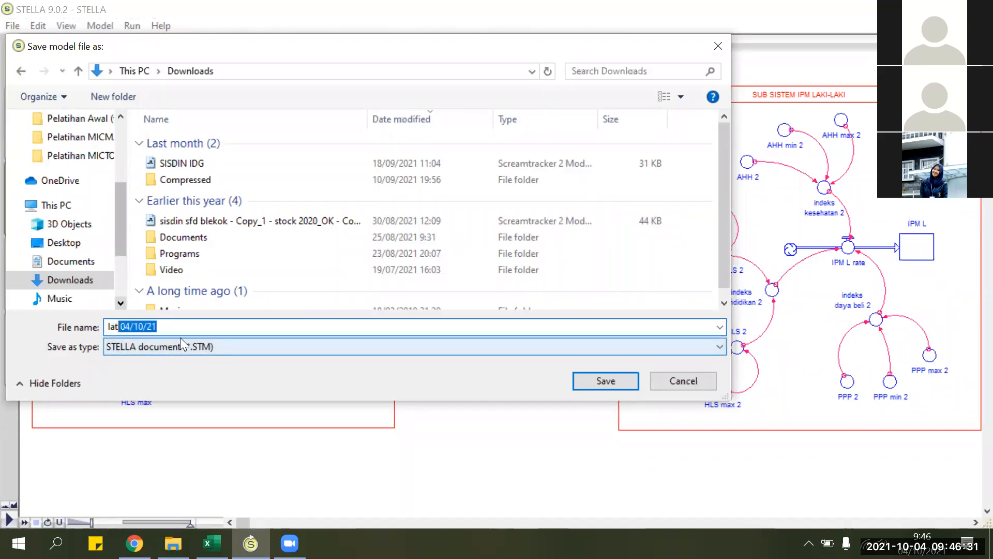
{"action": "key", "text": "BackSpace"}
{"action": "type", "text": "ihan si"}
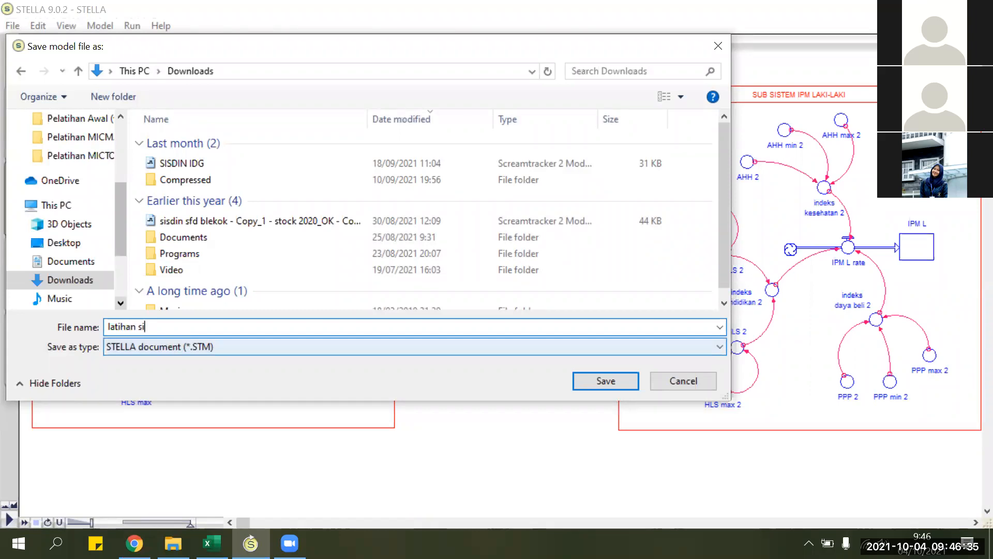
{"action": "type", "text": "sdin"}
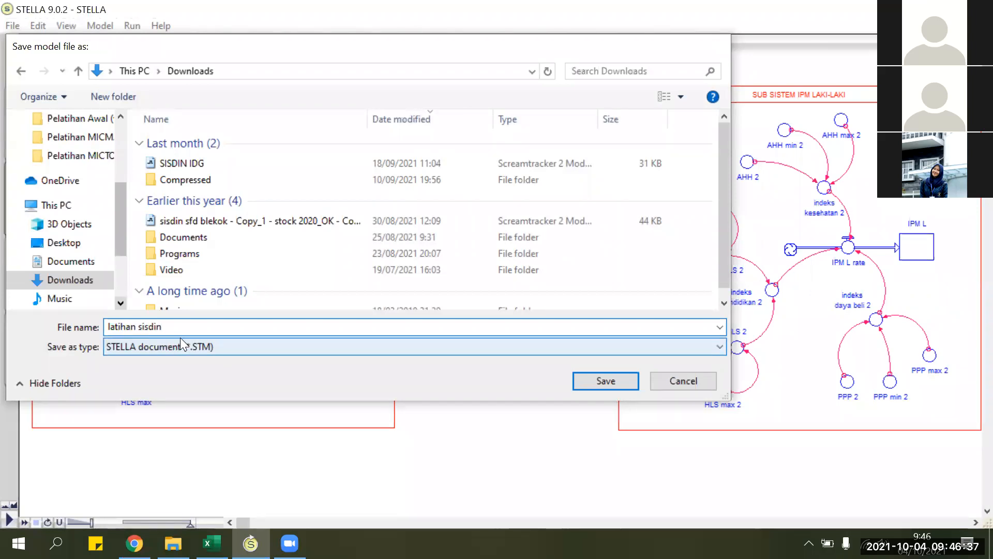
{"action": "key", "text": "Return"}
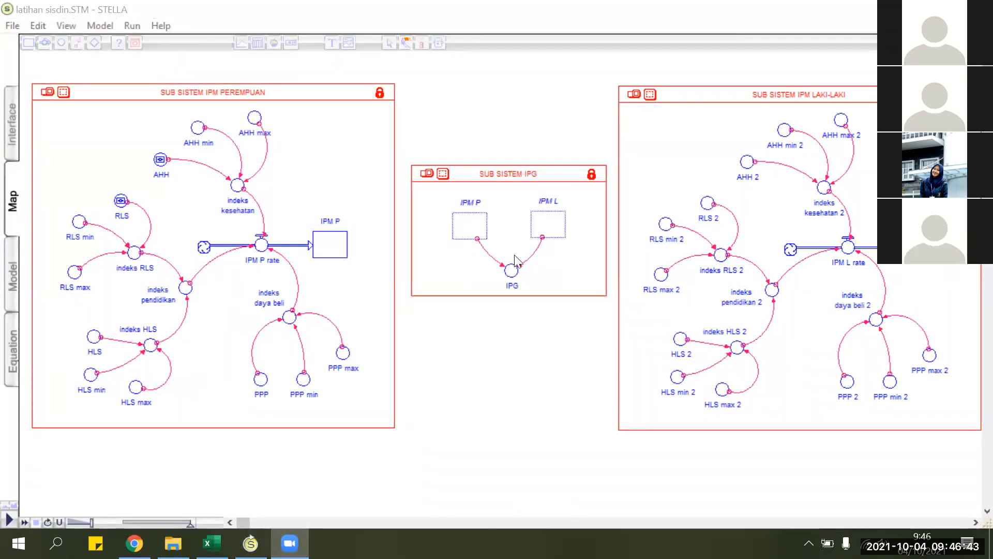
{"action": "left_click", "coordinate": [724, 508]}
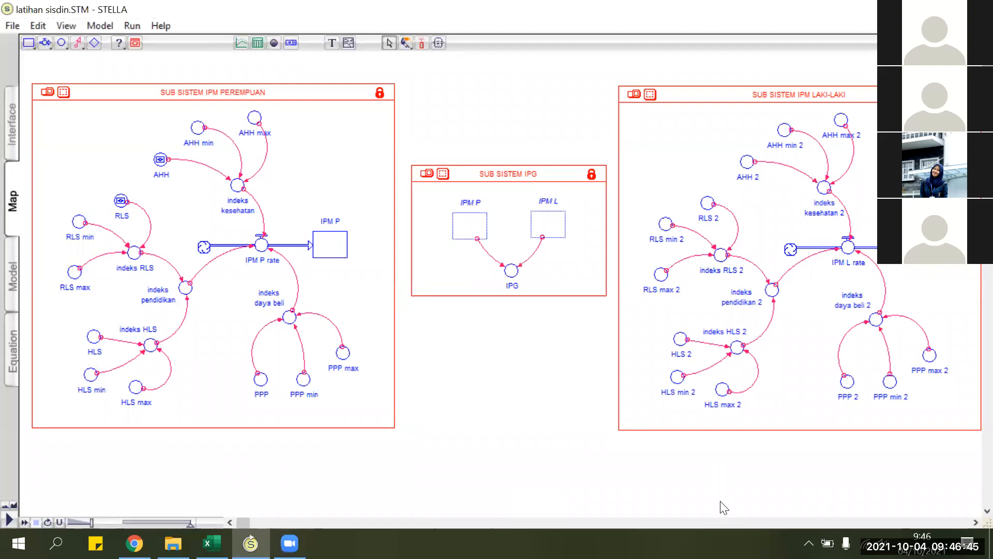